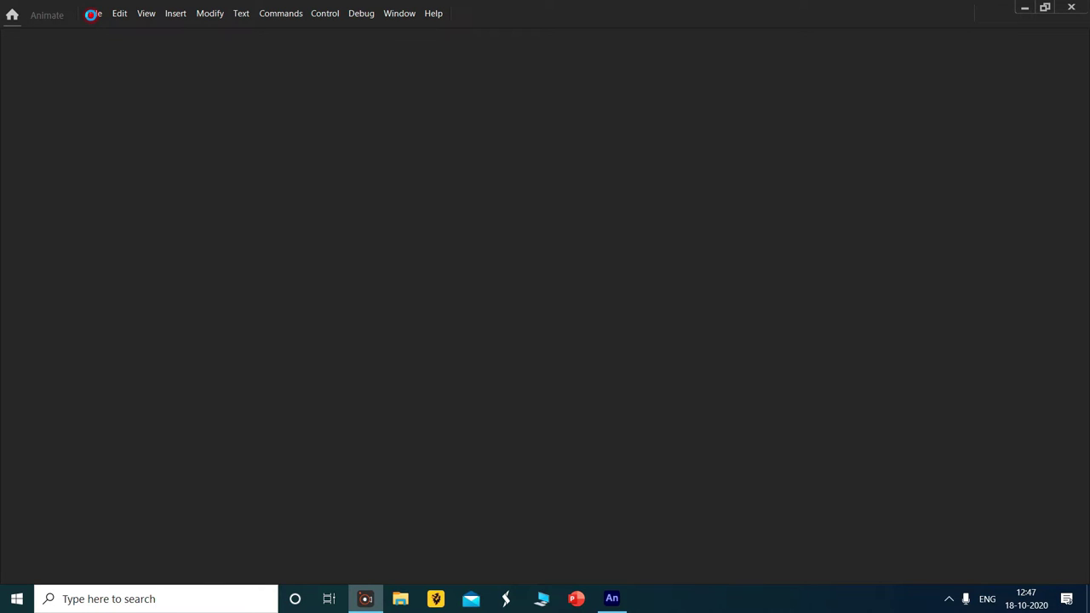
# Create a new Standard 640x480 ActionScript 3.0 document and shrink the timeline to expose the stage.
pyautogui.click(97, 15)
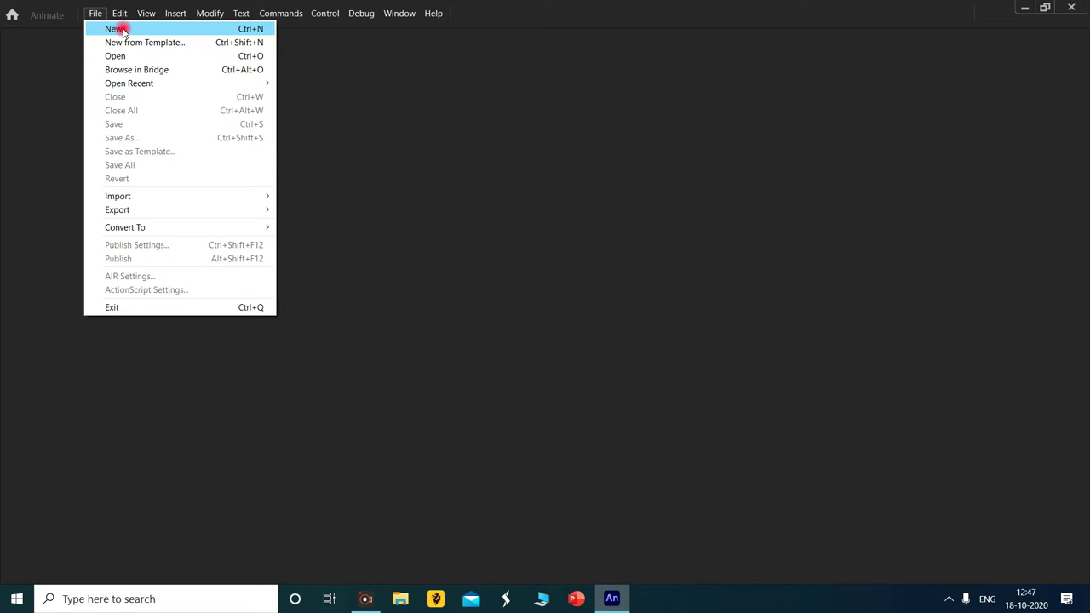
pyautogui.click(124, 32)
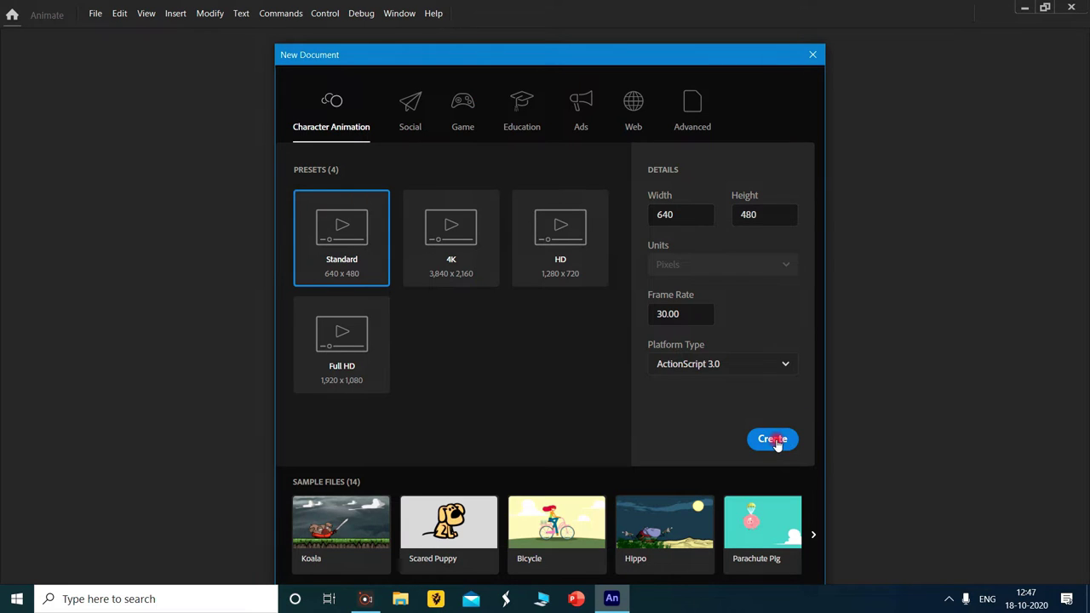
pyautogui.click(776, 441)
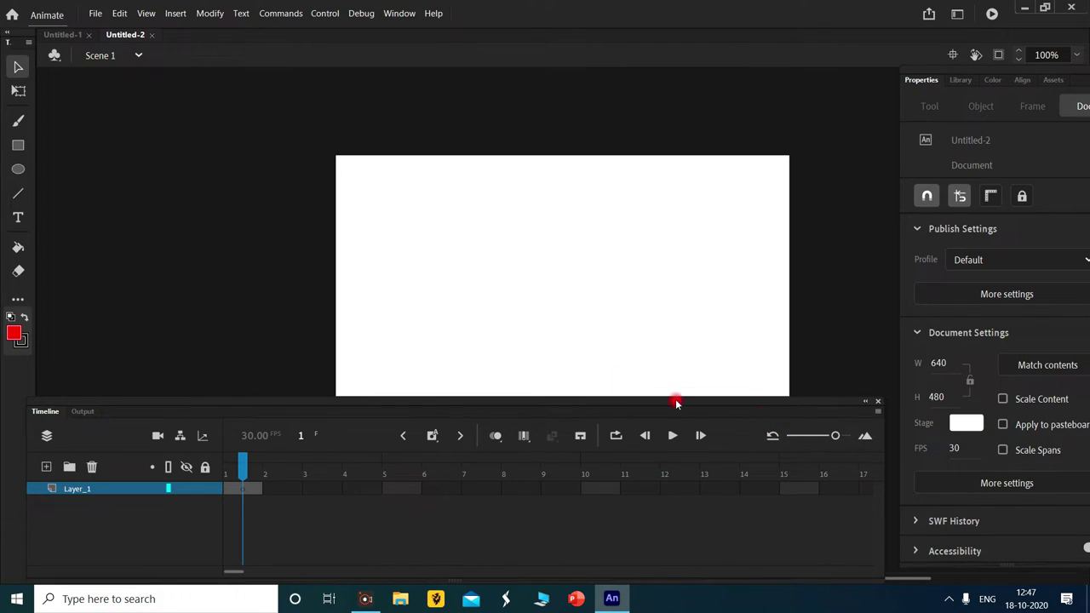
pyautogui.moveTo(764, 405)
pyautogui.mouseDown()
pyautogui.moveTo(786, 444)
pyautogui.moveTo(767, 518)
pyautogui.mouseUp()
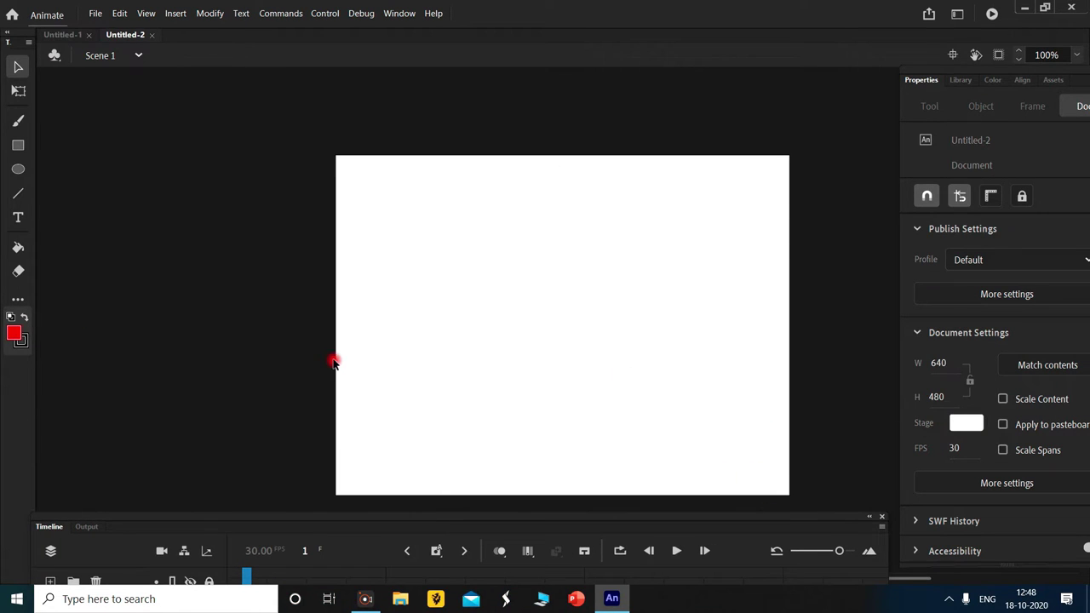
# Draw a dark red rectangle paddle flush with the stage's bottom edge.
pyautogui.click(14, 333)
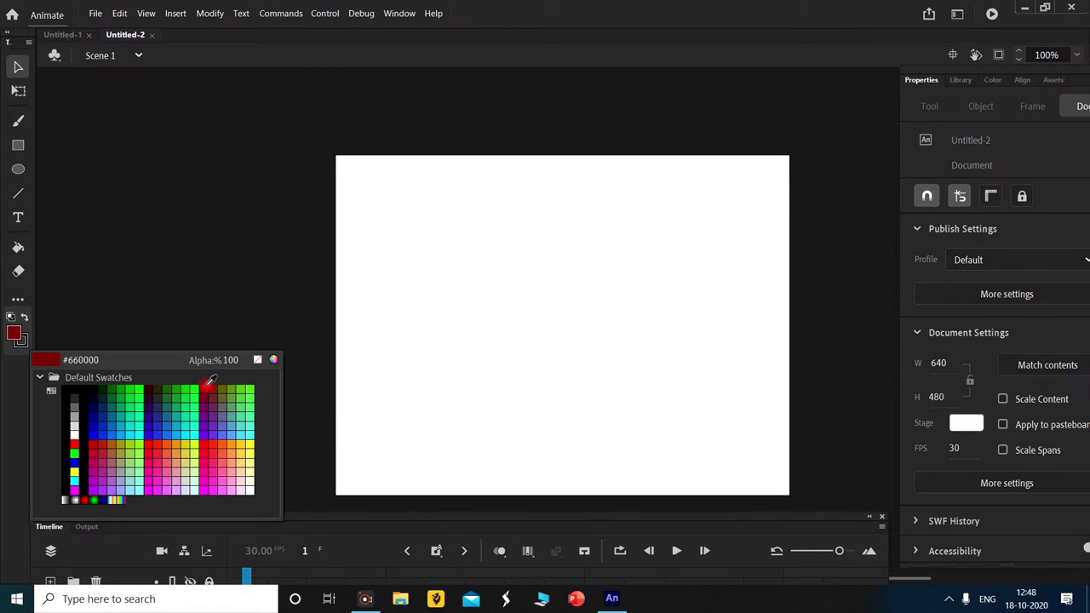
pyautogui.click(207, 381)
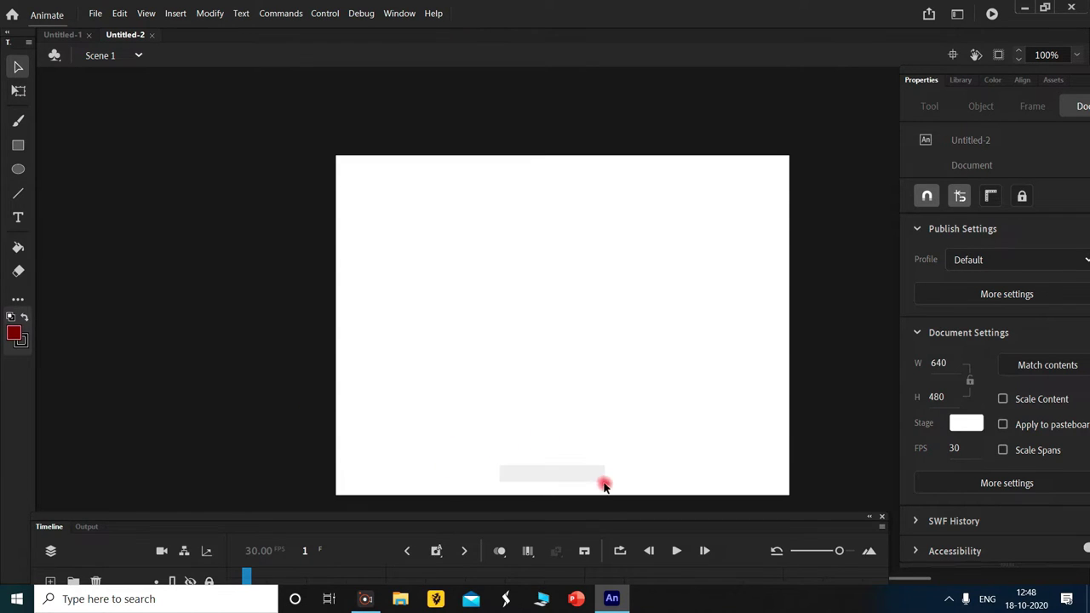
pyautogui.press('r')
pyautogui.moveTo(492, 446)
pyautogui.mouseDown()
pyautogui.moveTo(648, 494)
pyautogui.moveTo(597, 464)
pyautogui.moveTo(601, 482)
pyautogui.moveTo(623, 466)
pyautogui.moveTo(618, 486)
pyautogui.moveTo(615, 463)
pyautogui.moveTo(579, 493)
pyautogui.mouseUp()
pyautogui.click(18, 66)
pyautogui.click(579, 468)
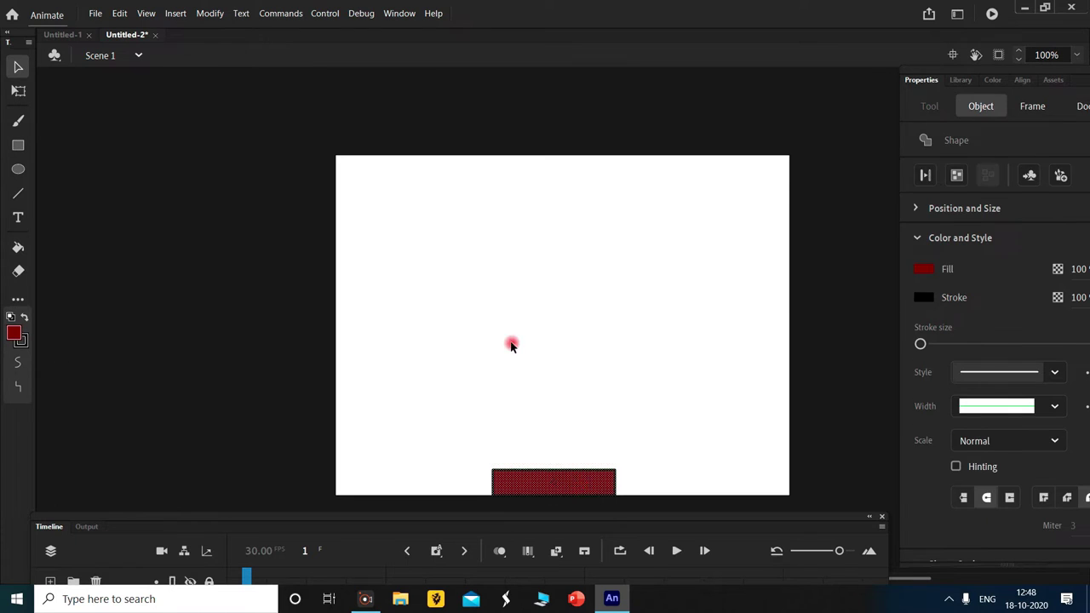
pyautogui.click(511, 343)
# Draw a pink circle ball just above the paddle.
pyautogui.click(18, 169)
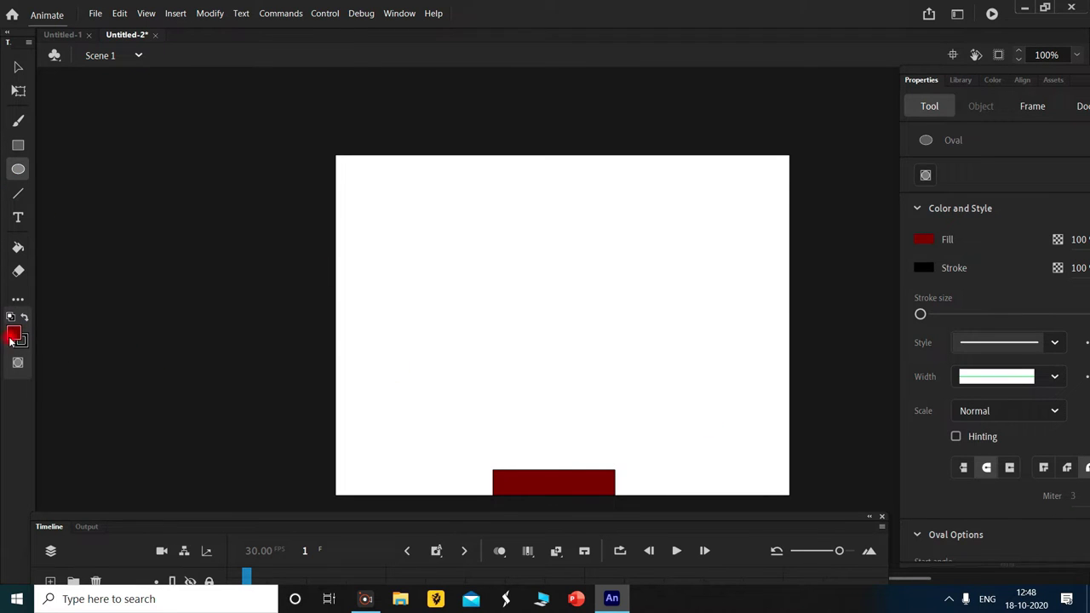
pyautogui.click(13, 335)
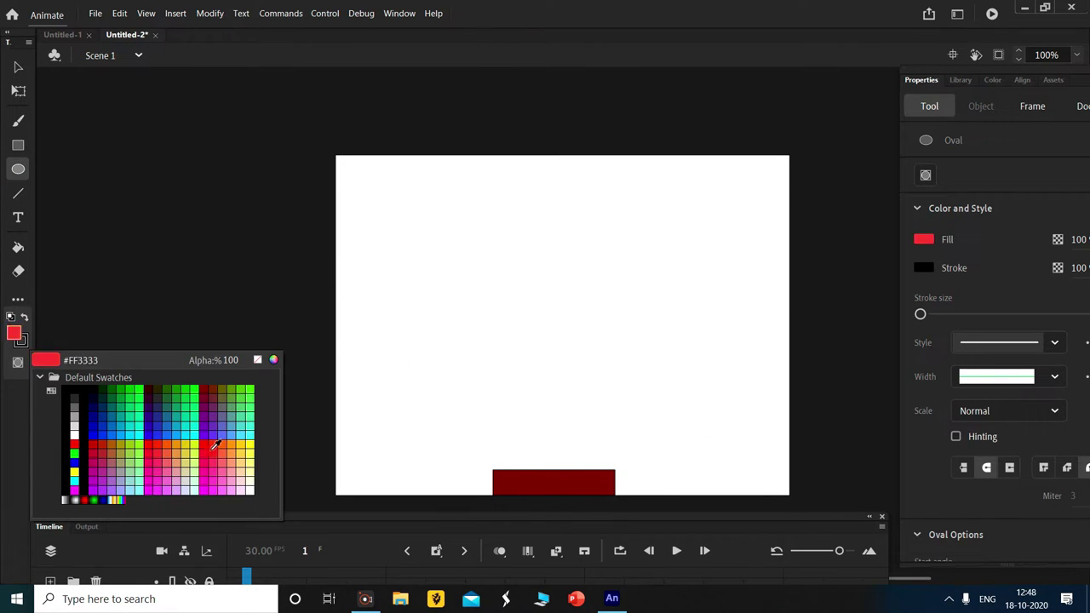
pyautogui.click(208, 457)
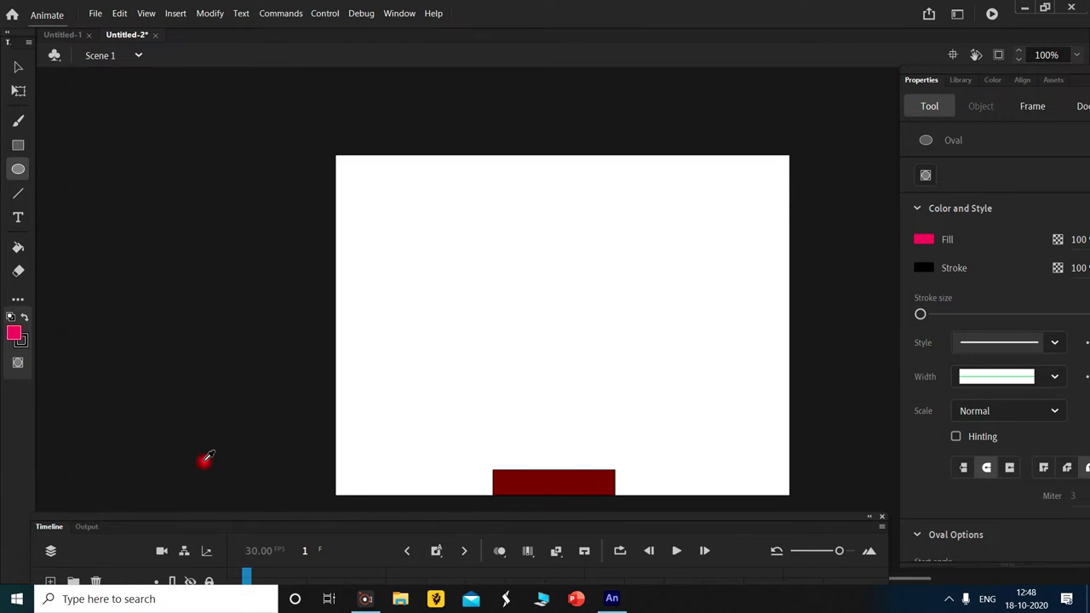
pyautogui.moveTo(491, 380)
pyautogui.mouseDown()
pyautogui.moveTo(554, 447)
pyautogui.moveTo(544, 433)
pyautogui.mouseUp()
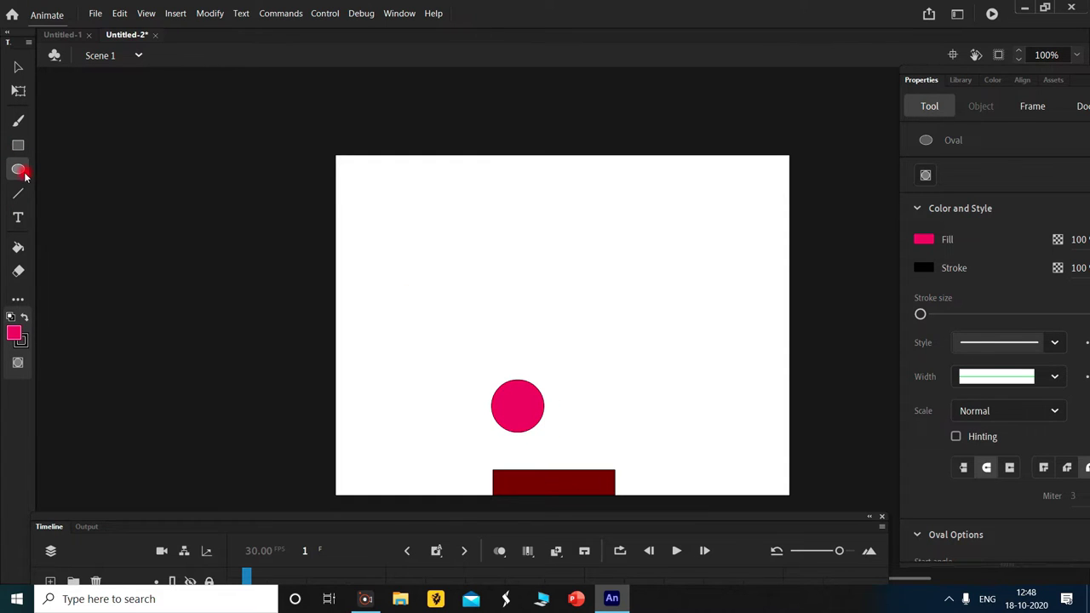
# Draw a yellow circle coin near the stage's top-left corner.
pyautogui.click(13, 333)
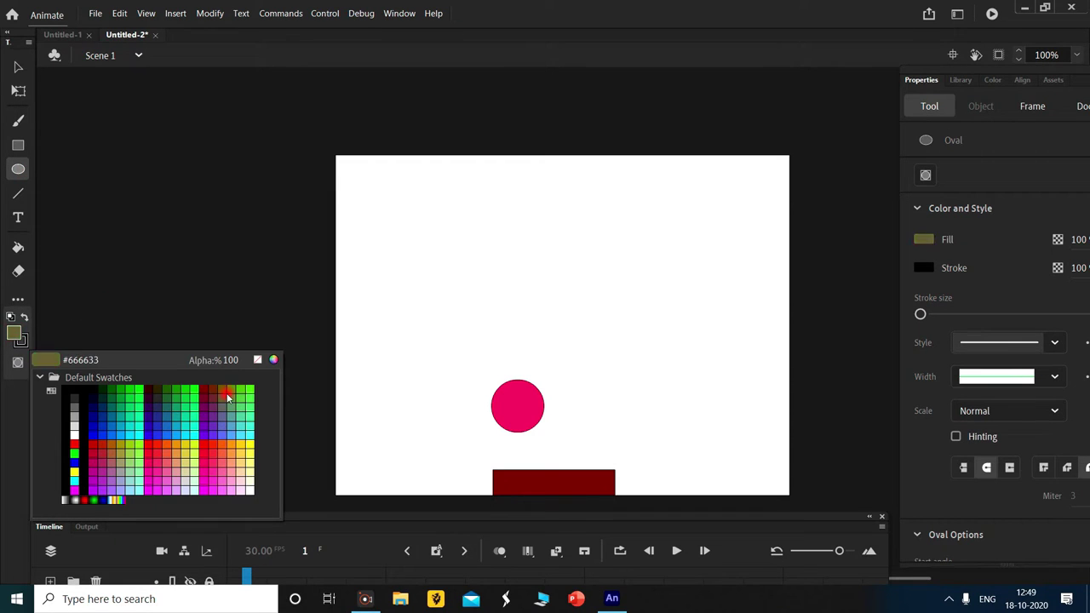
pyautogui.click(252, 451)
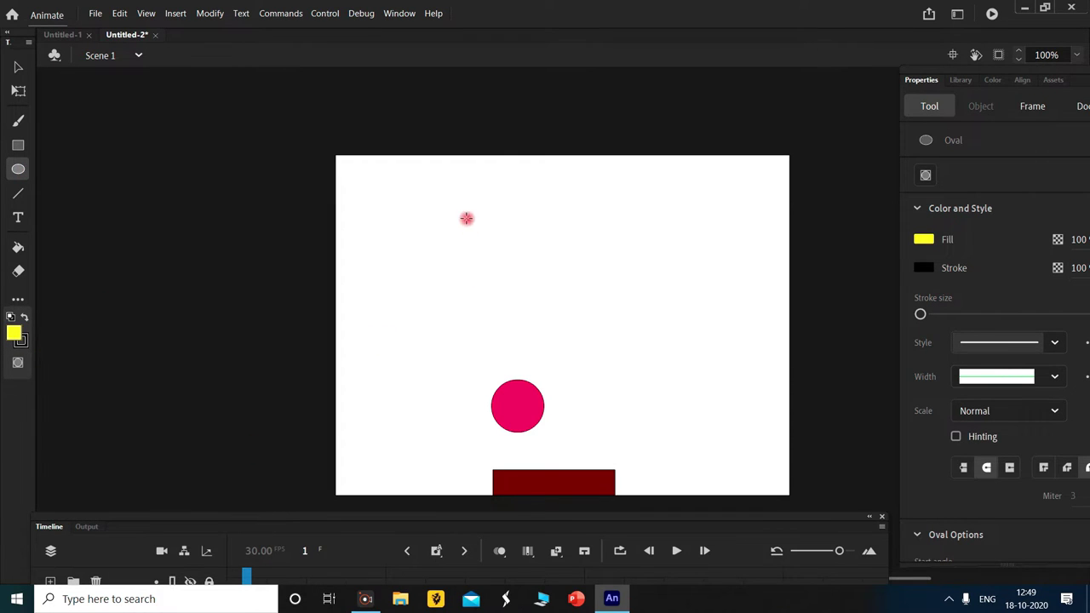
pyautogui.moveTo(403, 186)
pyautogui.mouseDown()
pyautogui.moveTo(450, 224)
pyautogui.moveTo(439, 233)
pyautogui.mouseUp()
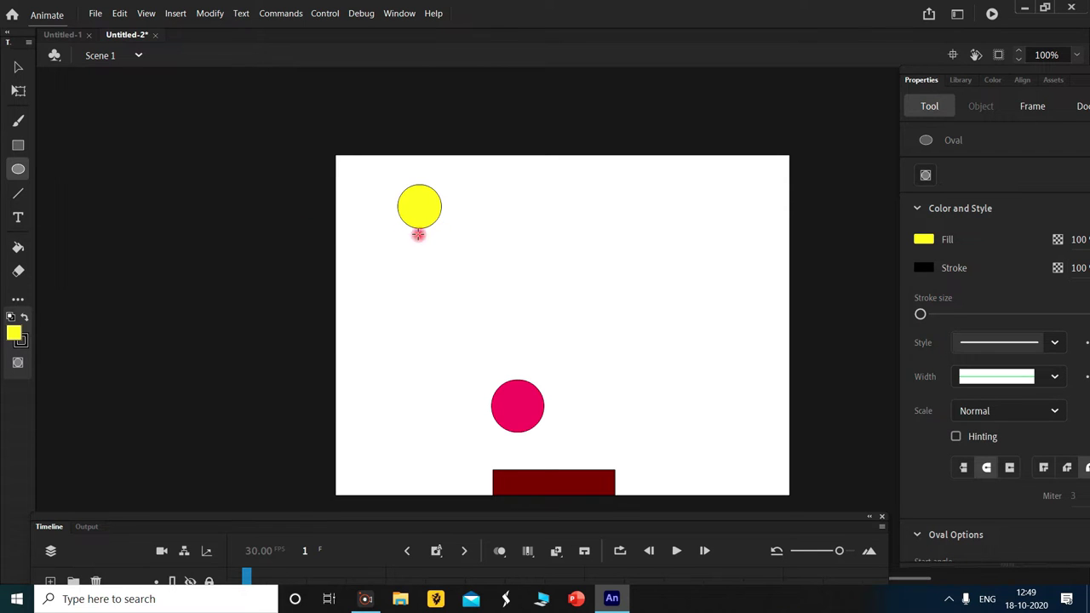
# Place a fixed-width text box on top of the yellow coin.
pyautogui.click(26, 225)
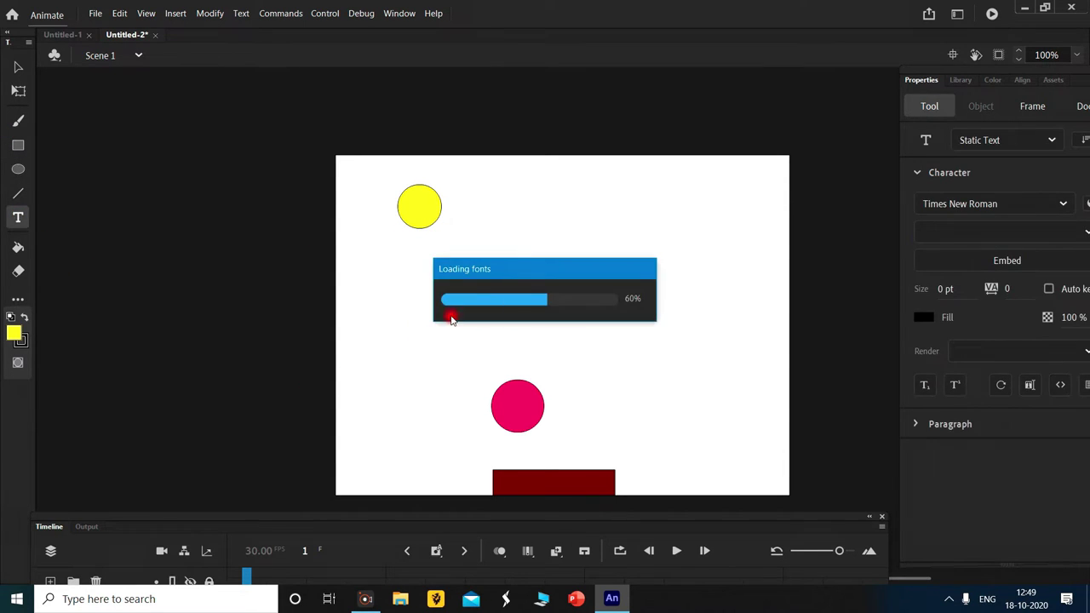
pyautogui.click(426, 220)
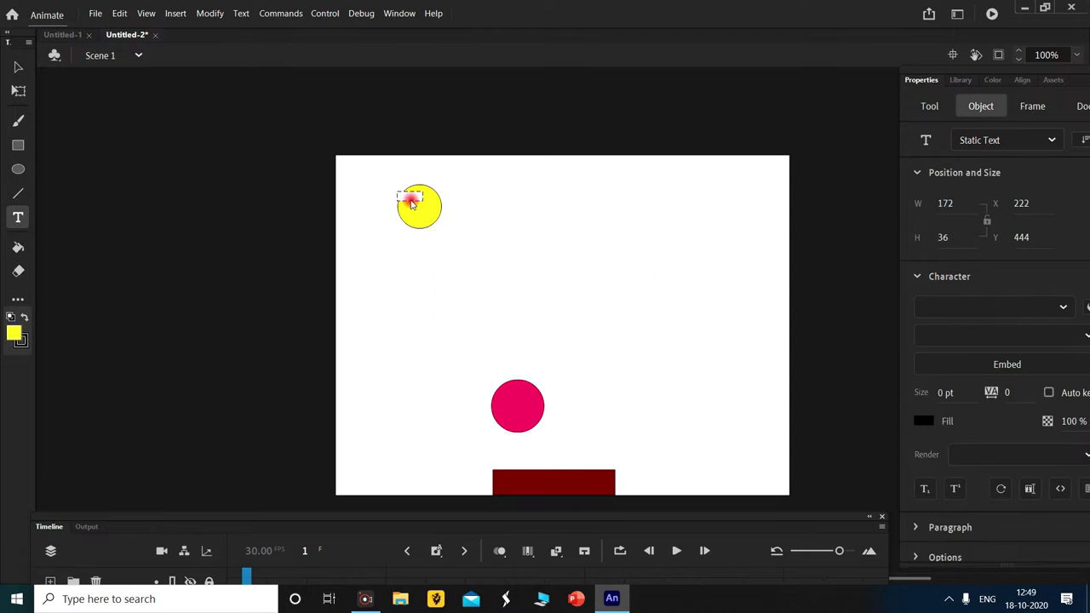
pyautogui.moveTo(410, 202); pyautogui.dragTo(413, 198)
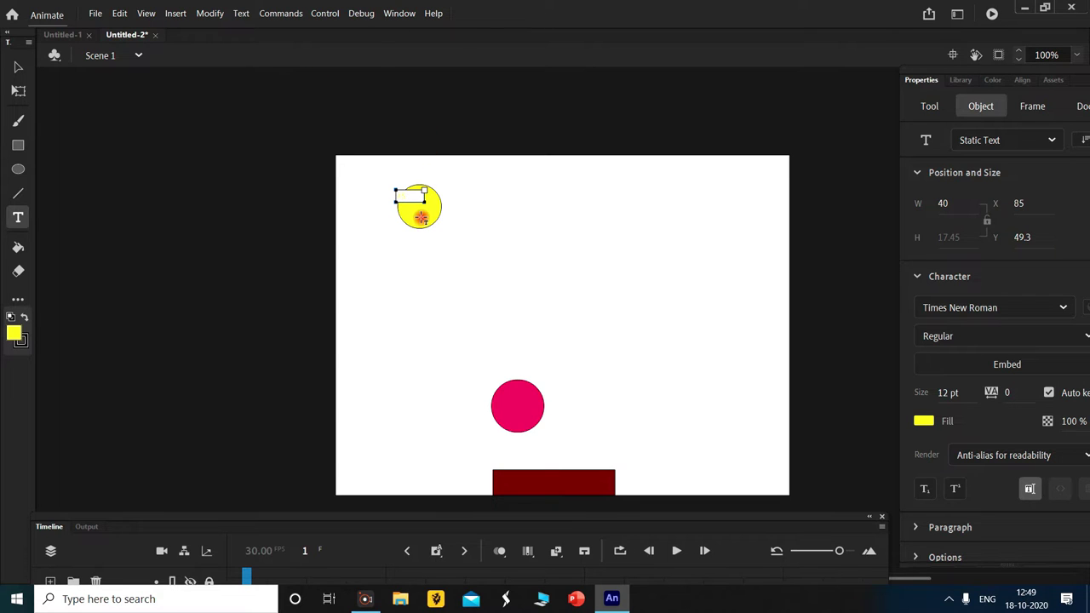
# Edit the coin's text box and select its $ character.
pyautogui.scroll(3, 425, 199)
pyautogui.scroll(7, 426, 198)
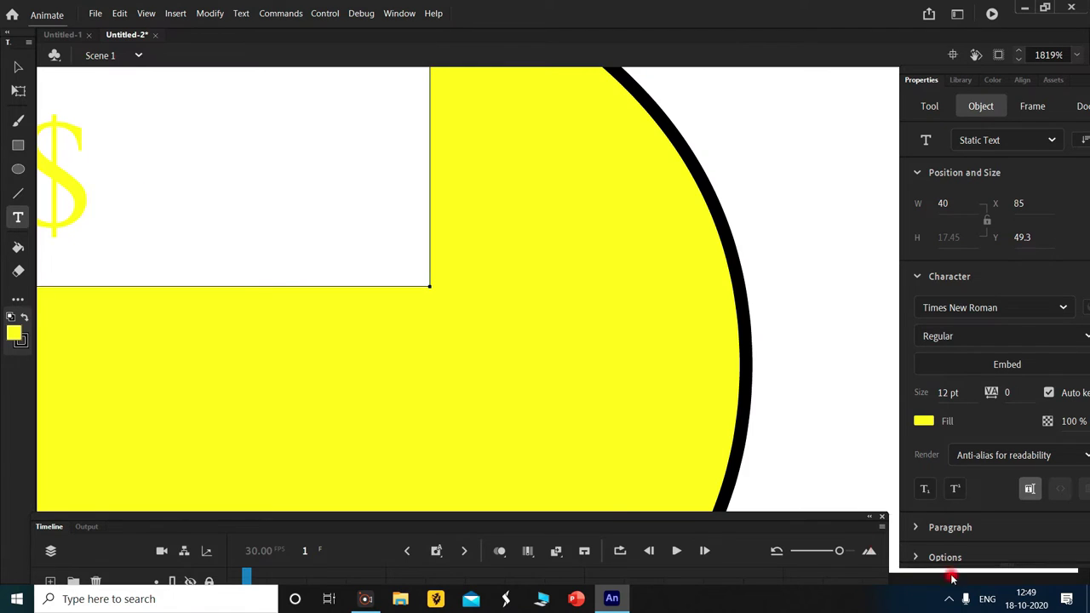
pyautogui.scroll(-3, 645, 348)
pyautogui.scroll(-3, 718, 360)
pyautogui.click(252, 282)
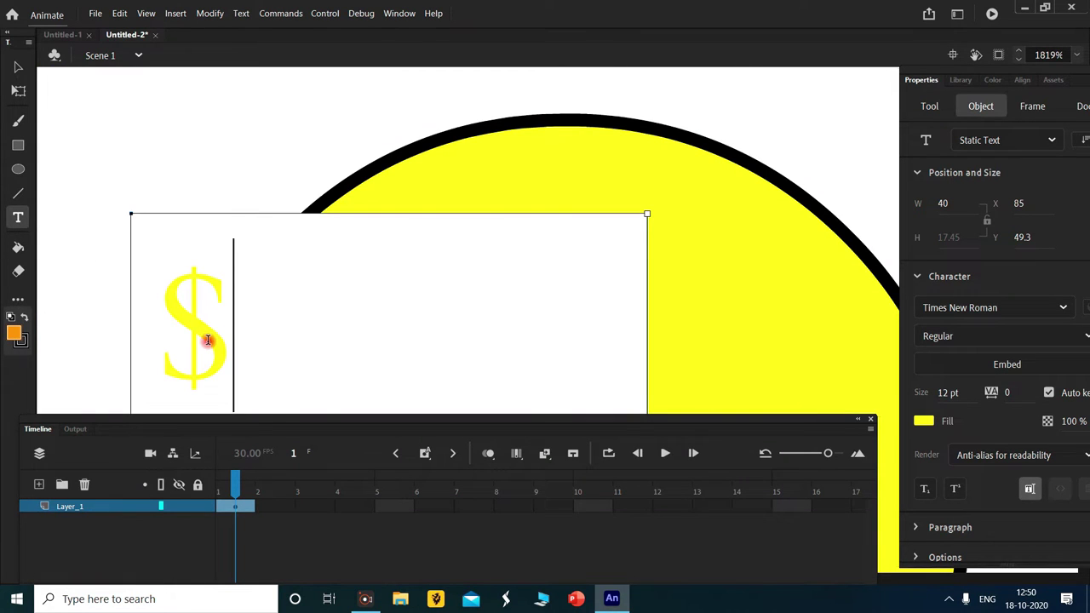
pyautogui.moveTo(208, 340); pyautogui.dragTo(157, 347)
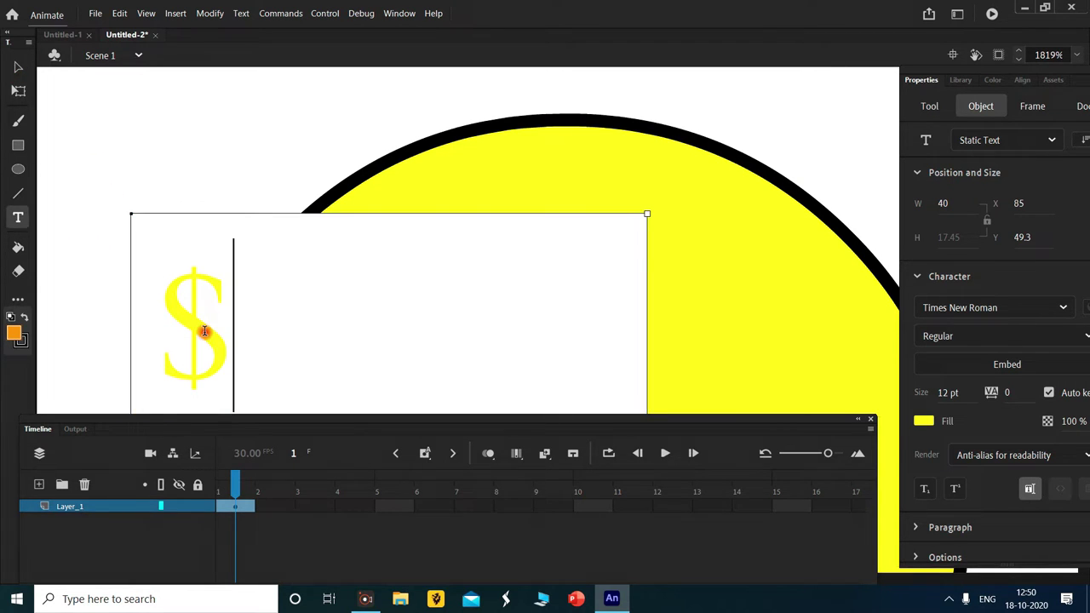
pyautogui.doubleClick(163, 297)
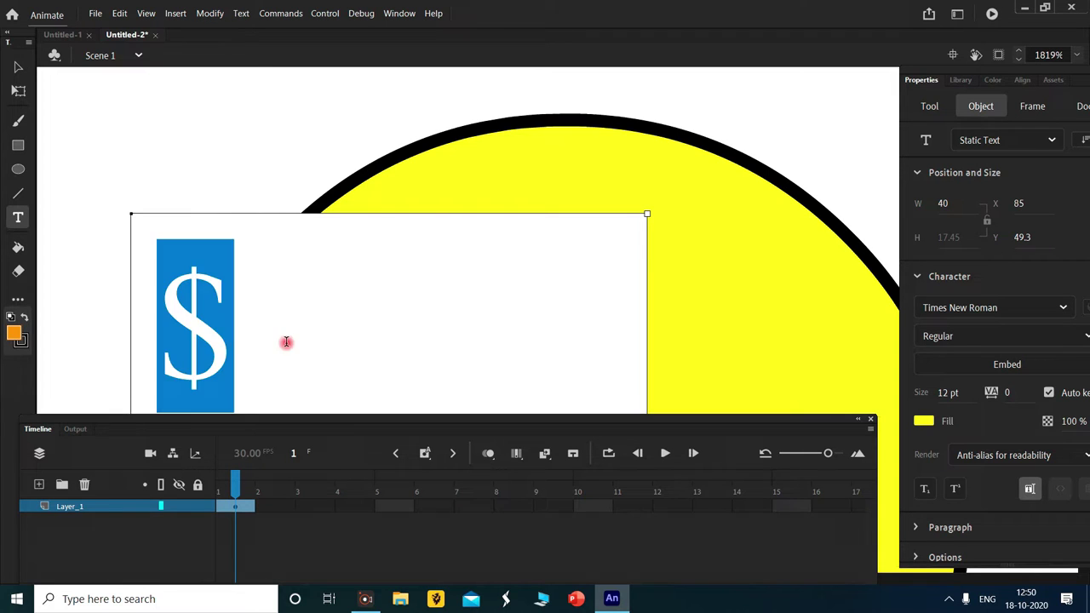
pyautogui.press('Escape')
# Give the whole $ text field a golden #FFCC33 fill.
pyautogui.click(151, 133)
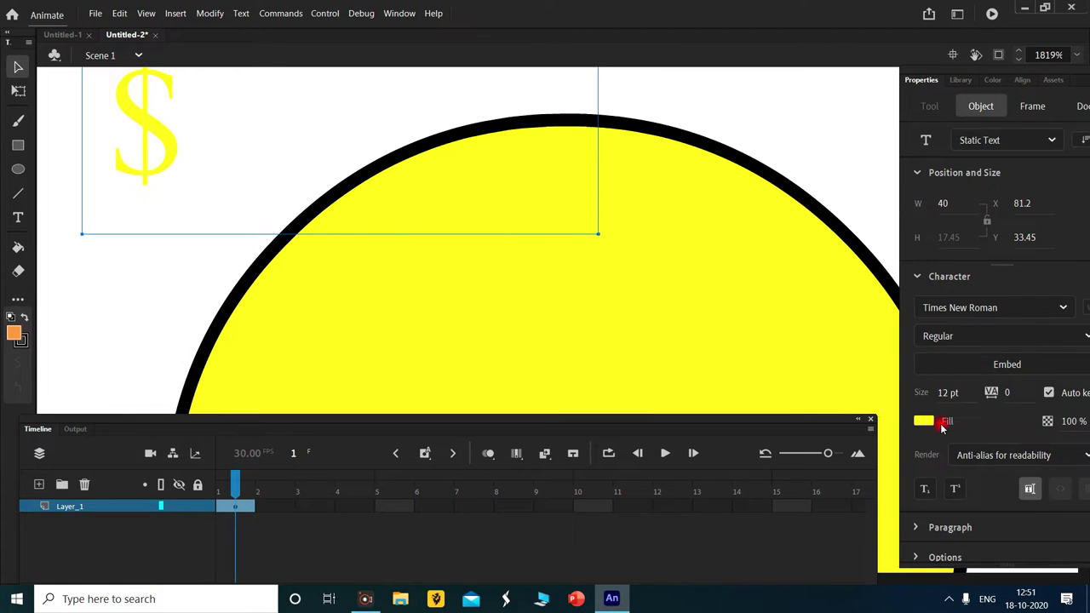
pyautogui.click(924, 421)
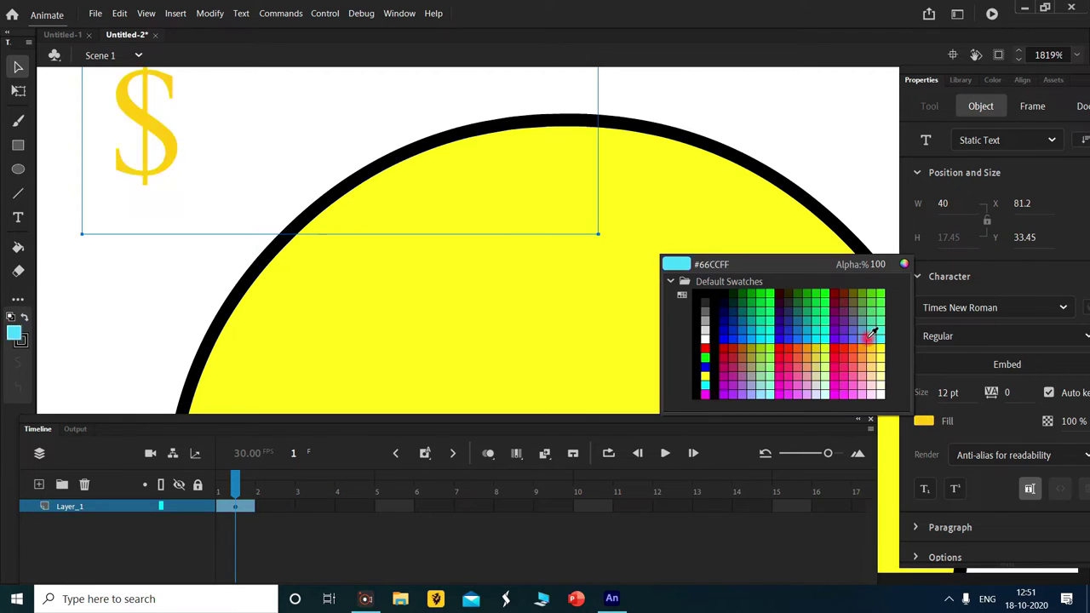
pyautogui.click(878, 350)
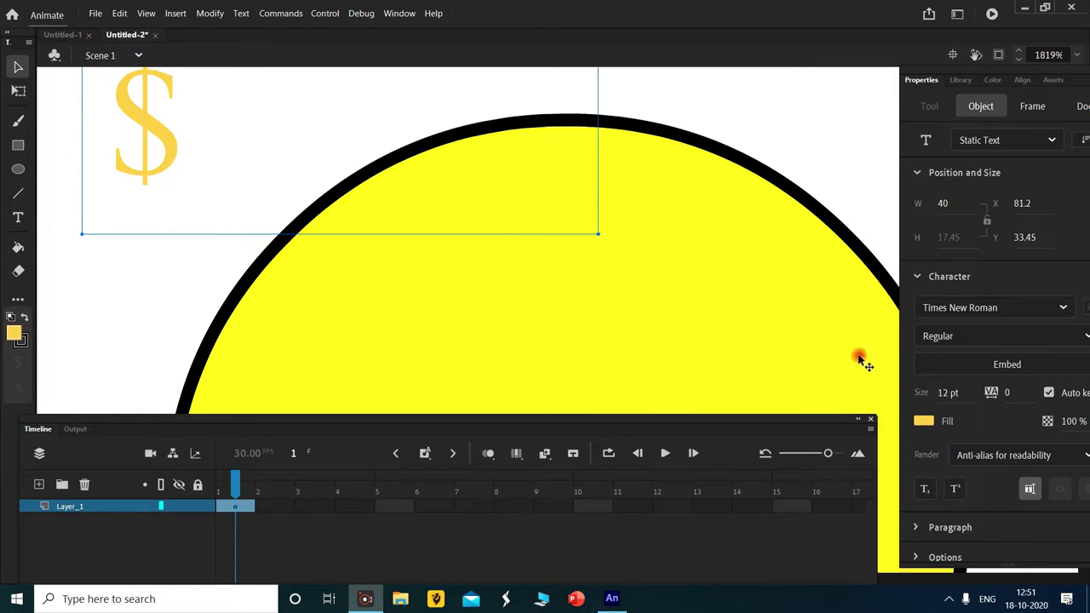
pyautogui.scroll(3, 133, 136)
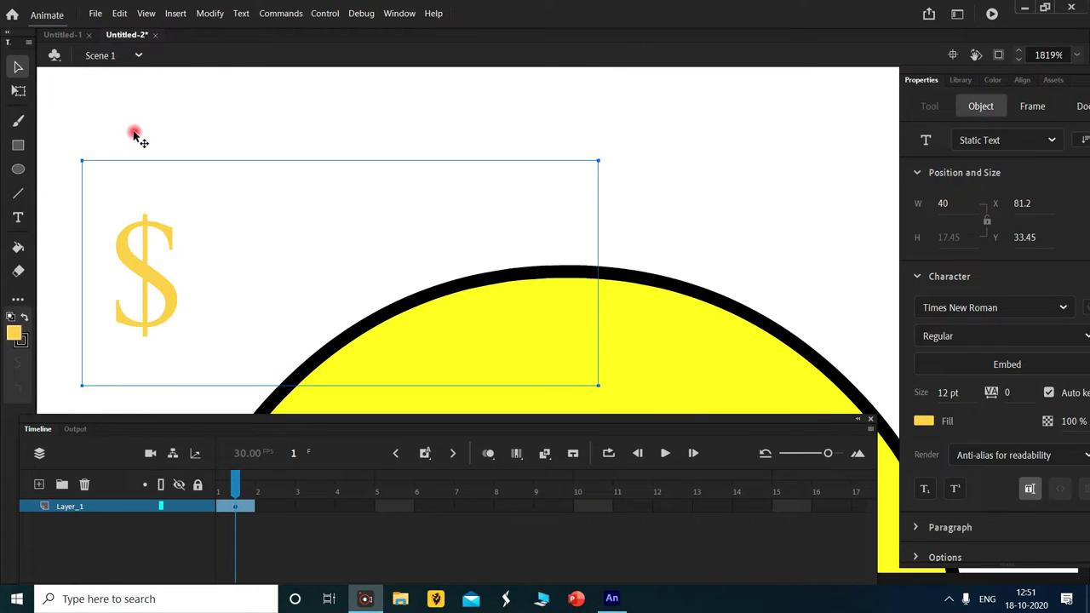
# Narrow the $ text box and move it down inside the yellow coin.
pyautogui.moveTo(598, 385); pyautogui.dragTo(209, 384)
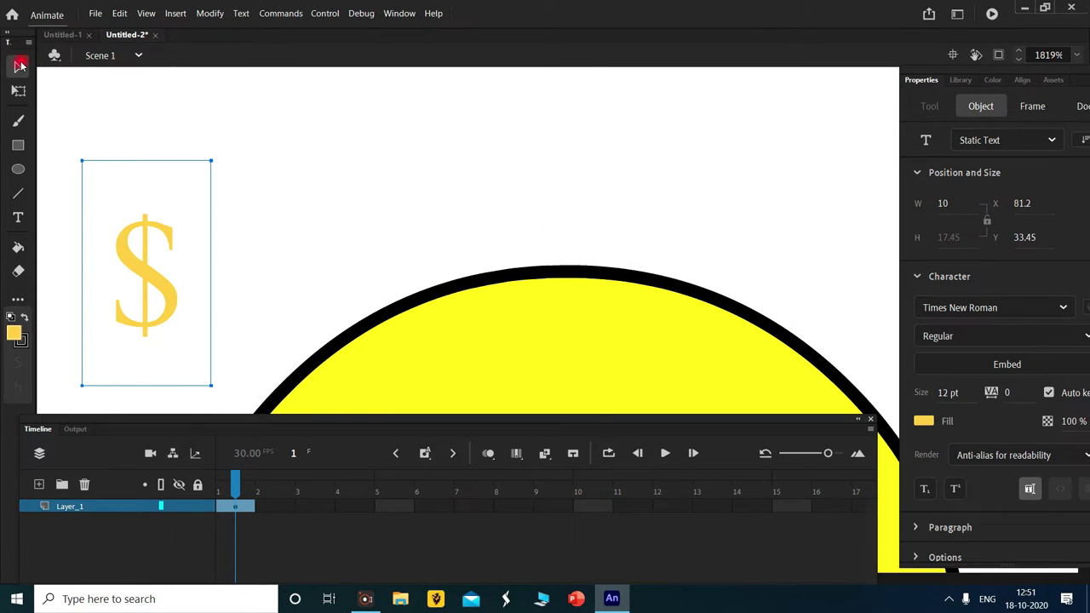
pyautogui.moveTo(154, 292); pyautogui.dragTo(616, 428)
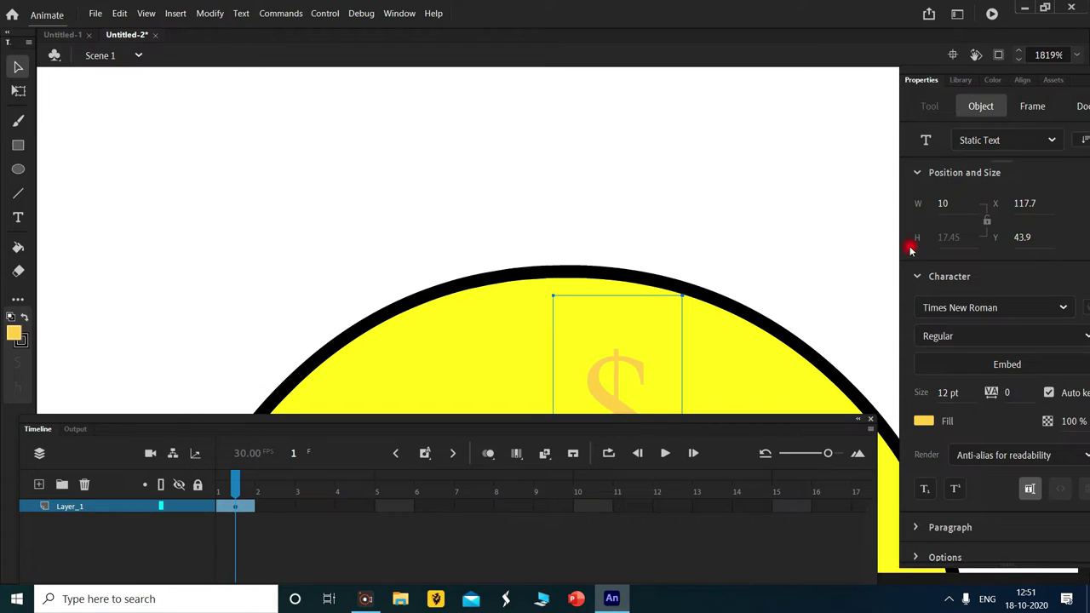
pyautogui.scroll(-5, 746, 146)
pyautogui.moveTo(616, 161); pyautogui.dragTo(605, 358)
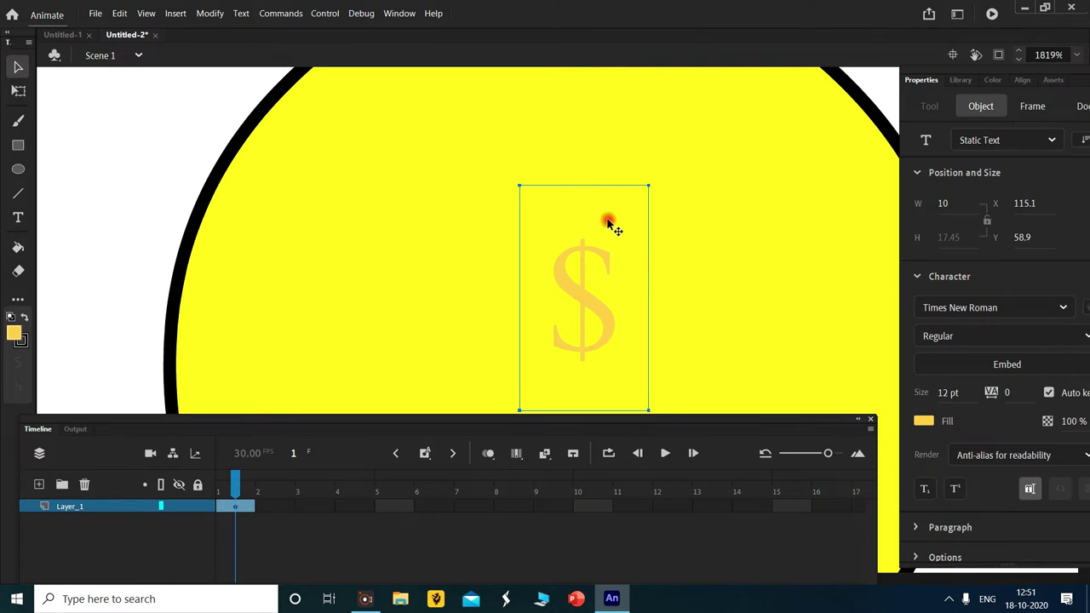
# Stretch the $ sign taller with the Free Transform tool.
pyautogui.click(18, 90)
pyautogui.moveTo(583, 183); pyautogui.dragTo(597, 29)
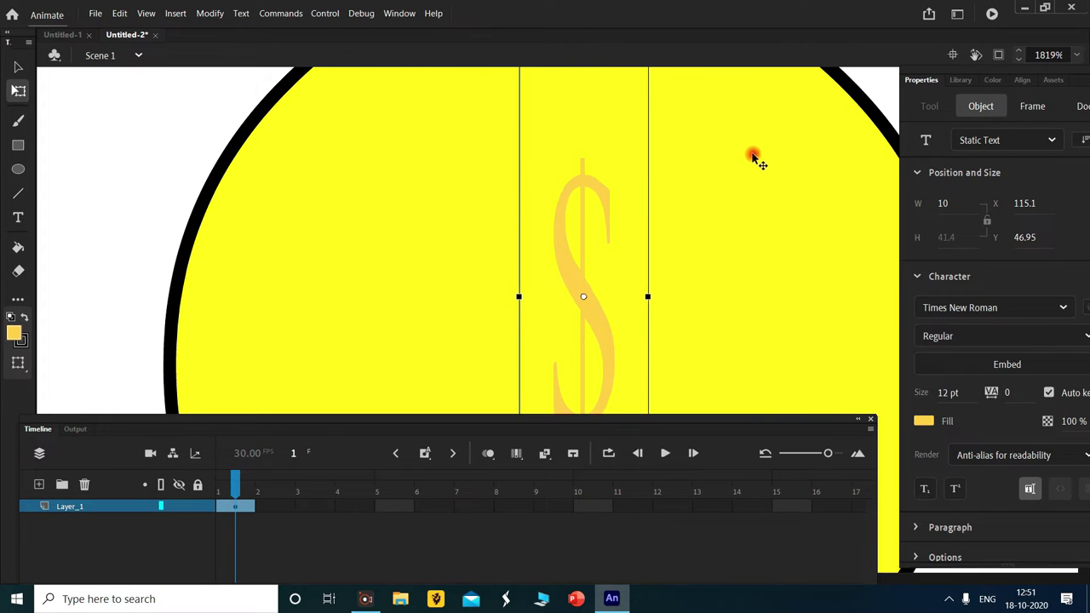
pyautogui.scroll(5, 754, 157)
pyautogui.moveTo(597, 341); pyautogui.dragTo(638, 24)
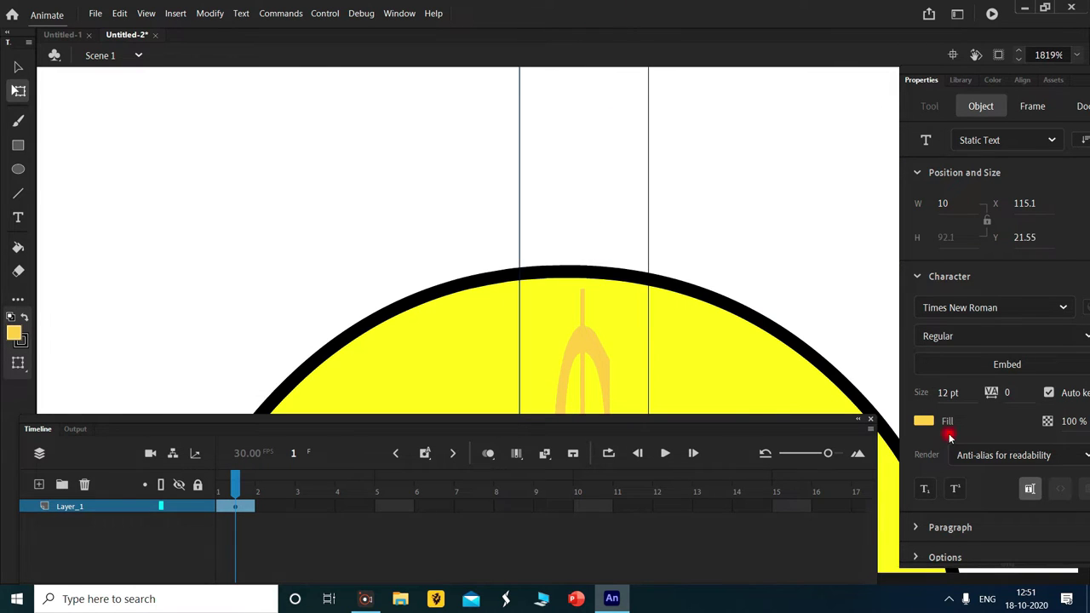
pyautogui.scroll(-3, 516, 312)
pyautogui.scroll(-3, 577, 336)
pyautogui.moveTo(582, 311); pyautogui.dragTo(540, 482)
pyautogui.scroll(5, 640, 292)
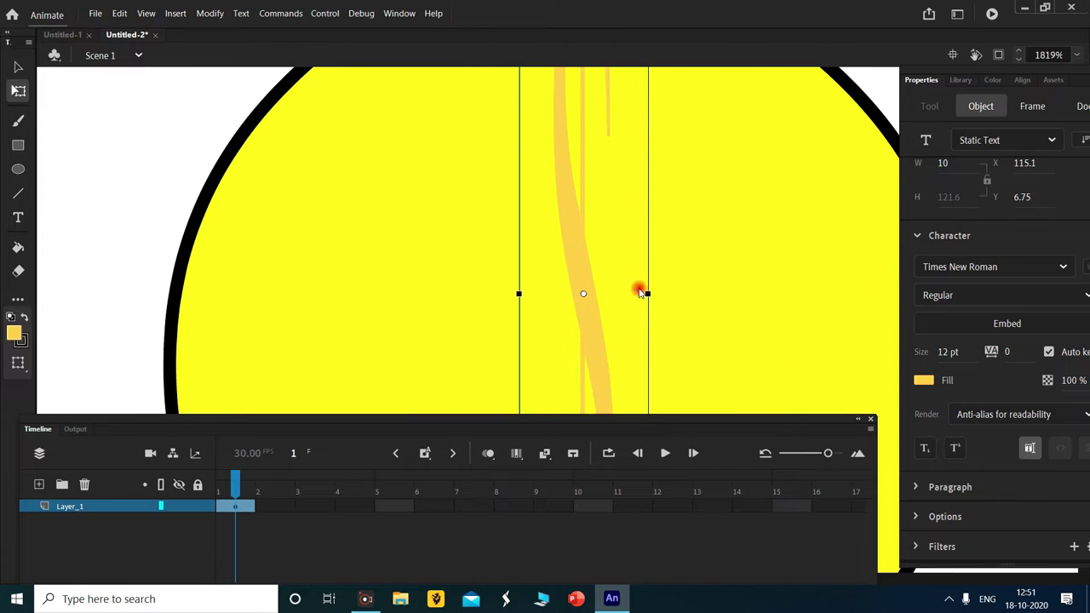
# Widen the $ sign across the coin, lower its top, and centre it.
pyautogui.moveTo(645, 293); pyautogui.dragTo(798, 275)
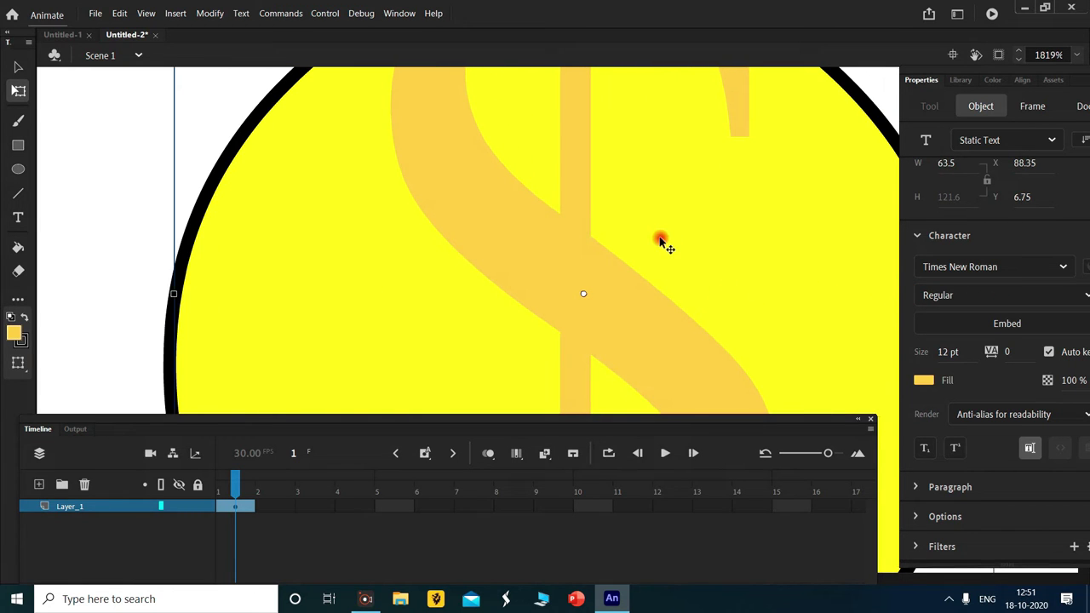
pyautogui.scroll(5, 660, 239)
pyautogui.scroll(5, 674, 233)
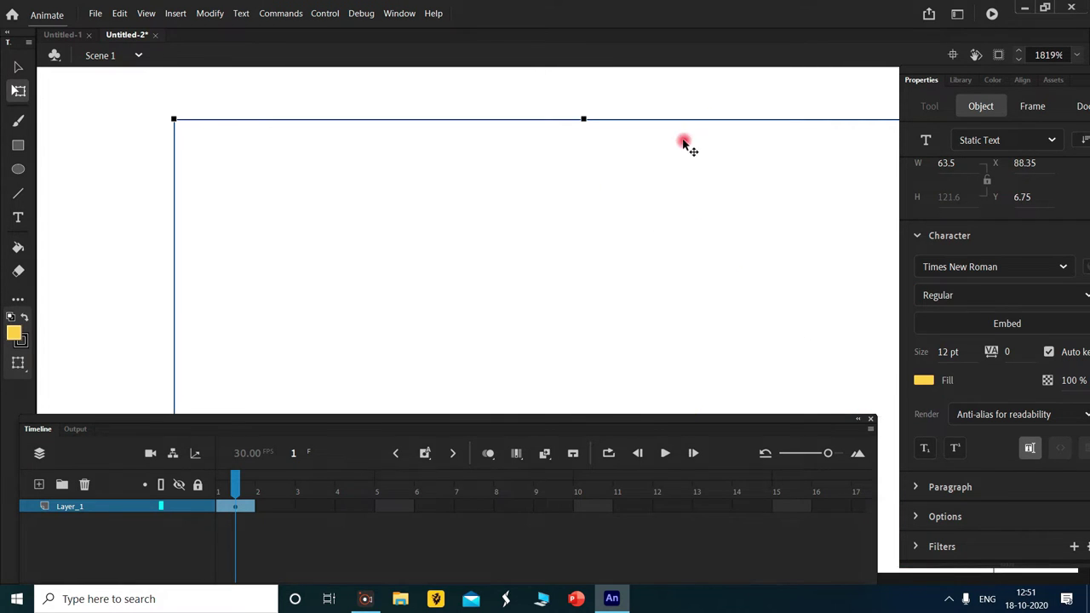
pyautogui.moveTo(584, 119); pyautogui.dragTo(582, 166)
pyautogui.scroll(-5, 589, 182)
pyautogui.scroll(10, 596, 358)
pyautogui.scroll(5, 596, 362)
pyautogui.scroll(-10, 557, 401)
pyautogui.scroll(10, 642, 318)
pyautogui.moveTo(580, 273); pyautogui.dragTo(586, 315)
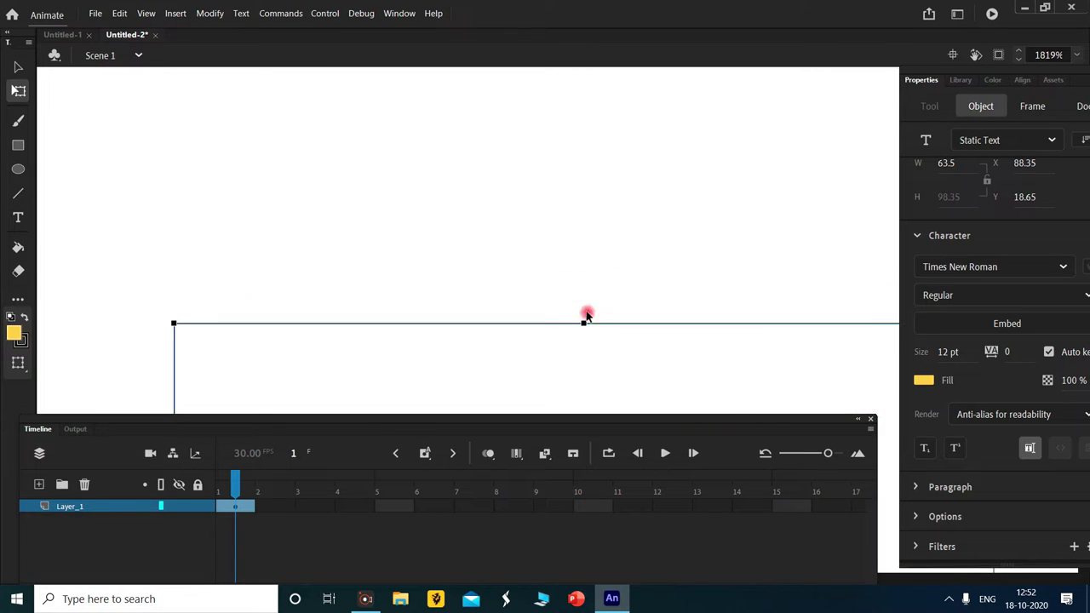
pyautogui.scroll(-5, 645, 232)
pyautogui.scroll(-3, 640, 243)
pyautogui.scroll(-3, 645, 245)
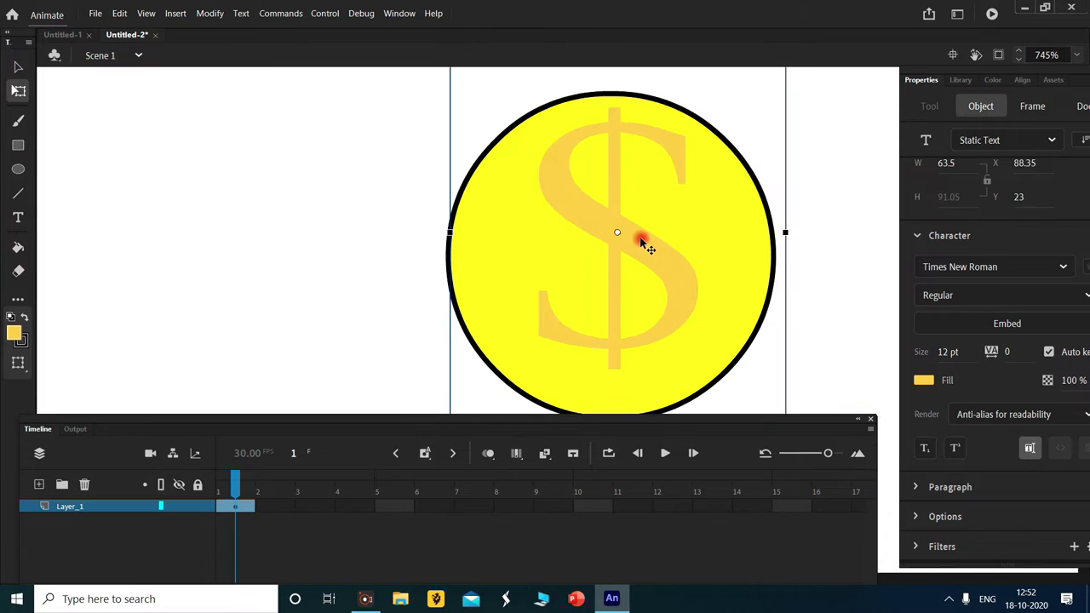
pyautogui.moveTo(645, 245); pyautogui.dragTo(640, 243)
# Marquee-select the whole coin together with its $ sign.
pyautogui.moveTo(402, 139); pyautogui.dragTo(804, 404)
pyautogui.click(392, 114)
pyautogui.scroll(-1, 411, 106)
pyautogui.scroll(-1, 412, 106)
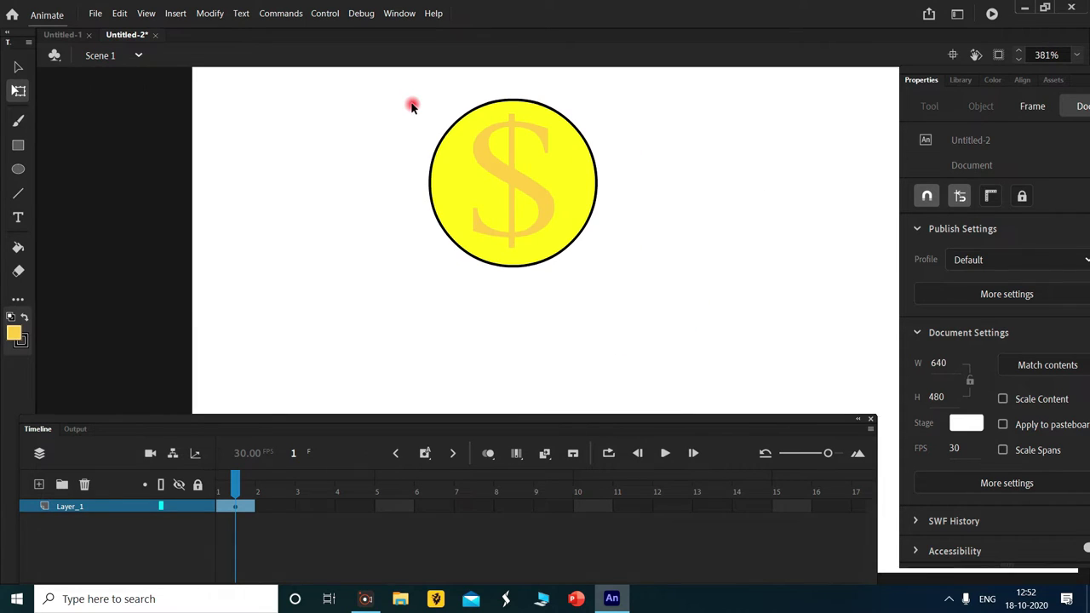
pyautogui.moveTo(393, 86); pyautogui.dragTo(620, 285)
# Convert the selection into a Graphic symbol named 'coin'.
pyautogui.press('F8')
pyautogui.write('coin')
pyautogui.press('Return')
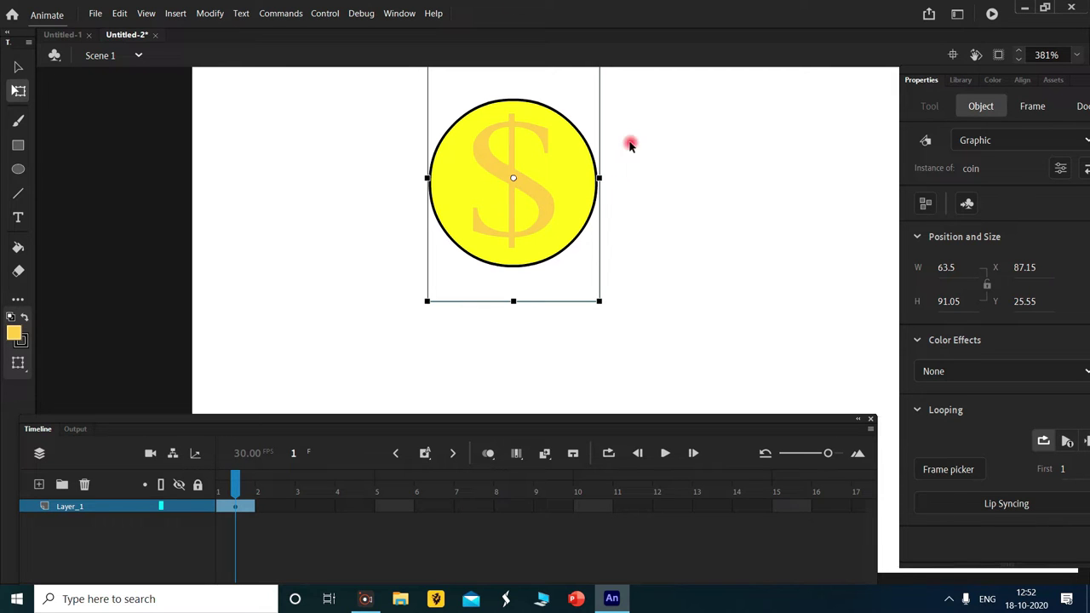
pyautogui.scroll(-1, 841, 360)
pyautogui.scroll(-1, 692, 349)
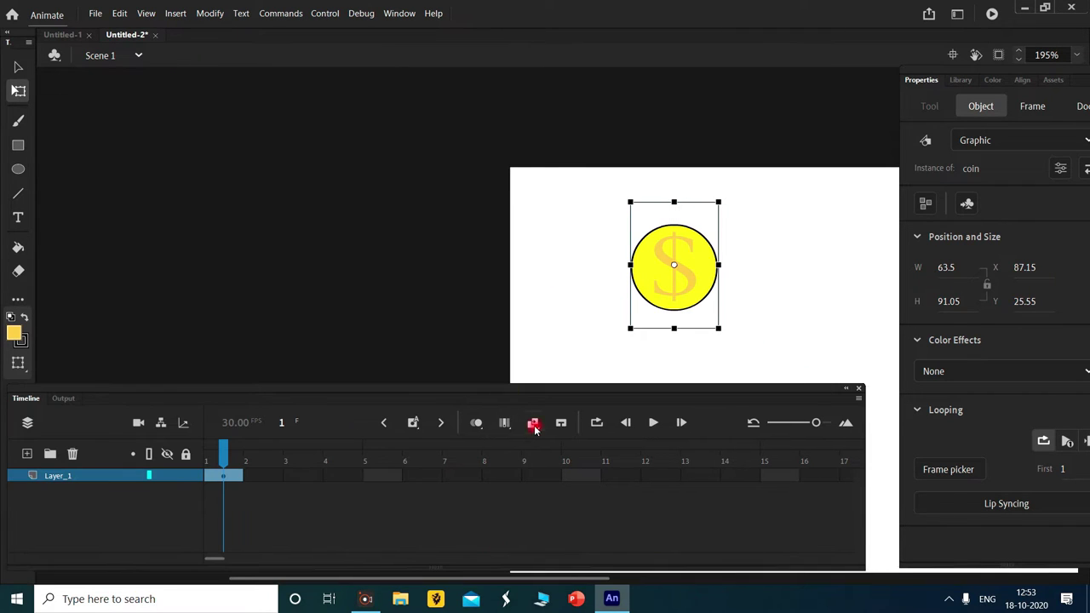
pyautogui.hscroll(3, 443, 577)
pyautogui.scroll(-1, 577, 261)
pyautogui.scroll(-3, 577, 265)
pyautogui.scroll(2, 578, 265)
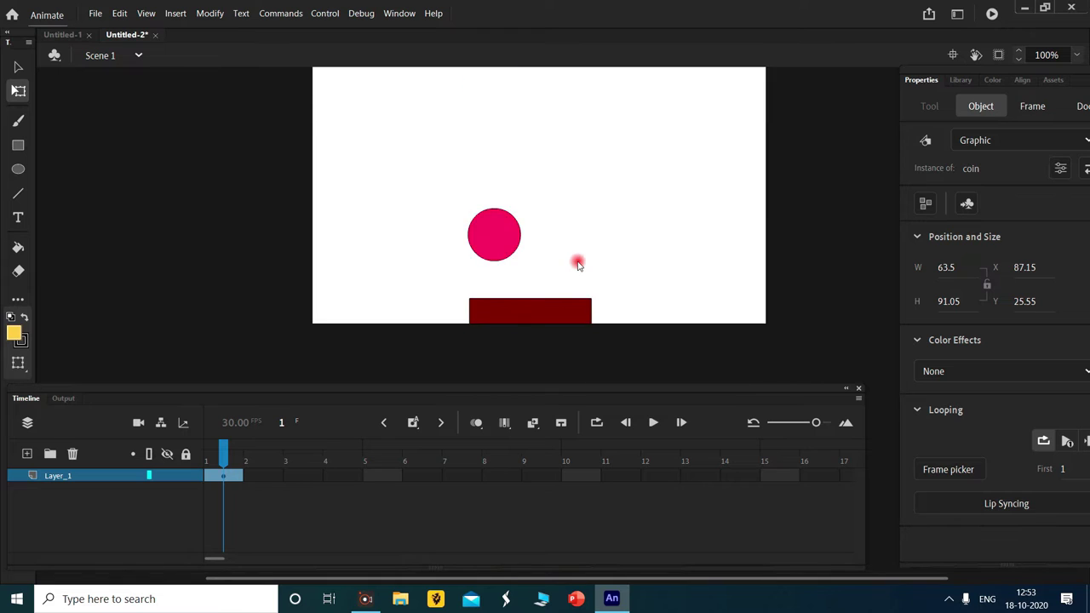
pyautogui.scroll(2, 578, 265)
# Paste coin copies to the top-right and top, and shift the original to the left edge.
pyautogui.click(851, 390)
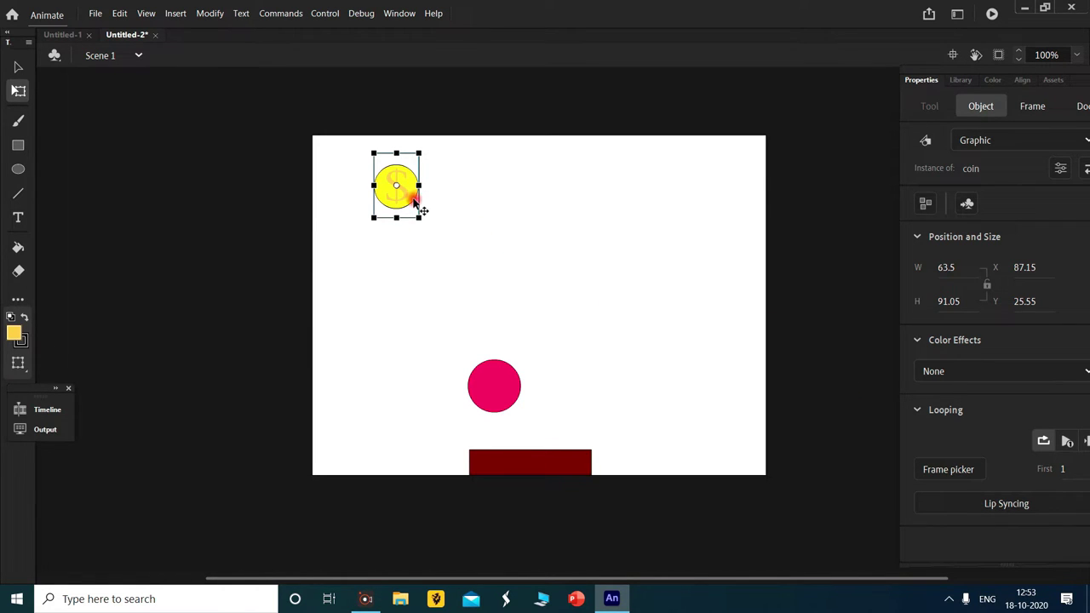
pyautogui.hotkey('ctrl', 'v')
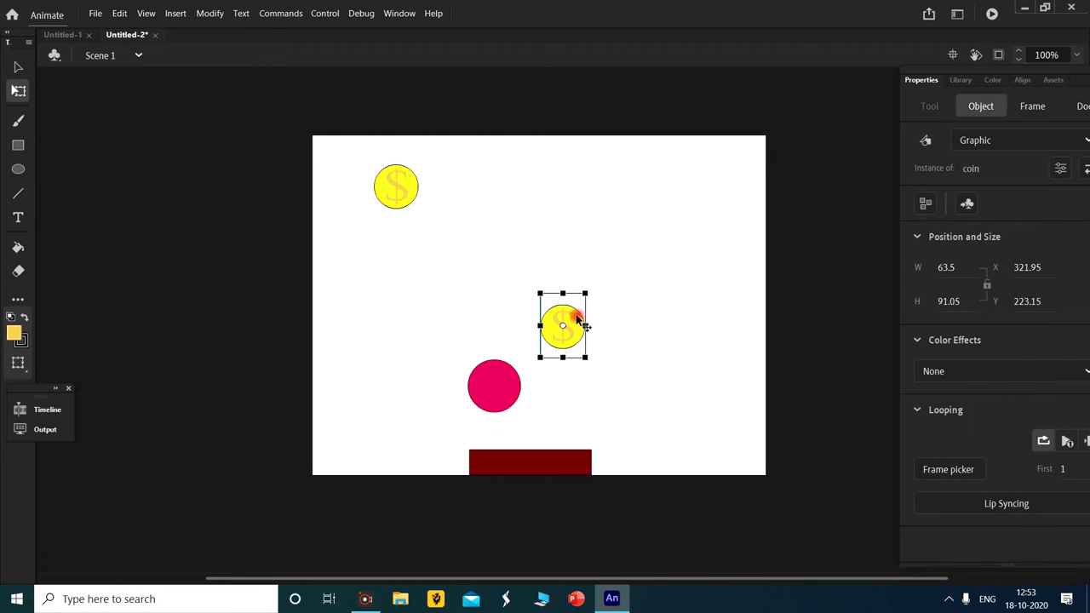
pyautogui.moveTo(577, 327)
pyautogui.mouseDown()
pyautogui.moveTo(720, 197)
pyautogui.moveTo(727, 209)
pyautogui.mouseUp()
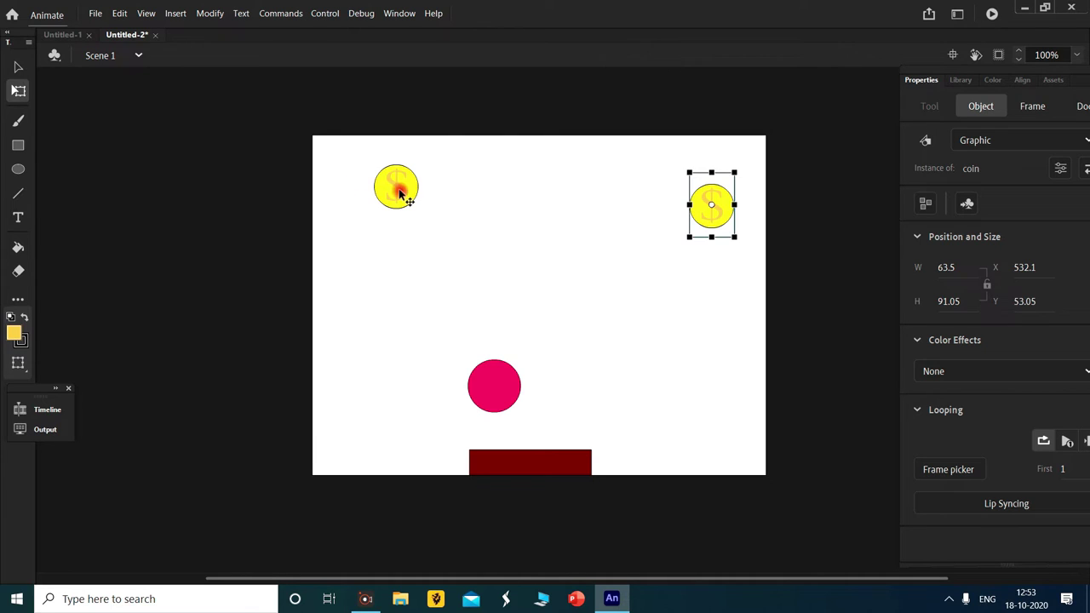
pyautogui.moveTo(406, 196); pyautogui.dragTo(344, 254)
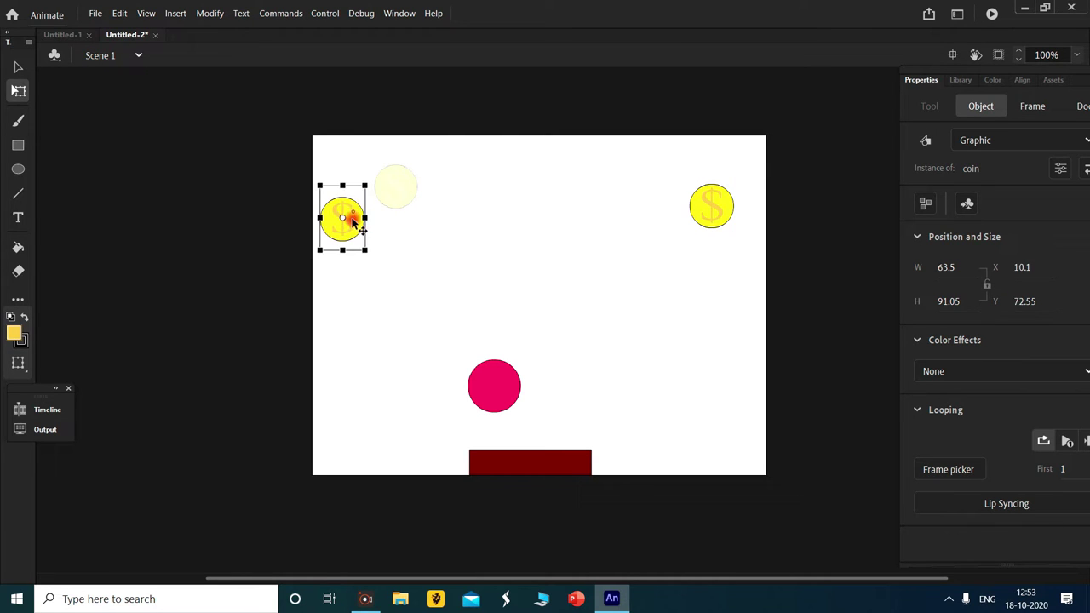
pyautogui.moveTo(341, 252); pyautogui.dragTo(361, 256)
pyautogui.hotkey('ctrl', 'v')
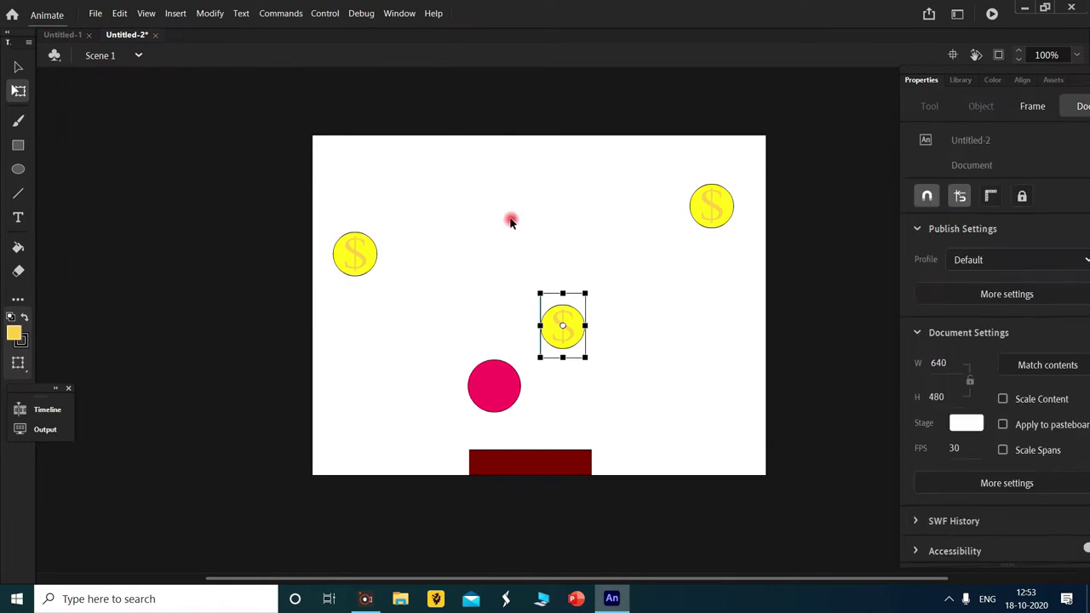
pyautogui.moveTo(572, 331); pyautogui.dragTo(544, 170)
pyautogui.hotkey('ctrl', 'v')
pyautogui.moveTo(562, 326); pyautogui.dragTo(418, 170)
# Paste more coins into the top corners, left side and right edge of the stage.
pyautogui.hotkey('ctrl', 'v')
pyautogui.moveTo(569, 316)
pyautogui.mouseDown()
pyautogui.moveTo(654, 185)
pyautogui.moveTo(652, 169)
pyautogui.mouseUp()
pyautogui.moveTo(711, 205); pyautogui.dragTo(726, 260)
pyautogui.hotkey('ctrl', 'v')
pyautogui.moveTo(562, 325); pyautogui.dragTo(737, 168)
pyautogui.hotkey('ctrl', 'v')
pyautogui.moveTo(562, 326); pyautogui.dragTo(340, 170)
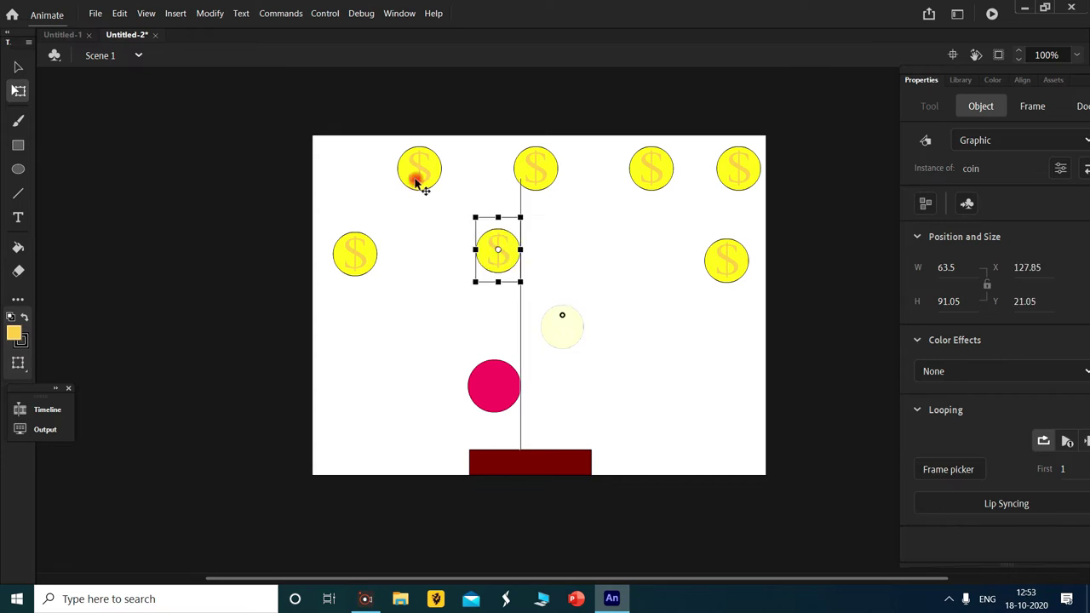
pyautogui.hotkey('ctrl', 'v')
pyautogui.moveTo(562, 325); pyautogui.dragTo(339, 367)
pyautogui.hotkey('ctrl', 'v')
pyautogui.moveTo(576, 338); pyautogui.dragTo(753, 380)
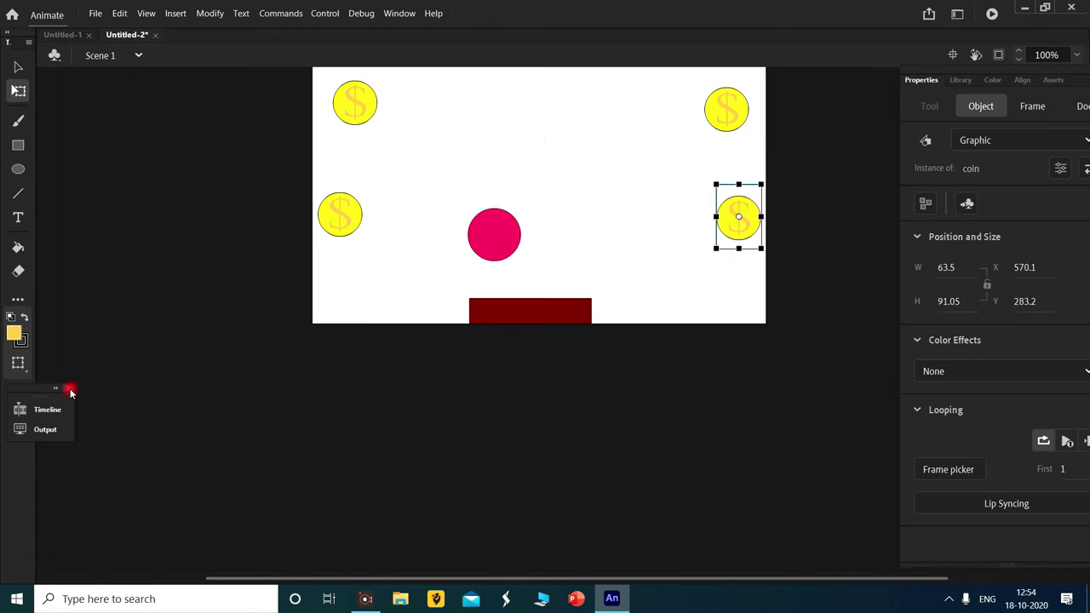
pyautogui.scroll(-5, 172, 461)
pyautogui.click(551, 434)
# Undo the last coin move and switch to a workspace layout with the Timeline docked.
pyautogui.scroll(3, 128, 279)
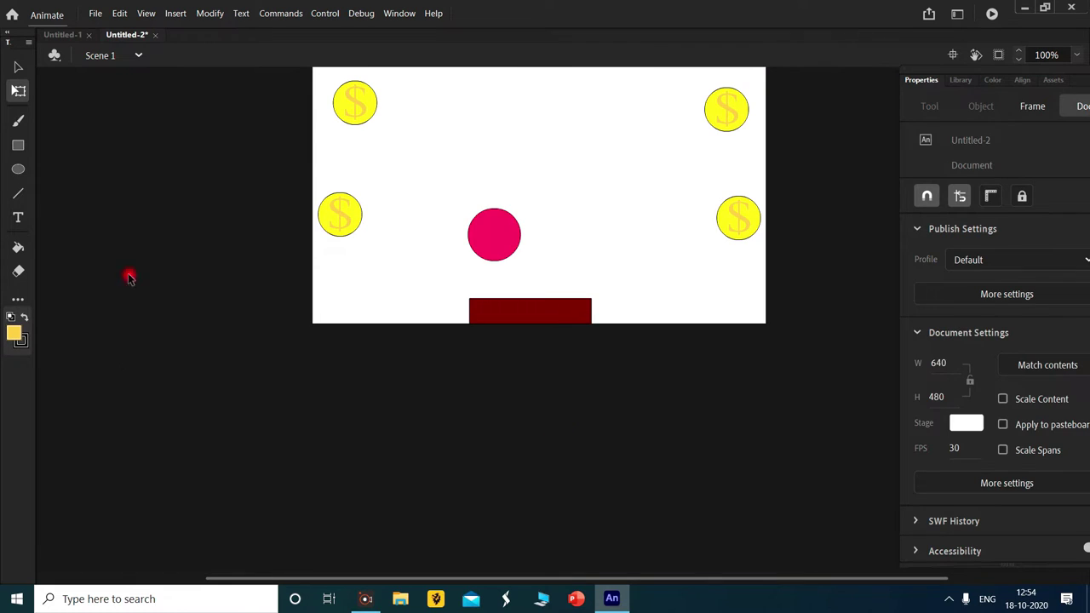
pyautogui.hotkey('ctrl', 'z')
pyautogui.moveTo(755, 218)
pyautogui.mouseDown()
pyautogui.moveTo(579, 176)
pyautogui.moveTo(750, 214)
pyautogui.mouseUp()
pyautogui.scroll(5, 861, 148)
pyautogui.click(958, 15)
pyautogui.click(886, 200)
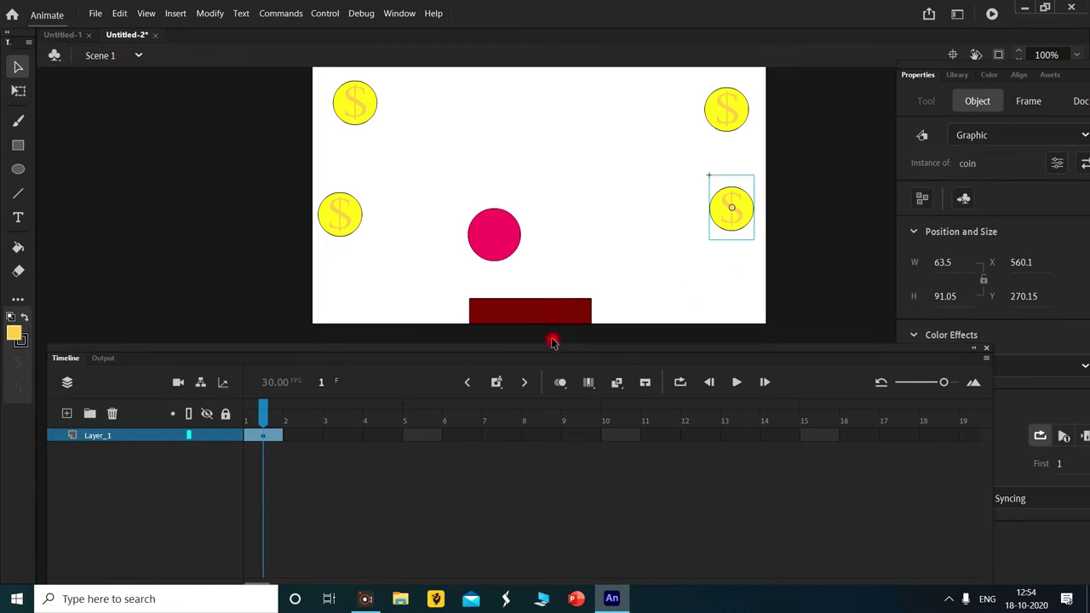
# Set the pink ball on the paddle and insert a keyframe at frame 15.
pyautogui.click(490, 232)
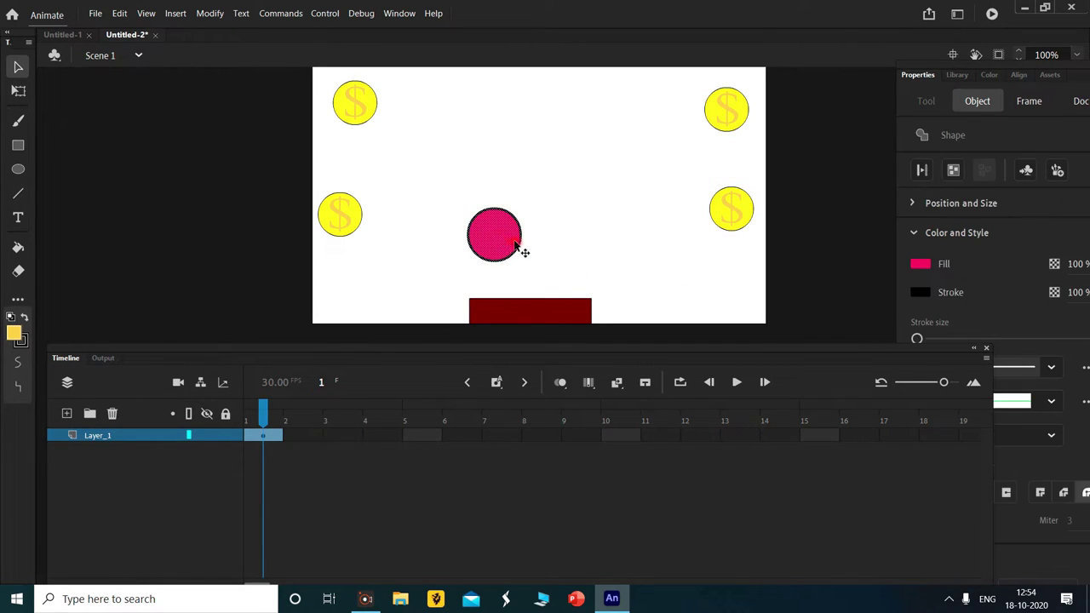
pyautogui.moveTo(515, 244); pyautogui.dragTo(535, 278)
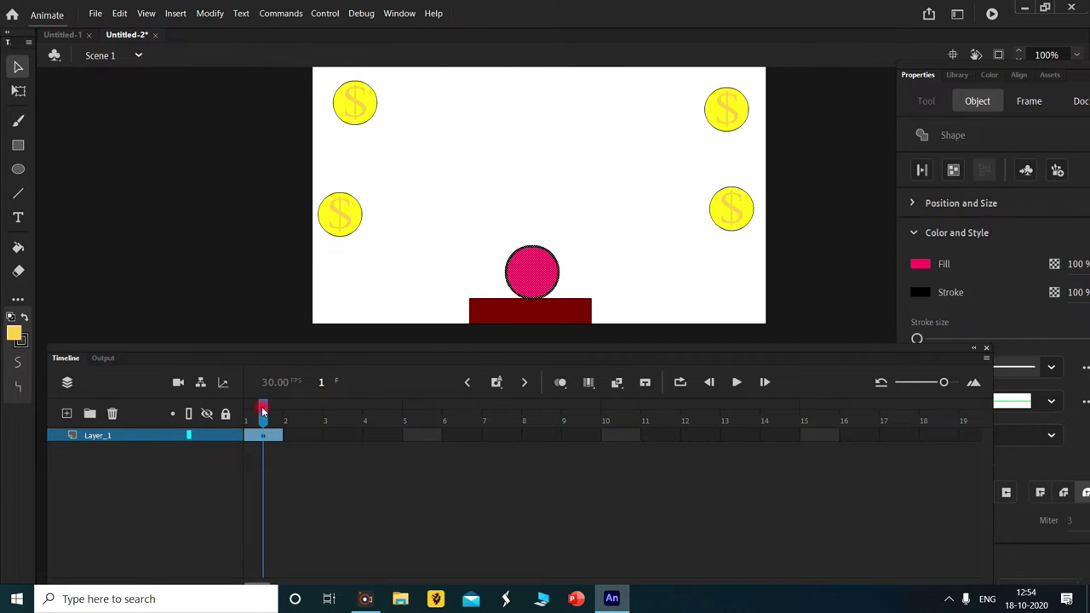
pyautogui.click(421, 436)
pyautogui.rightClick(436, 442)
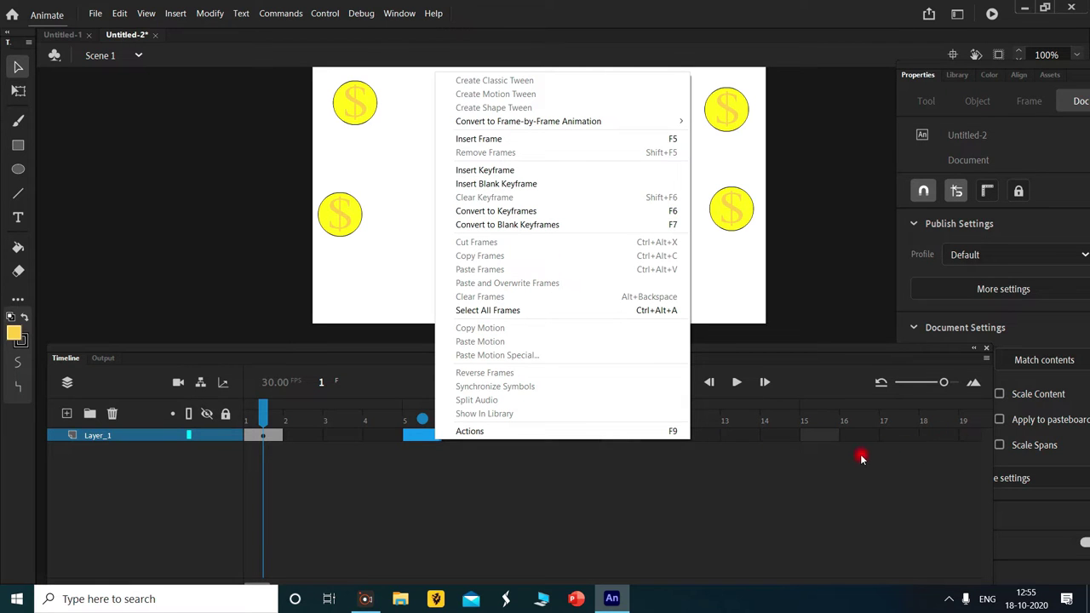
pyautogui.click(824, 442)
pyautogui.rightClick(823, 436)
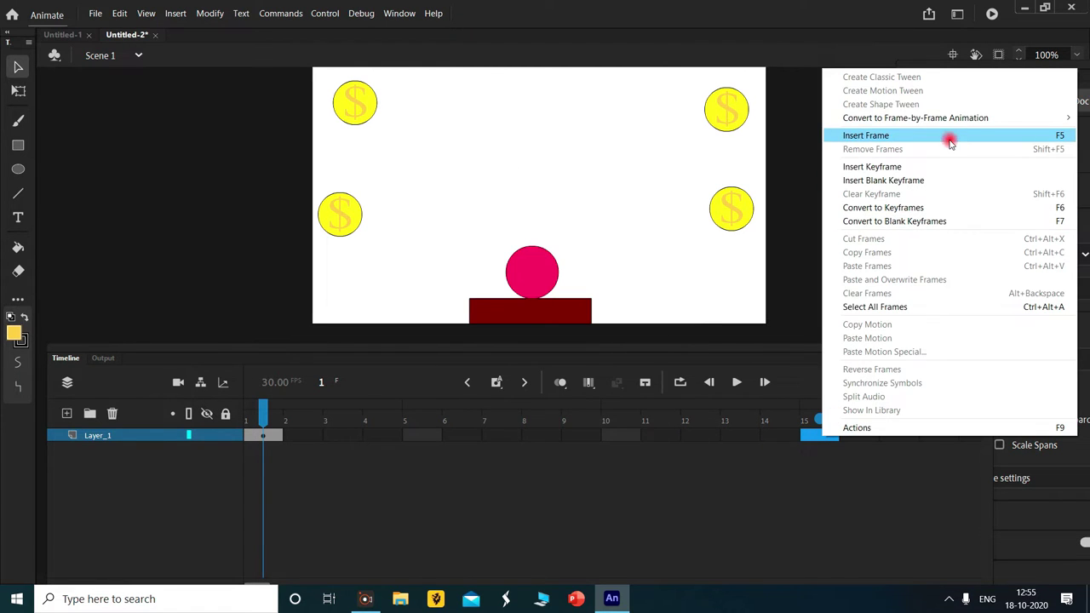
pyautogui.click(942, 169)
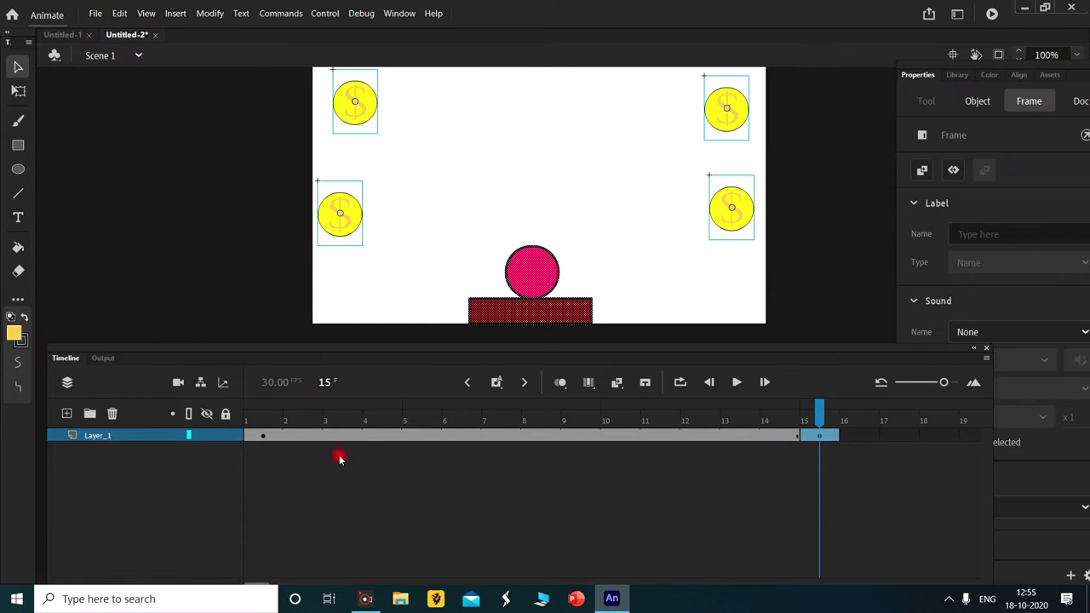
# At frame 5, try moving the pink ball, undoing the mistaken moves.
pyautogui.click(380, 437)
pyautogui.click(426, 436)
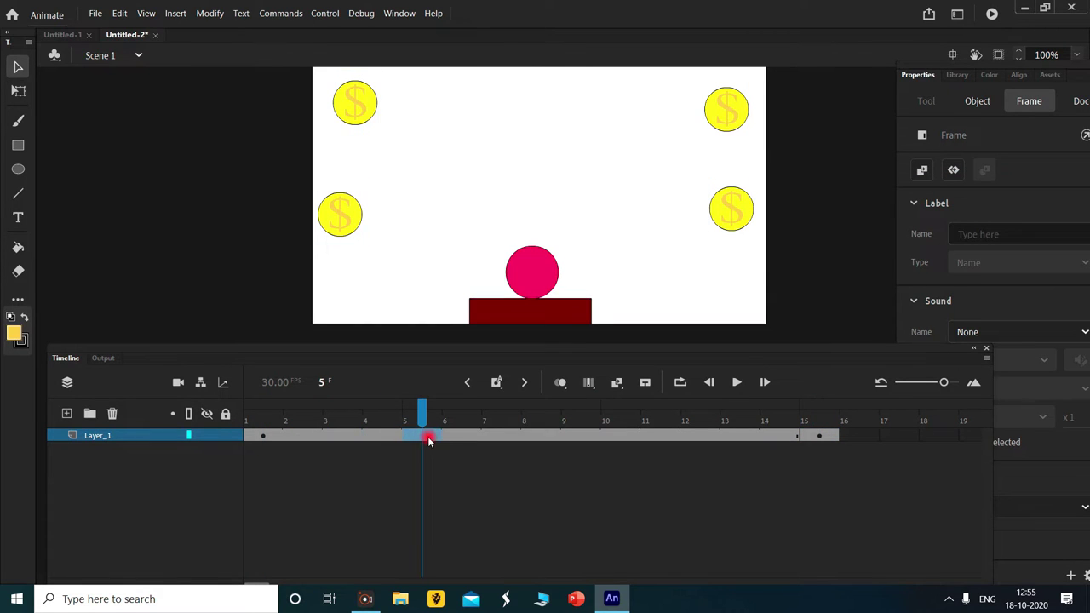
pyautogui.click(569, 220)
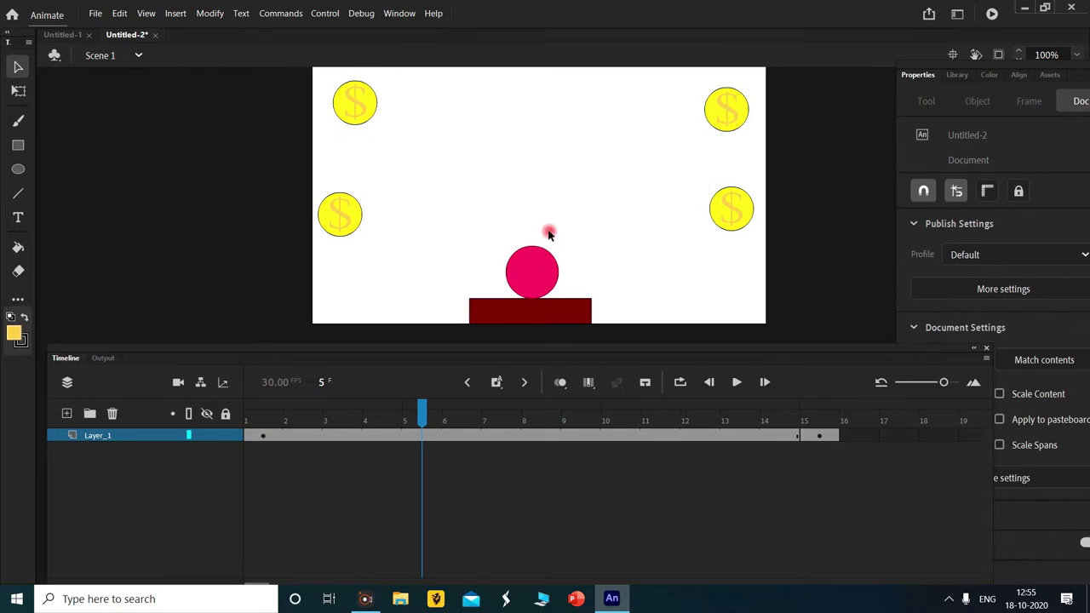
pyautogui.click(535, 266)
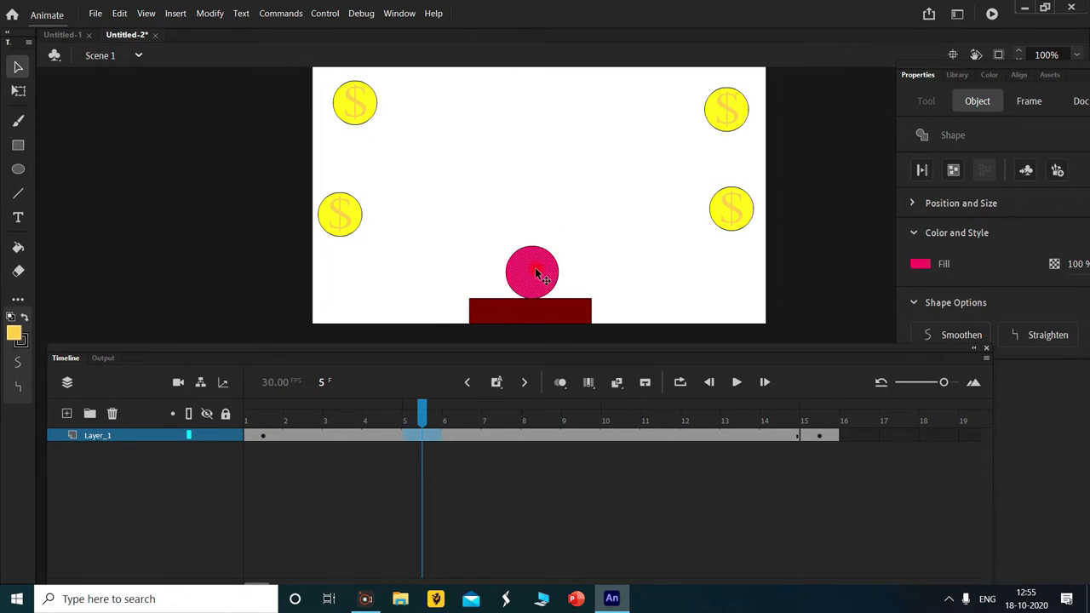
pyautogui.doubleClick(536, 270)
pyautogui.moveTo(535, 269)
pyautogui.mouseDown()
pyautogui.moveTo(396, 214)
pyautogui.moveTo(398, 134)
pyautogui.mouseUp()
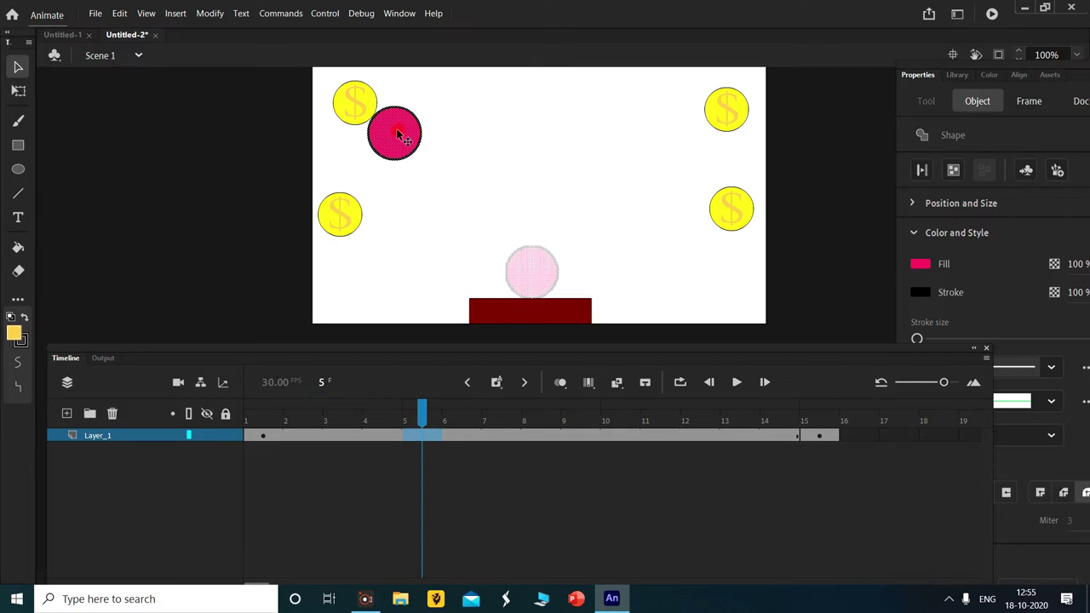
pyautogui.press('Escape')
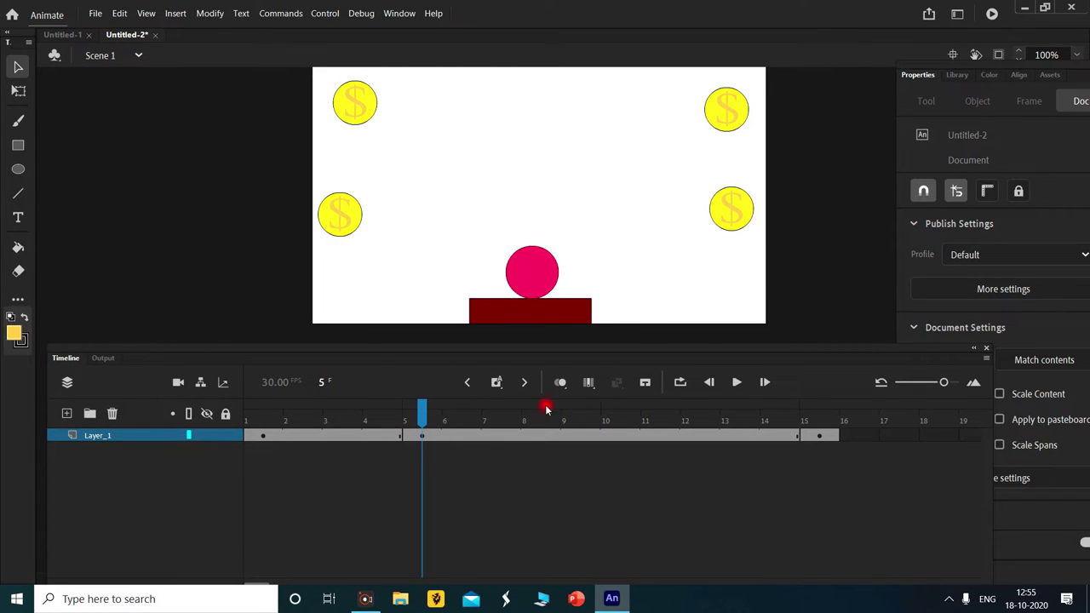
pyautogui.click(424, 441)
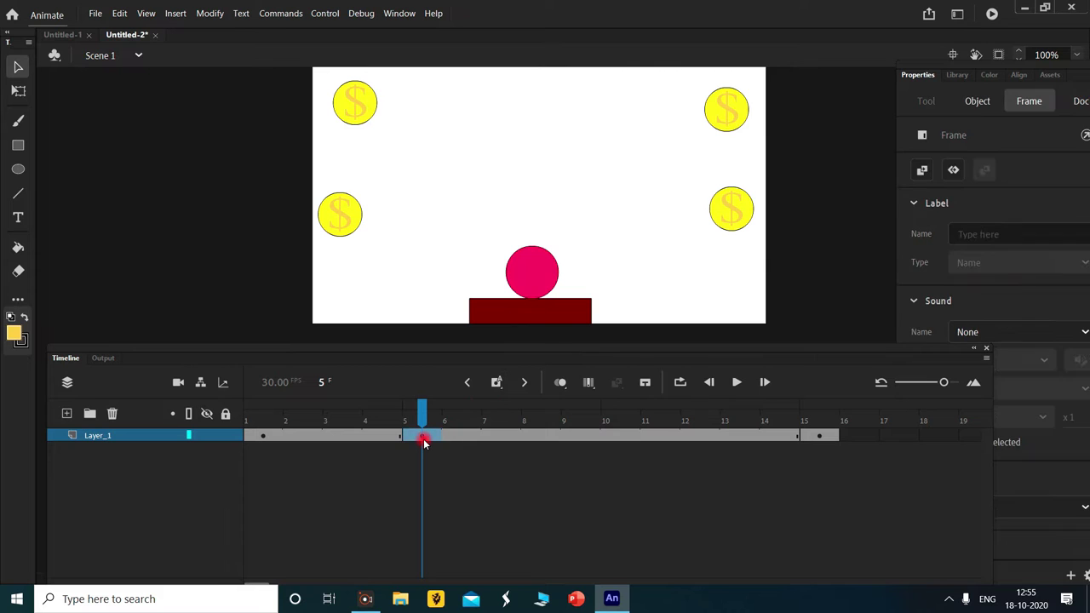
pyautogui.moveTo(540, 290); pyautogui.dragTo(531, 254)
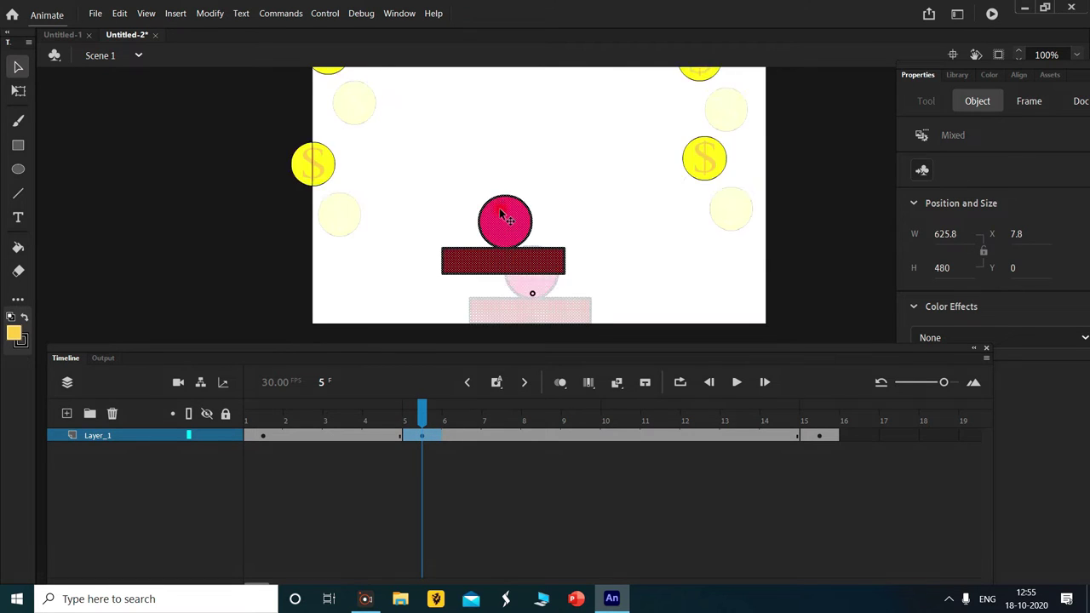
pyautogui.hotkey('ctrl', 'z')
# Drag the pink ball up beside the top-left coin at frame 5.
pyautogui.click(465, 125)
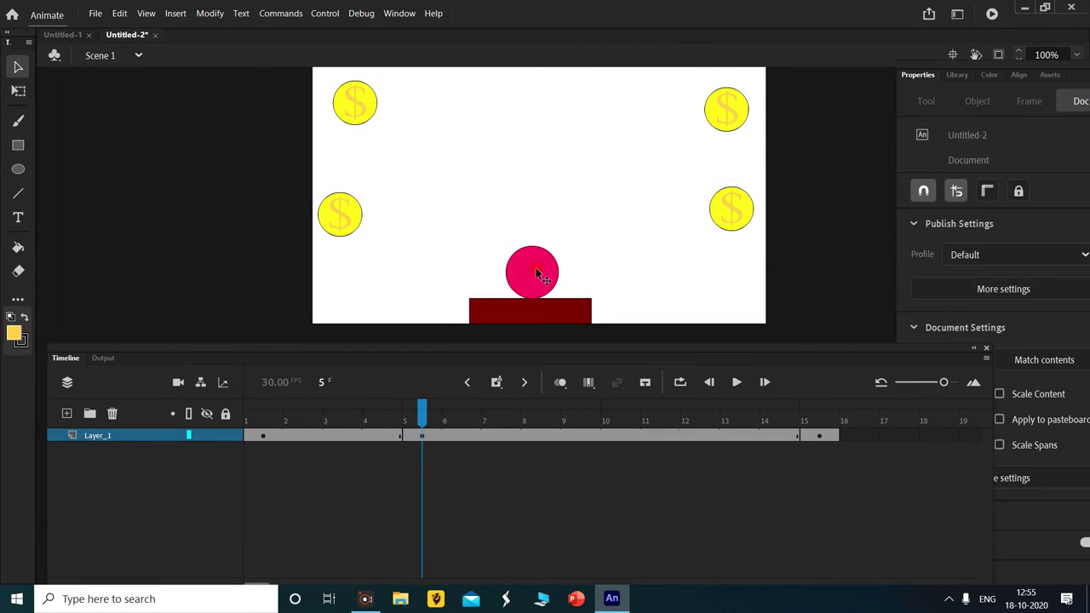
pyautogui.click(536, 270)
pyautogui.moveTo(536, 269)
pyautogui.mouseDown()
pyautogui.moveTo(514, 241)
pyautogui.moveTo(529, 239)
pyautogui.moveTo(539, 294)
pyautogui.moveTo(405, 139)
pyautogui.mouseUp()
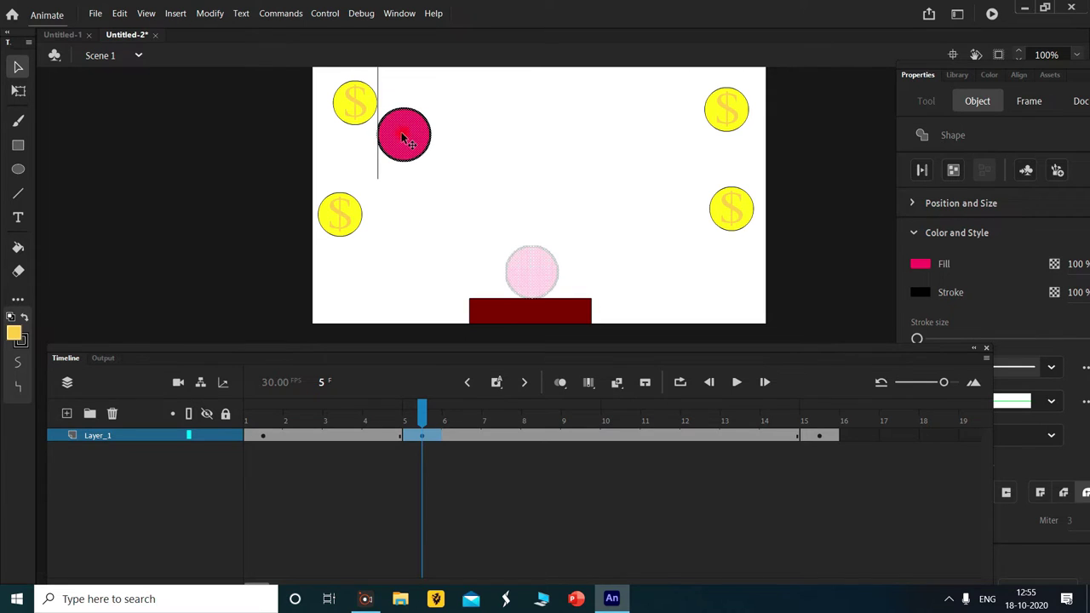
pyautogui.moveTo(404, 139); pyautogui.dragTo(389, 143)
pyautogui.click(575, 286)
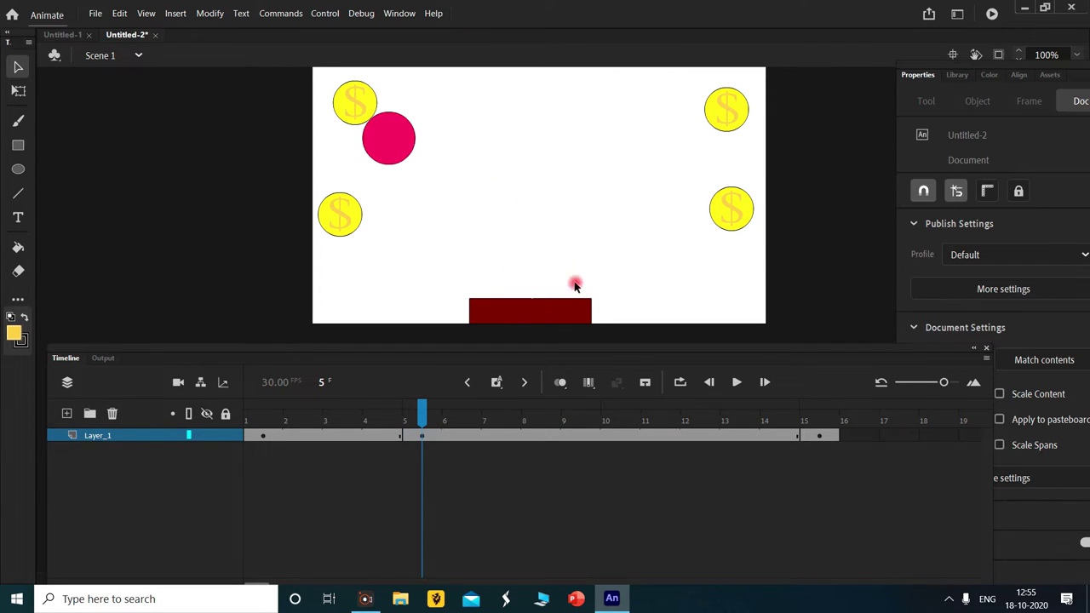
pyautogui.click(488, 436)
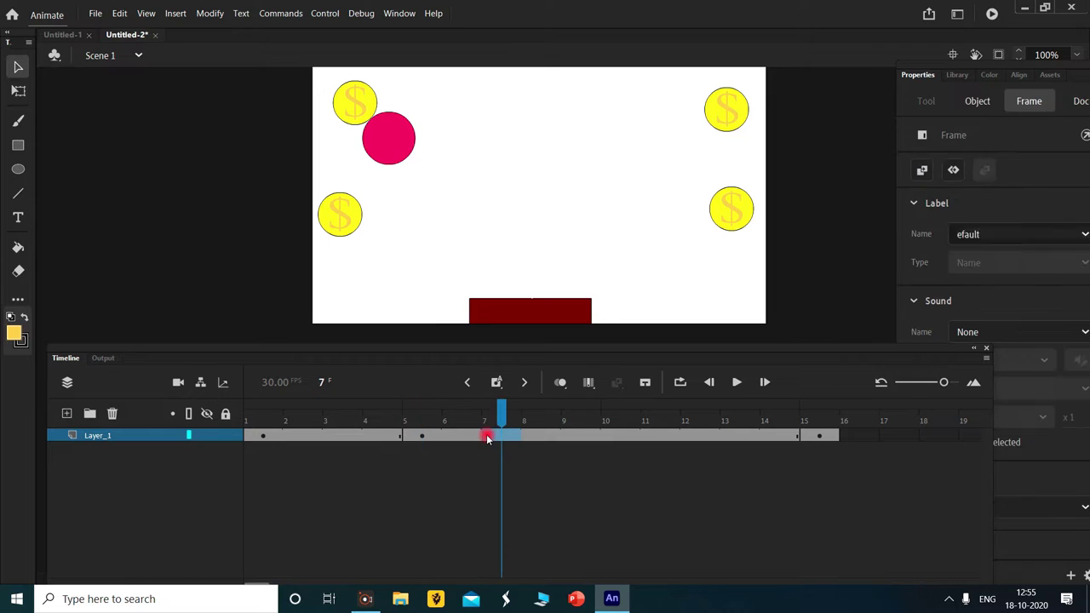
# At frame 7, delete the top-left coin beside the ball.
pyautogui.click(364, 118)
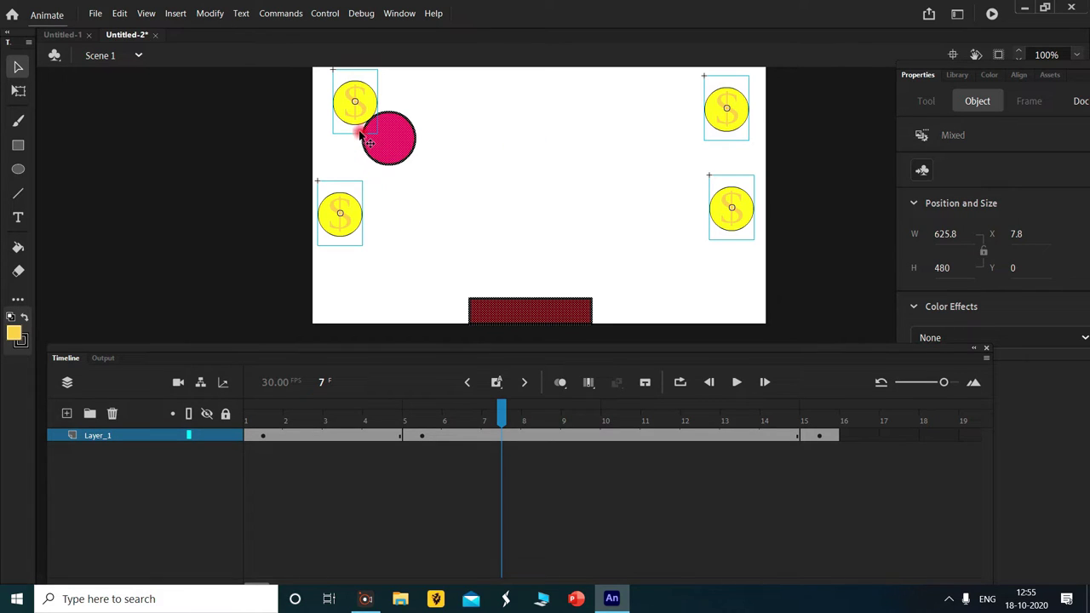
pyautogui.click(345, 112)
pyautogui.scroll(5, 440, 107)
pyautogui.rightClick(369, 247)
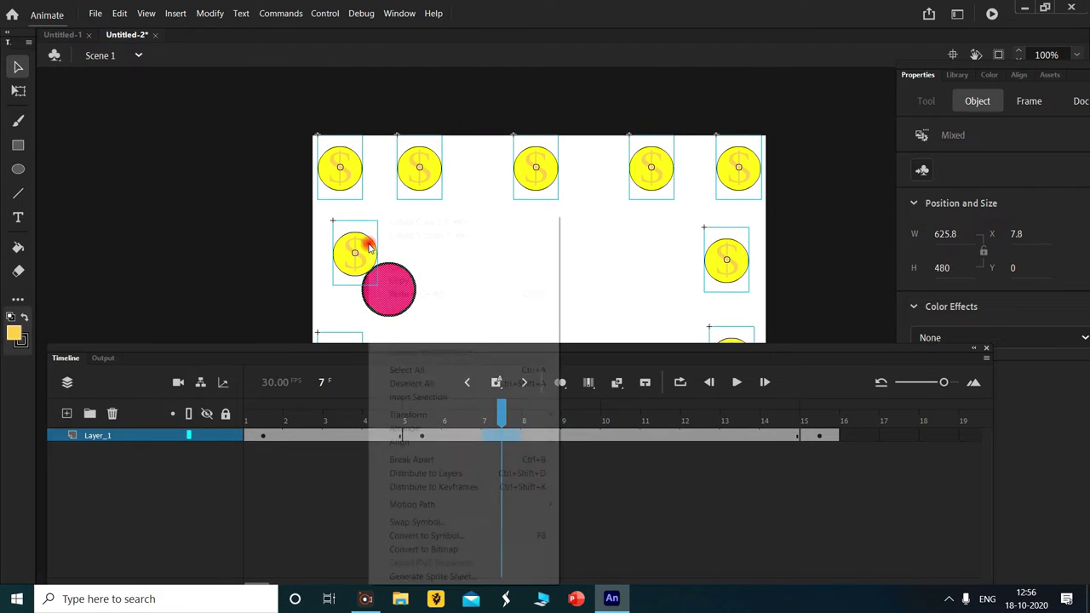
pyautogui.click(422, 397)
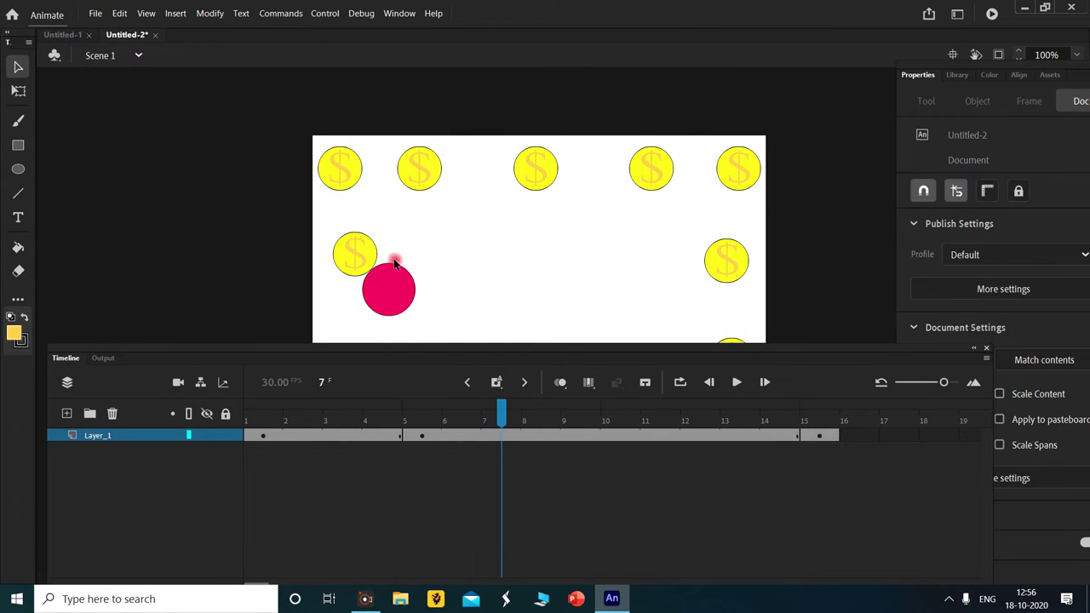
pyautogui.doubleClick(354, 254)
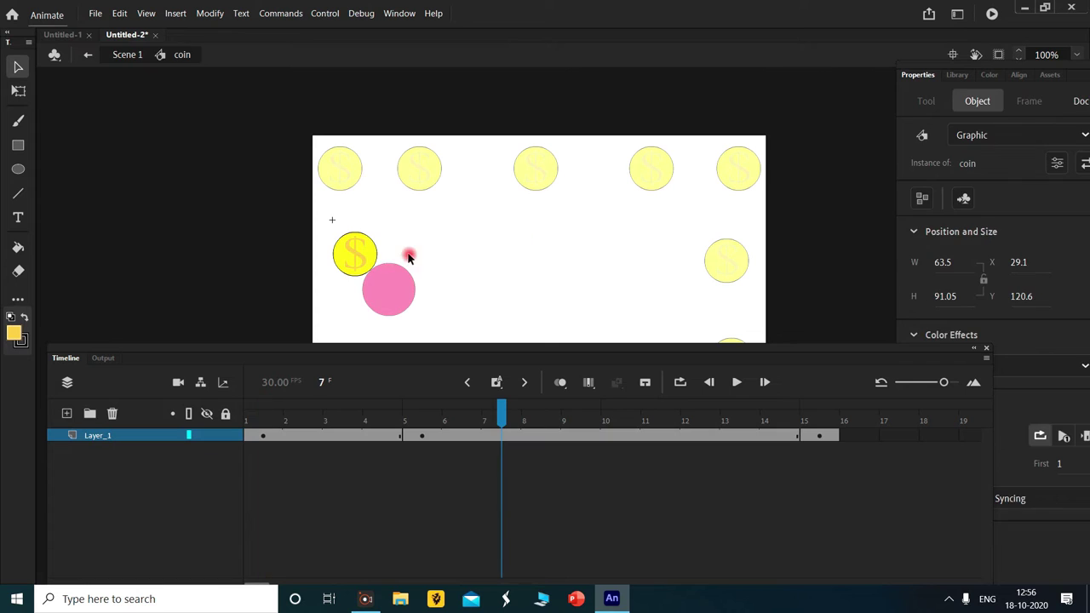
pyautogui.doubleClick(545, 244)
pyautogui.press('Delete')
pyautogui.scroll(-5, 499, 261)
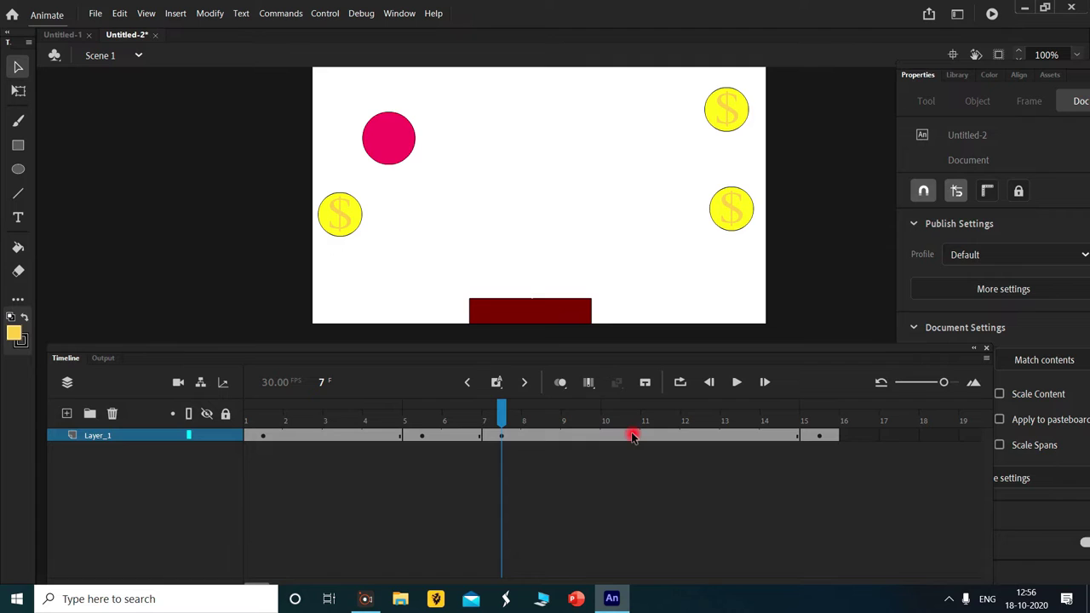
# At frame 10, select the whole pink ball with its outline and set it on the paddle.
pyautogui.click(628, 435)
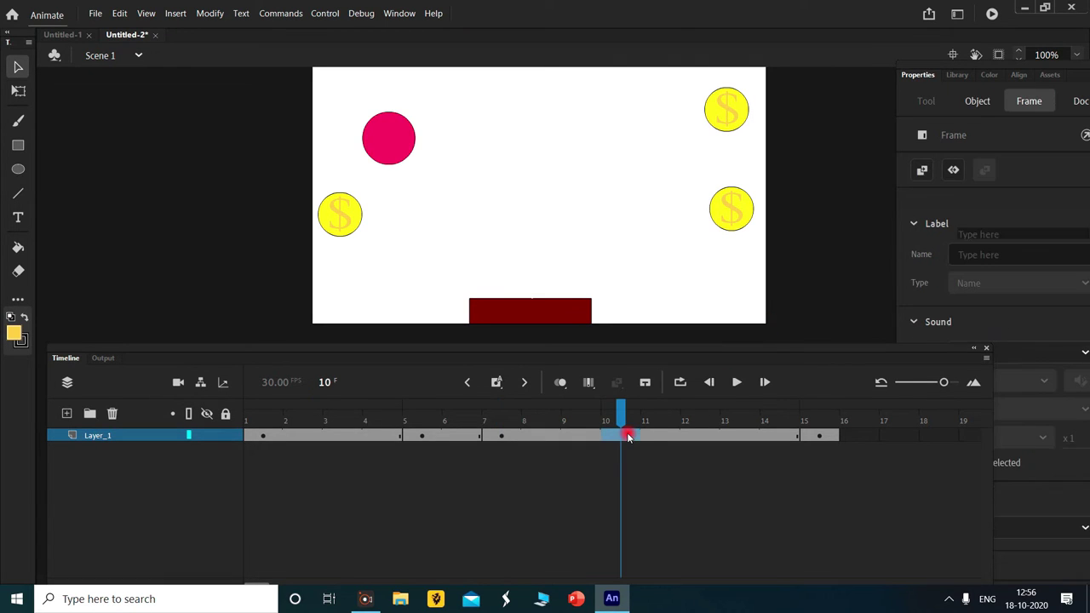
pyautogui.click(385, 145)
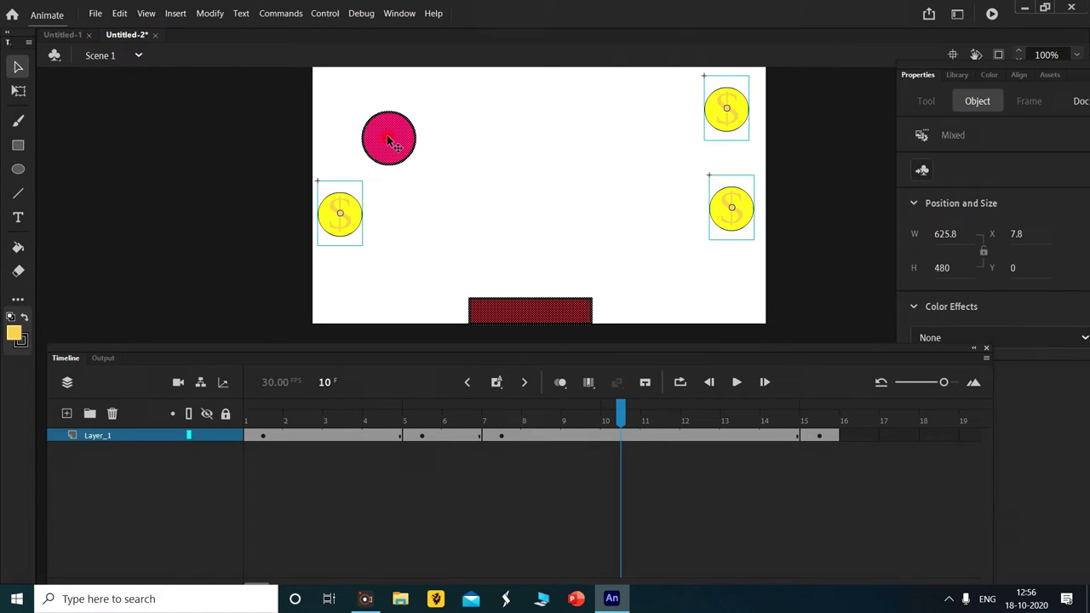
pyautogui.click(479, 170)
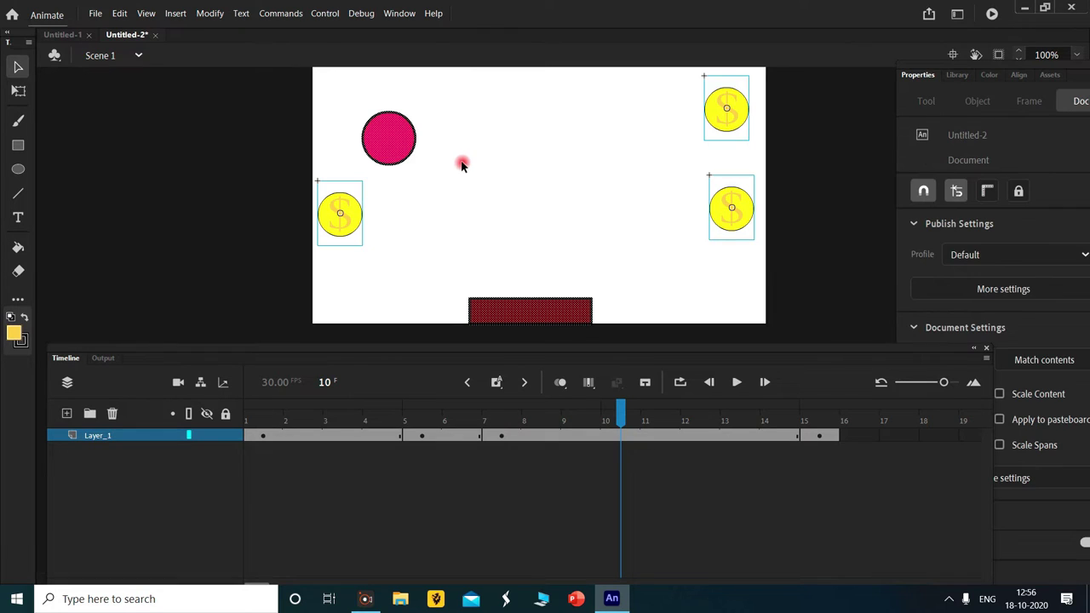
pyautogui.click(395, 148)
pyautogui.doubleClick(395, 147)
pyautogui.moveTo(394, 147)
pyautogui.mouseDown()
pyautogui.moveTo(492, 248)
pyautogui.moveTo(496, 271)
pyautogui.mouseUp()
pyautogui.hotkey('ctrl', 'z')
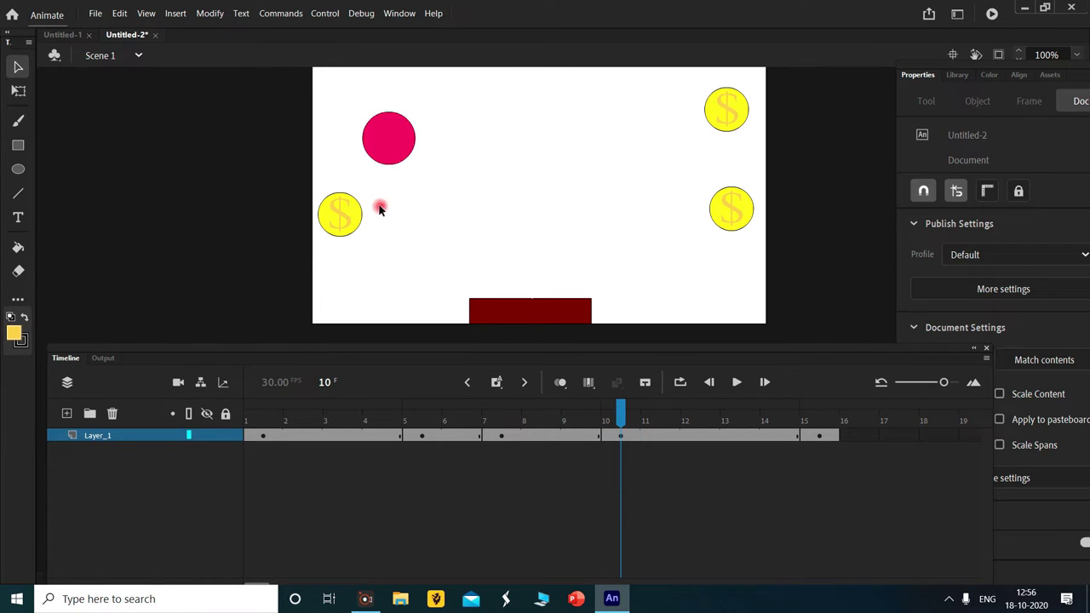
pyautogui.moveTo(405, 160)
pyautogui.mouseDown()
pyautogui.moveTo(541, 258)
pyautogui.moveTo(499, 282)
pyautogui.moveTo(417, 147)
pyautogui.moveTo(375, 149)
pyautogui.mouseUp()
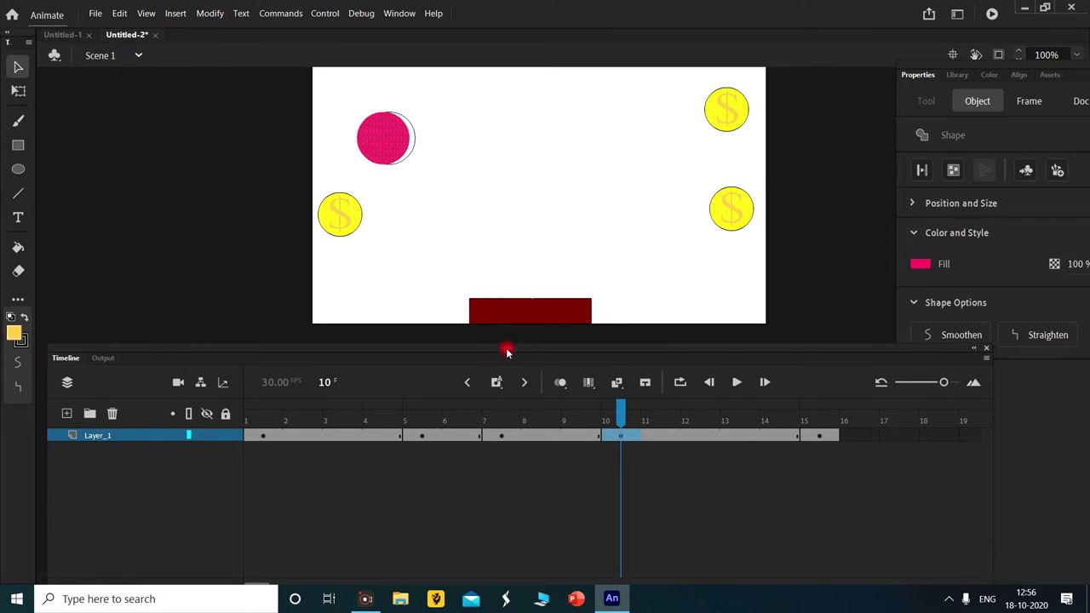
pyautogui.hotkey('ctrl', 'z')
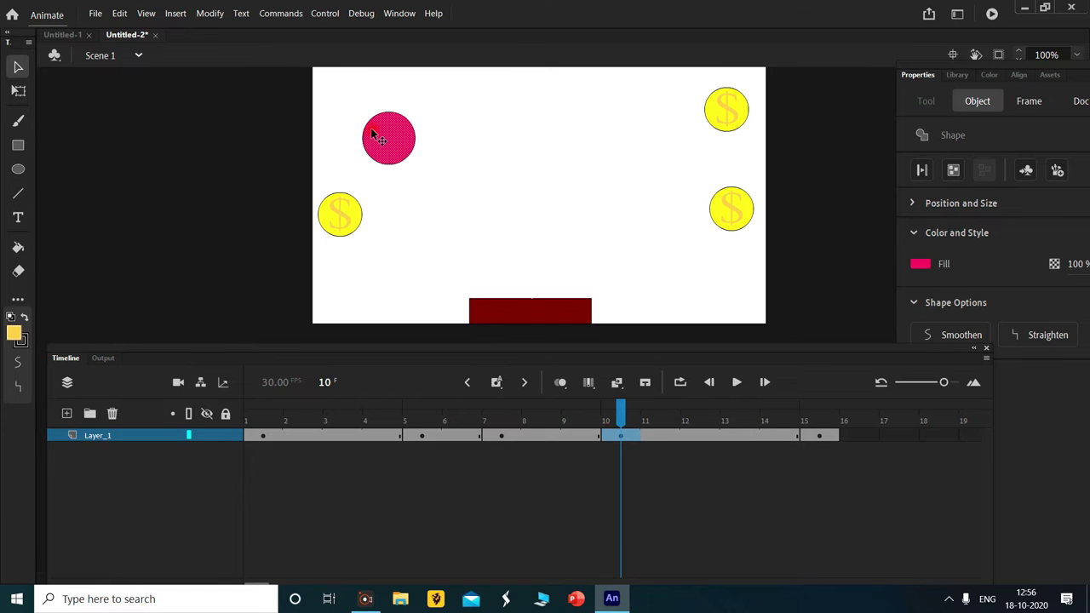
pyautogui.doubleClick(385, 142)
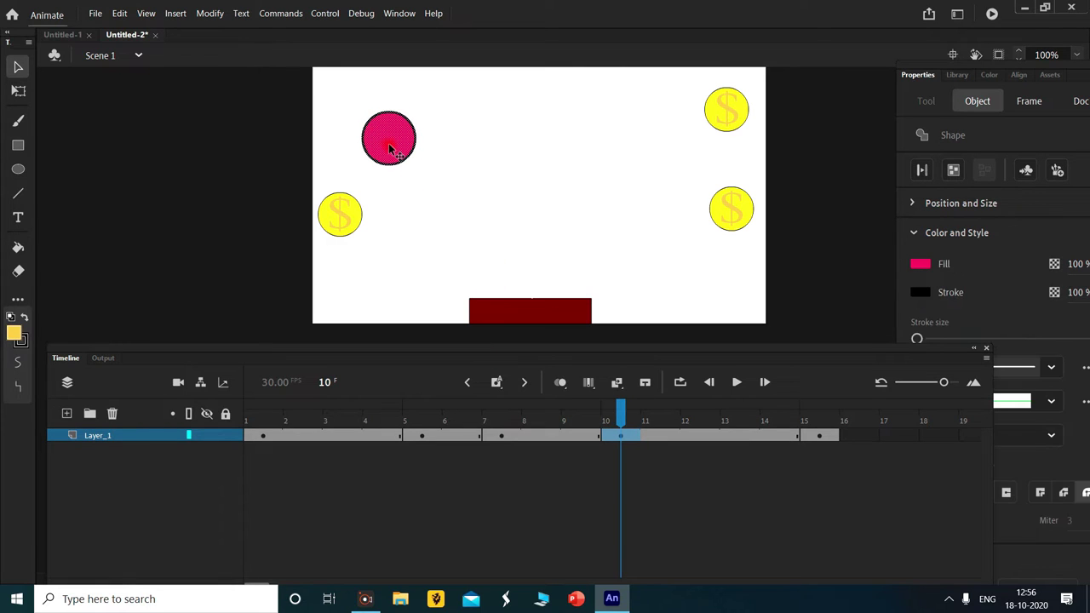
pyautogui.moveTo(390, 149); pyautogui.dragTo(502, 284)
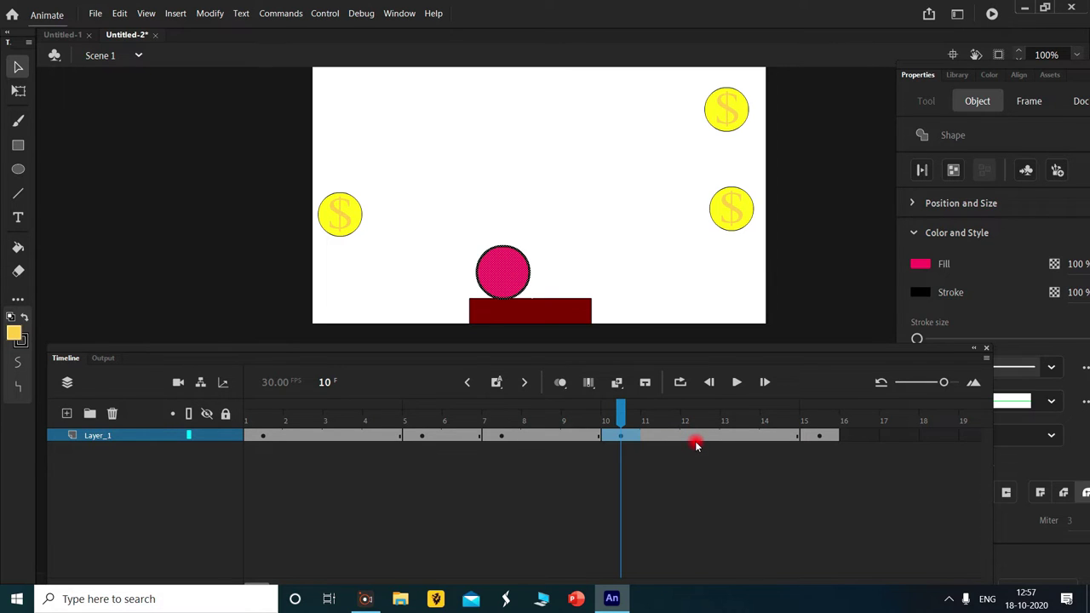
# At frame 15, move the ball up against the top-left coin and float the Timeline free.
pyautogui.moveTo(696, 444); pyautogui.dragTo(822, 441)
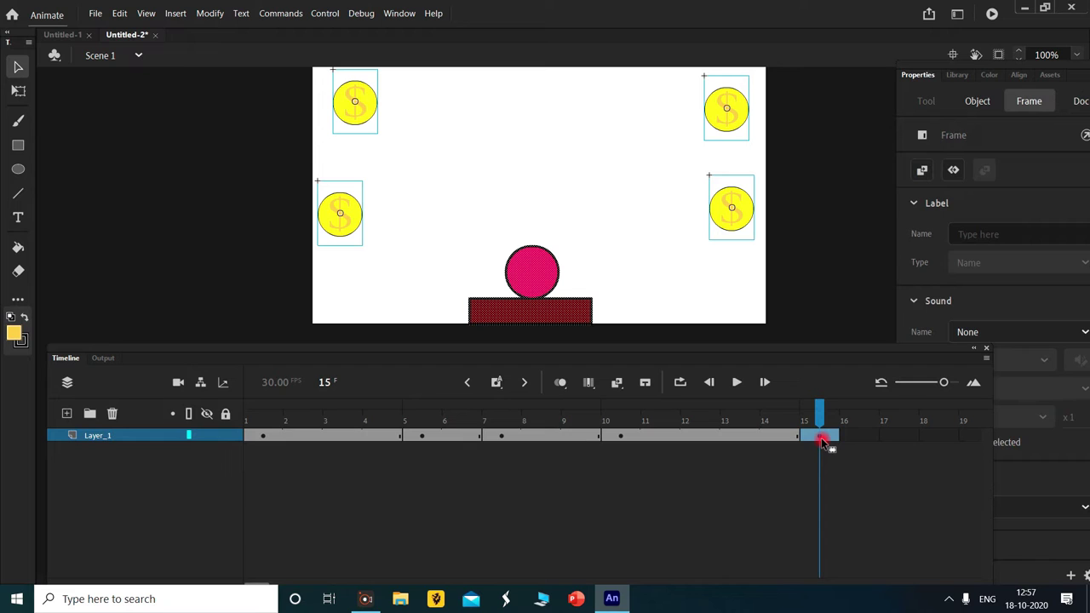
pyautogui.moveTo(822, 430); pyautogui.dragTo(820, 438)
pyautogui.click(552, 278)
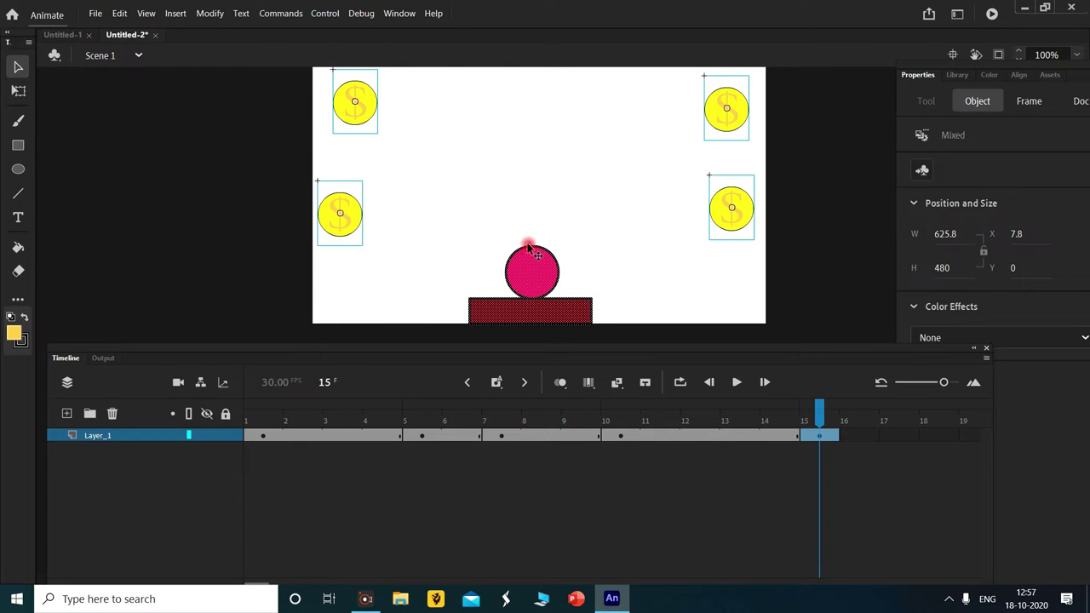
pyautogui.click(554, 203)
pyautogui.click(537, 279)
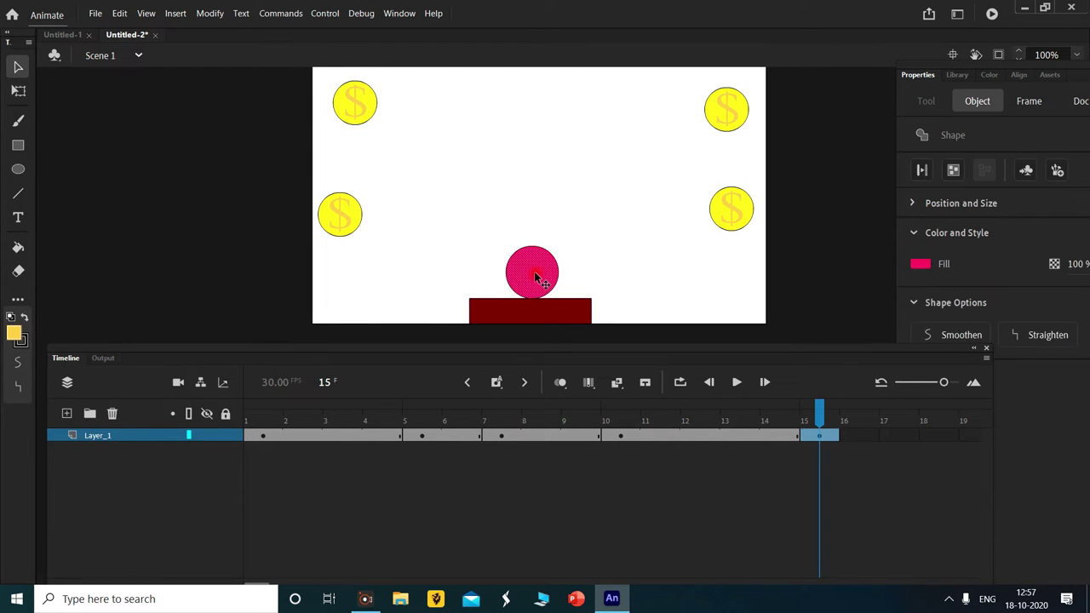
pyautogui.moveTo(536, 279); pyautogui.dragTo(398, 142)
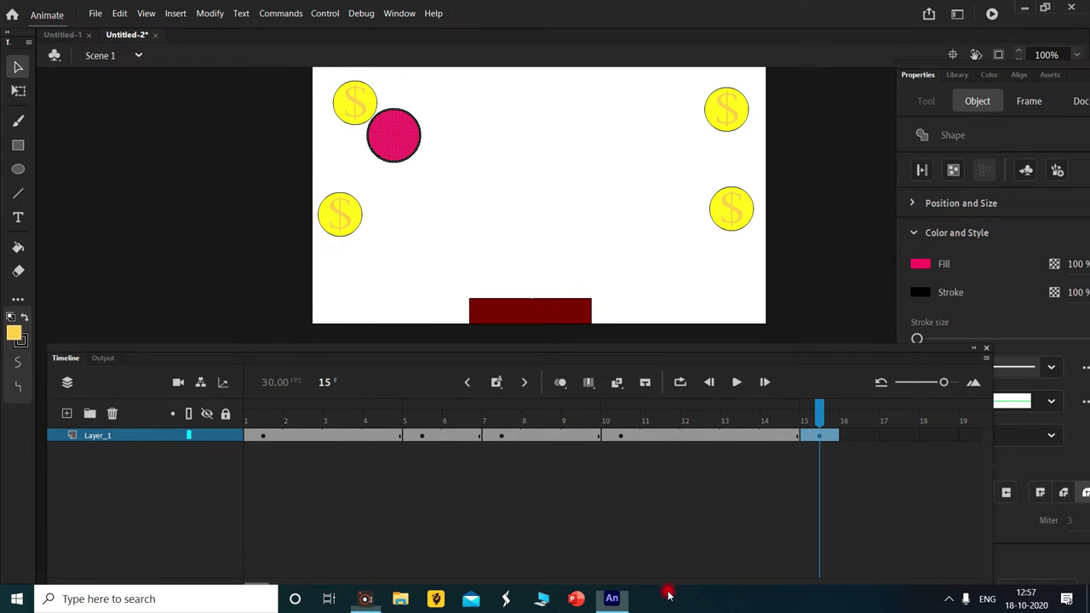
pyautogui.moveTo(442, 357); pyautogui.dragTo(437, 345)
# Shorten and lower the floating Timeline, then extend the animation out to frame 65.
pyautogui.moveTo(339, 580); pyautogui.dragTo(370, 434)
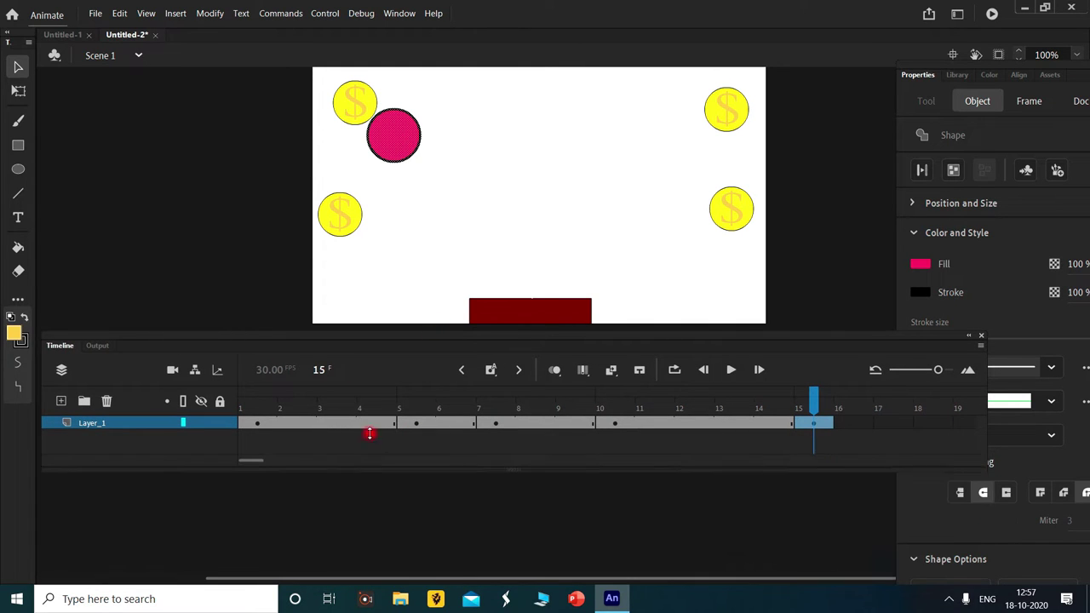
pyautogui.moveTo(503, 332); pyautogui.dragTo(492, 505)
pyautogui.moveTo(248, 547)
pyautogui.mouseDown()
pyautogui.moveTo(322, 548)
pyautogui.moveTo(267, 548)
pyautogui.mouseUp()
pyautogui.rightClick(694, 526)
pyautogui.click(825, 225)
# At frame 17, delete the top-left coin the ball has collected.
pyautogui.click(494, 526)
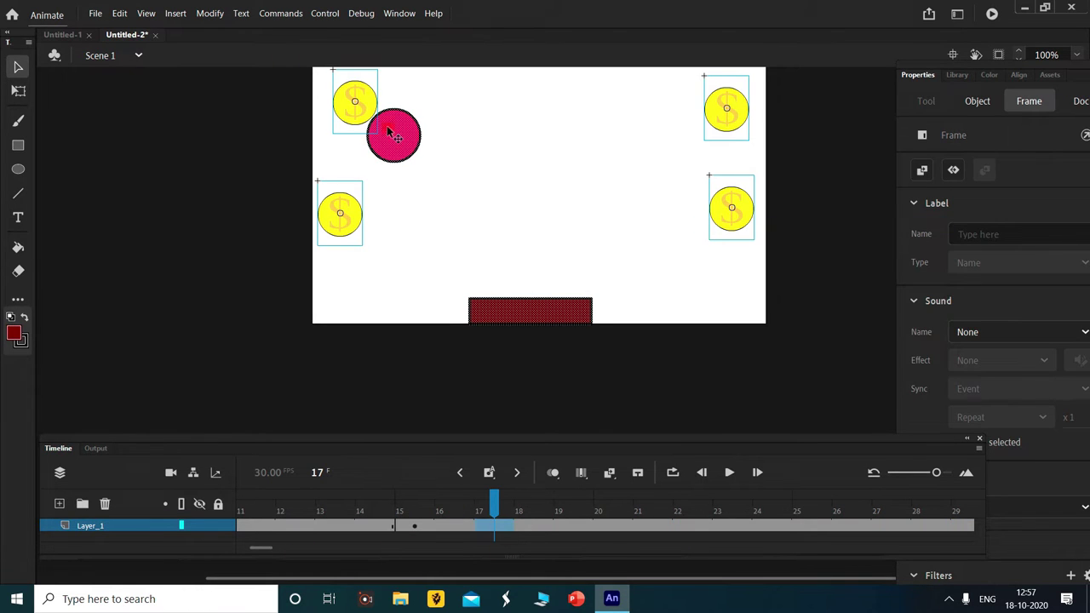
pyautogui.click(356, 106)
pyautogui.press('Delete')
pyautogui.click(409, 150)
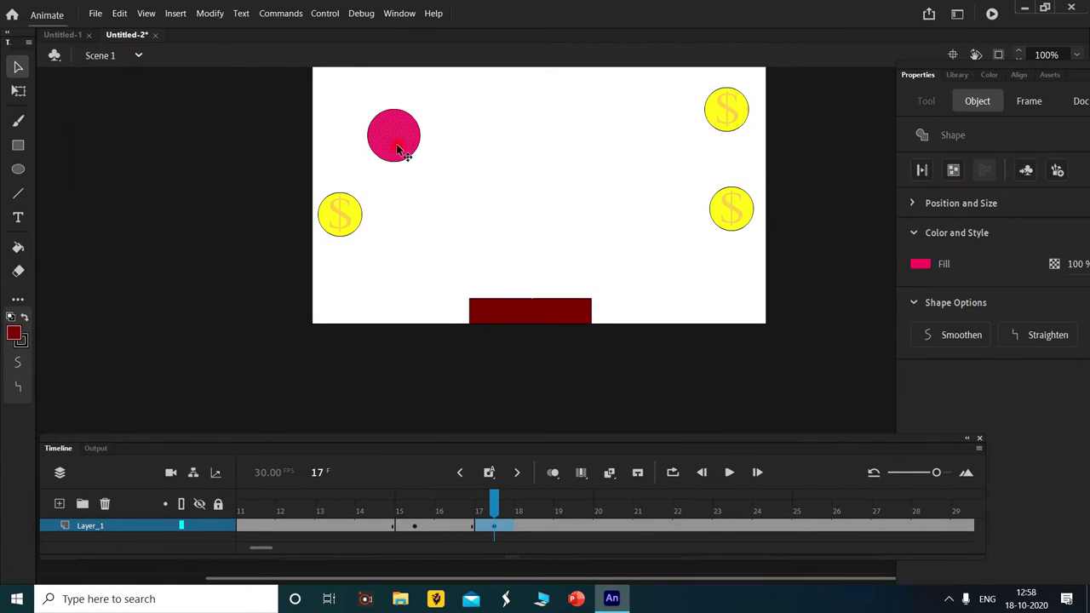
pyautogui.moveTo(407, 151); pyautogui.dragTo(431, 275)
pyautogui.hotkey('ctrl', 'z')
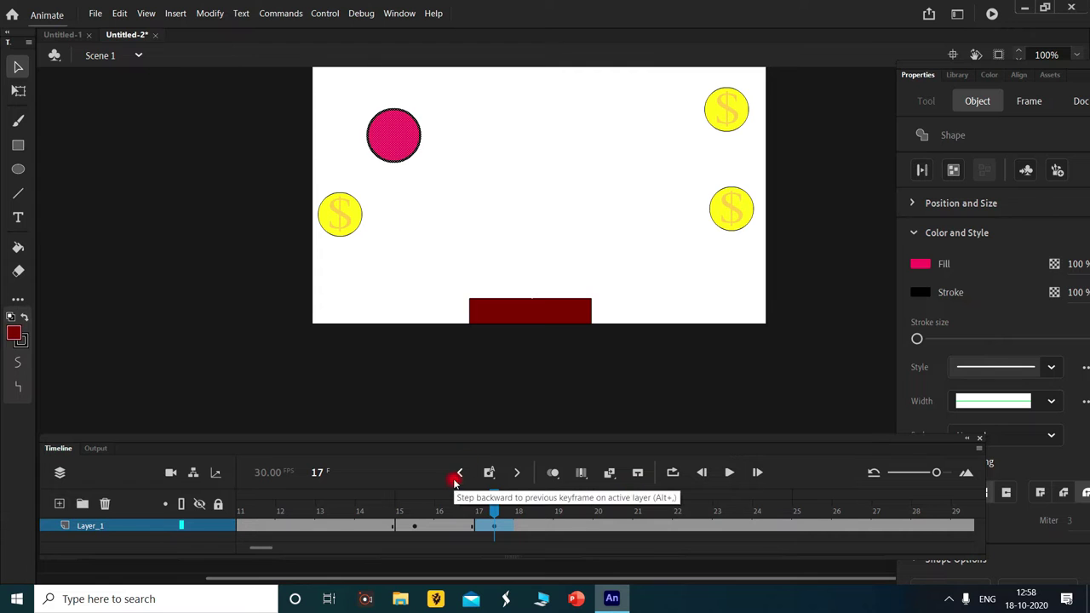
# At frame 20, place the ball just above the paddle's left end.
pyautogui.click(606, 521)
pyautogui.click(366, 111)
pyautogui.moveTo(407, 147); pyautogui.dragTo(440, 288)
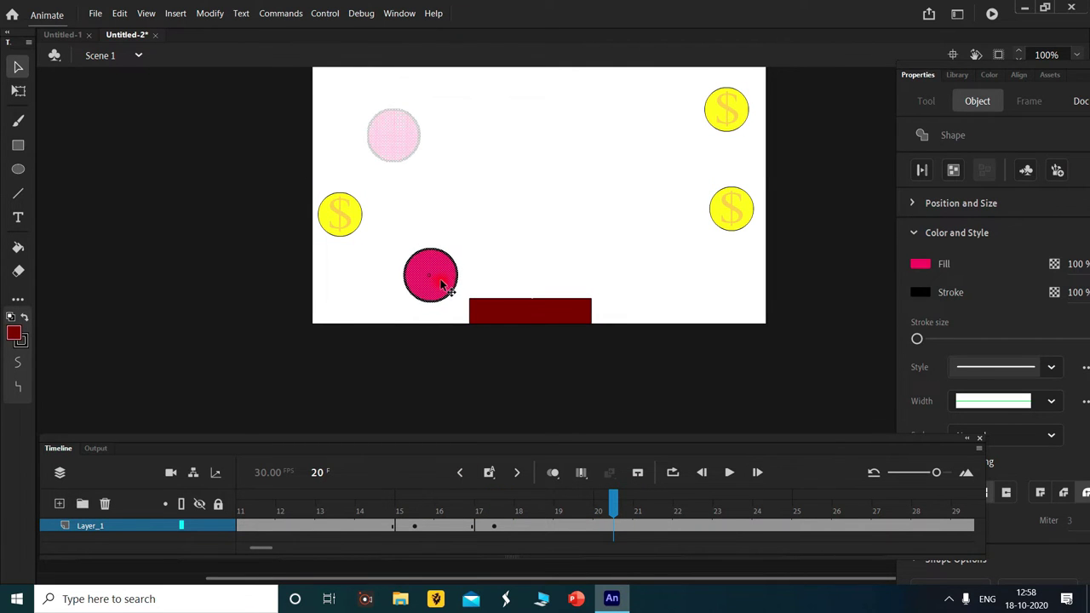
pyautogui.moveTo(440, 288); pyautogui.dragTo(446, 283)
pyautogui.hotkey('ctrl', 'z')
pyautogui.moveTo(396, 148); pyautogui.dragTo(430, 281)
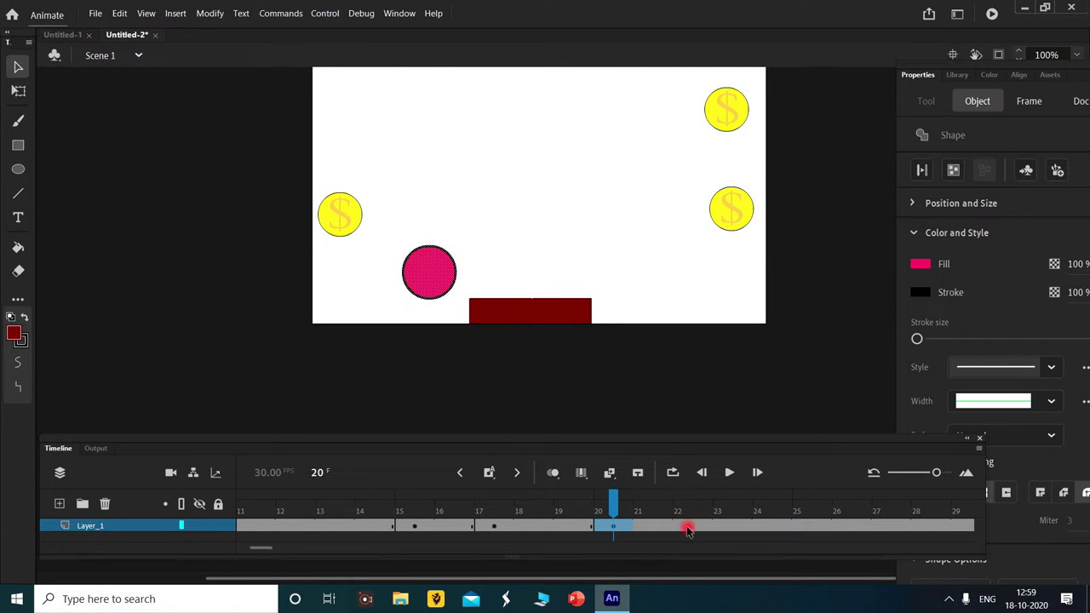
# At frame 27, delete the left coin the ball touches.
pyautogui.click(810, 526)
pyautogui.moveTo(440, 283); pyautogui.dragTo(394, 242)
pyautogui.hotkey('ctrl', 'z')
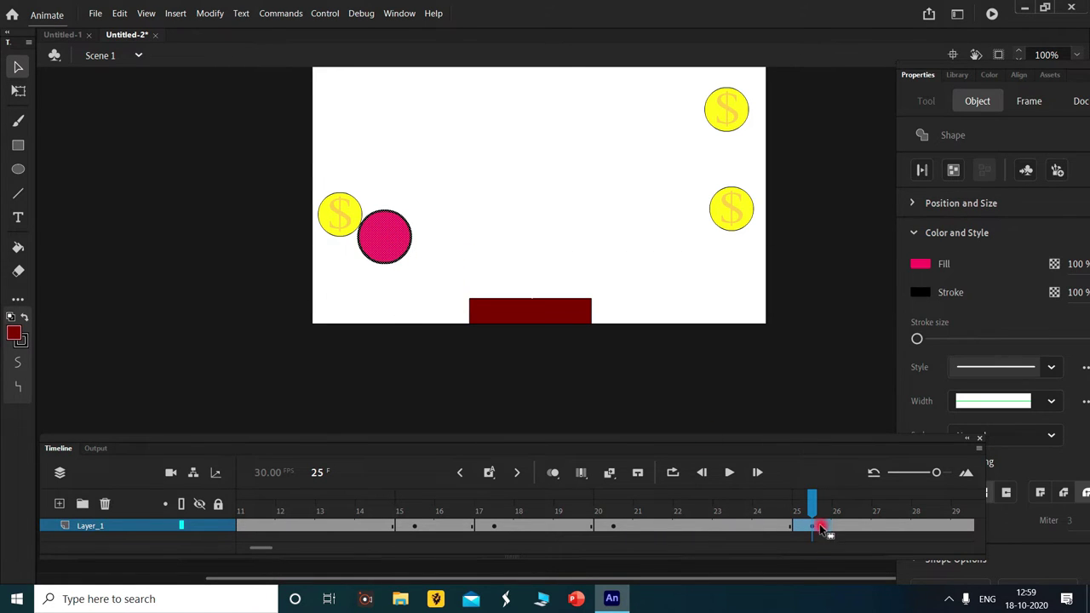
pyautogui.click(892, 526)
pyautogui.click(392, 178)
pyautogui.click(340, 213)
pyautogui.press('Delete')
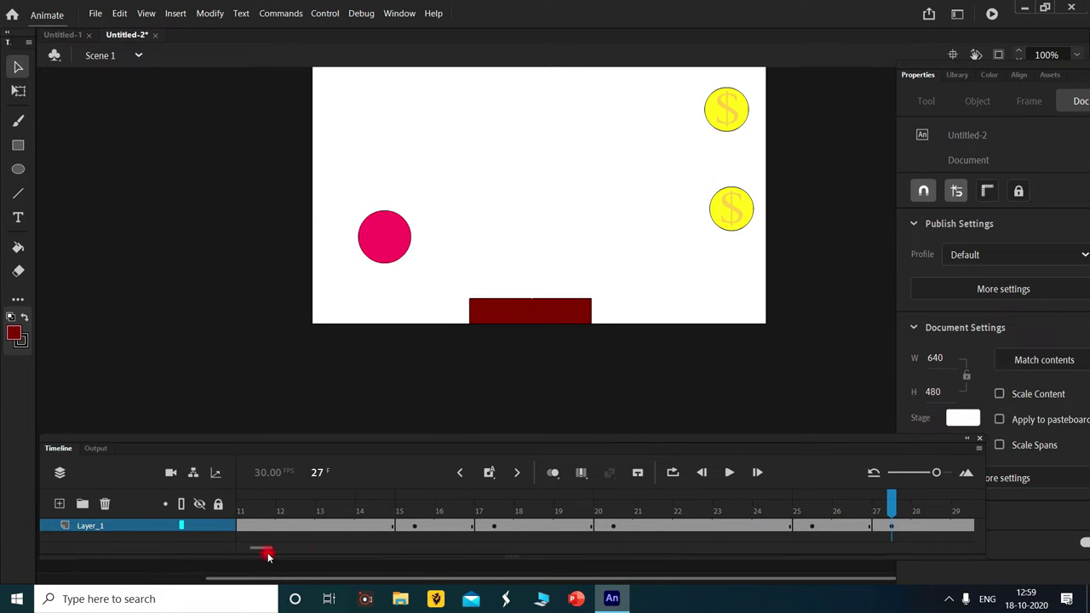
# At frame 30, move the ball down toward the lower left.
pyautogui.moveTo(268, 556); pyautogui.dragTo(272, 553)
pyautogui.click(616, 525)
pyautogui.click(326, 236)
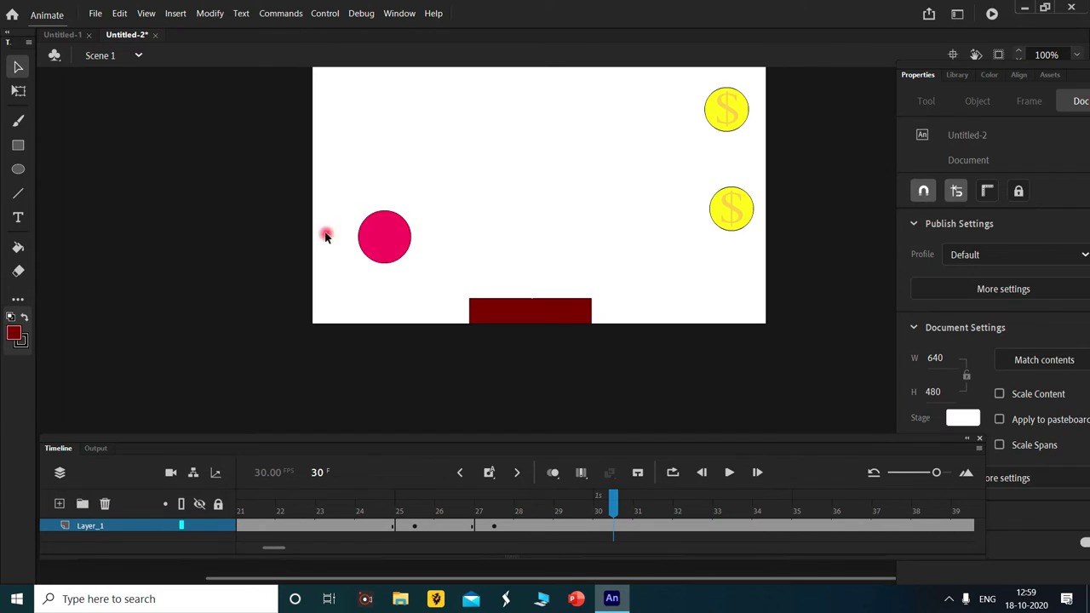
pyautogui.moveTo(384, 236)
pyautogui.mouseDown()
pyautogui.moveTo(401, 280)
pyautogui.moveTo(405, 263)
pyautogui.moveTo(418, 281)
pyautogui.mouseUp()
# At frame 40, move the ball up beside the second top coin.
pyautogui.scroll(3, 635, 257)
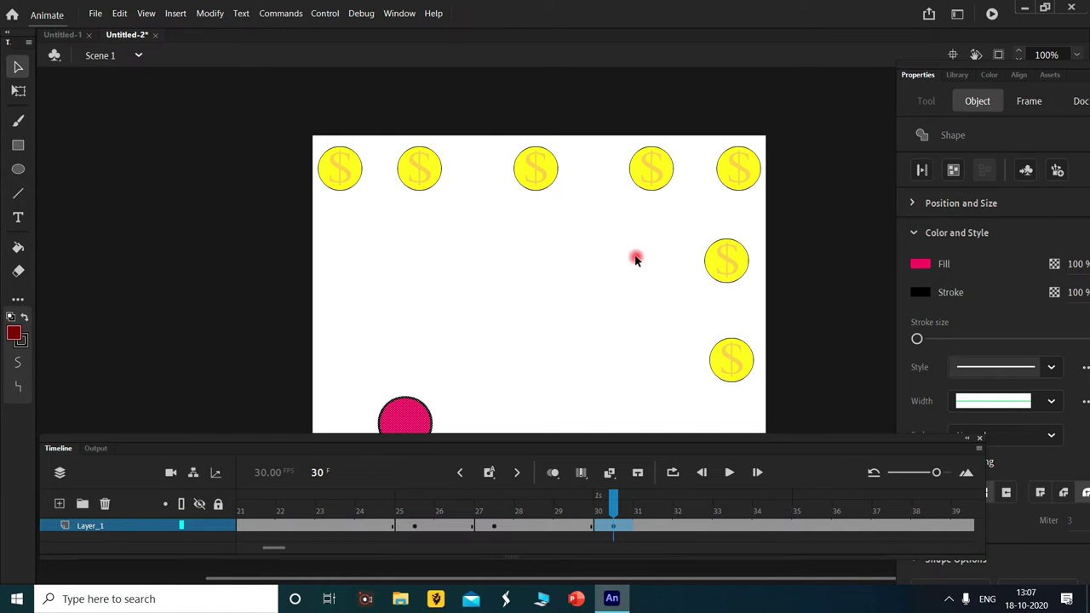
pyautogui.scroll(-3, 737, 414)
pyautogui.scroll(6, 483, 327)
pyautogui.scroll(-6, 483, 326)
pyautogui.moveTo(274, 548); pyautogui.dragTo(295, 554)
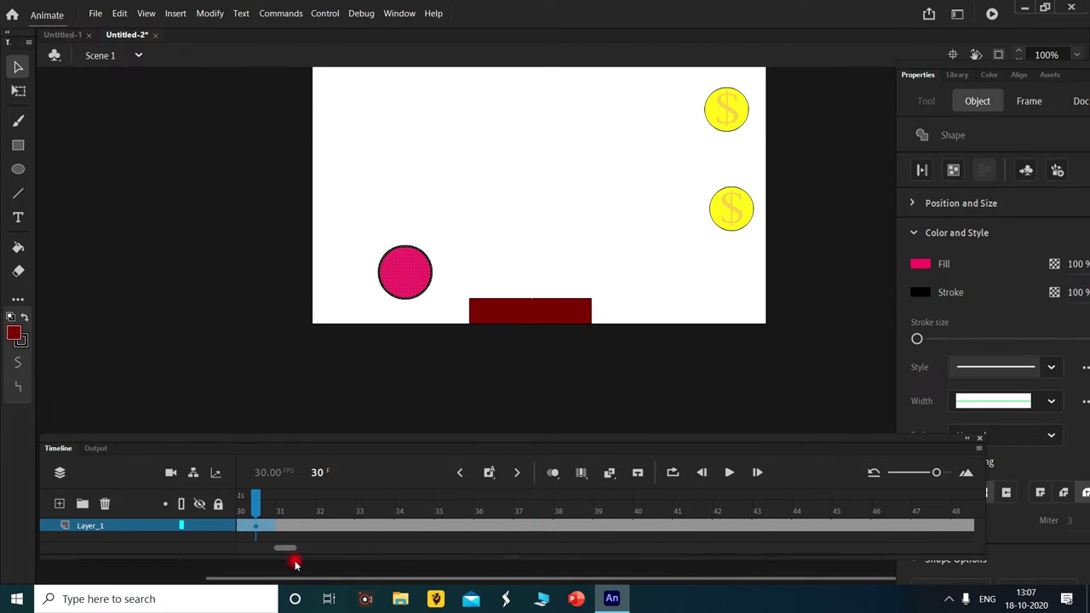
pyautogui.click(638, 526)
pyautogui.click(309, 202)
pyautogui.scroll(3, 423, 215)
pyautogui.moveTo(416, 417)
pyautogui.mouseDown()
pyautogui.moveTo(425, 218)
pyautogui.moveTo(402, 411)
pyautogui.moveTo(416, 214)
pyautogui.mouseUp()
# Briefly enter and exit the coin symbol, then scrub from frame 1 to preview the motion.
pyautogui.click(501, 234)
pyautogui.click(732, 526)
pyautogui.doubleClick(426, 174)
pyautogui.doubleClick(506, 224)
pyautogui.click(454, 219)
pyautogui.scroll(-2, 454, 220)
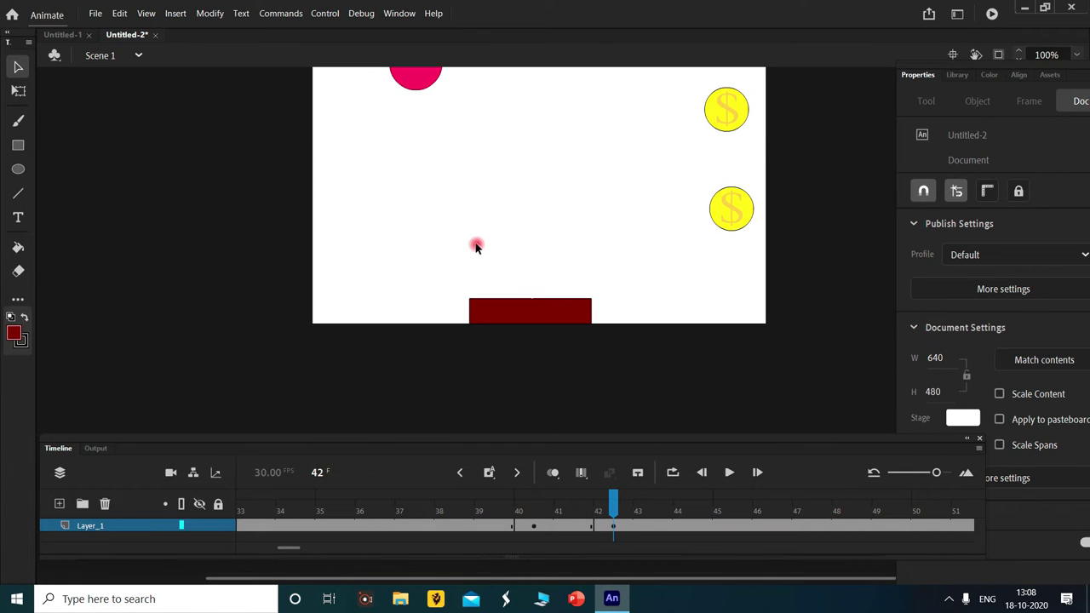
pyautogui.scroll(1, 512, 231)
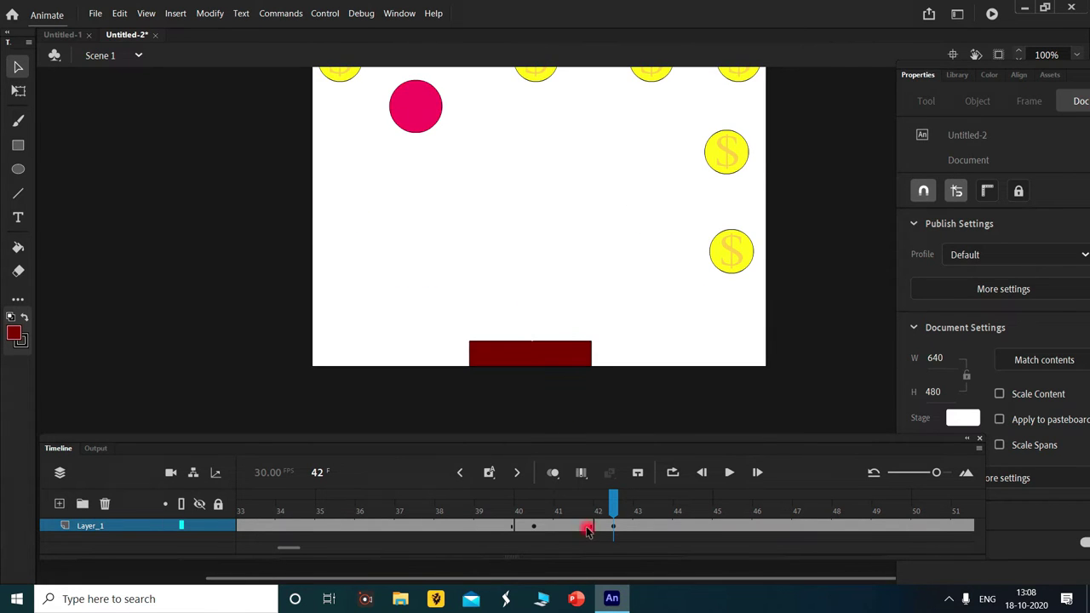
pyautogui.hotkey('shift', ',')
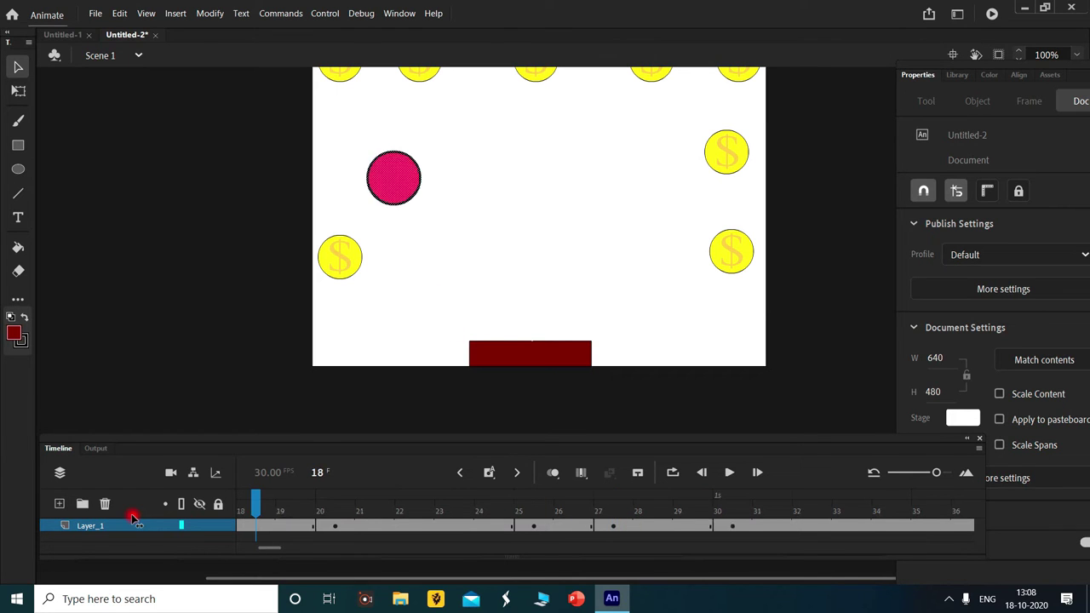
pyautogui.moveTo(256, 511); pyautogui.dragTo(732, 557)
pyautogui.moveTo(248, 548)
pyautogui.mouseDown()
pyautogui.moveTo(263, 548)
pyautogui.moveTo(285, 588)
pyautogui.mouseUp()
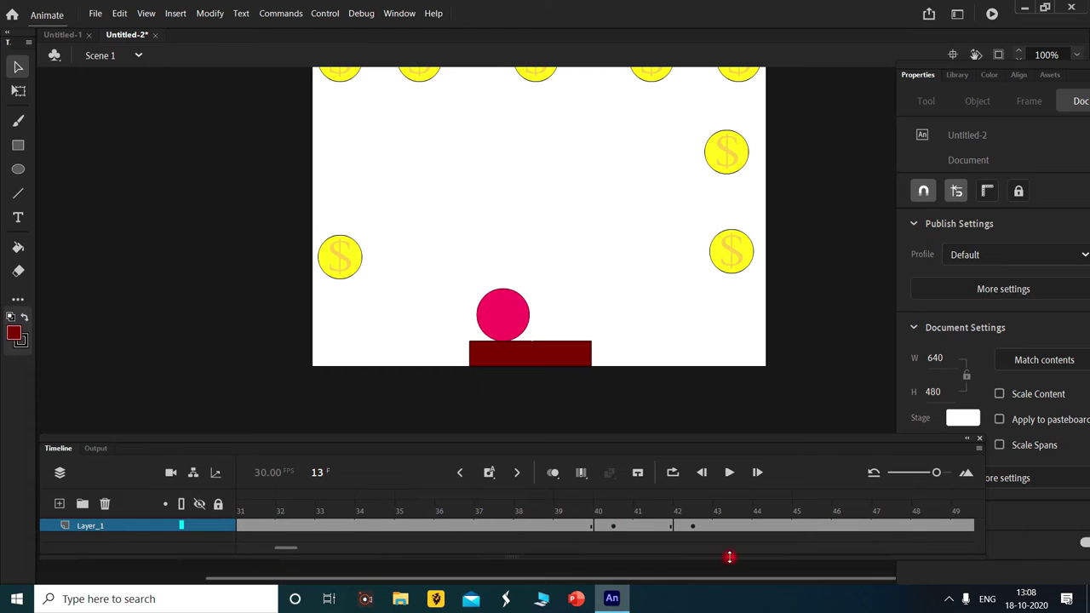
# Insert keyframes across frames 37–42 and reselect the ball at frame 40.
pyautogui.click(607, 528)
pyautogui.moveTo(488, 526); pyautogui.dragTo(696, 528)
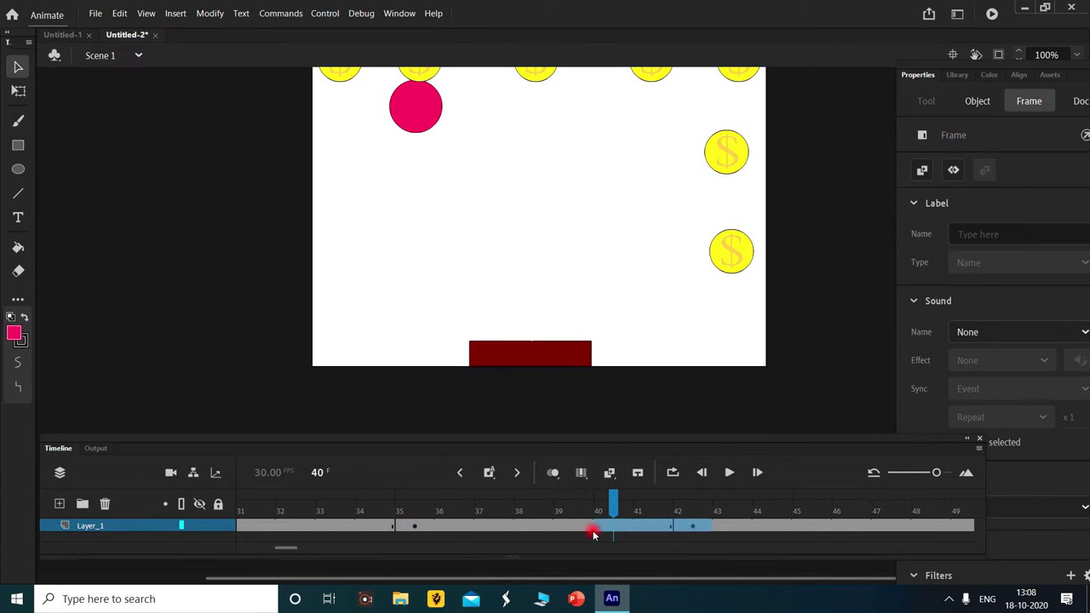
pyautogui.click(494, 526)
pyautogui.press('F6')
pyautogui.click(613, 525)
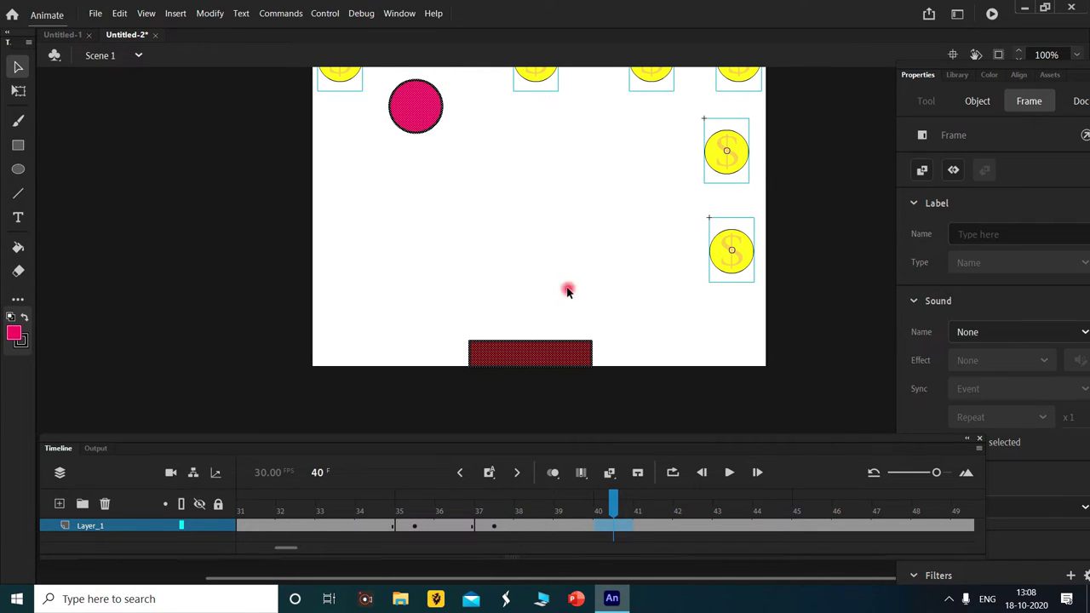
pyautogui.click(421, 135)
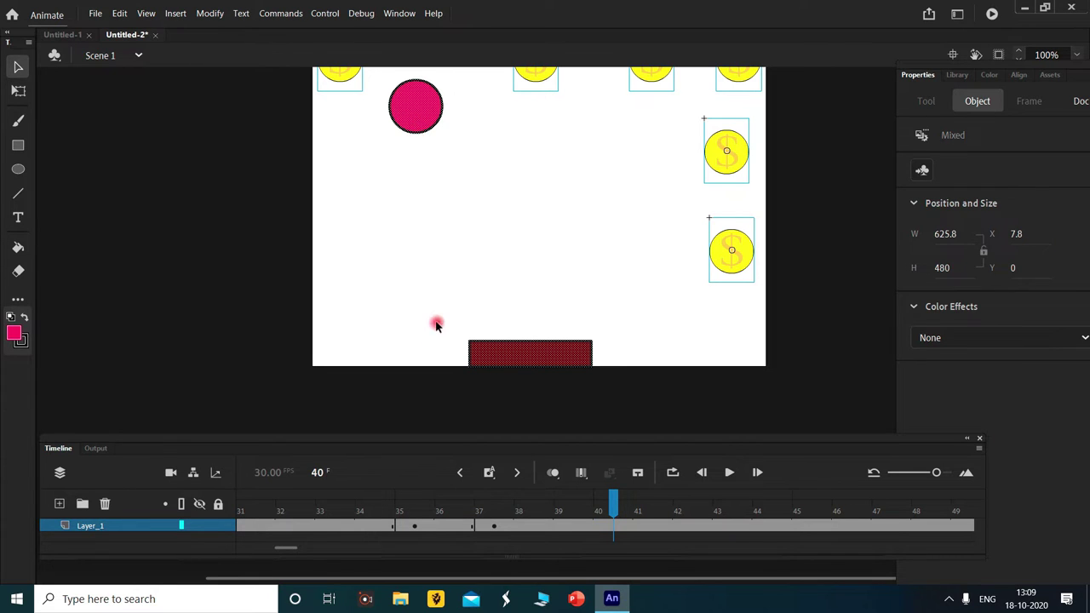
pyautogui.click(441, 247)
pyautogui.moveTo(415, 99)
pyautogui.mouseDown()
pyautogui.moveTo(441, 211)
pyautogui.moveTo(440, 313)
pyautogui.moveTo(412, 110)
pyautogui.moveTo(446, 319)
pyautogui.mouseUp()
pyautogui.click(412, 111)
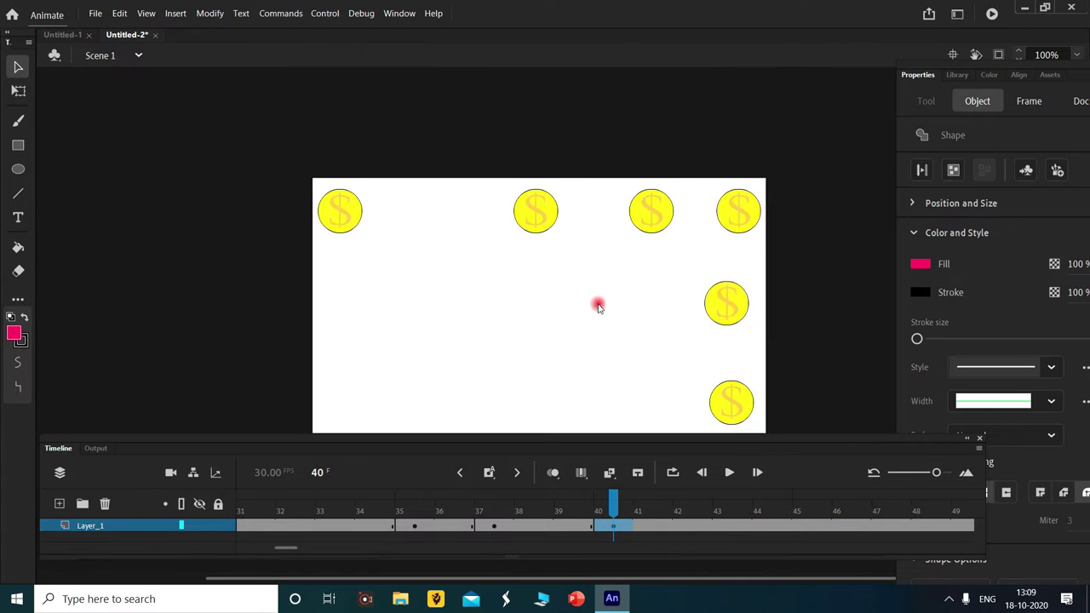
# At frame 45, move the ball up-left toward the top-left coin.
pyautogui.click(795, 526)
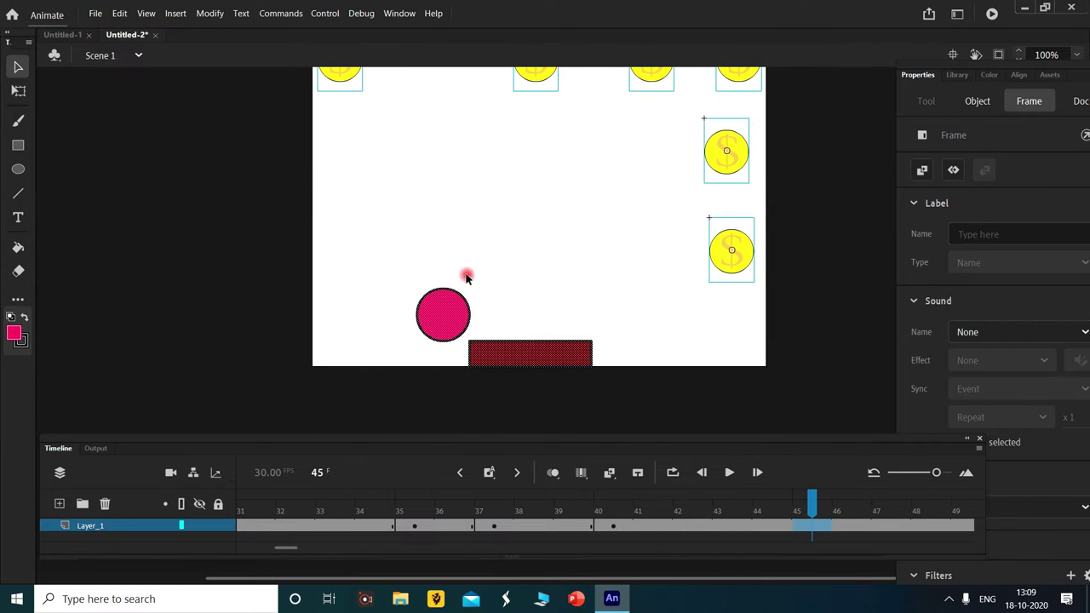
pyautogui.click(465, 278)
pyautogui.moveTo(443, 312)
pyautogui.mouseDown()
pyautogui.moveTo(358, 110)
pyautogui.moveTo(452, 304)
pyautogui.moveTo(365, 102)
pyautogui.mouseUp()
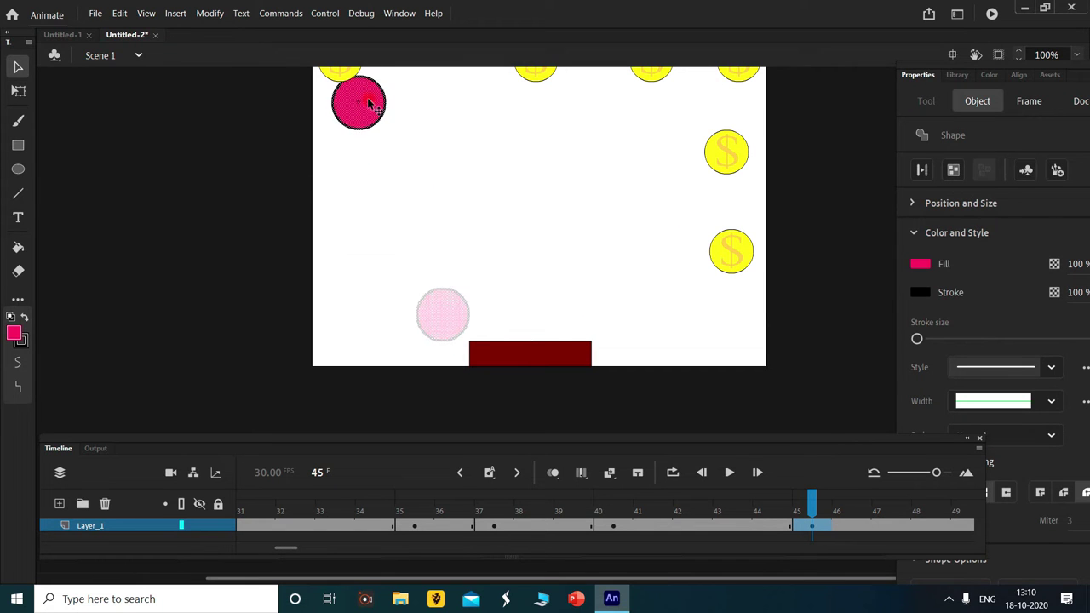
pyautogui.press('.')
pyautogui.press('.')
pyautogui.click(367, 53)
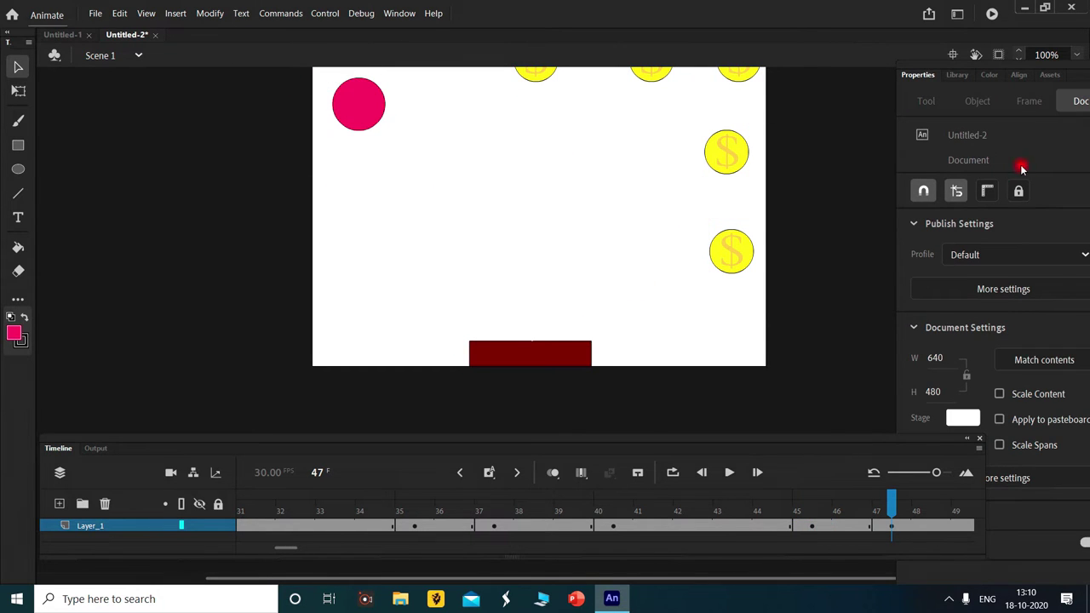
# At frame 50, drop the ball back down near the paddle.
pyautogui.moveTo(290, 553); pyautogui.dragTo(305, 554)
pyautogui.click(492, 522)
pyautogui.click(362, 107)
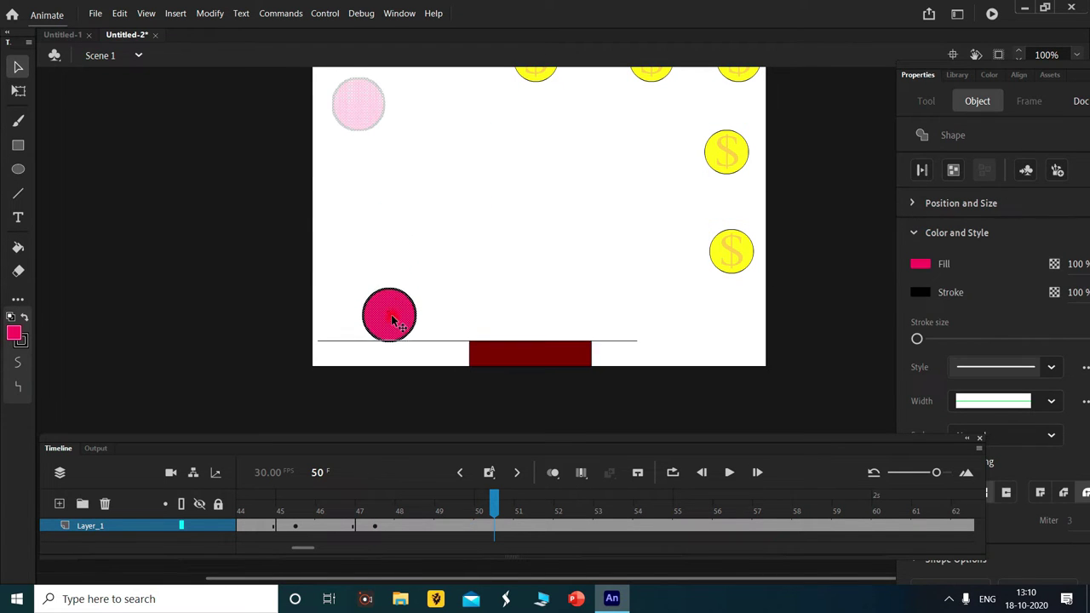
pyautogui.moveTo(362, 107); pyautogui.dragTo(397, 319)
pyautogui.click(372, 120)
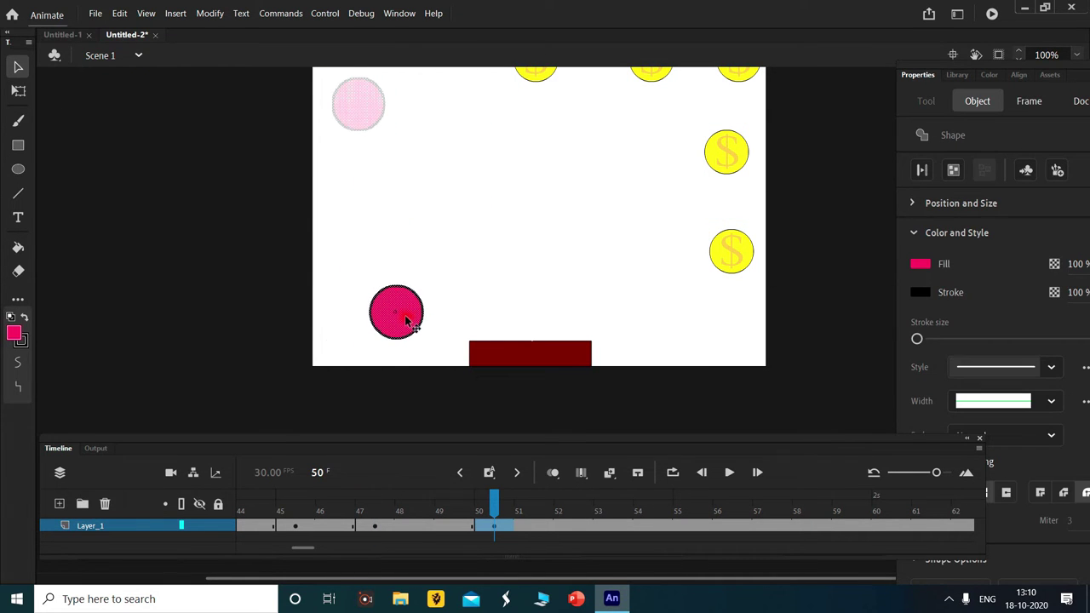
pyautogui.moveTo(373, 121); pyautogui.dragTo(430, 332)
pyautogui.scroll(-3, 531, 172)
pyautogui.scroll(3, 532, 171)
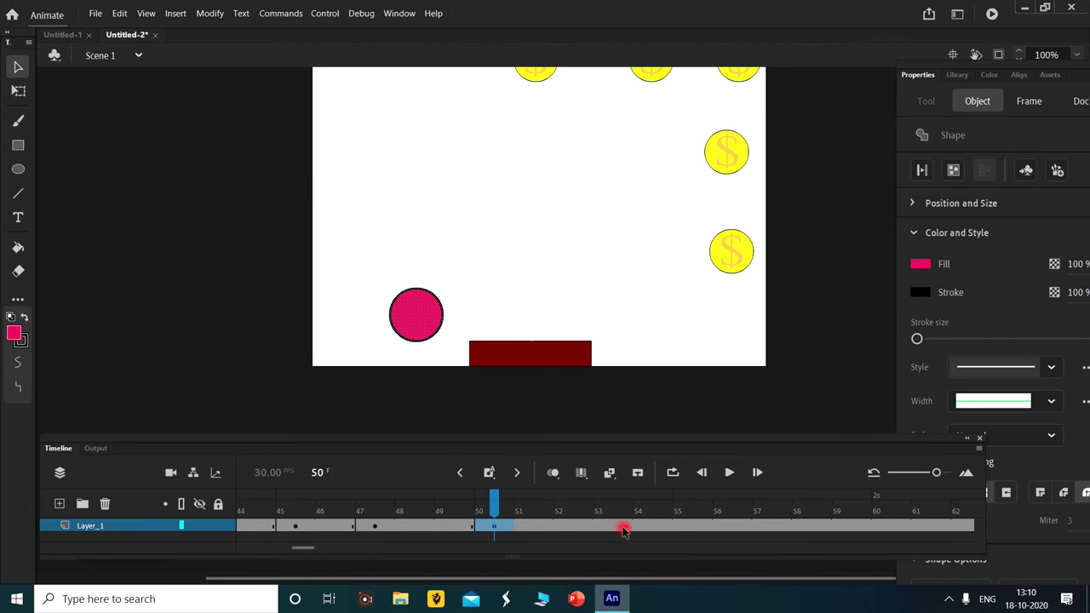
pyautogui.click(691, 525)
# Move the ball beside the lower-right coin and delete the coin it collects.
pyautogui.click(501, 275)
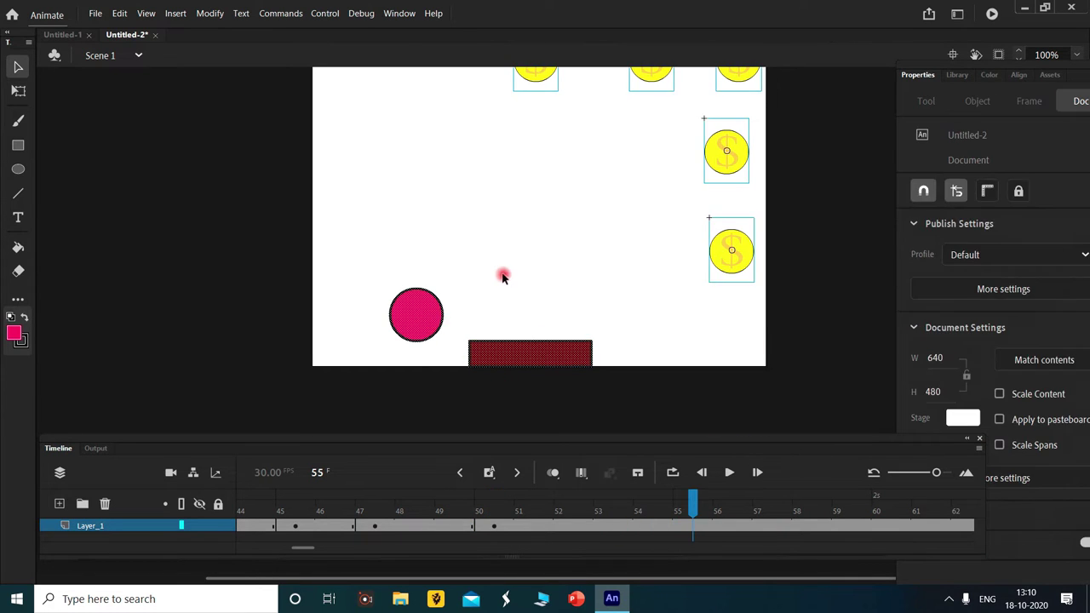
pyautogui.click(423, 317)
pyautogui.moveTo(423, 318); pyautogui.dragTo(687, 271)
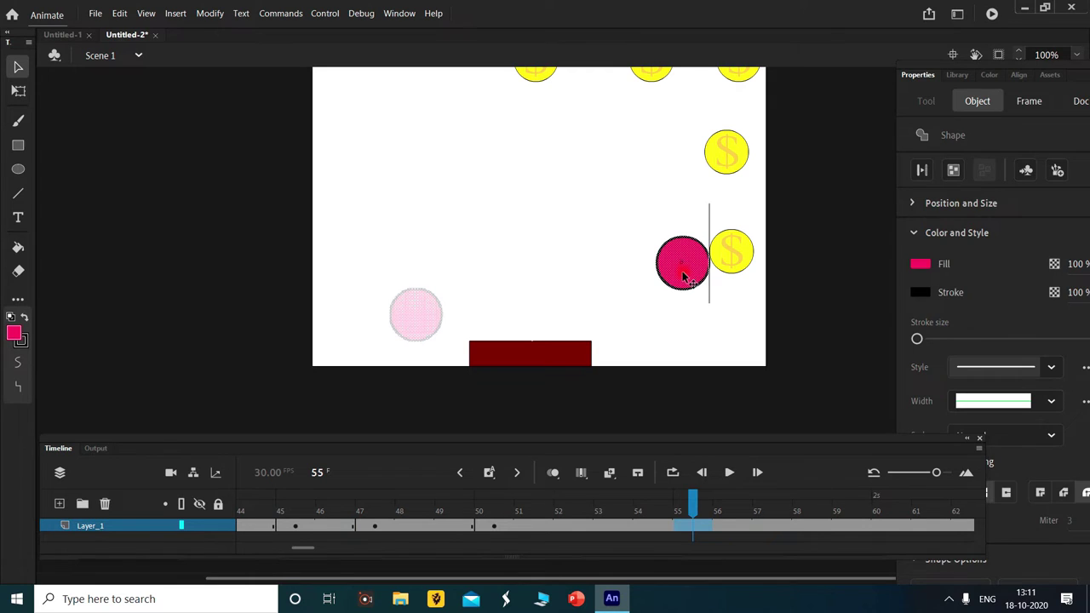
pyautogui.moveTo(426, 321); pyautogui.dragTo(692, 264)
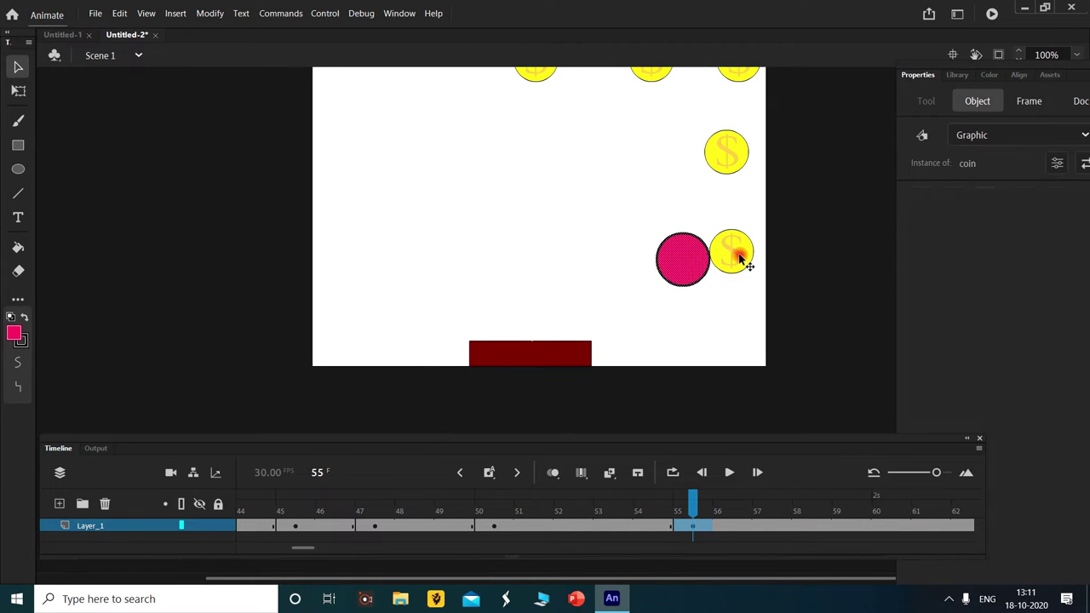
pyautogui.click(678, 264)
pyautogui.click(647, 405)
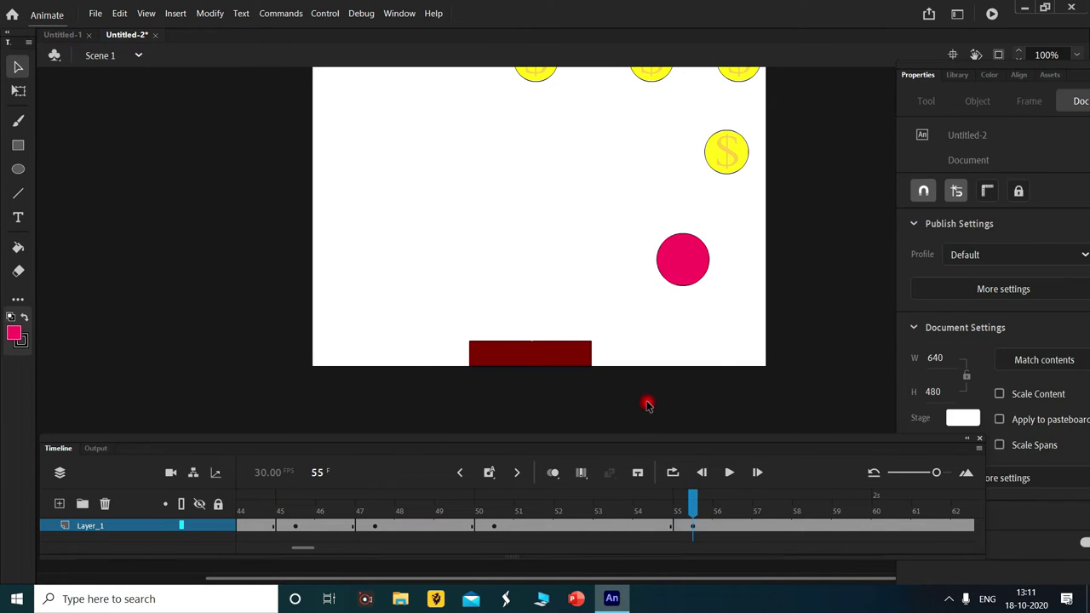
pyautogui.click(772, 526)
pyautogui.click(735, 255)
pyautogui.press('Delete')
pyautogui.click(682, 266)
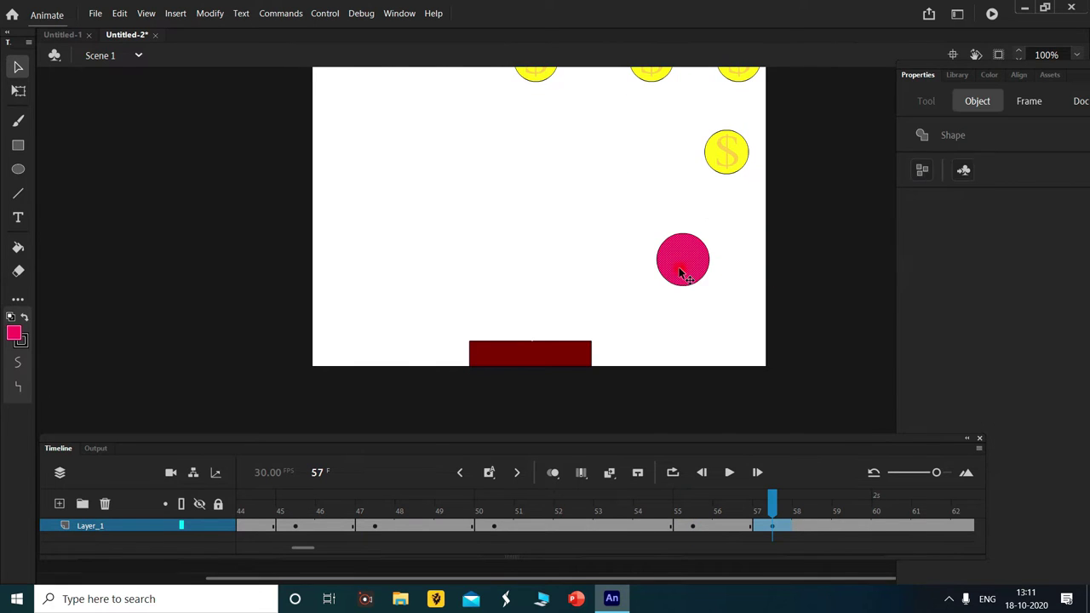
# At frame 60, place the ball on top of the paddle.
pyautogui.click(892, 525)
pyautogui.click(701, 293)
pyautogui.click(686, 261)
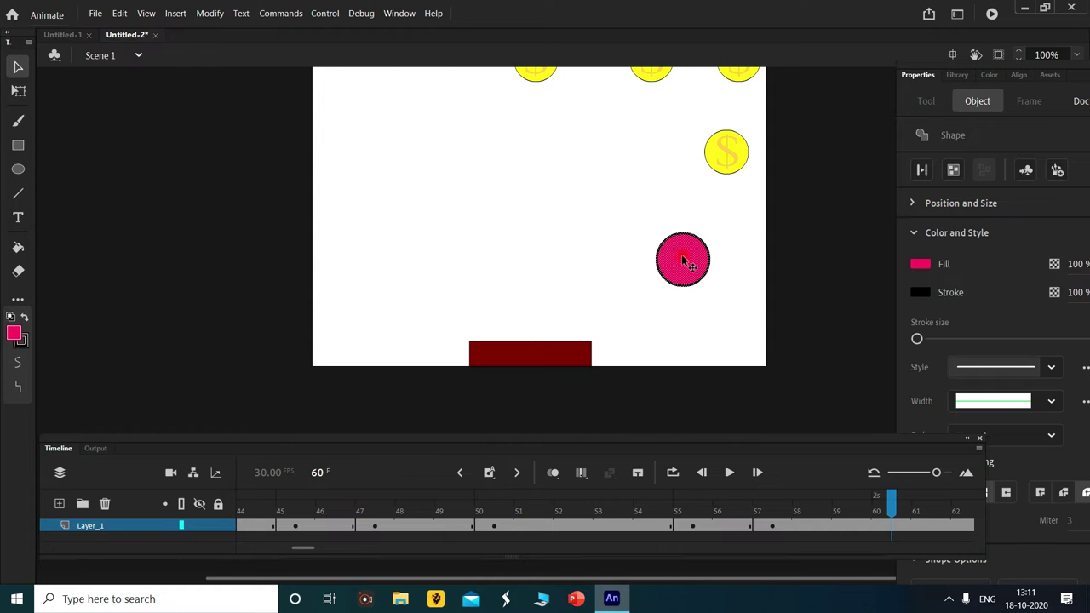
pyautogui.moveTo(687, 262); pyautogui.dragTo(520, 309)
pyautogui.hotkey('ctrl', 'z')
pyautogui.click(686, 269)
pyautogui.moveTo(681, 267); pyautogui.dragTo(499, 324)
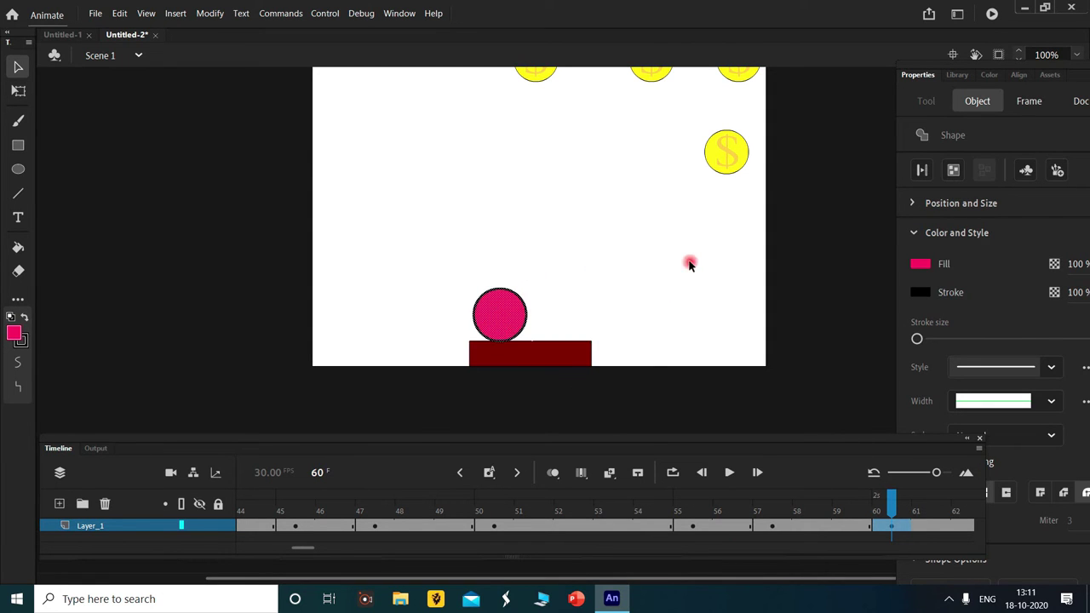
# At frame 65, move the ball up beside the right coin.
pyautogui.moveTo(306, 549); pyautogui.dragTo(320, 549)
pyautogui.click(574, 525)
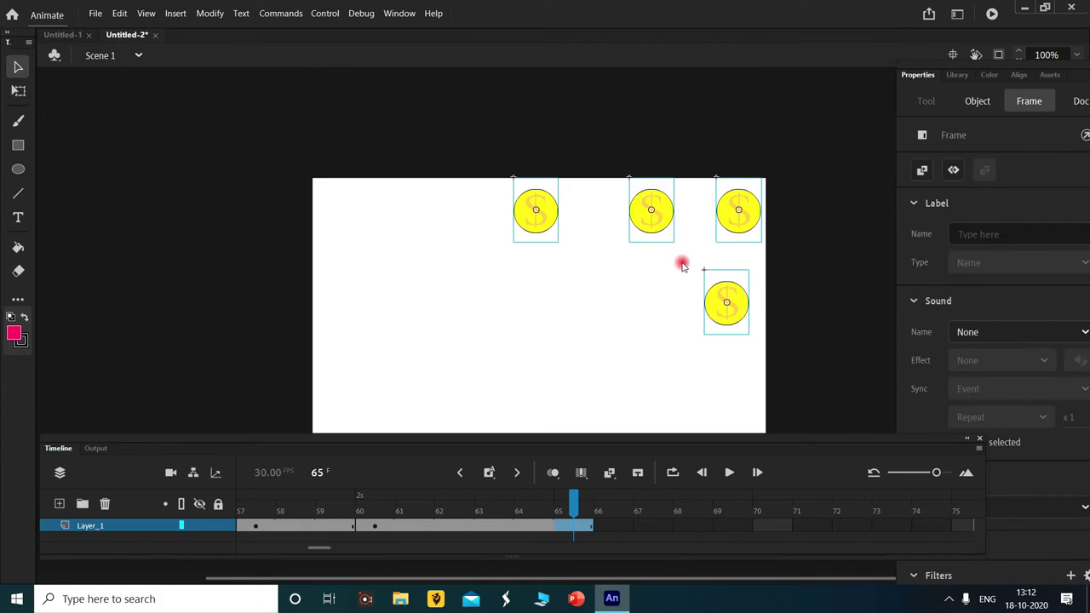
pyautogui.moveTo(506, 319); pyautogui.dragTo(693, 178)
pyautogui.hotkey('ctrl', 'z')
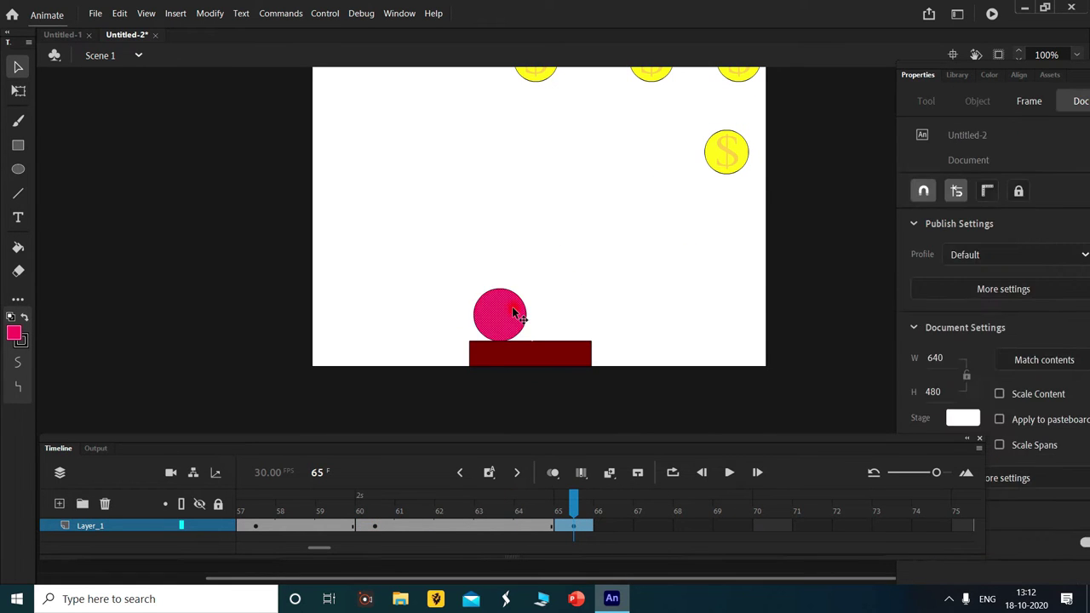
pyautogui.moveTo(516, 312); pyautogui.dragTo(698, 171)
pyautogui.click(729, 168)
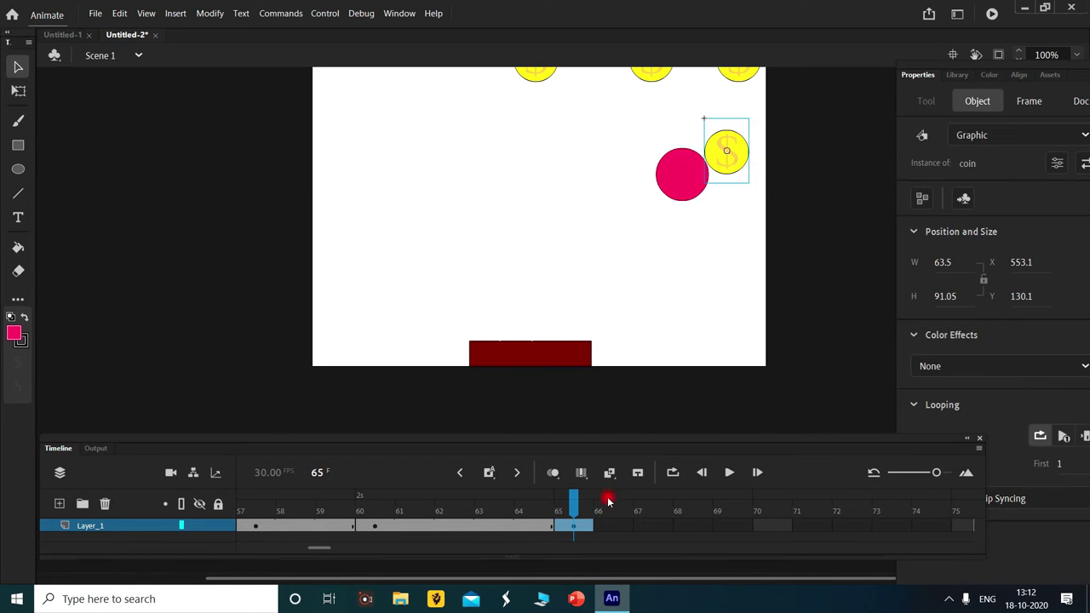
# Insert a keyframe at frame 80.
pyautogui.moveTo(304, 550); pyautogui.dragTo(329, 550)
pyautogui.click(817, 528)
pyautogui.rightClick(818, 528)
pyautogui.click(903, 255)
# Keyframe frames 67 and 70: ball onto the paddle, then up toward the top-right coins.
pyautogui.click(492, 526)
pyautogui.click(742, 185)
pyautogui.press('Delete')
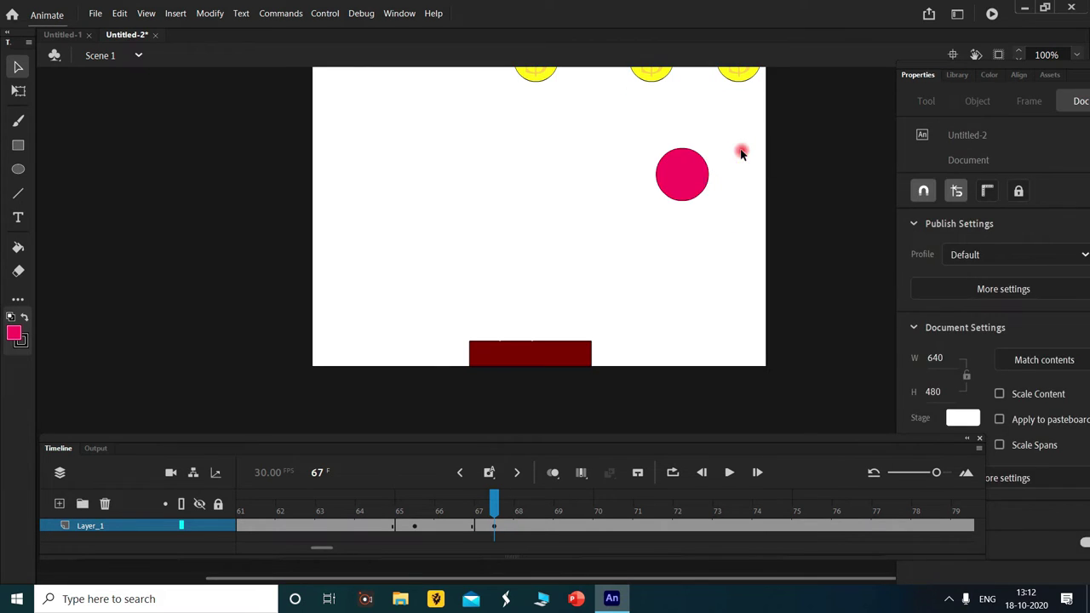
pyautogui.moveTo(696, 183); pyautogui.dragTo(561, 322)
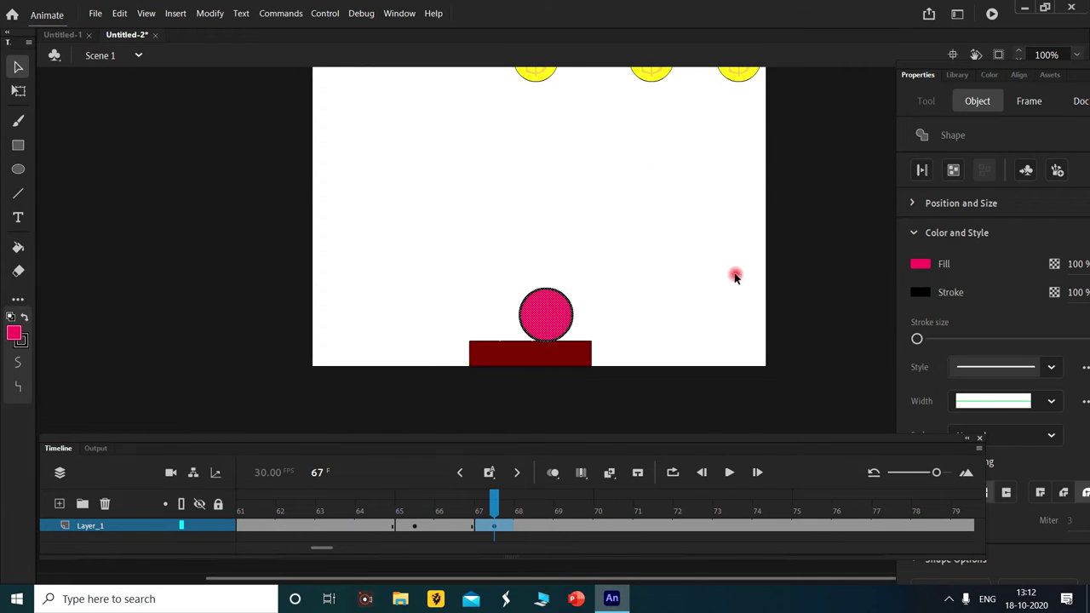
pyautogui.click(594, 524)
pyautogui.click(677, 294)
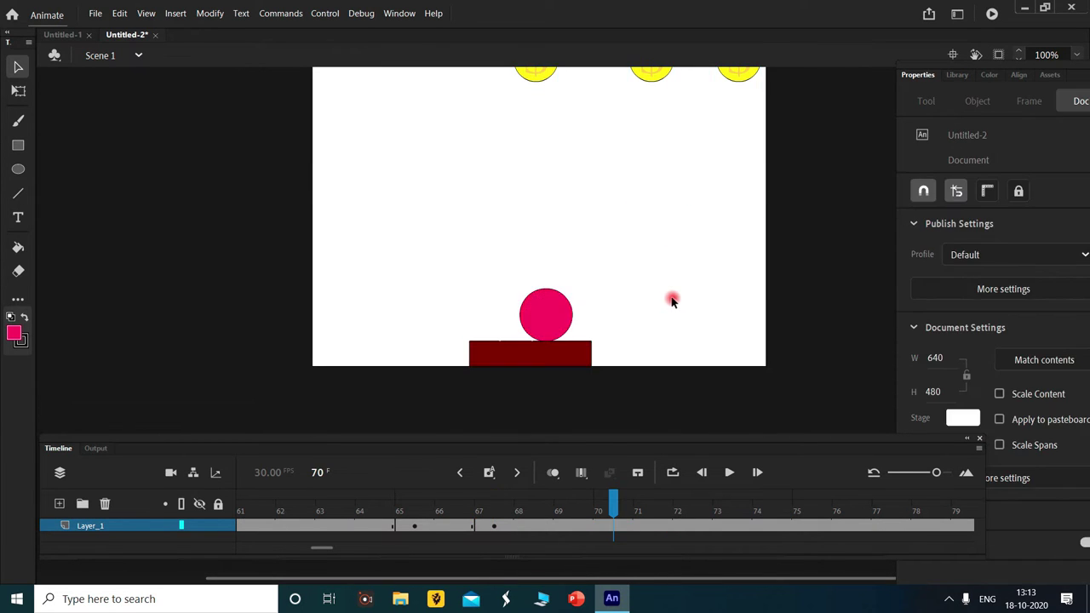
pyautogui.click(560, 311)
pyautogui.moveTo(554, 311)
pyautogui.mouseDown()
pyautogui.moveTo(725, 103)
pyautogui.moveTo(550, 324)
pyautogui.moveTo(724, 103)
pyautogui.mouseUp()
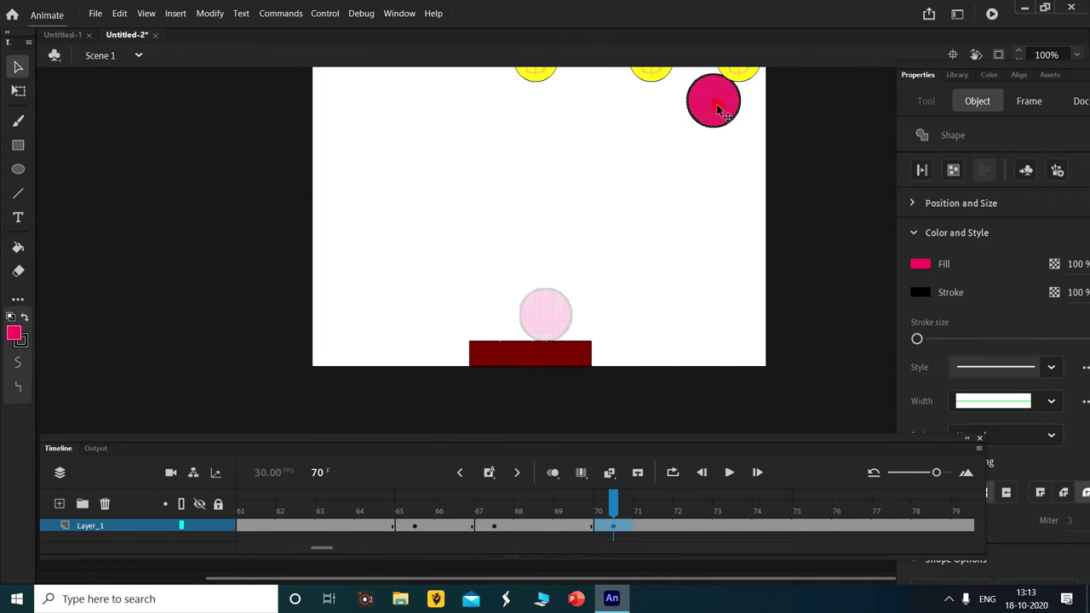
# At frames 72–75, bring the ball back down just right of the paddle.
pyautogui.click(677, 525)
pyautogui.click(656, 279)
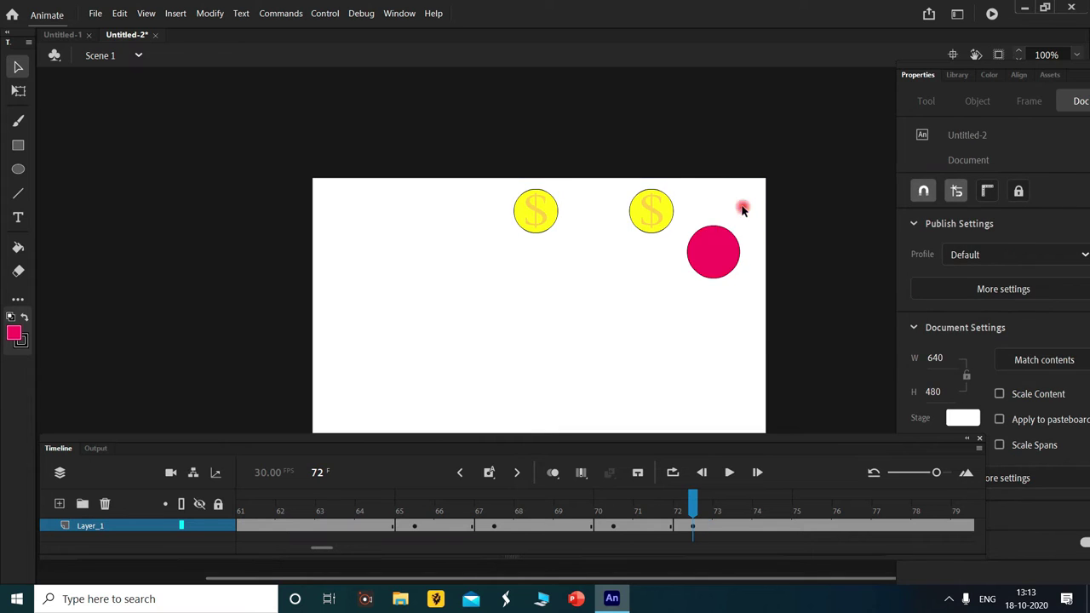
pyautogui.click(729, 121)
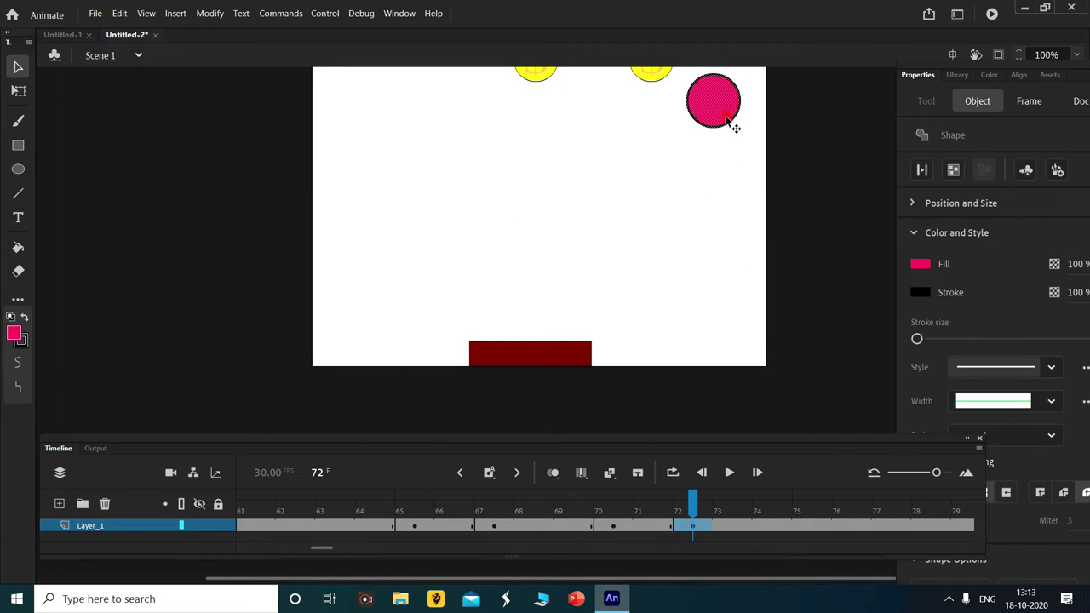
pyautogui.click(805, 533)
pyautogui.moveTo(724, 97)
pyautogui.mouseDown()
pyautogui.moveTo(624, 304)
pyautogui.moveTo(606, 309)
pyautogui.mouseUp()
pyautogui.moveTo(712, 99); pyautogui.dragTo(607, 313)
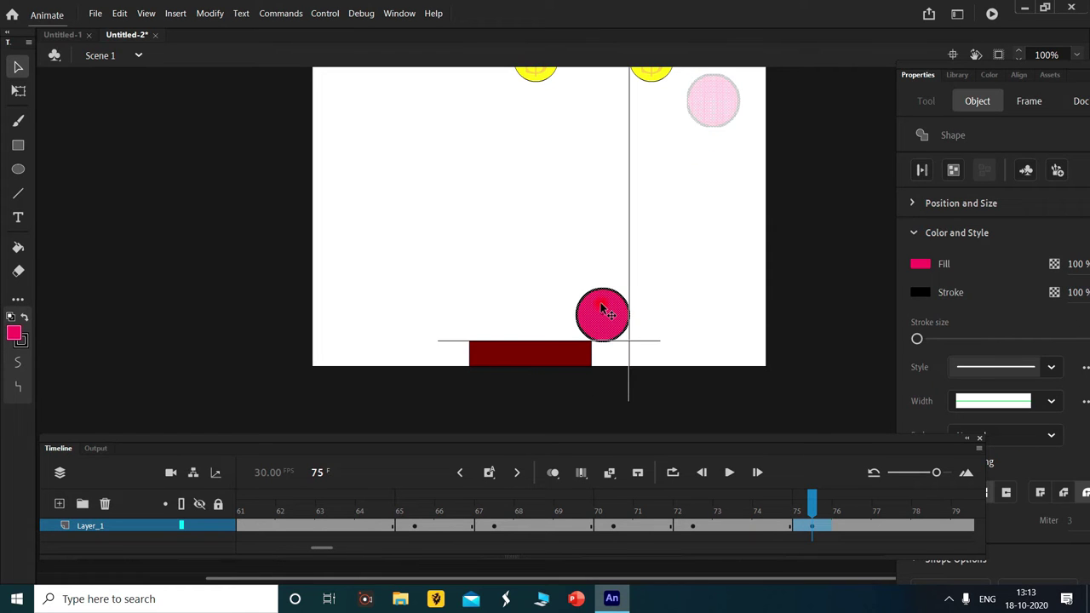
pyautogui.click(689, 236)
pyautogui.moveTo(324, 549); pyautogui.dragTo(337, 548)
pyautogui.click(561, 529)
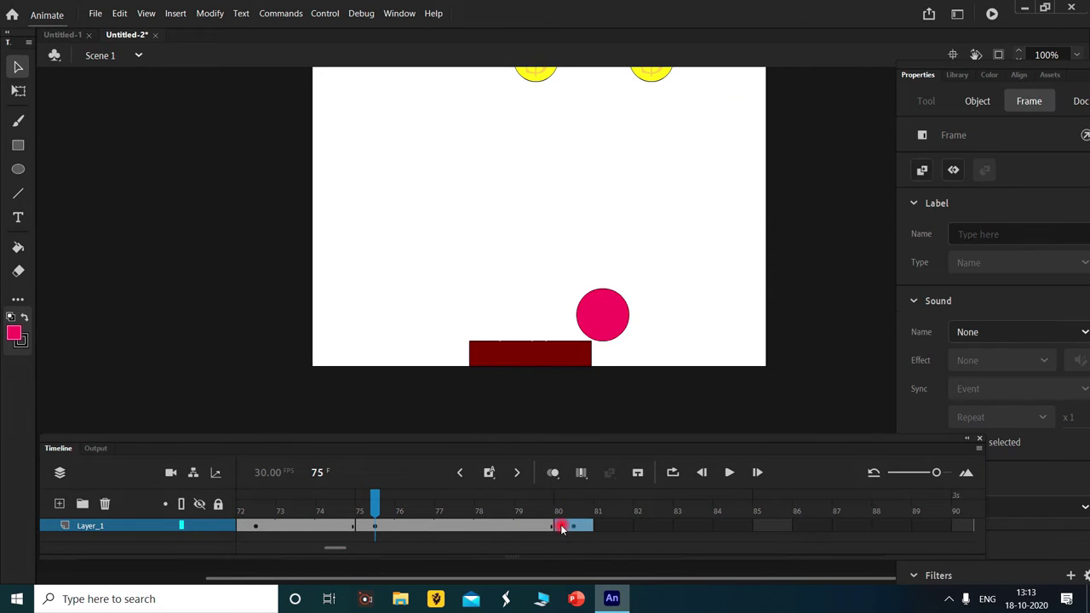
# Clear frame 80, extend the span to frame 82, and move the ball up to the top-right coin.
pyautogui.click(517, 529)
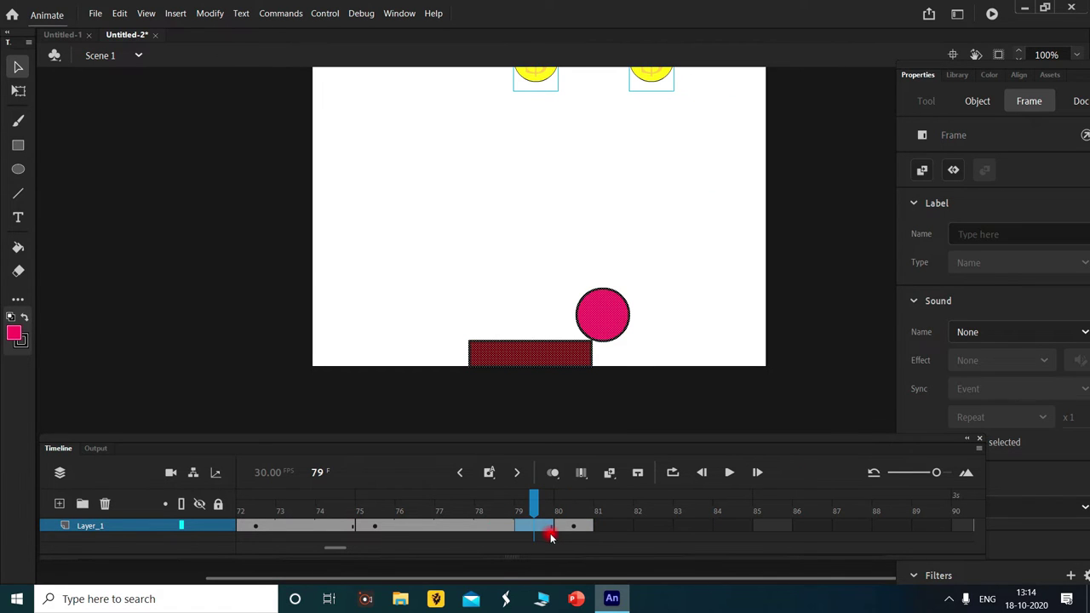
pyautogui.click(599, 530)
pyautogui.press('Delete')
pyautogui.moveTo(358, 549); pyautogui.dragTo(363, 549)
pyautogui.click(433, 527)
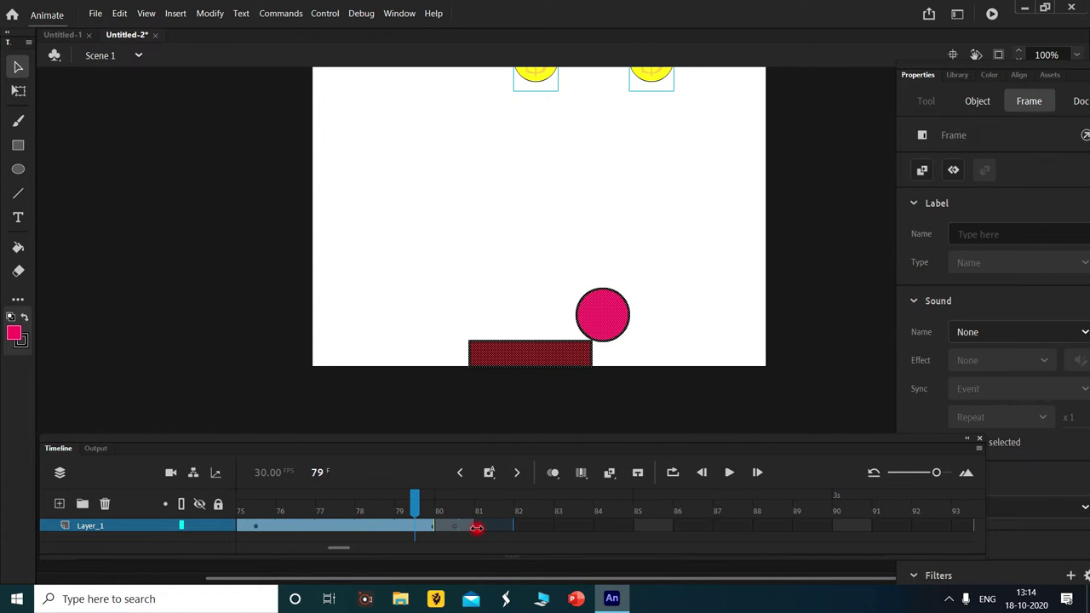
pyautogui.moveTo(477, 528); pyautogui.dragTo(479, 531)
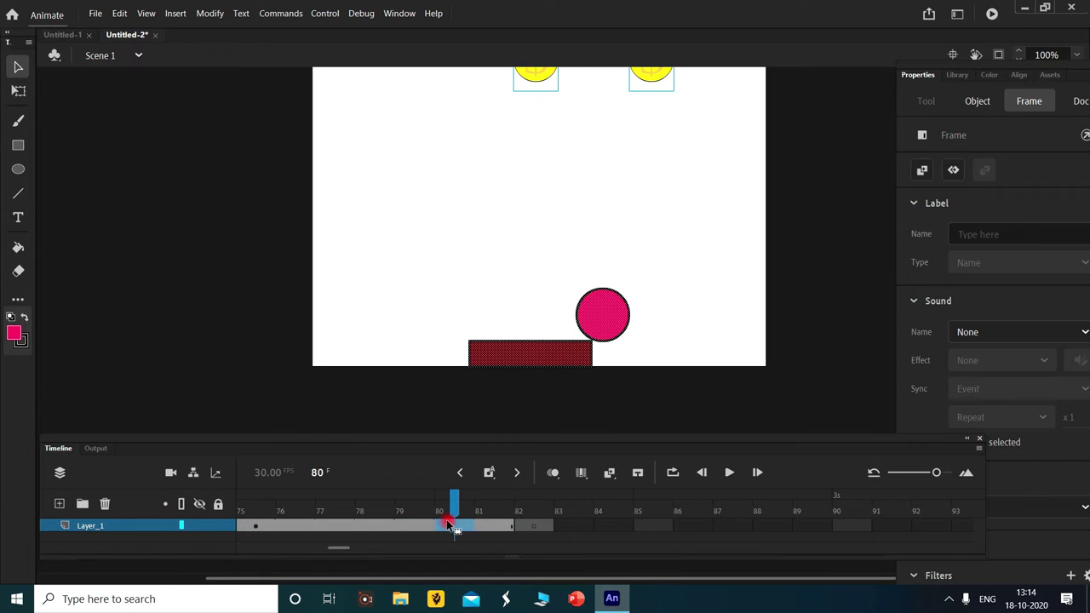
pyautogui.click(682, 287)
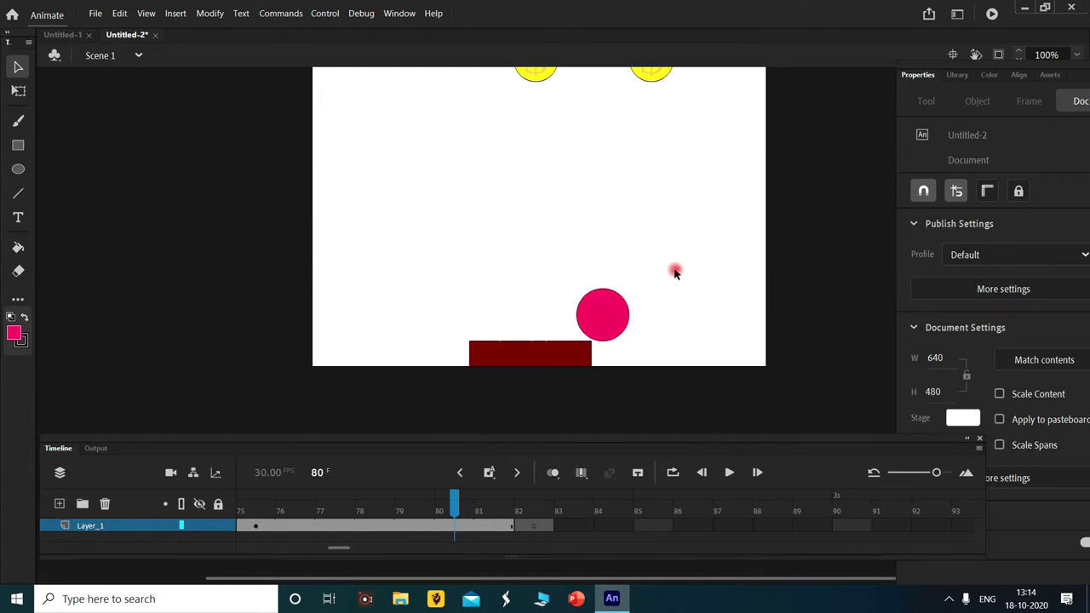
pyautogui.click(615, 315)
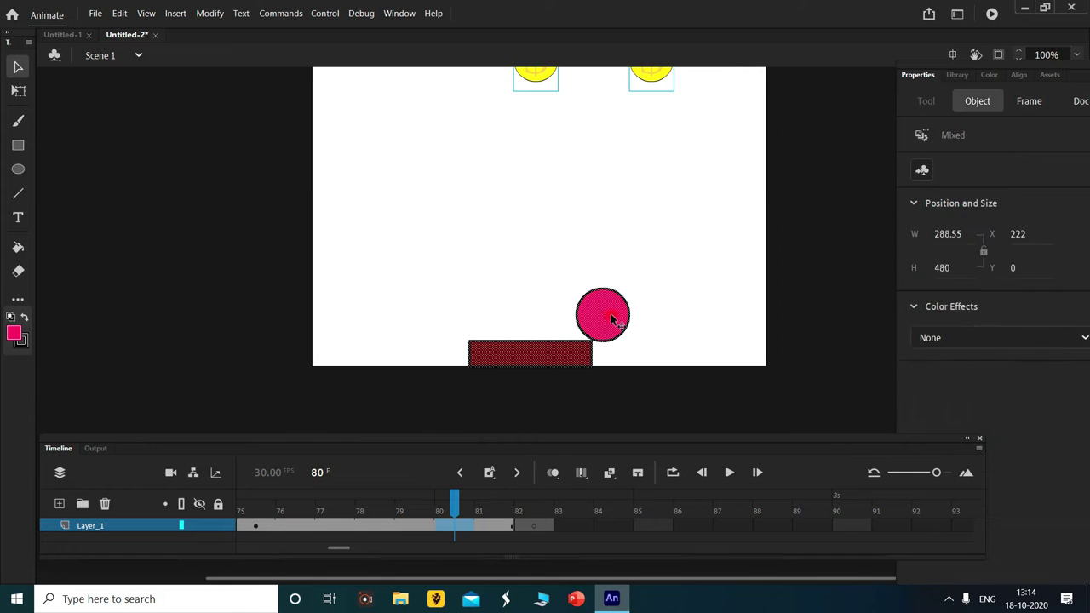
pyautogui.moveTo(603, 317); pyautogui.dragTo(657, 112)
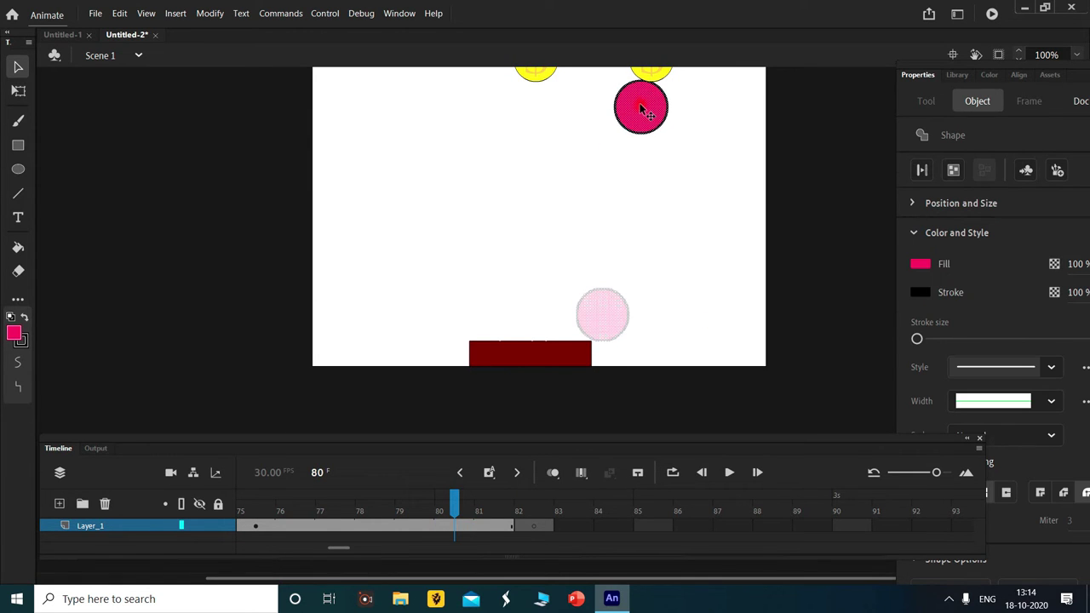
# Make frame 82 a keyframe and delete the upper-right coin the ball hit.
pyautogui.click(534, 526)
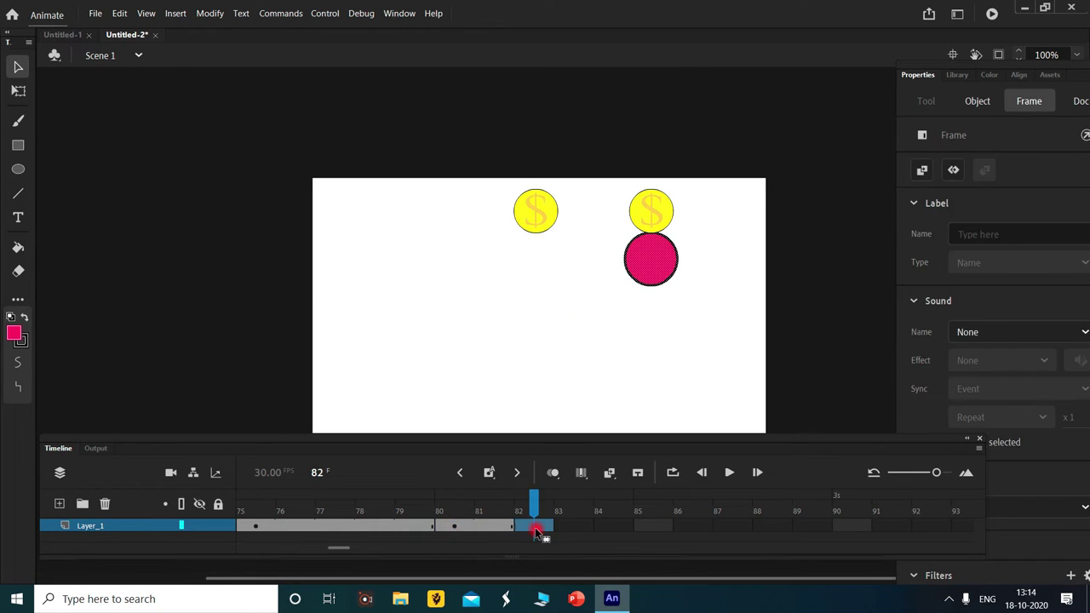
pyautogui.rightClick(535, 526)
pyautogui.click(513, 523)
pyautogui.moveTo(513, 523)
pyautogui.mouseDown()
pyautogui.moveTo(873, 556)
pyautogui.moveTo(336, 569)
pyautogui.mouseUp()
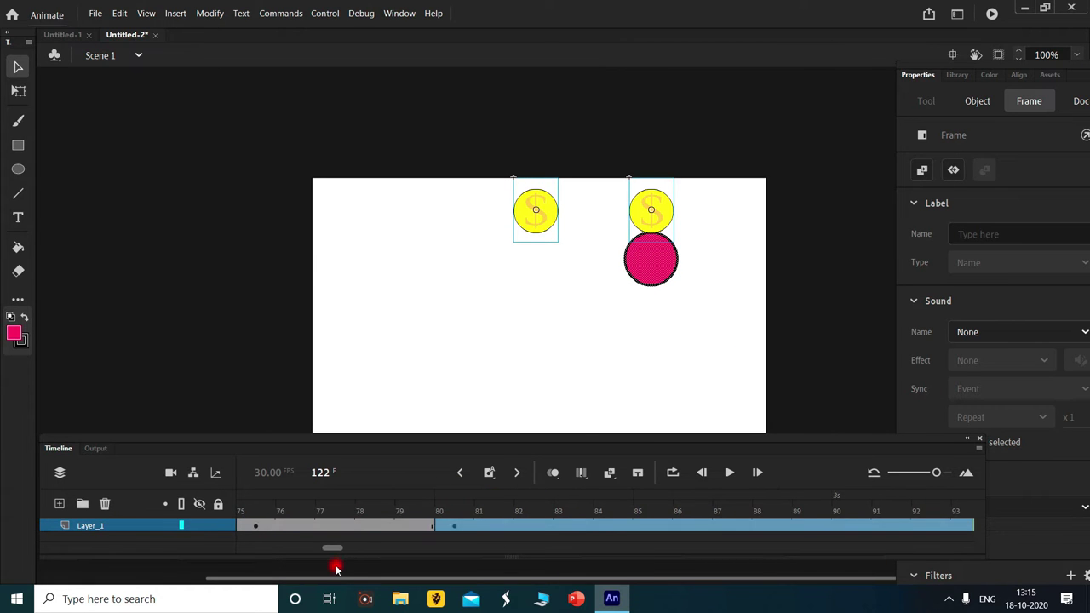
pyautogui.click(488, 511)
pyautogui.click(575, 522)
pyautogui.press('F6')
pyautogui.click(651, 210)
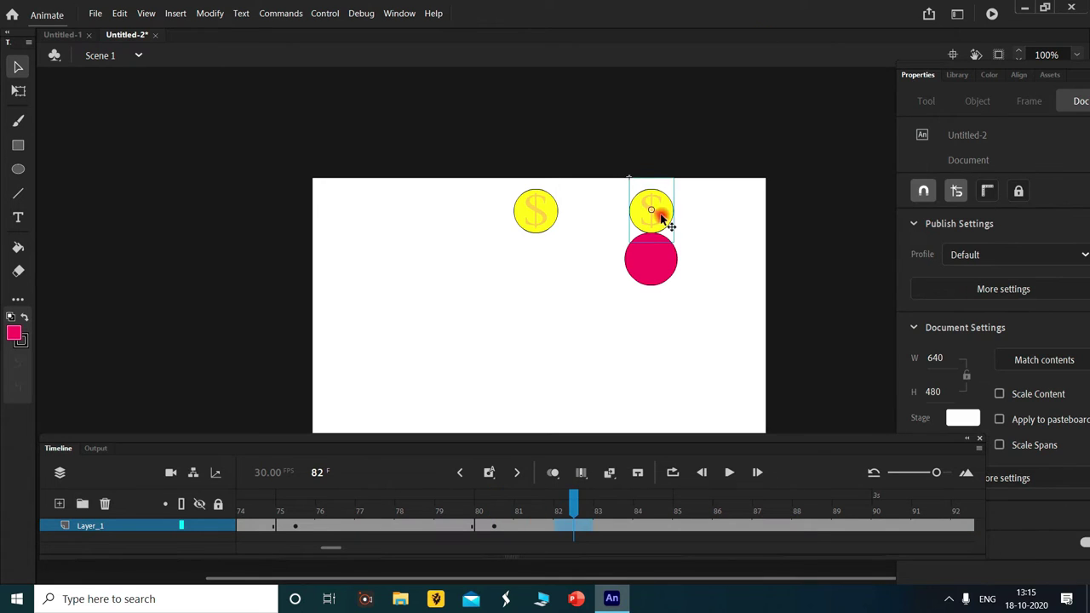
pyautogui.press('Delete')
# At frame 85, drop the ball down to the right of the paddle.
pyautogui.scroll(-3, 669, 118)
pyautogui.click(693, 526)
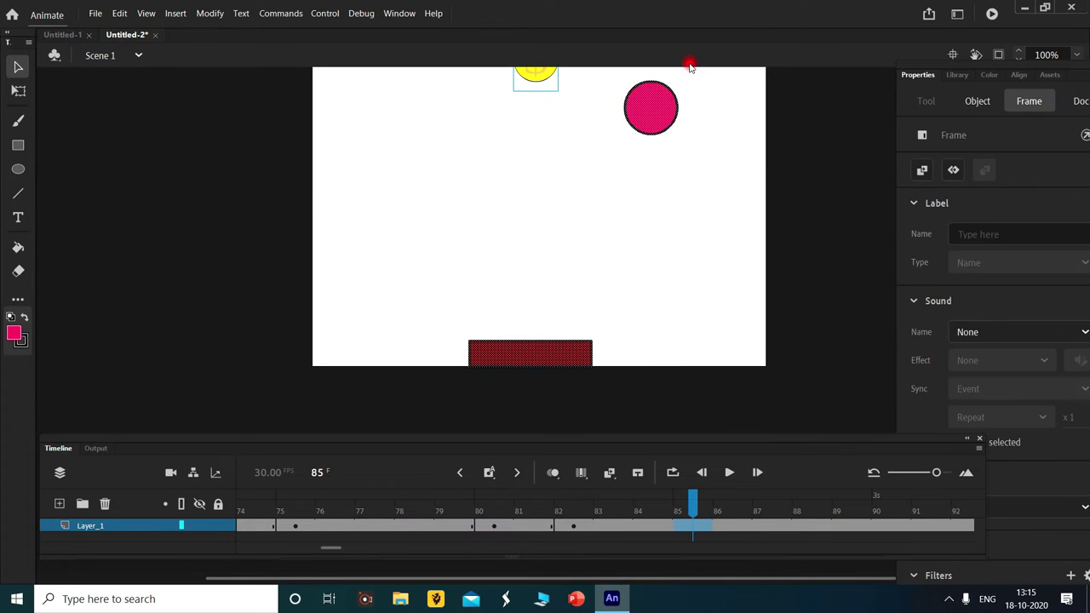
pyautogui.moveTo(651, 107); pyautogui.dragTo(671, 326)
pyautogui.moveTo(330, 548); pyautogui.dragTo(341, 550)
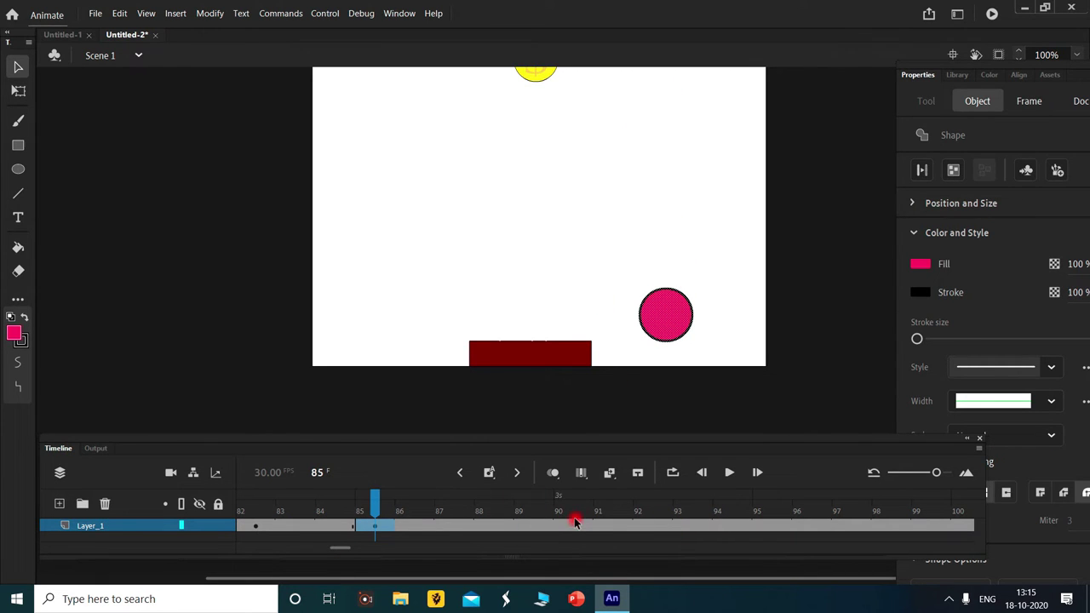
# Insert a keyframe at frame 90 and move the ball up toward the last coin.
pyautogui.click(576, 528)
pyautogui.click(576, 528)
pyautogui.rightClick(575, 529)
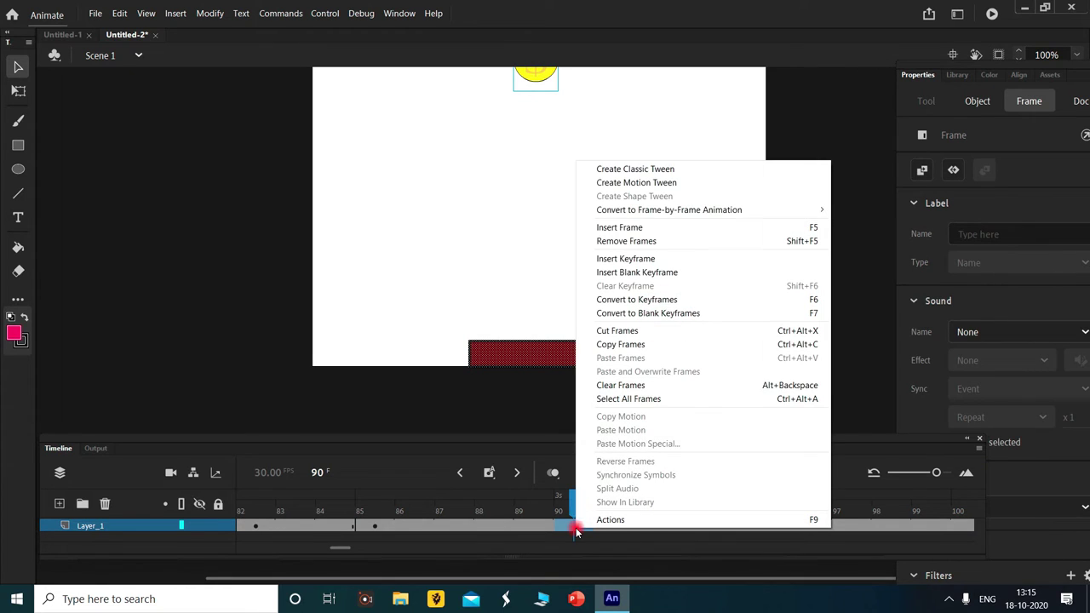
pyautogui.click(487, 207)
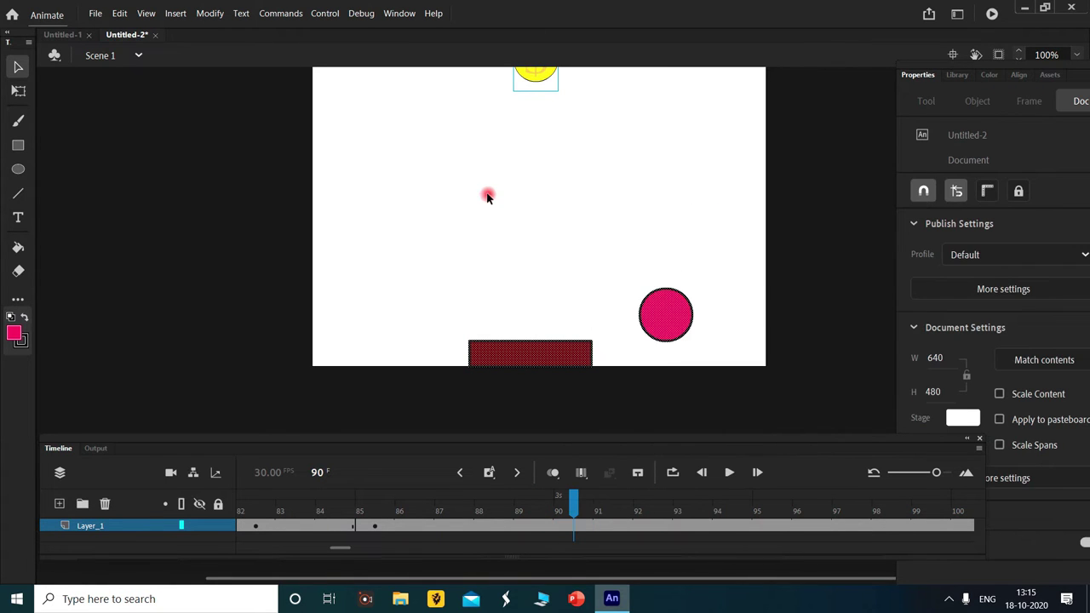
pyautogui.click(644, 243)
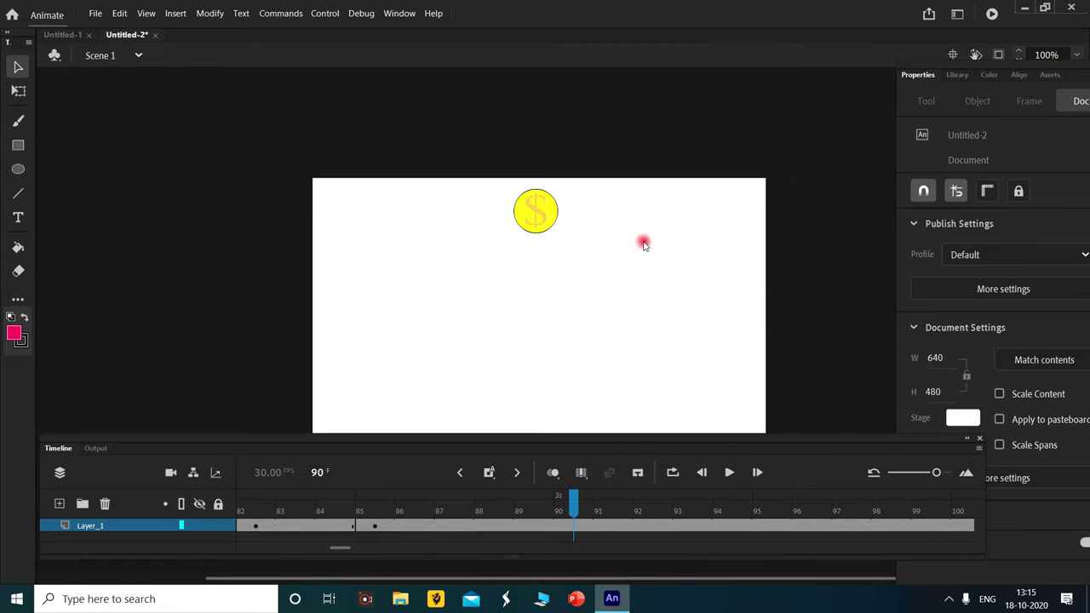
pyautogui.doubleClick(670, 312)
pyautogui.moveTo(669, 312)
pyautogui.mouseDown()
pyautogui.moveTo(555, 121)
pyautogui.moveTo(569, 116)
pyautogui.mouseUp()
pyautogui.click(558, 291)
pyautogui.moveTo(670, 315)
pyautogui.mouseDown()
pyautogui.moveTo(641, 288)
pyautogui.moveTo(564, 96)
pyautogui.mouseUp()
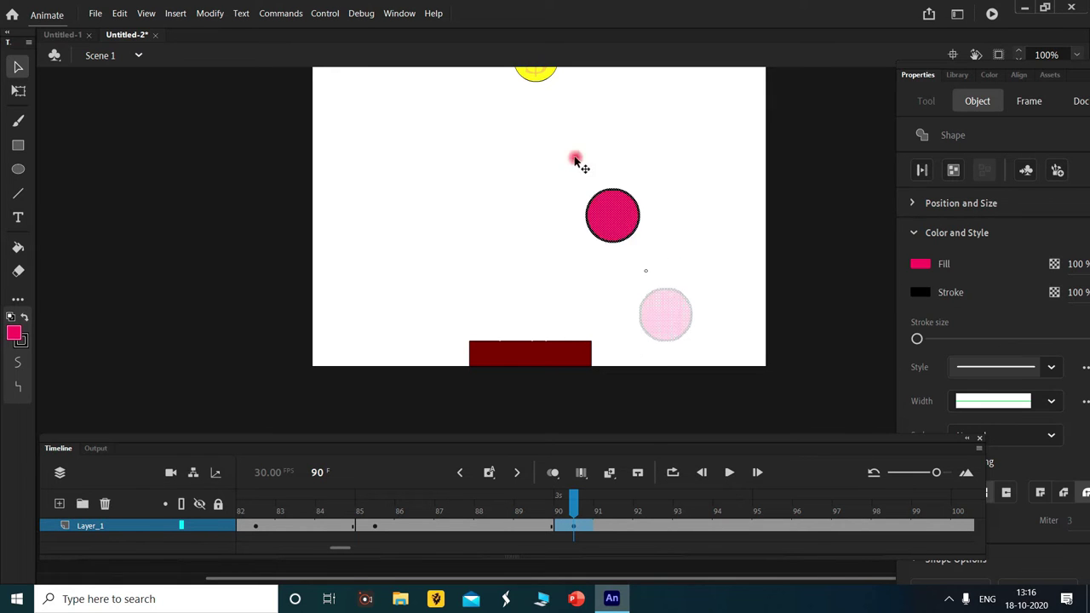
# At frame 92, remove the last top coin and reposition the ball.
pyautogui.click(650, 527)
pyautogui.click(650, 527)
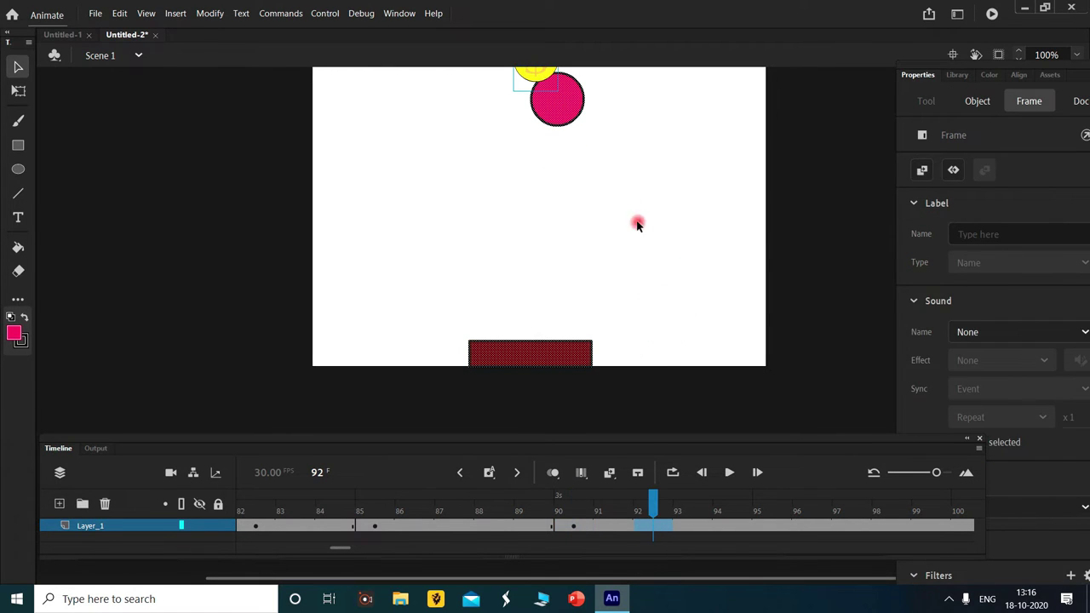
pyautogui.click(569, 116)
pyautogui.click(626, 168)
pyautogui.click(563, 130)
pyautogui.moveTo(562, 130); pyautogui.dragTo(524, 323)
pyautogui.click(624, 397)
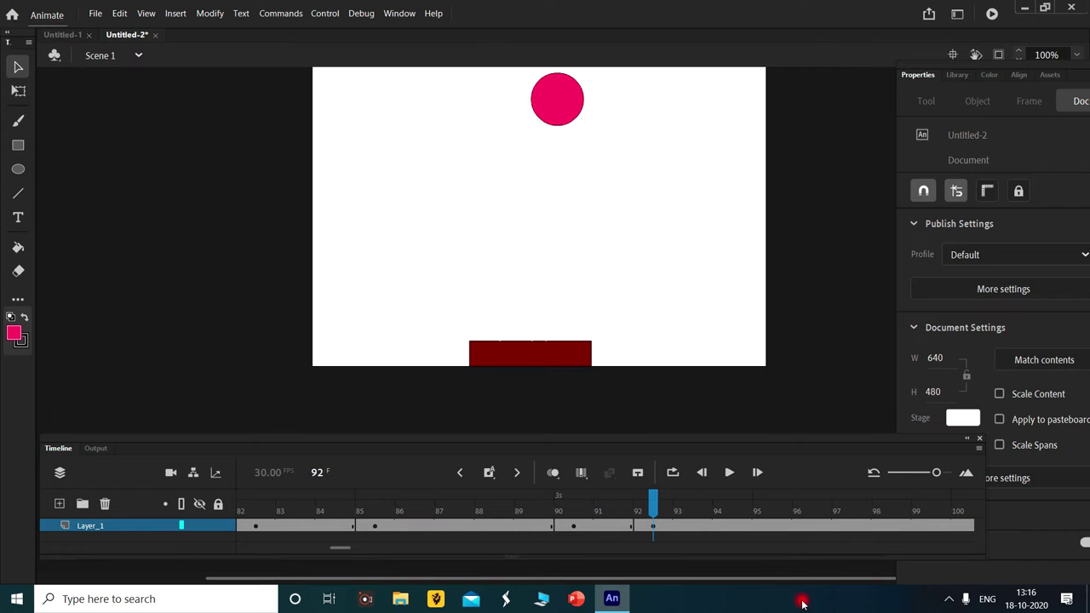
# At frame 95, set the whole ball, outline included, resting back on the paddle.
pyautogui.click(764, 530)
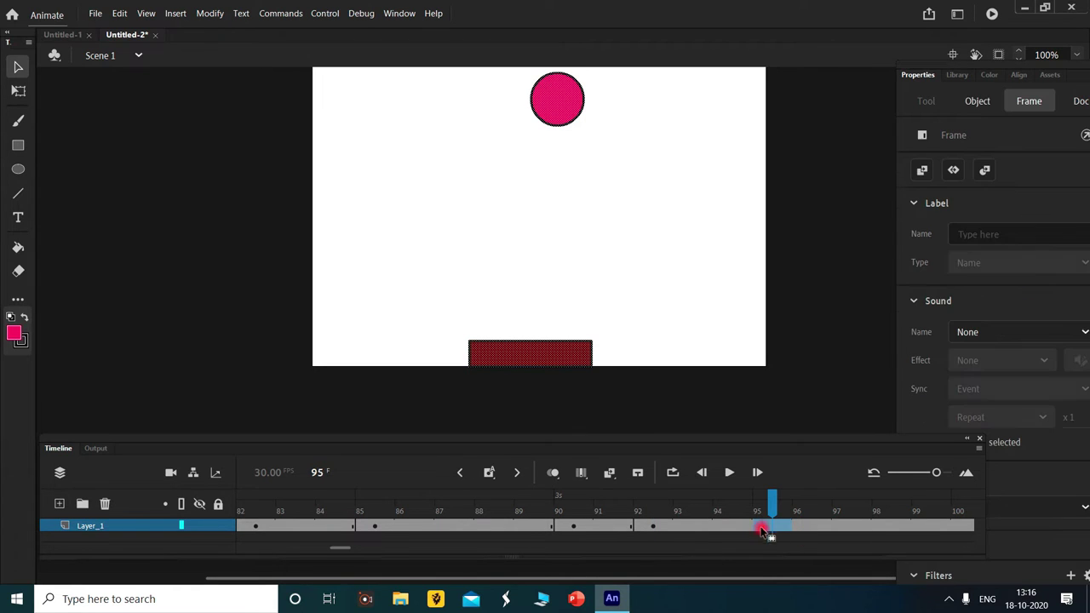
pyautogui.click(552, 162)
pyautogui.click(555, 146)
pyautogui.click(562, 109)
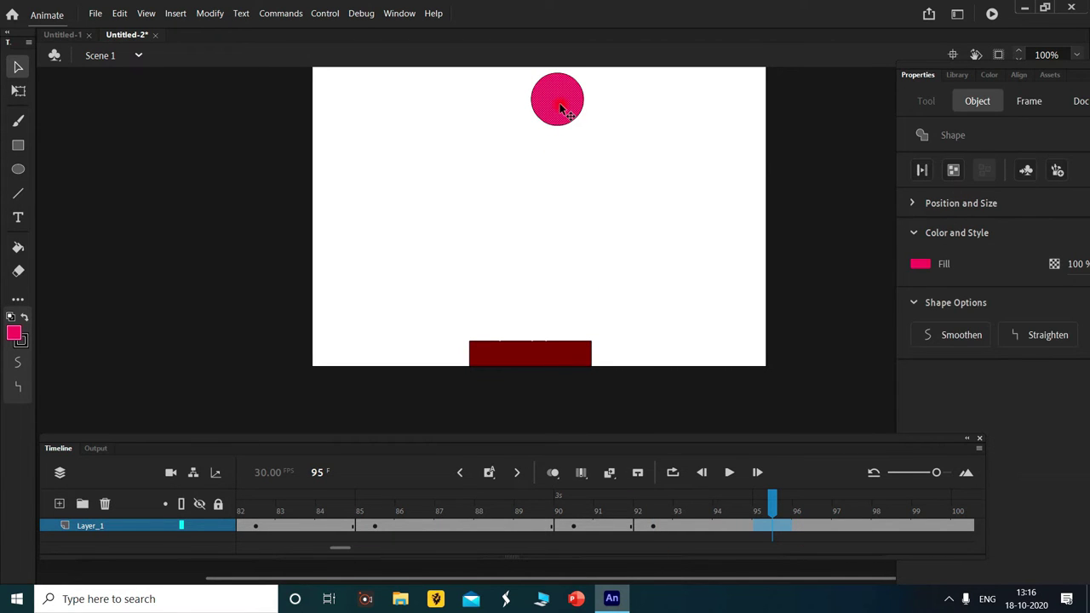
pyautogui.moveTo(562, 109); pyautogui.dragTo(546, 224)
pyautogui.hotkey('ctrl', 'z')
pyautogui.doubleClick(557, 101)
pyautogui.moveTo(557, 100); pyautogui.dragTo(552, 329)
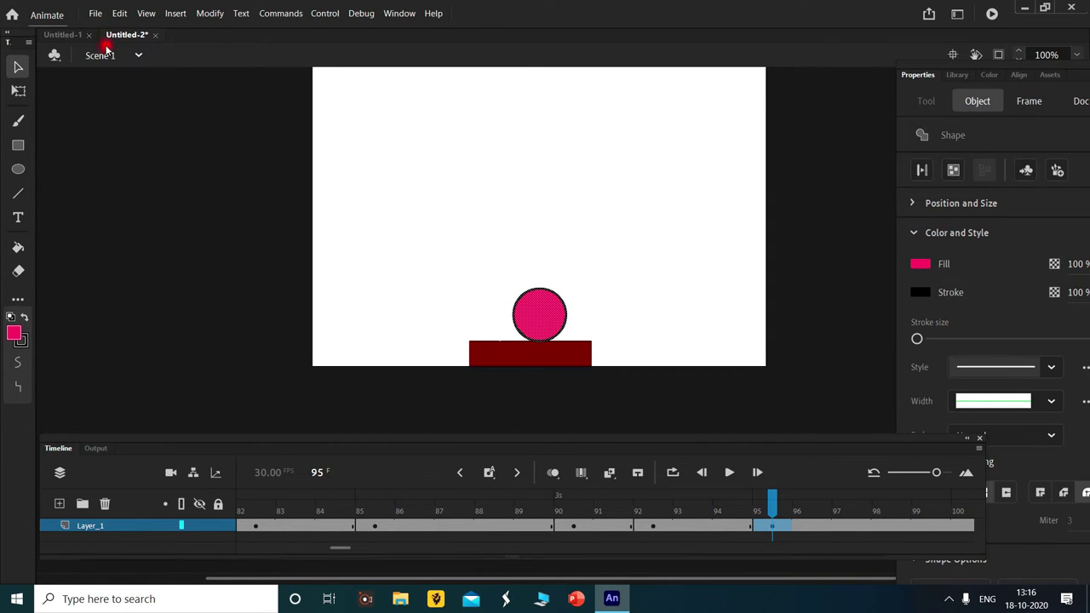
# Save the project as Untitlegggggd-2.fla in the animation folder on drive F:.
pyautogui.click(108, 15)
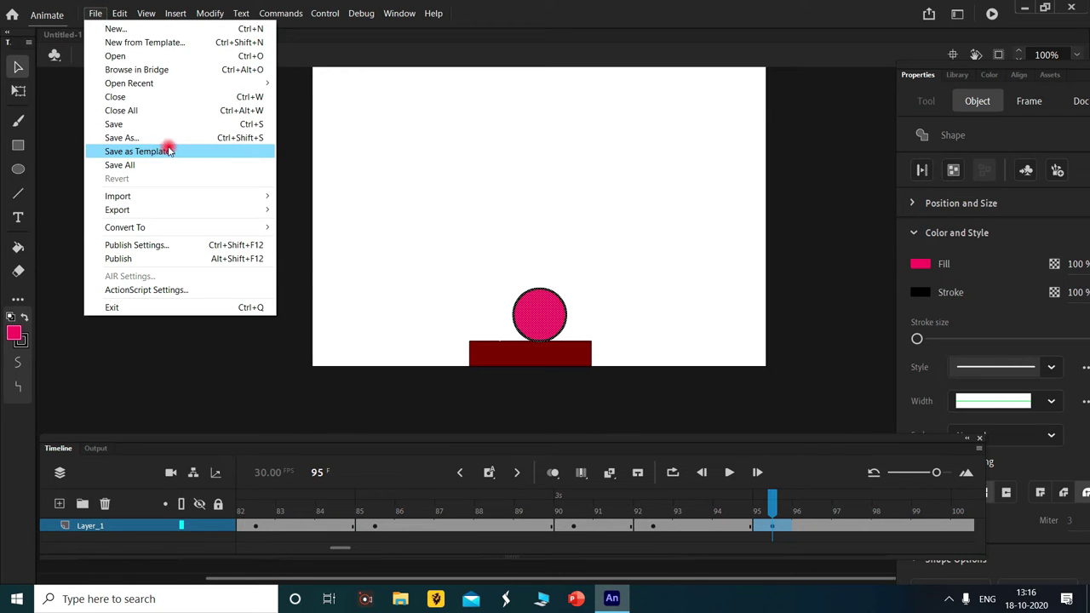
pyautogui.click(159, 137)
pyautogui.write('Untitlegggggd-2.fla')
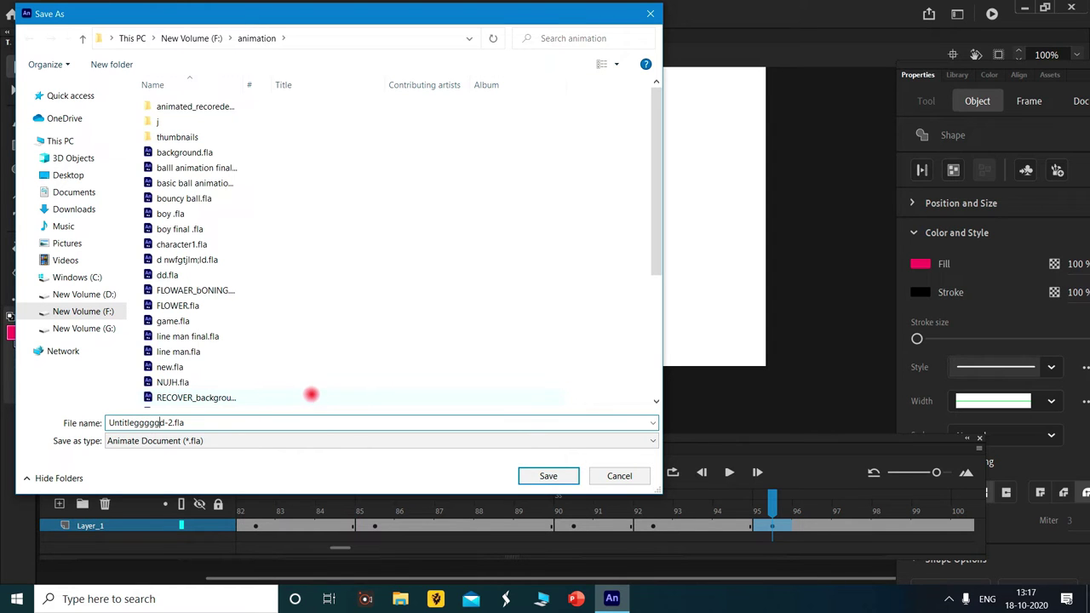
pyautogui.press('Return')
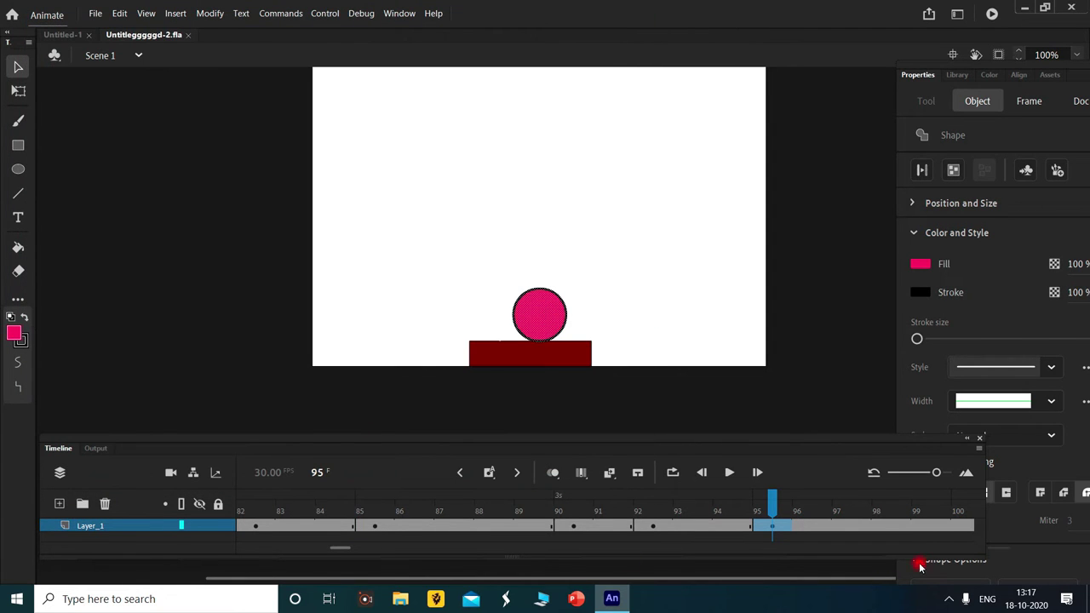
# Test-play the movie from frame 1 with Ctrl+Enter, then close the SWF preview.
pyautogui.click(949, 602)
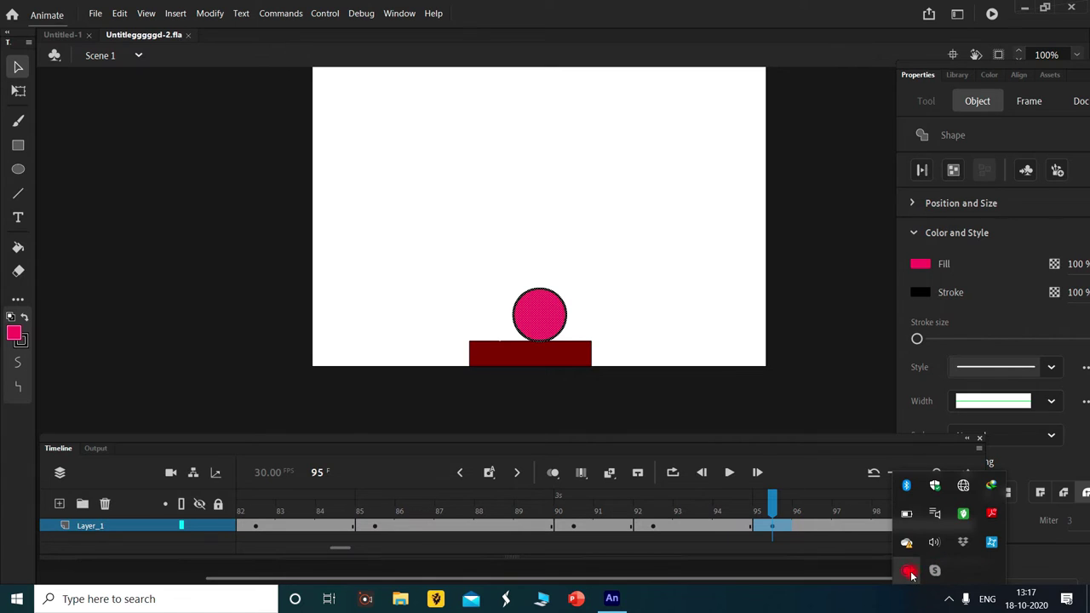
pyautogui.moveTo(909, 573); pyautogui.dragTo(853, 596)
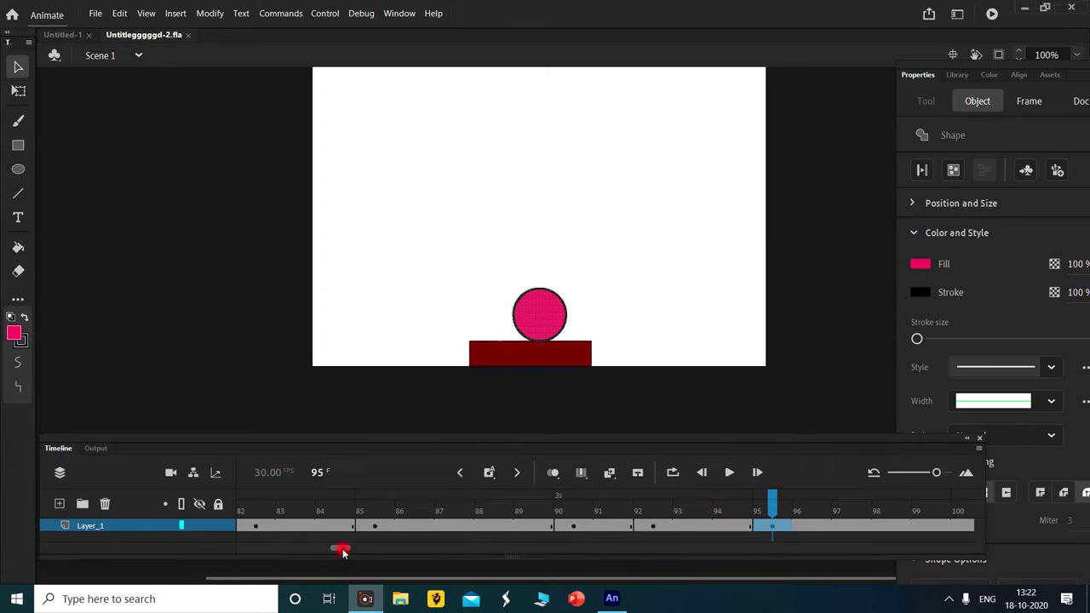
pyautogui.moveTo(341, 551); pyautogui.dragTo(244, 560)
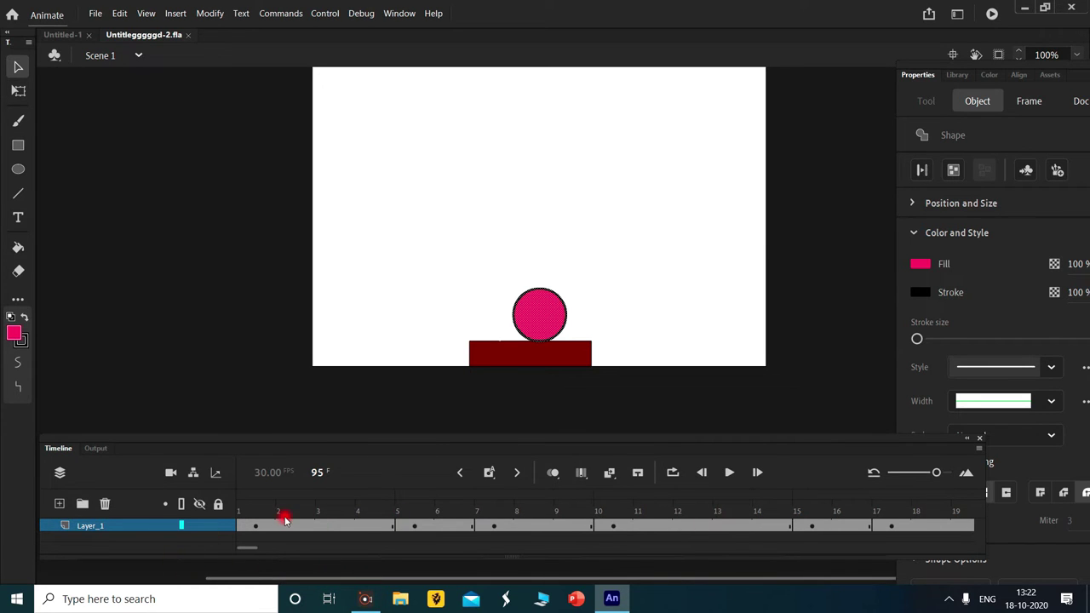
pyautogui.click(253, 512)
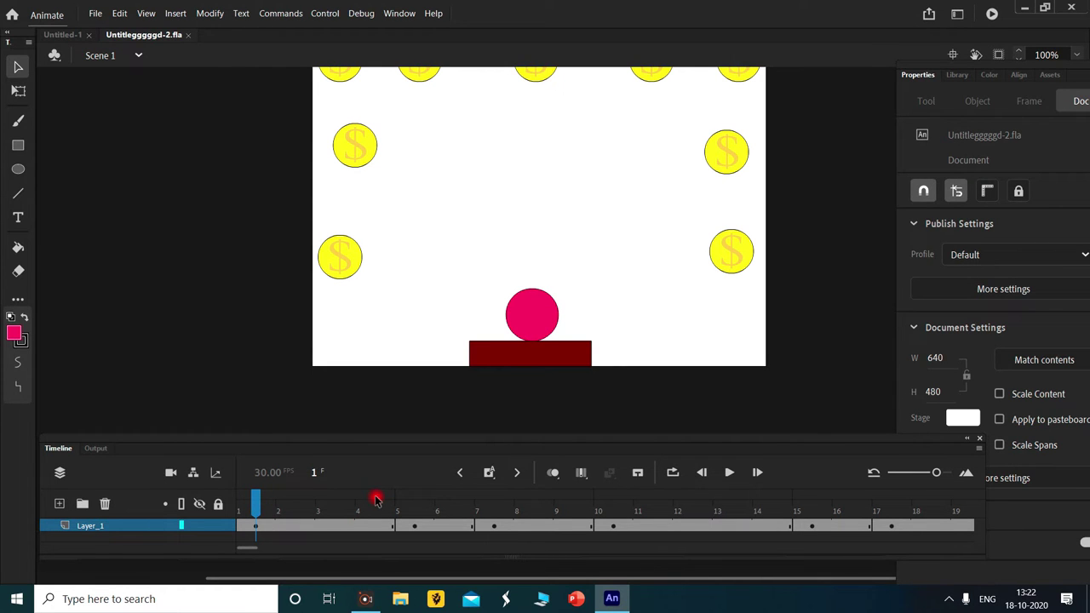
pyautogui.hotkey('ctrl', 'Return')
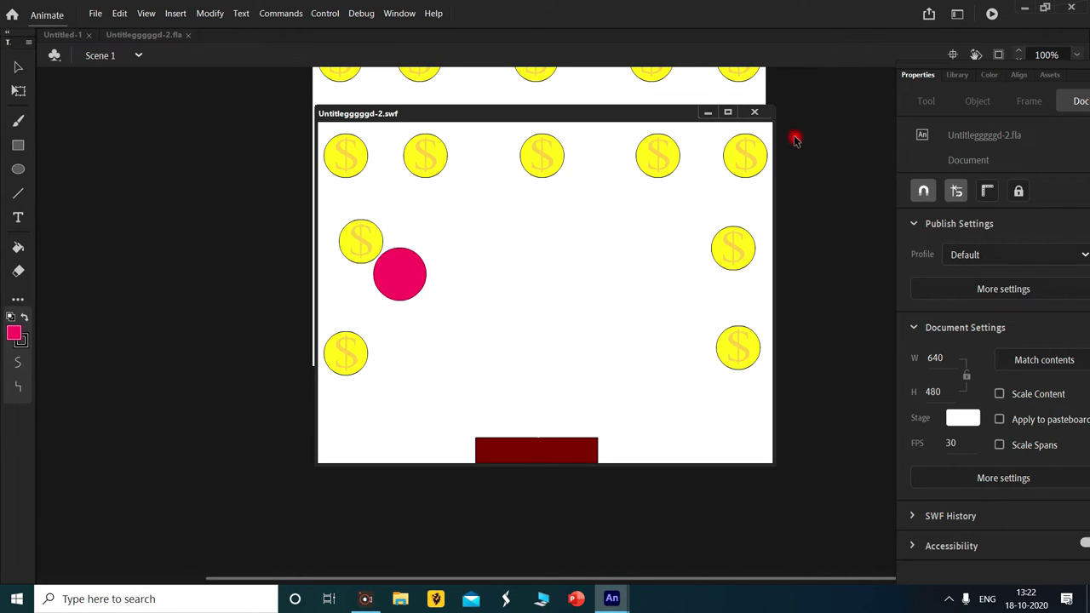
pyautogui.click(755, 112)
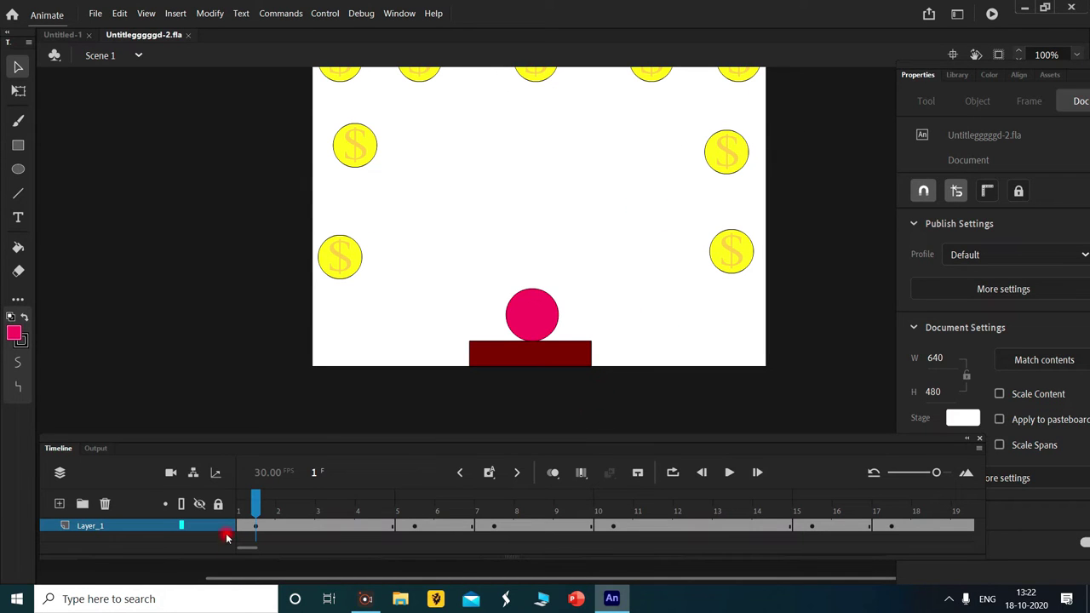
# Check the early frames' motion and nudge the red paddle slightly at frame 10.
pyautogui.moveTo(373, 510); pyautogui.dragTo(397, 512)
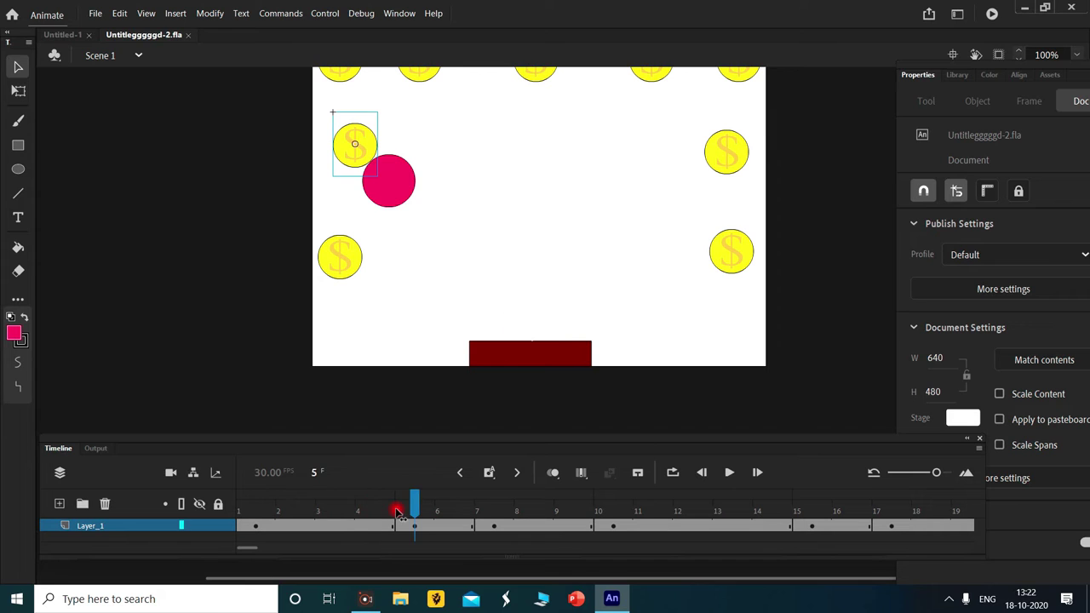
pyautogui.click(536, 362)
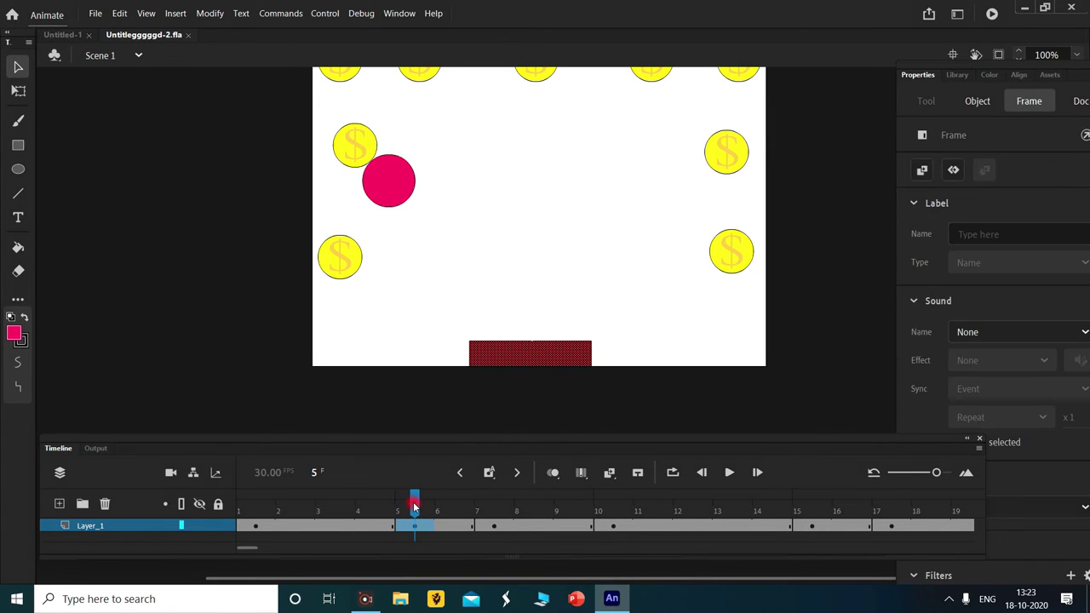
pyautogui.moveTo(412, 510); pyautogui.dragTo(491, 506)
pyautogui.moveTo(503, 506)
pyautogui.mouseDown()
pyautogui.moveTo(594, 513)
pyautogui.moveTo(309, 523)
pyautogui.moveTo(610, 525)
pyautogui.moveTo(385, 548)
pyautogui.moveTo(618, 523)
pyautogui.mouseUp()
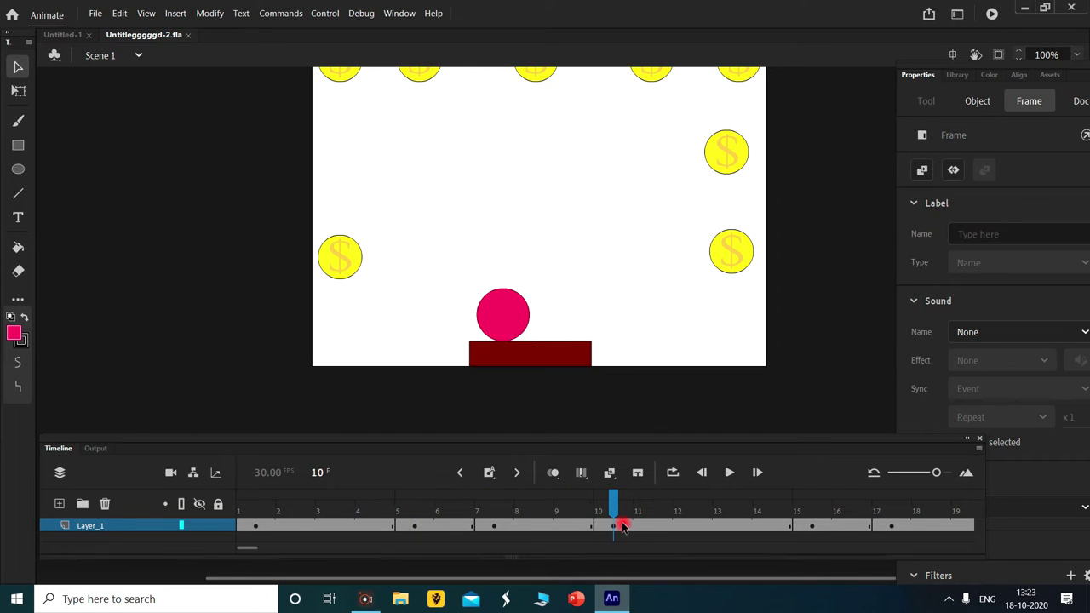
pyautogui.click(642, 440)
pyautogui.click(525, 358)
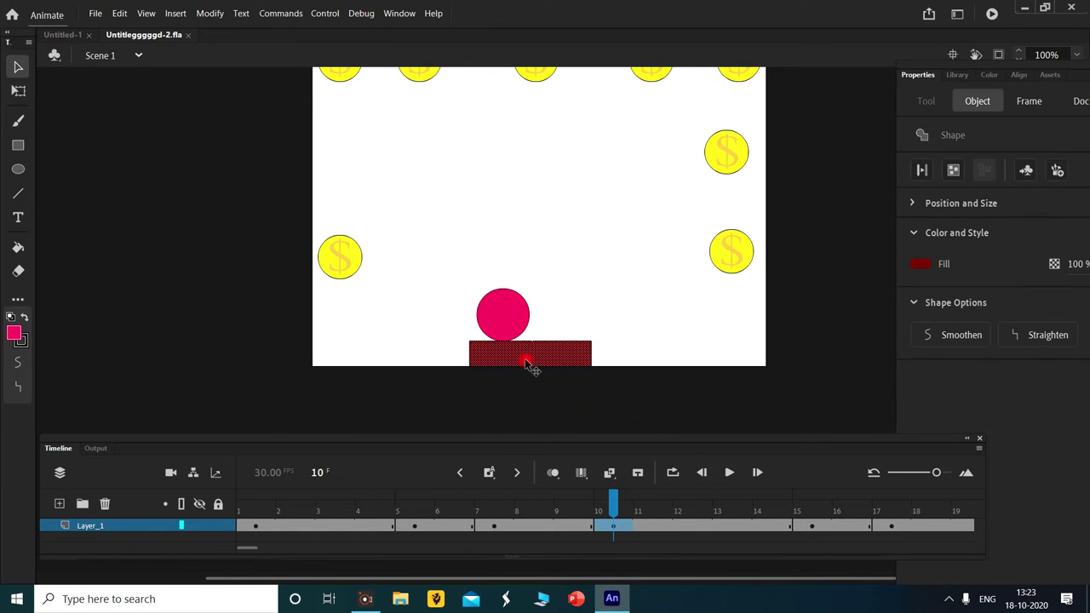
pyautogui.press('Left')
pyautogui.press('Left')
pyautogui.press('Left')
pyautogui.moveTo(563, 364); pyautogui.dragTo(564, 361)
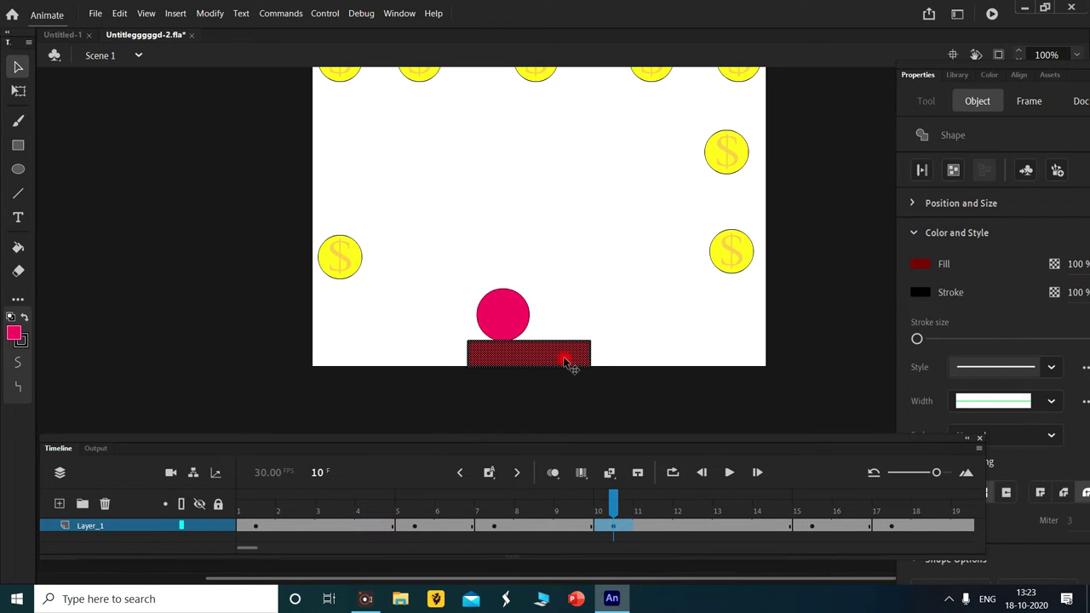
# Shift the red paddle left under the ball at frames 15 and 17.
pyautogui.moveTo(613, 526)
pyautogui.mouseDown()
pyautogui.moveTo(339, 528)
pyautogui.moveTo(791, 534)
pyautogui.moveTo(814, 545)
pyautogui.moveTo(603, 546)
pyautogui.moveTo(823, 550)
pyautogui.mouseUp()
pyautogui.click(521, 358)
pyautogui.click(584, 383)
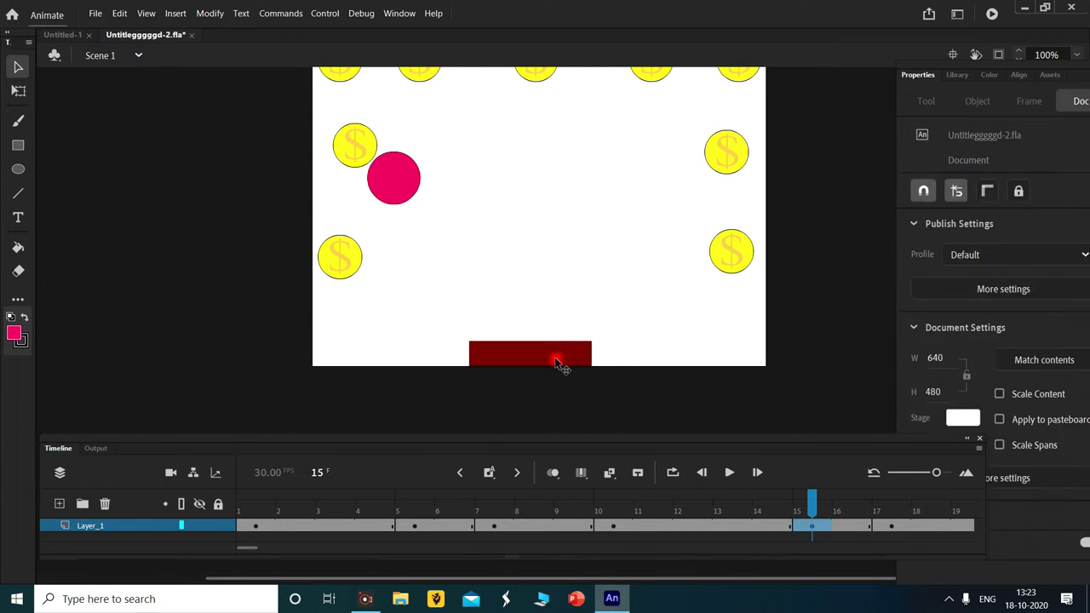
pyautogui.click(557, 357)
pyautogui.hotkey('shift', 'Left')
pyautogui.hotkey('shift', 'Left')
pyautogui.hotkey('shift', 'Left')
pyautogui.hotkey('shift', 'Left')
pyautogui.moveTo(238, 552); pyautogui.dragTo(249, 550)
pyautogui.moveTo(441, 509); pyautogui.dragTo(486, 550)
pyautogui.click(528, 356)
pyautogui.hotkey('shift', 'Left')
pyautogui.hotkey('shift', 'Left')
pyautogui.moveTo(528, 356); pyautogui.dragTo(490, 359)
pyautogui.click(501, 359)
pyautogui.moveTo(494, 509)
pyautogui.mouseDown()
pyautogui.moveTo(415, 512)
pyautogui.moveTo(482, 531)
pyautogui.moveTo(457, 531)
pyautogui.moveTo(614, 535)
pyautogui.mouseUp()
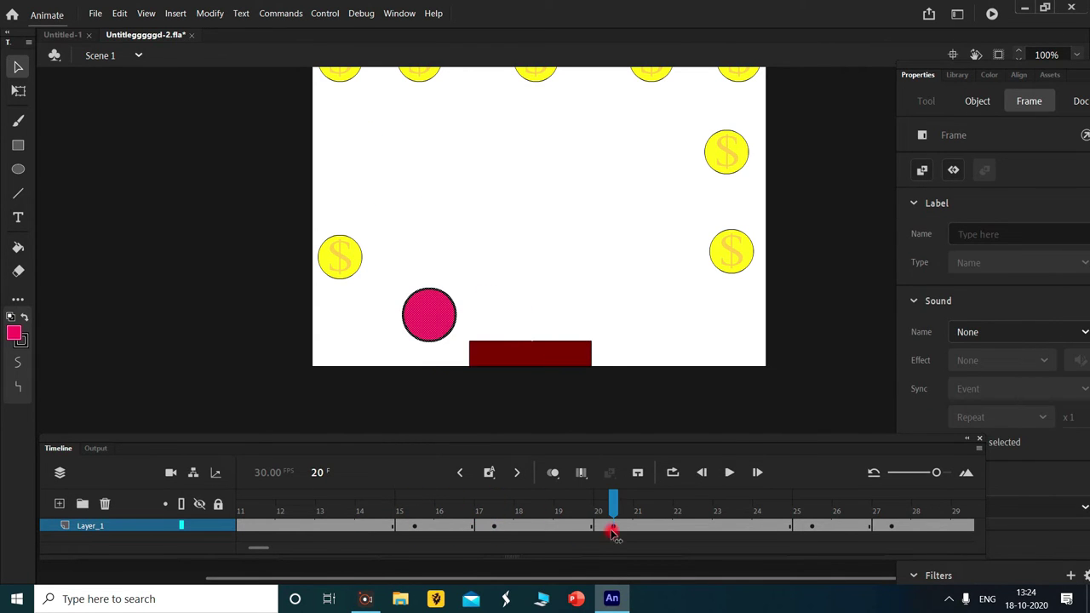
# Slide the red paddle left toward the ball at frames 20 and 25.
pyautogui.click(518, 359)
pyautogui.press('Left')
pyautogui.press('Left')
pyautogui.press('Left')
pyautogui.press('Left')
pyautogui.press('Left')
pyautogui.press('Left')
pyautogui.press('Left')
pyautogui.press('Left')
pyautogui.press('Left')
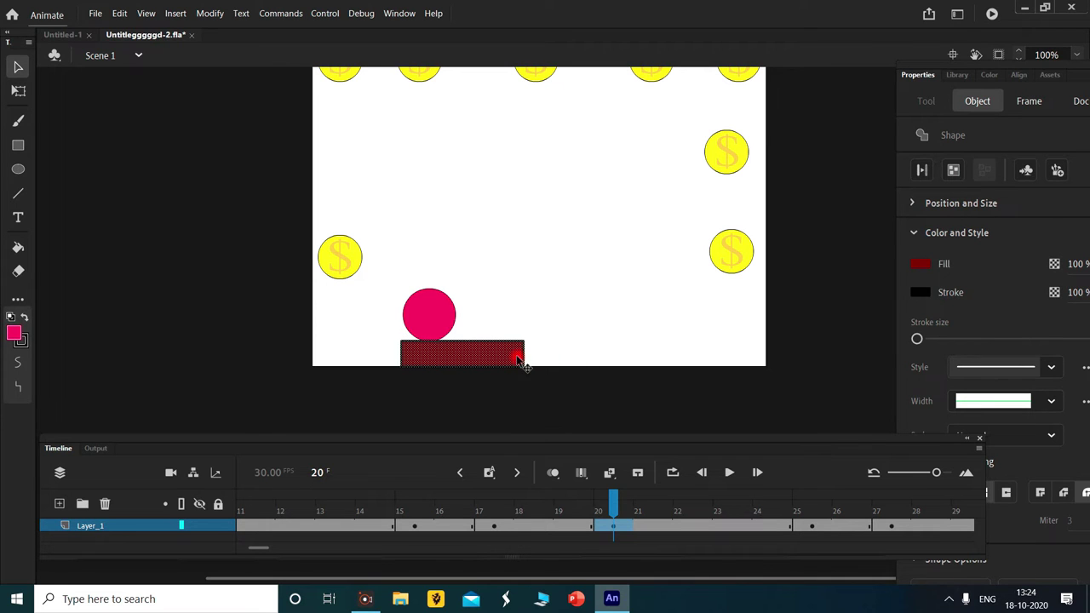
pyautogui.press('Left')
pyautogui.press('Left')
pyautogui.press('Left')
pyautogui.press('Left')
pyautogui.press('Left')
pyautogui.press('Left')
pyautogui.press('Left')
pyautogui.press('Left')
pyautogui.press('Left')
pyautogui.moveTo(612, 509); pyautogui.dragTo(812, 517)
pyautogui.click(536, 274)
pyautogui.click(512, 360)
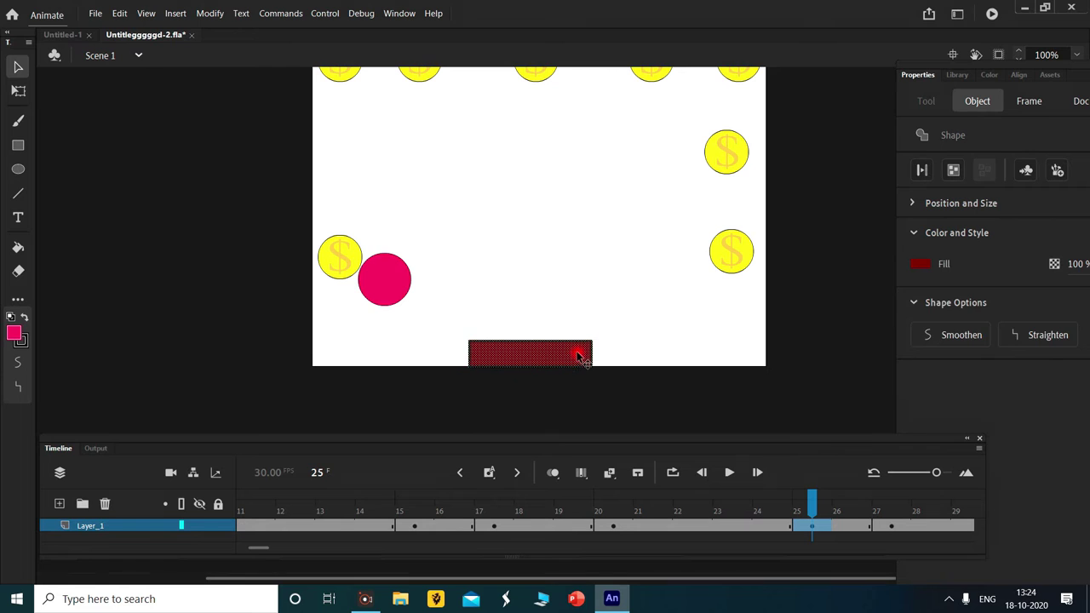
pyautogui.press('Left')
pyautogui.press('Left')
pyautogui.press('Left')
pyautogui.press('Left')
pyautogui.press('Left')
pyautogui.press('Left')
pyautogui.press('Left')
pyautogui.press('Left')
pyautogui.press('Left')
pyautogui.press('Left')
pyautogui.press('Left')
pyautogui.press('Left')
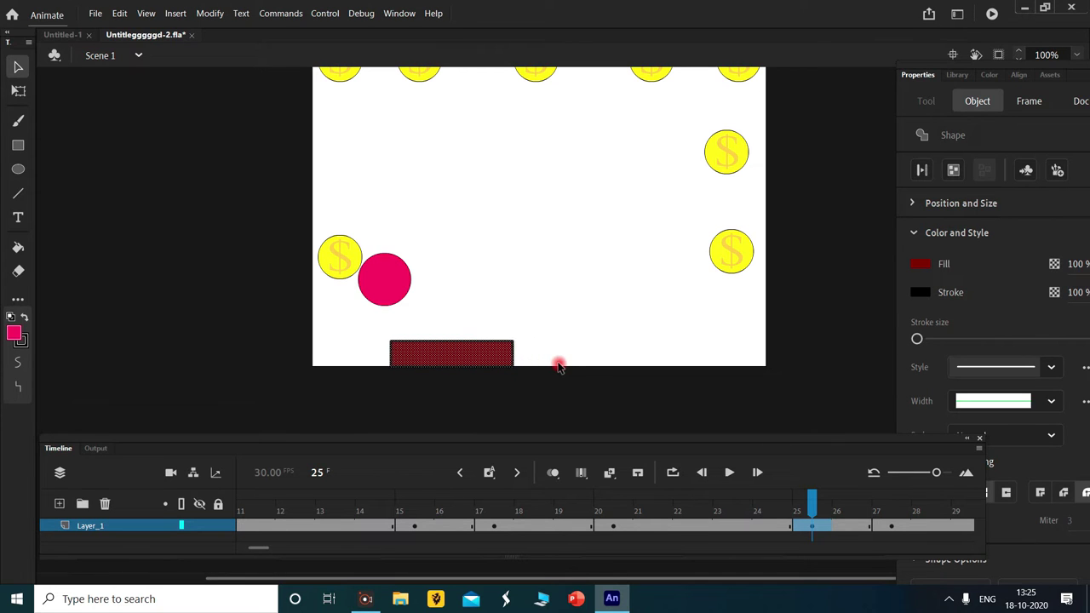
pyautogui.press('Left')
pyautogui.press('Left')
pyautogui.press('Left')
pyautogui.press('Left')
pyautogui.press('Left')
pyautogui.press('Left')
pyautogui.press('Left')
pyautogui.press('Left')
pyautogui.press('Left')
# Move the red paddle left under the ball at frames 27 and 30.
pyautogui.moveTo(260, 551); pyautogui.dragTo(267, 551)
pyautogui.moveTo(533, 505); pyautogui.dragTo(611, 504)
pyautogui.click(532, 362)
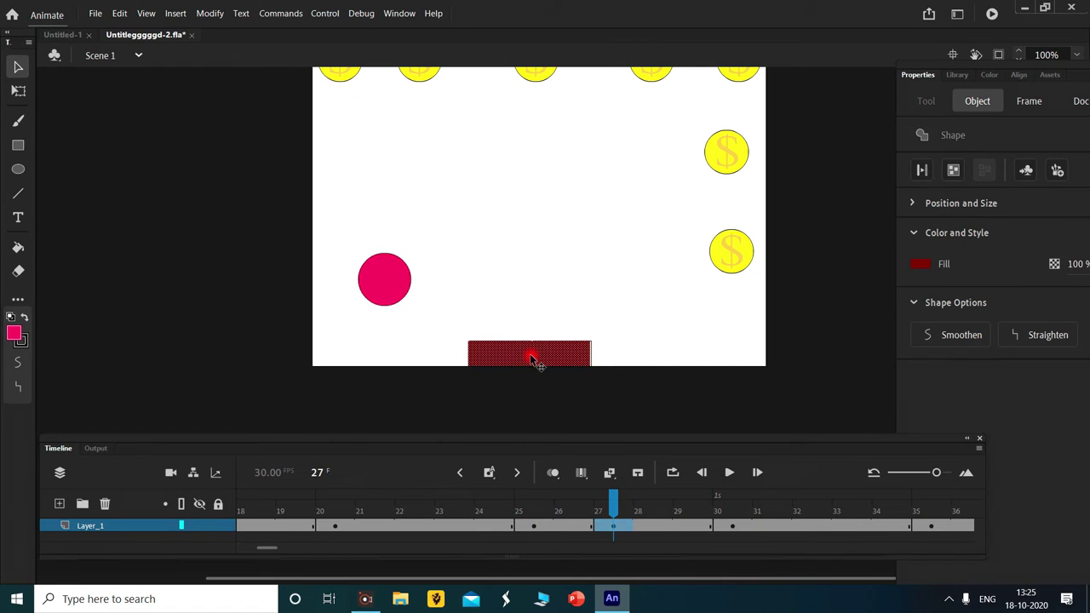
pyautogui.press('Left')
pyautogui.press('Left')
pyautogui.press('Left')
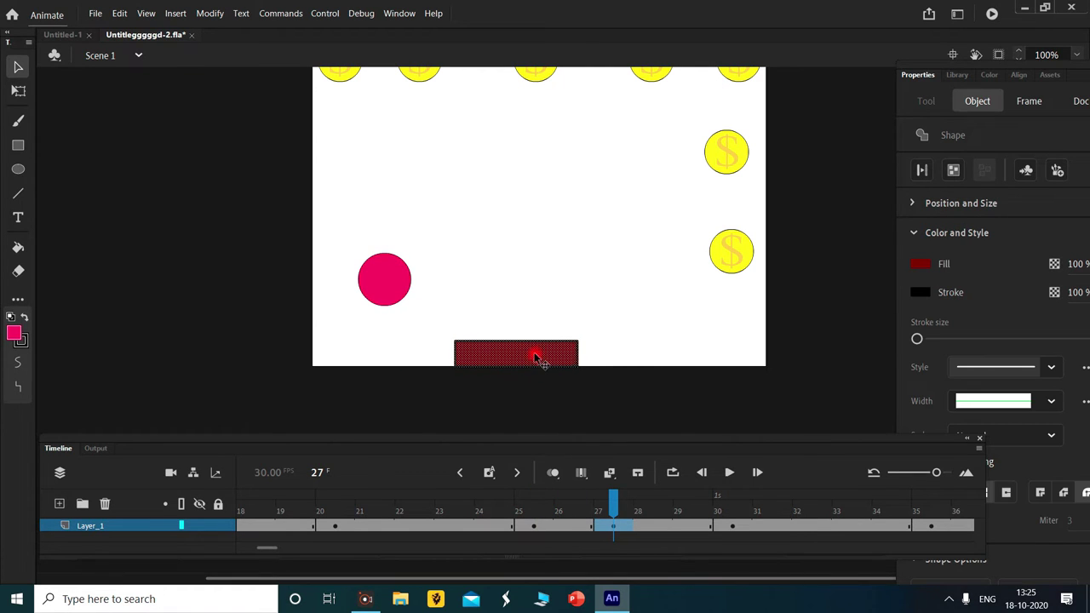
pyautogui.press('Left')
pyautogui.press('Left')
pyautogui.press('Left')
pyautogui.press('Left')
pyautogui.press('Left')
pyautogui.press('Left')
pyautogui.press('Left')
pyautogui.press('Left')
pyautogui.press('Left')
pyautogui.press('Left')
pyautogui.press('Left')
pyautogui.press('Left')
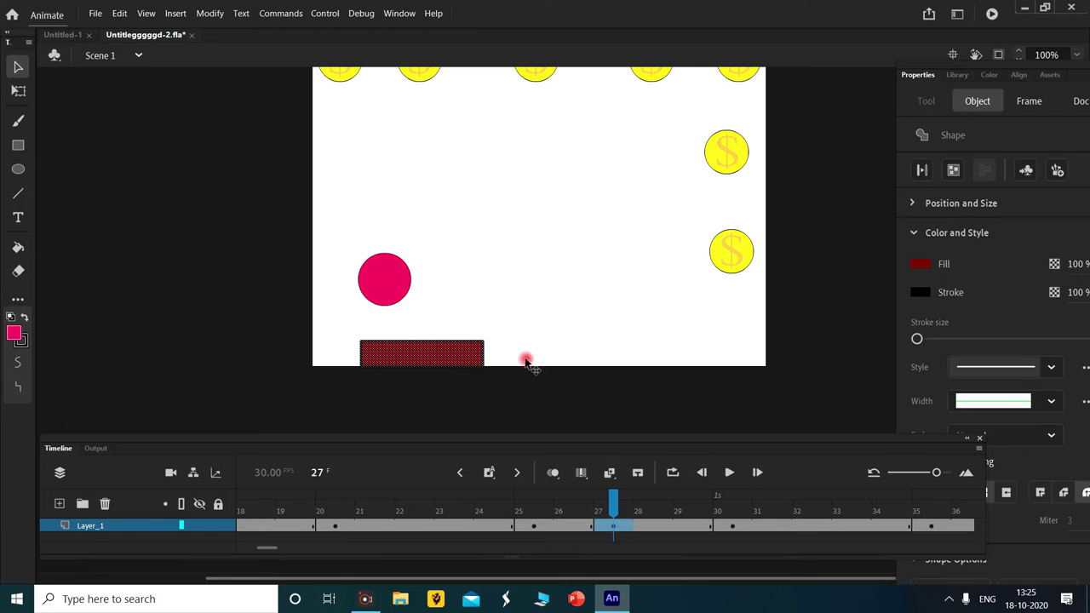
pyautogui.click(729, 521)
pyautogui.click(545, 359)
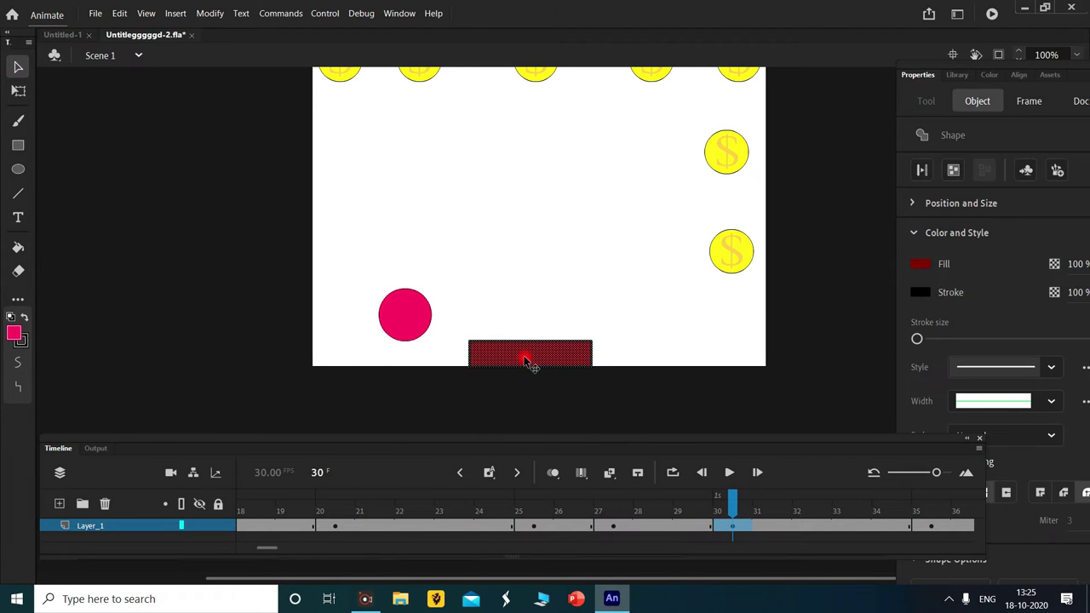
pyautogui.moveTo(528, 362); pyautogui.dragTo(444, 362)
# Move the paddle left at frame 35 and compare it with frame 37.
pyautogui.click(927, 518)
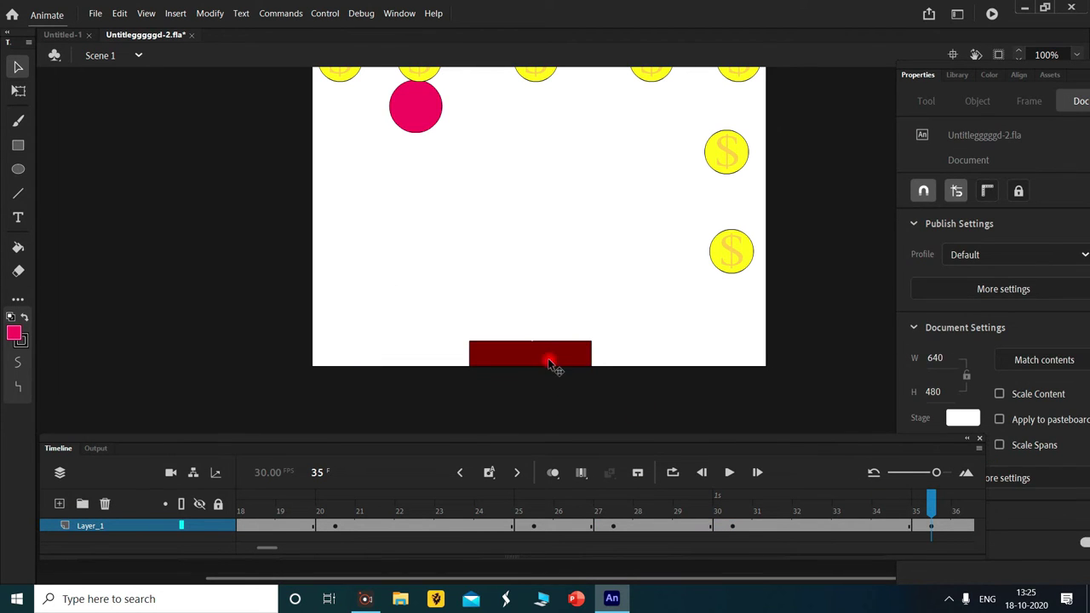
pyautogui.moveTo(548, 362); pyautogui.dragTo(511, 362)
pyautogui.moveTo(267, 547); pyautogui.dragTo(283, 548)
pyautogui.click(492, 526)
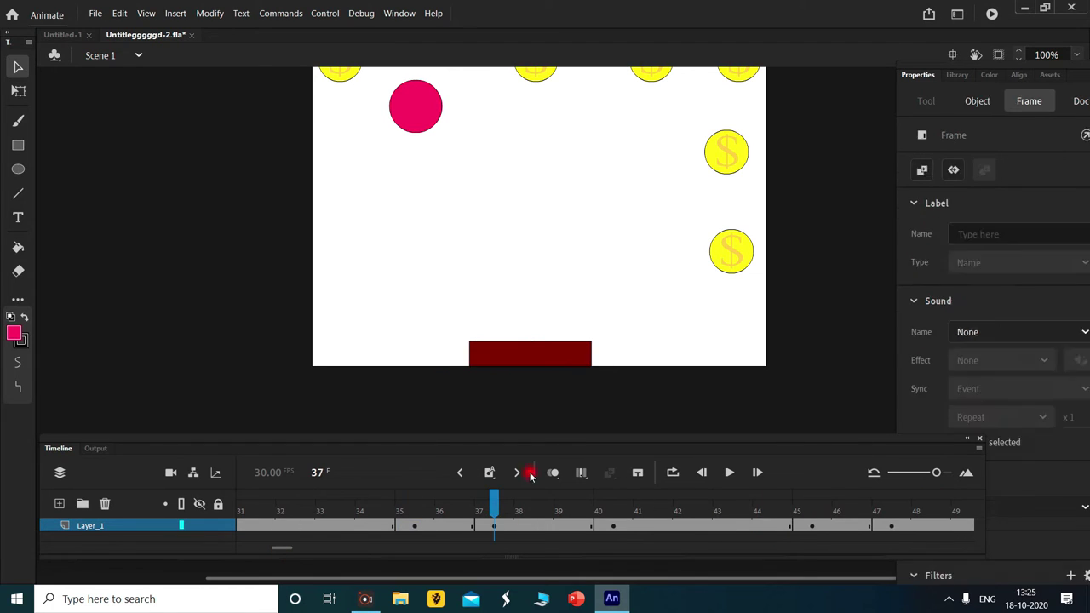
pyautogui.click(605, 361)
pyautogui.press(',')
pyautogui.press(',')
pyautogui.click(583, 346)
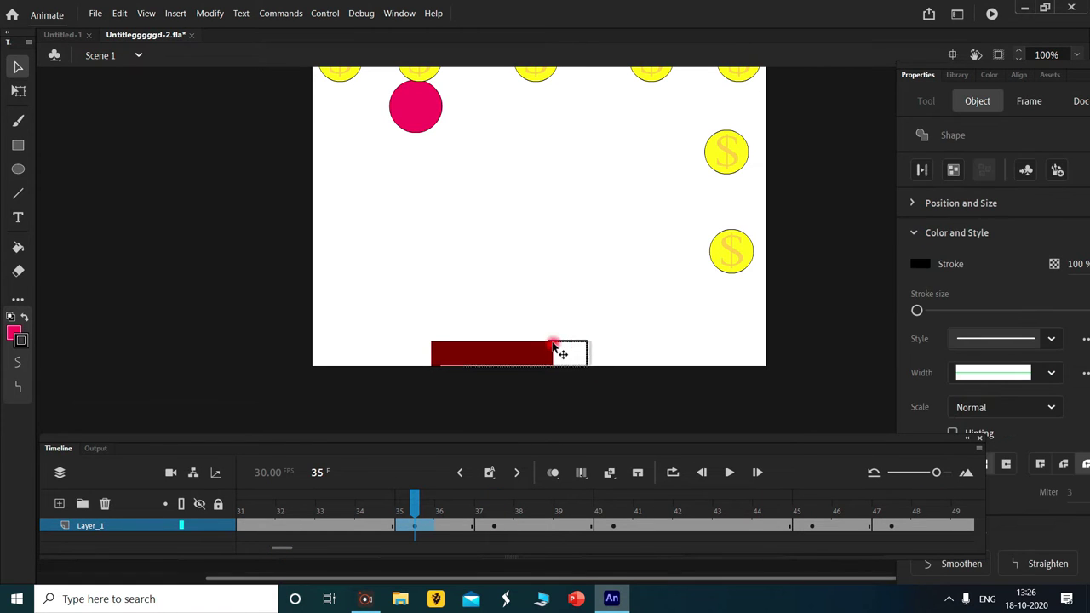
pyautogui.click(672, 367)
pyautogui.click(491, 511)
pyautogui.moveTo(494, 508)
pyautogui.mouseDown()
pyautogui.moveTo(613, 511)
pyautogui.moveTo(494, 511)
pyautogui.mouseUp()
pyautogui.click(523, 358)
pyautogui.click(414, 521)
# Move the red paddle left under the ball at frame 40.
pyautogui.moveTo(282, 548); pyautogui.dragTo(275, 548)
pyautogui.click(407, 509)
pyautogui.click(608, 521)
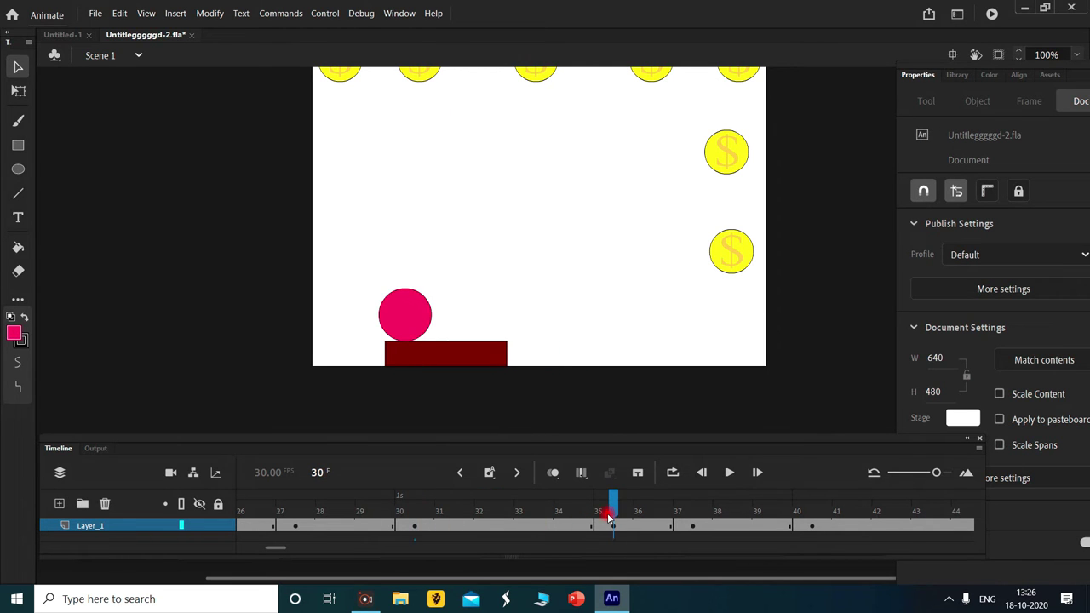
pyautogui.click(460, 353)
pyautogui.click(686, 514)
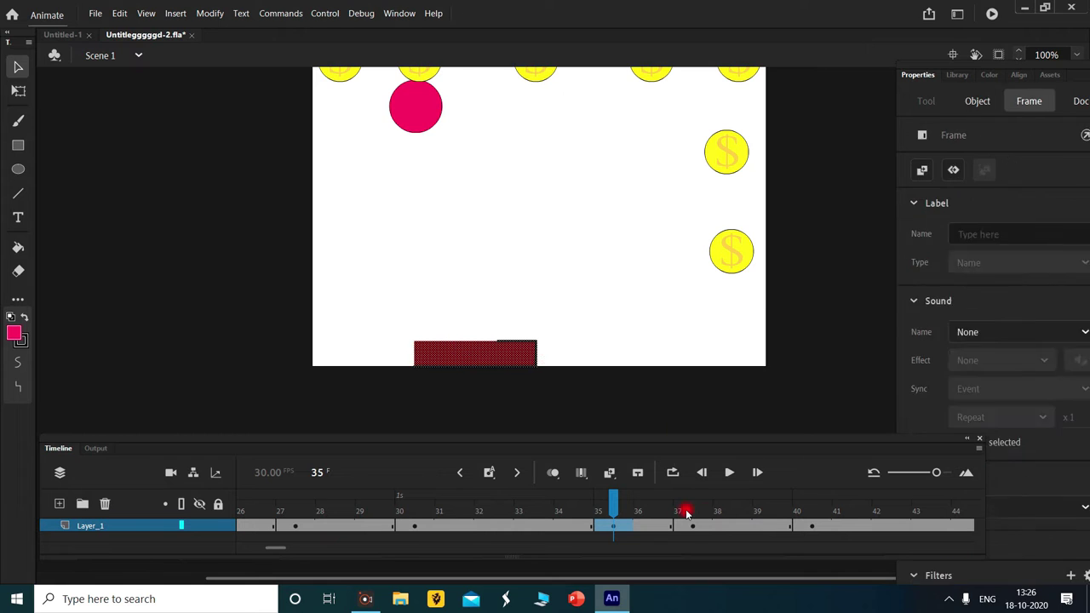
pyautogui.click(815, 518)
pyautogui.moveTo(540, 358); pyautogui.dragTo(506, 362)
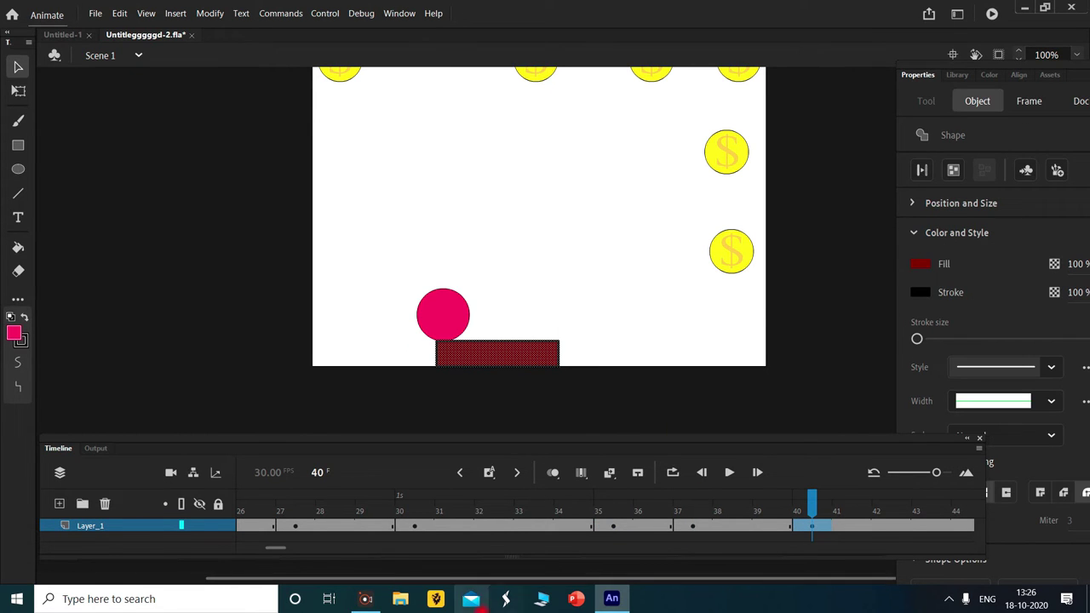
# Check the ball's path around frame 45 and move the paddle left at frame 50.
pyautogui.moveTo(278, 549); pyautogui.dragTo(284, 549)
pyautogui.click(734, 518)
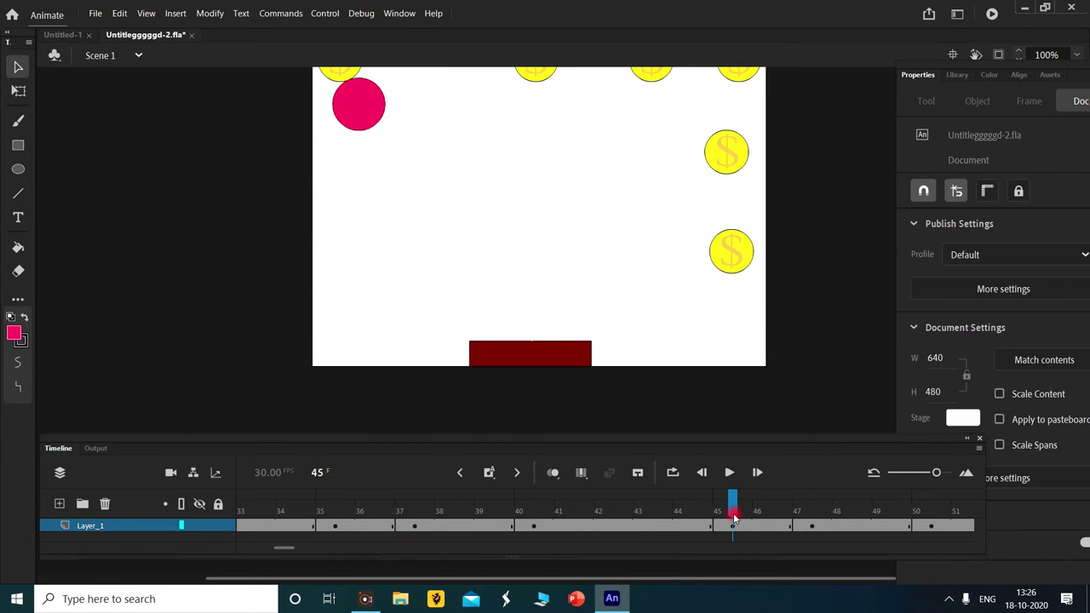
pyautogui.click(932, 526)
pyautogui.click(731, 526)
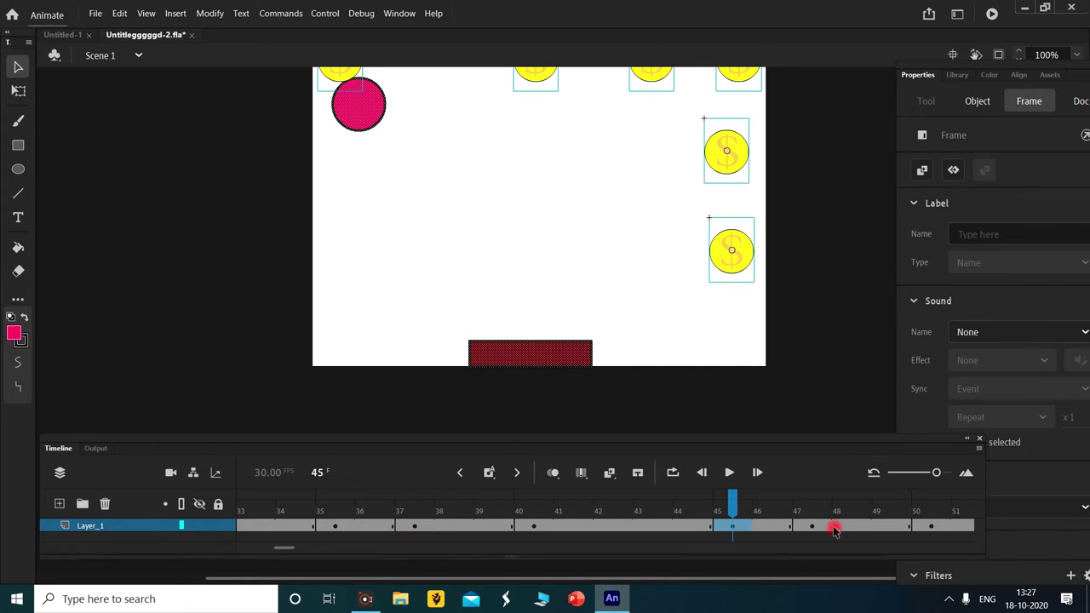
pyautogui.click(826, 526)
pyautogui.click(514, 400)
pyautogui.click(555, 362)
pyautogui.click(946, 512)
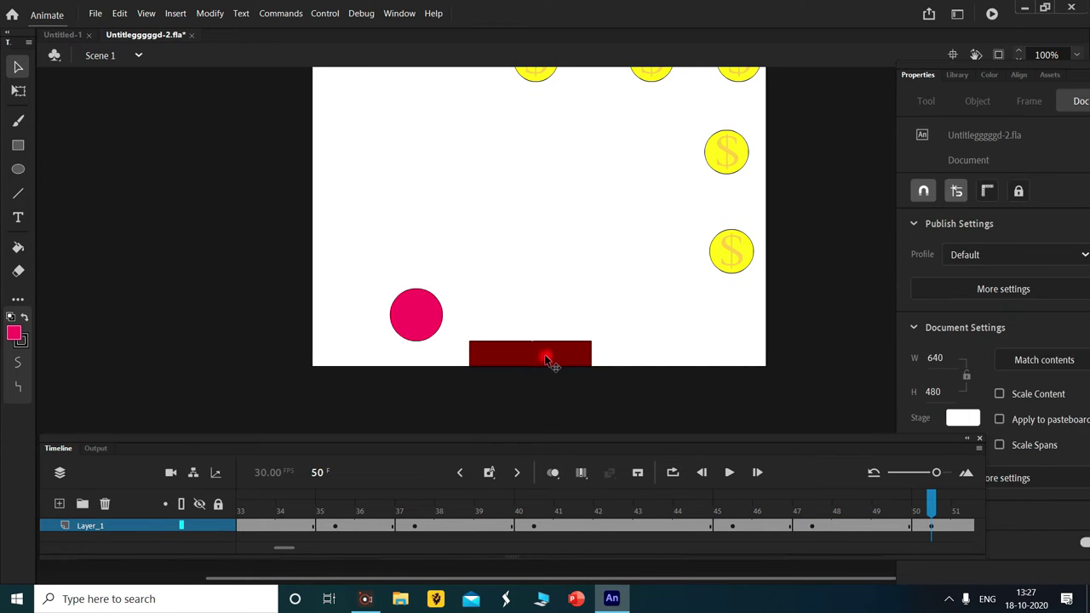
pyautogui.moveTo(550, 358); pyautogui.dragTo(443, 363)
# Move the red paddle left at frame 55 to follow the ball.
pyautogui.moveTo(296, 556); pyautogui.dragTo(309, 553)
pyautogui.click(491, 511)
pyautogui.click(289, 512)
pyautogui.click(494, 511)
pyautogui.moveTo(545, 354); pyautogui.dragTo(438, 354)
# Undo the last paddle move and shift the paddle left under the ball at frame 57.
pyautogui.hotkey('ctrl', 'z')
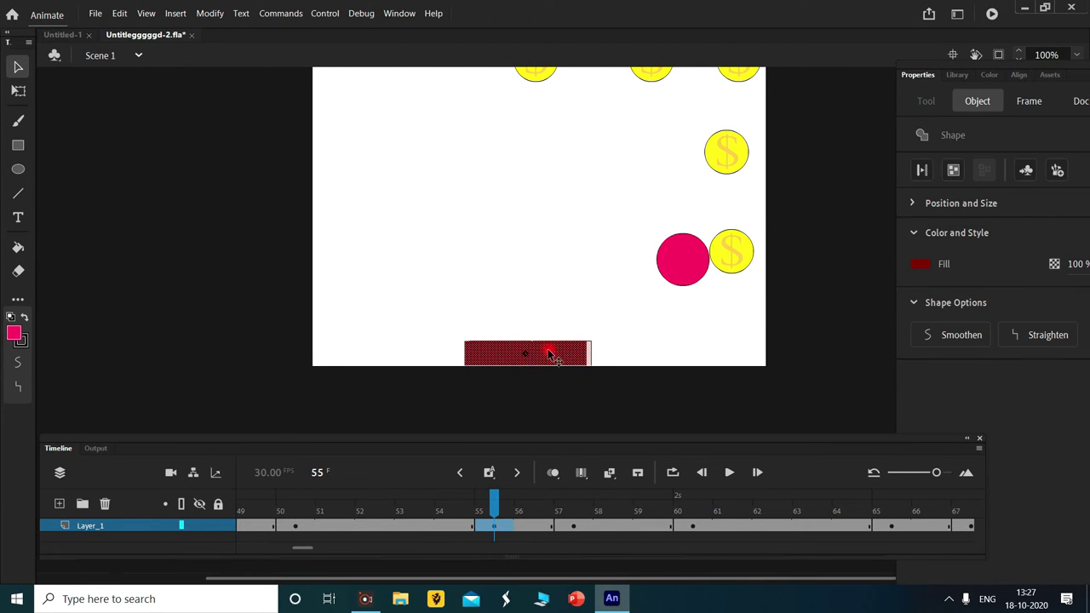
pyautogui.moveTo(555, 358); pyautogui.dragTo(441, 356)
pyautogui.click(378, 522)
pyautogui.click(491, 521)
pyautogui.click(573, 521)
pyautogui.click(555, 329)
pyautogui.click(522, 358)
pyautogui.moveTo(522, 359); pyautogui.dragTo(448, 359)
# Step through frames 60 to 75 and move the paddle right under the ball at frame 80.
pyautogui.press('.')
pyautogui.press('.')
pyautogui.press('.')
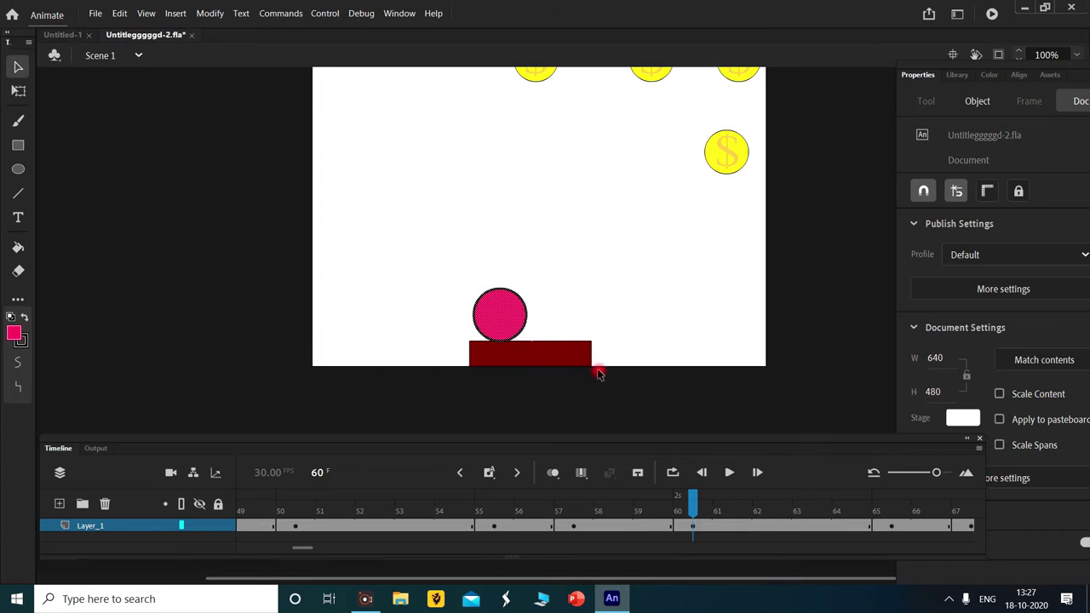
pyautogui.moveTo(305, 548); pyautogui.dragTo(316, 550)
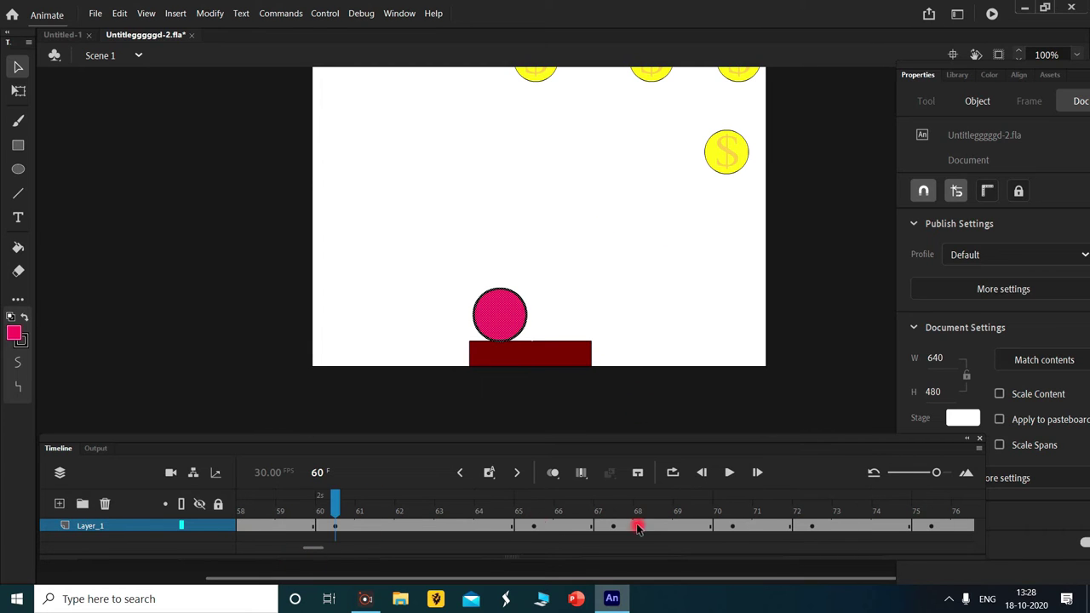
pyautogui.click(533, 508)
pyautogui.moveTo(561, 511); pyautogui.dragTo(916, 511)
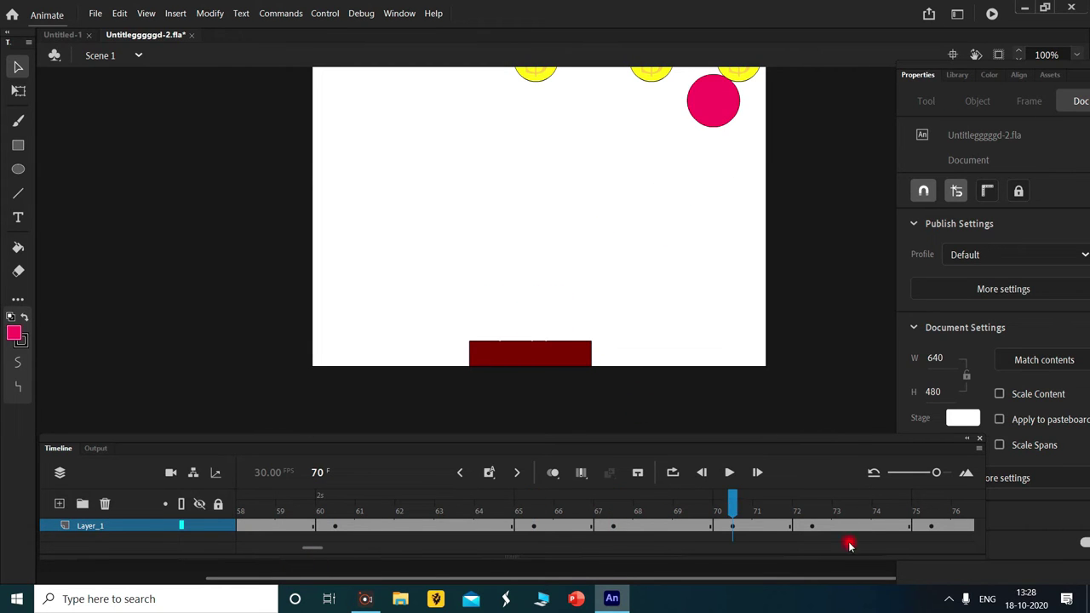
pyautogui.click(530, 345)
pyautogui.moveTo(570, 358); pyautogui.dragTo(638, 357)
pyautogui.moveTo(313, 548); pyautogui.dragTo(329, 550)
pyautogui.click(493, 512)
pyautogui.moveTo(523, 350); pyautogui.dragTo(582, 360)
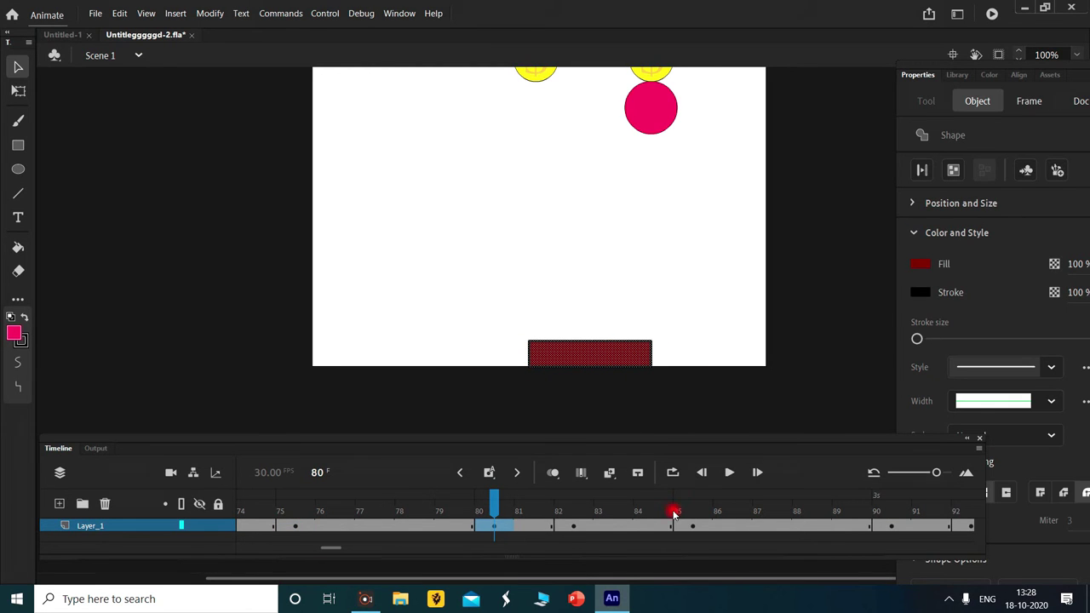
# Move the paddle right under the ball at frames 82 and 85.
pyautogui.click(573, 526)
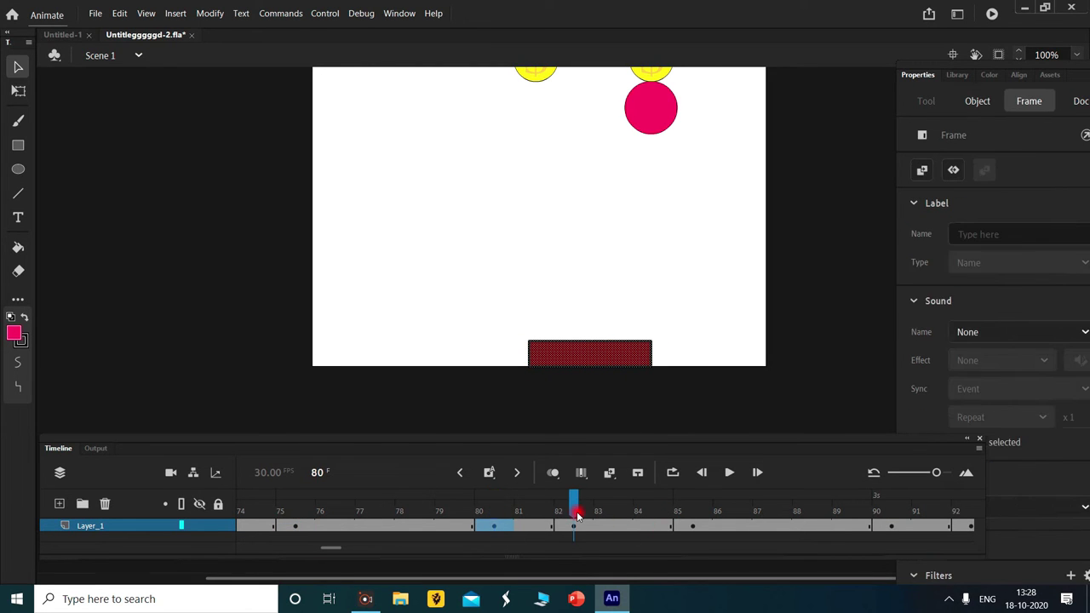
pyautogui.click(546, 357)
pyautogui.moveTo(549, 360); pyautogui.dragTo(611, 361)
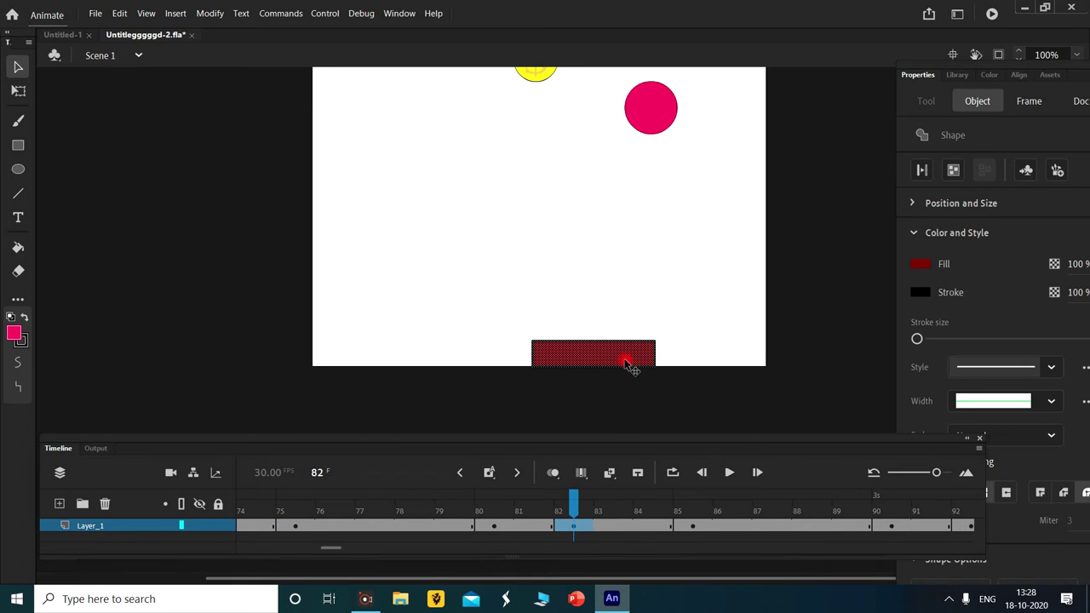
pyautogui.click(688, 509)
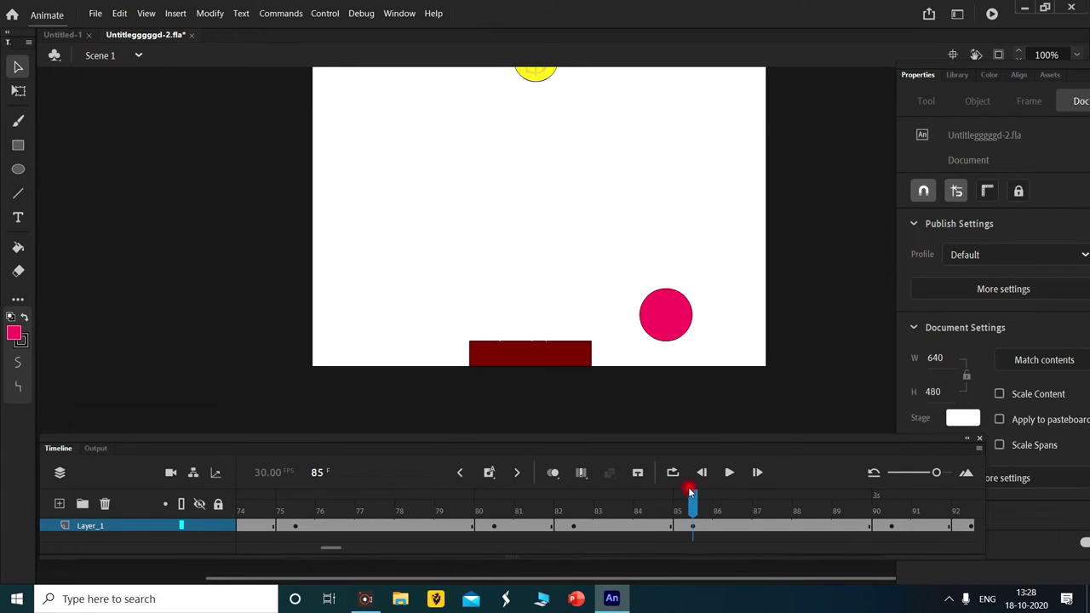
pyautogui.click(569, 506)
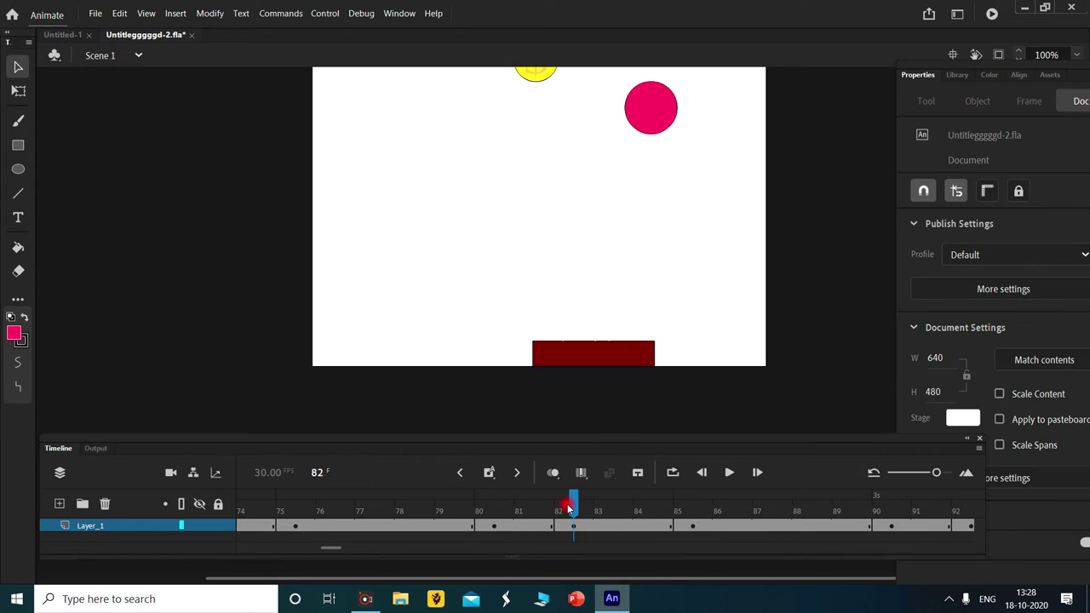
pyautogui.click(688, 511)
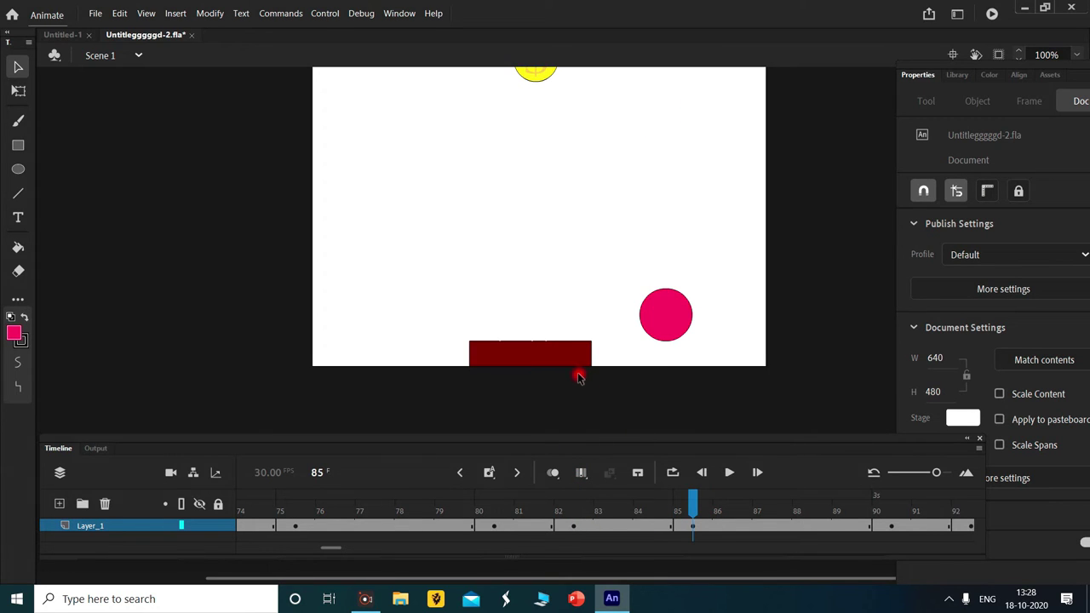
pyautogui.moveTo(565, 363); pyautogui.dragTo(698, 361)
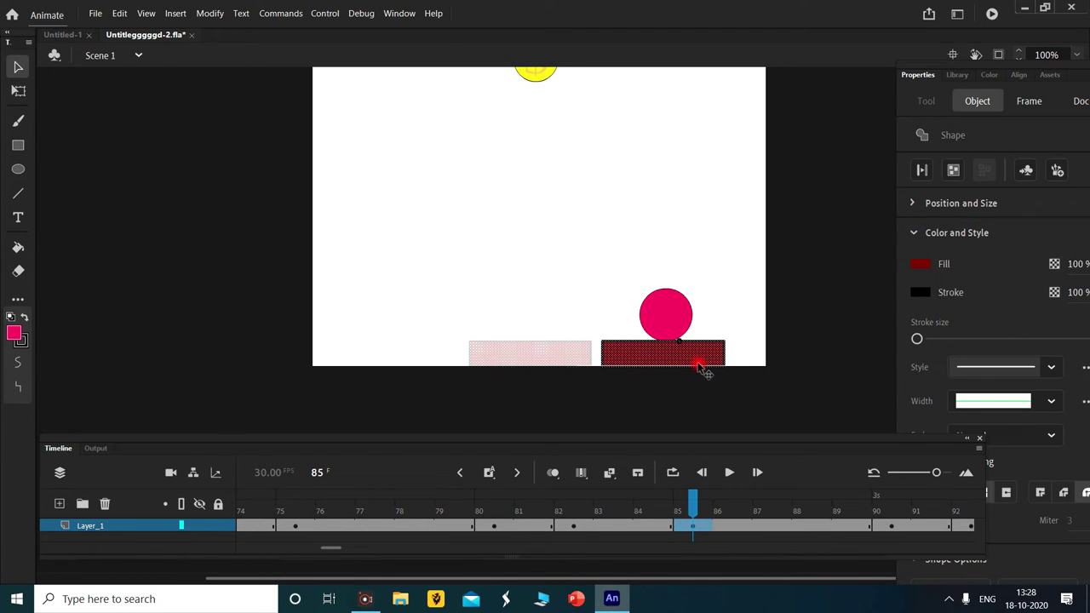
pyautogui.click(562, 317)
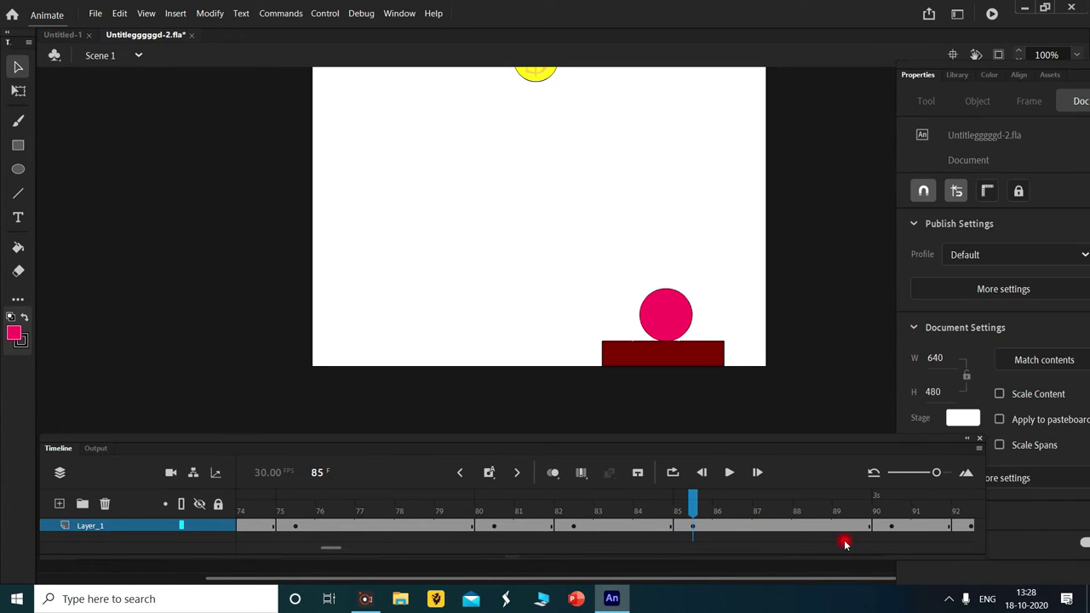
# Shift the paddle right at frames 90 and 92, then preview through to frame 104.
pyautogui.click(885, 515)
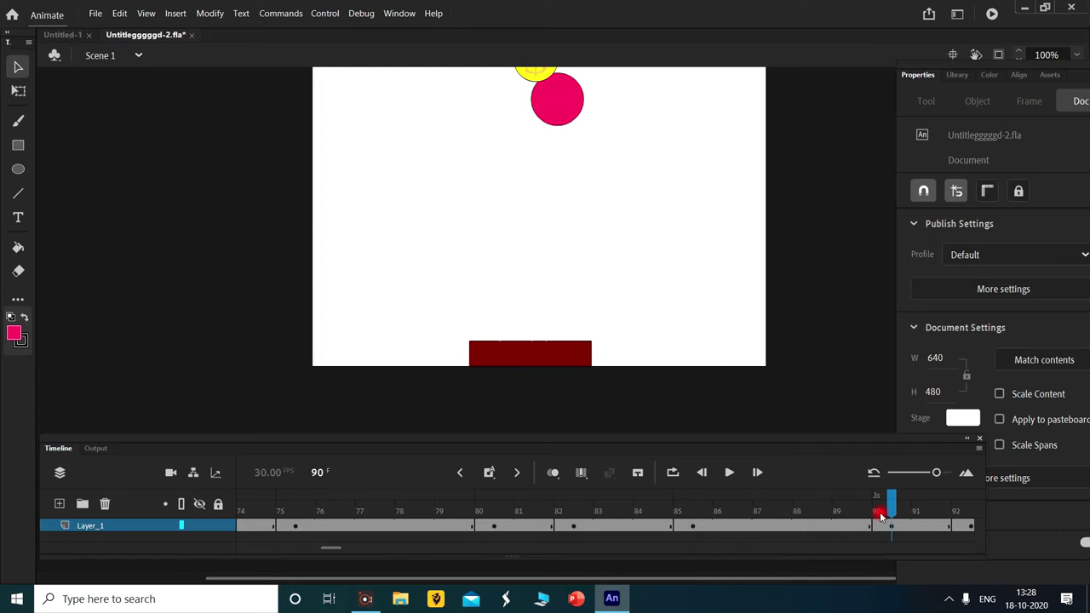
pyautogui.click(543, 355)
pyautogui.moveTo(543, 355); pyautogui.dragTo(671, 354)
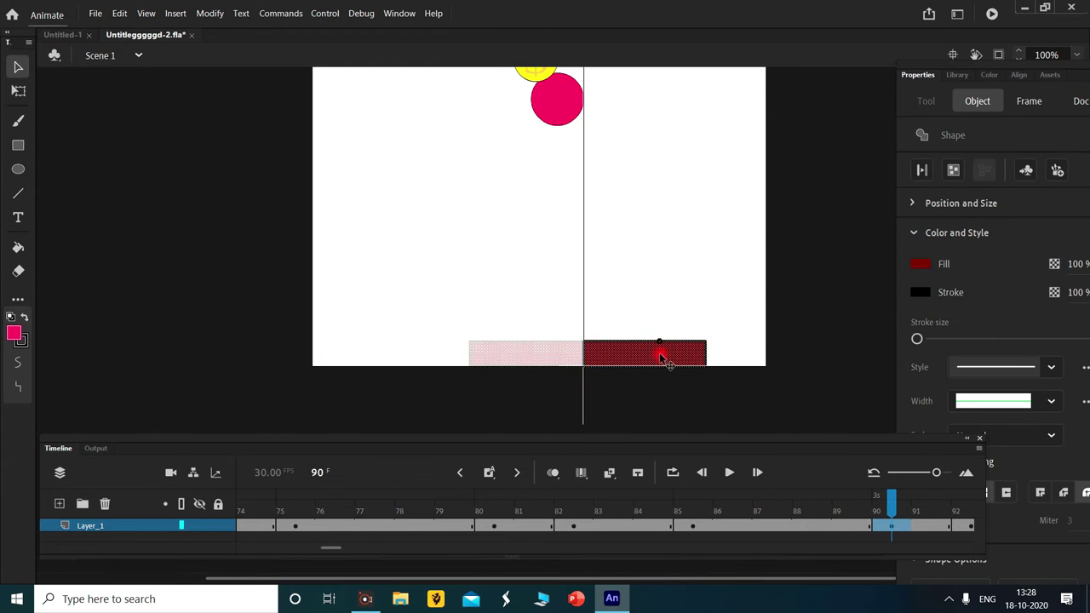
pyautogui.hscroll(3, 488, 507)
pyautogui.click(487, 507)
pyautogui.moveTo(570, 345); pyautogui.dragTo(621, 360)
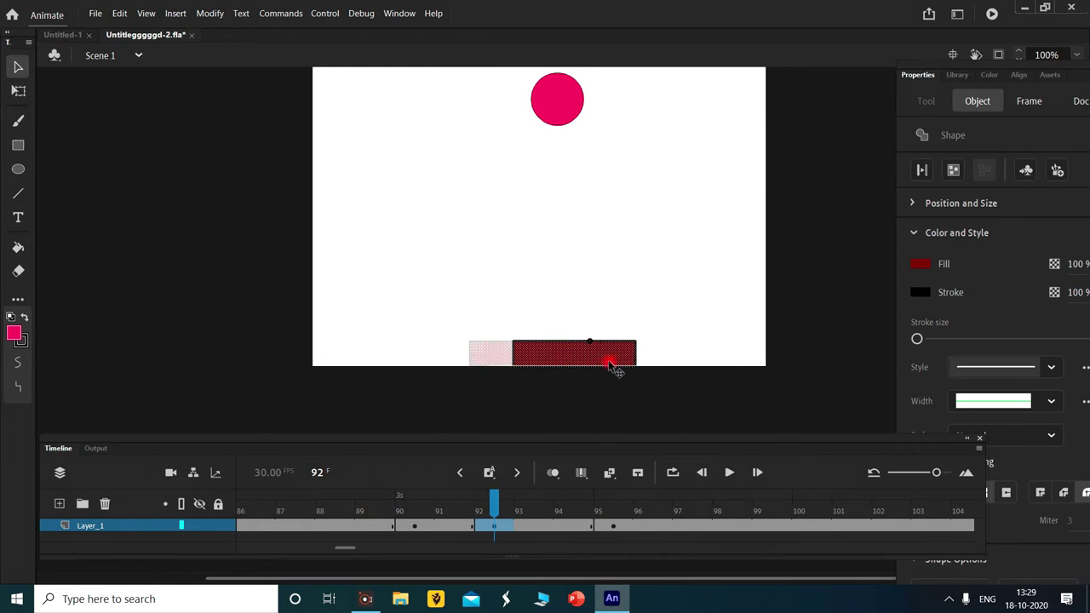
pyautogui.click(610, 513)
pyautogui.moveTo(616, 509); pyautogui.dragTo(846, 514)
pyautogui.click(966, 529)
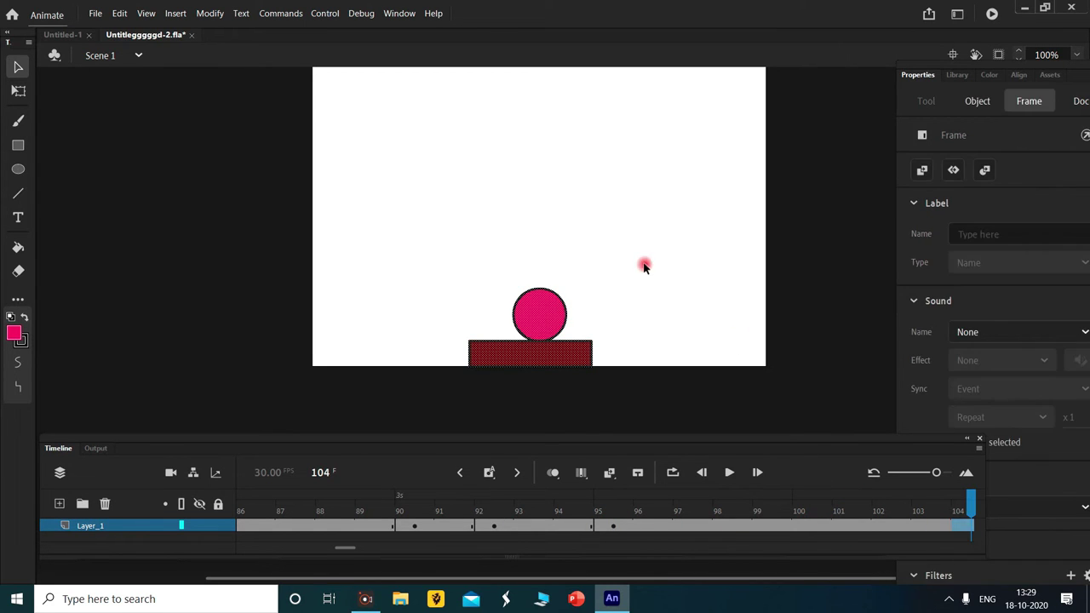
pyautogui.click(633, 294)
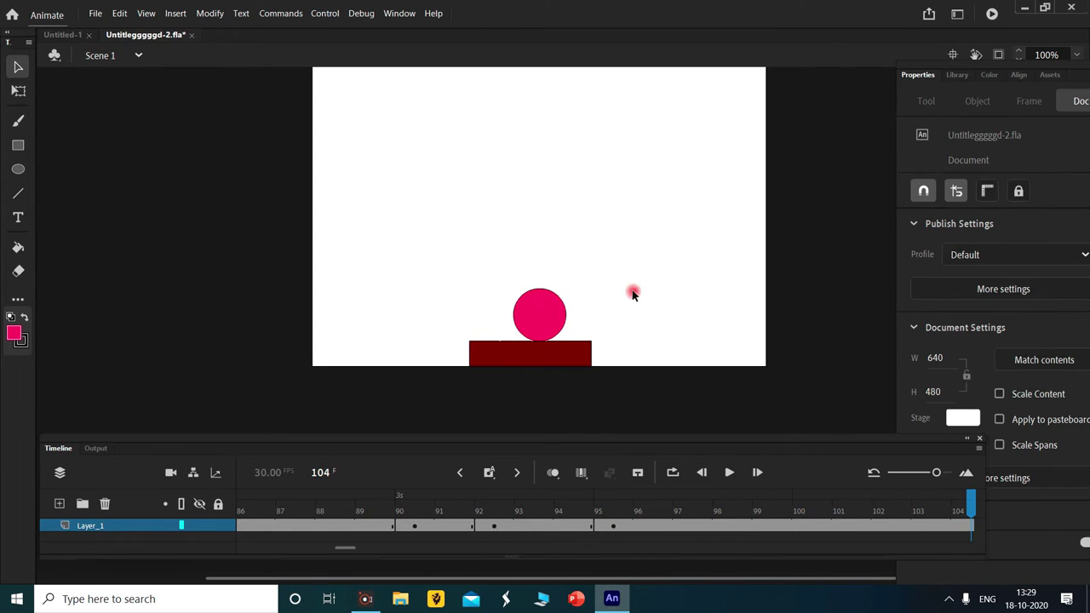
# Add a 'game over' text box above the ball and colour its text yellow.
pyautogui.click(18, 217)
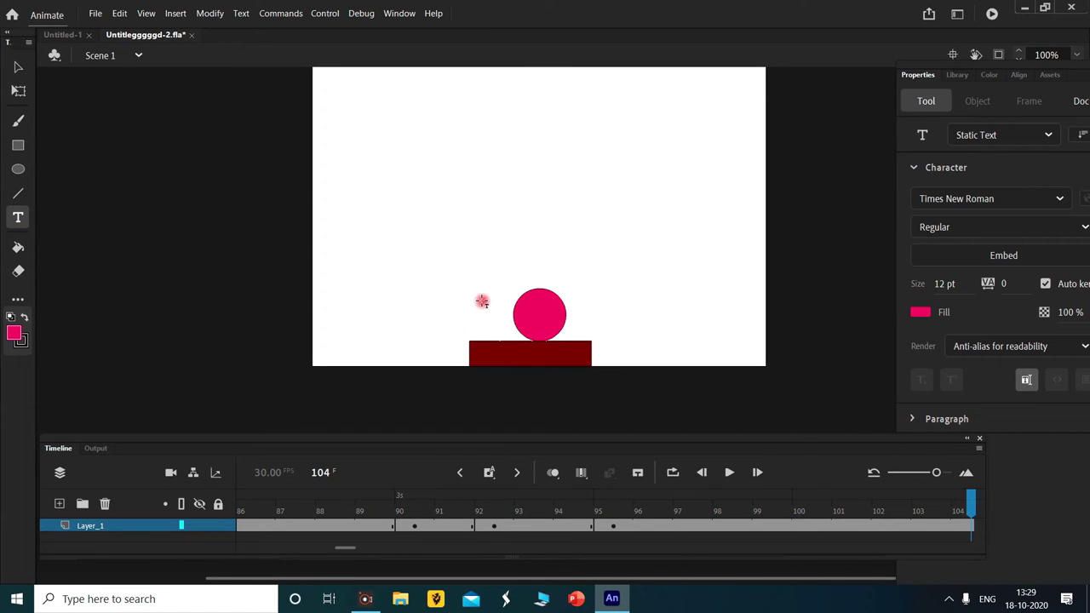
pyautogui.moveTo(423, 185)
pyautogui.mouseDown()
pyautogui.moveTo(623, 248)
pyautogui.moveTo(642, 280)
pyautogui.mouseUp()
pyautogui.write('game over')
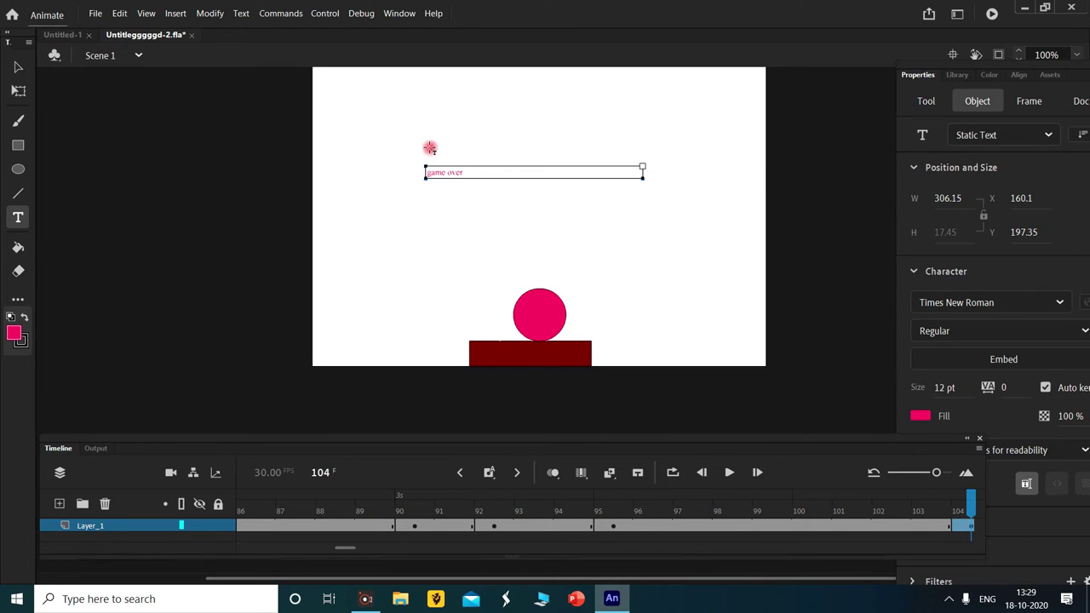
pyautogui.moveTo(484, 173); pyautogui.dragTo(441, 186)
pyautogui.hotkey('ctrl', 'a')
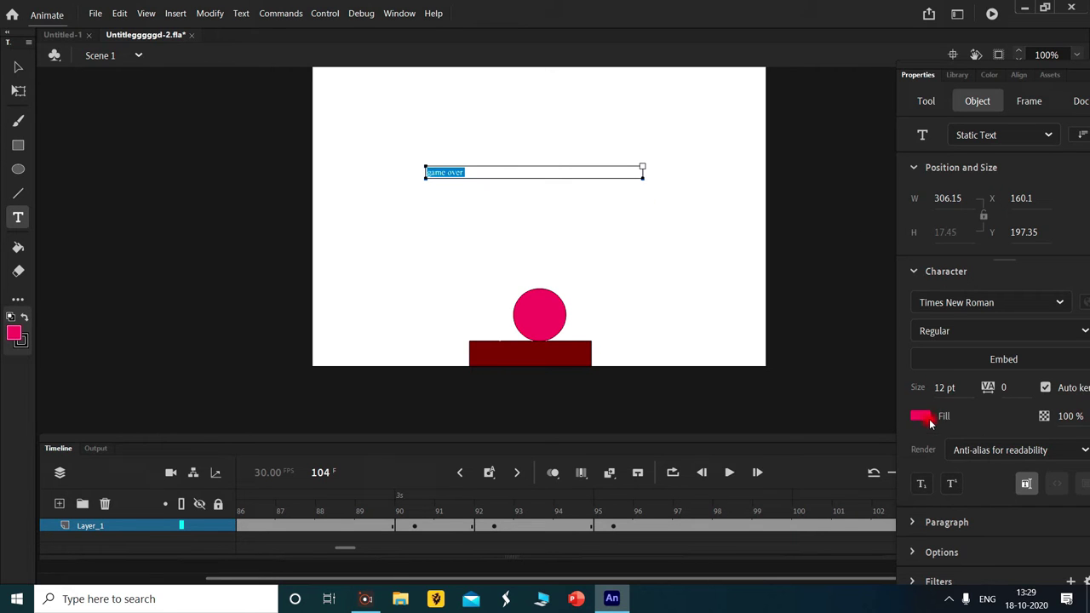
pyautogui.click(922, 416)
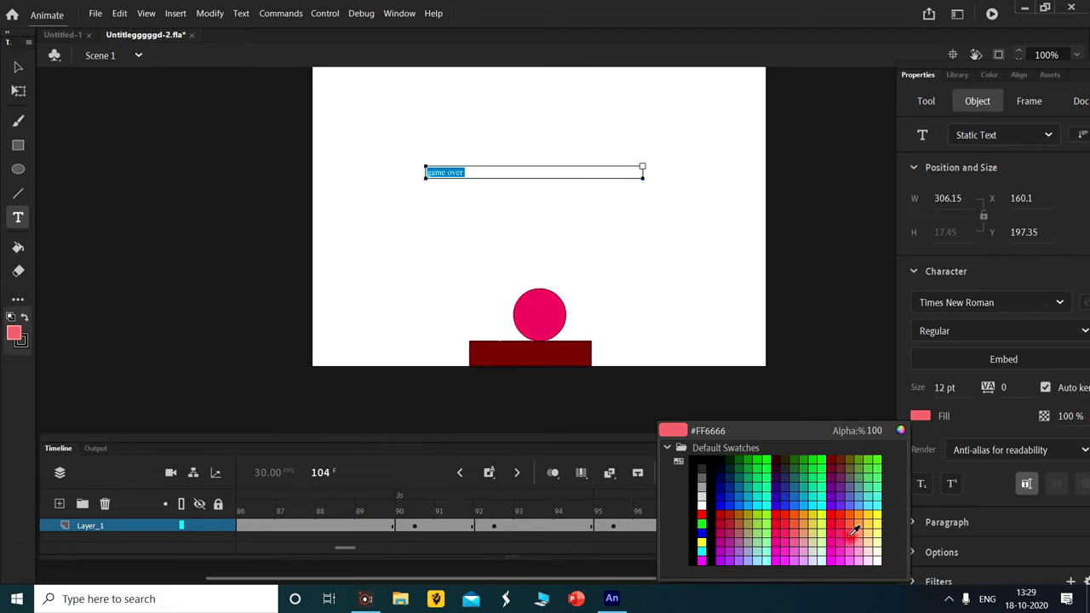
pyautogui.click(882, 518)
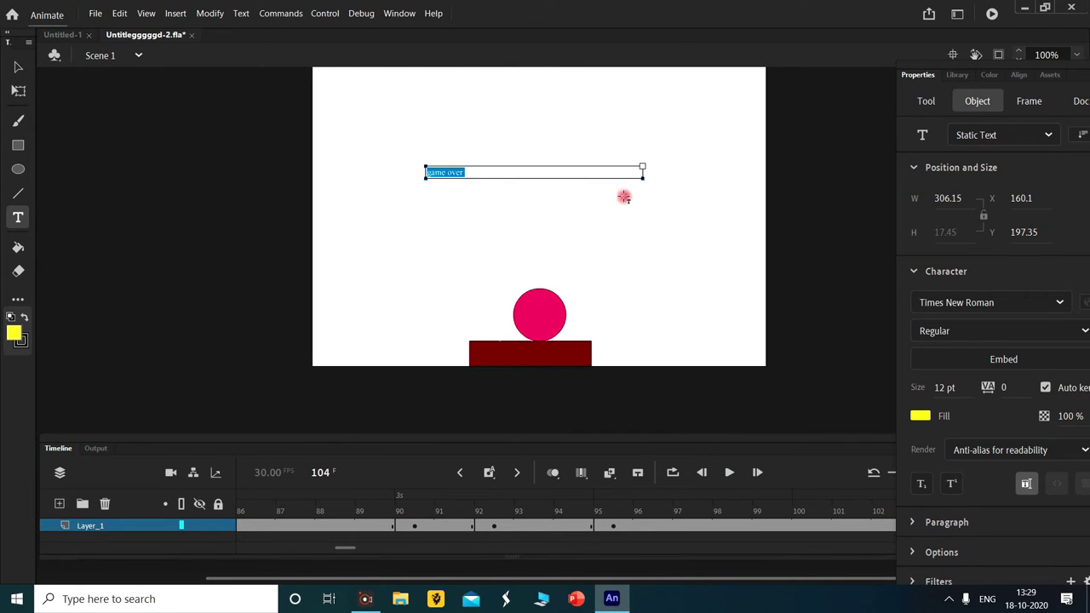
pyautogui.click(624, 196)
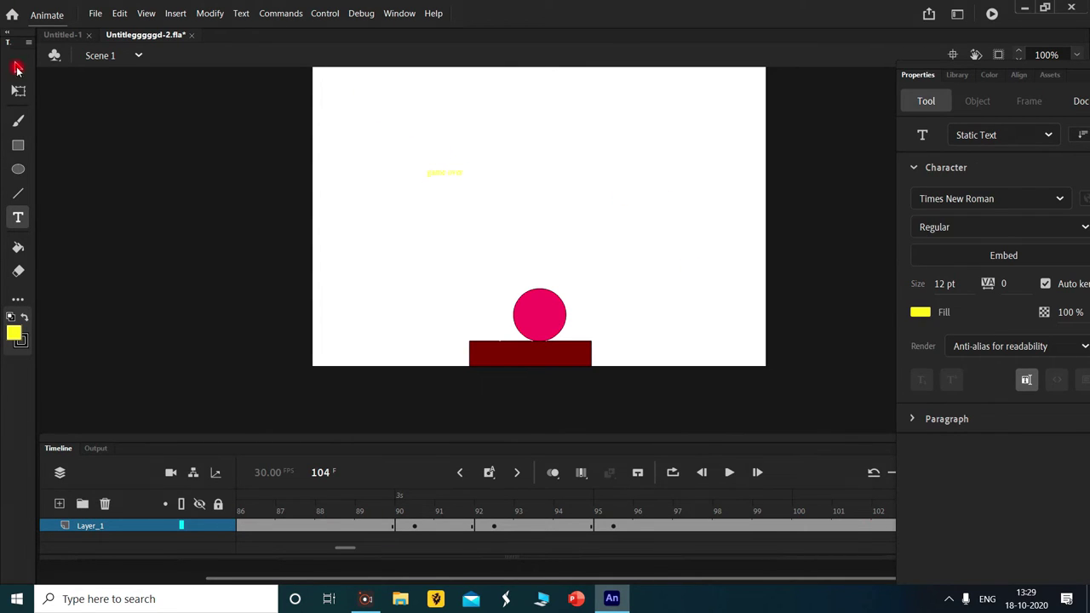
# Narrow the 'game over' text box to fit the words.
pyautogui.click(17, 68)
pyautogui.click(427, 169)
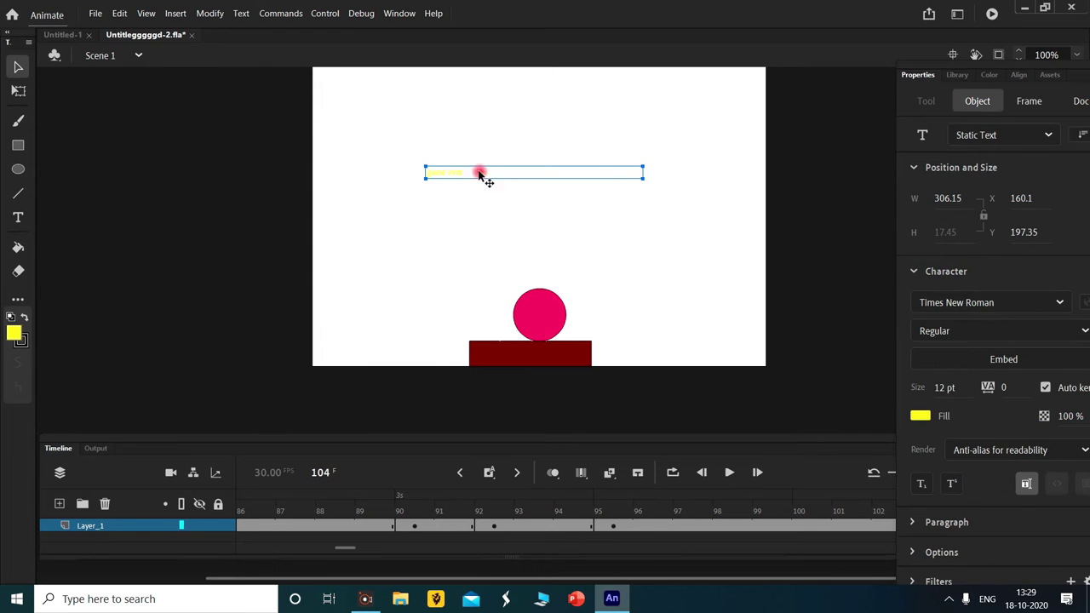
pyautogui.moveTo(642, 174)
pyautogui.mouseDown()
pyautogui.moveTo(438, 195)
pyautogui.moveTo(451, 175)
pyautogui.moveTo(474, 174)
pyautogui.mouseUp()
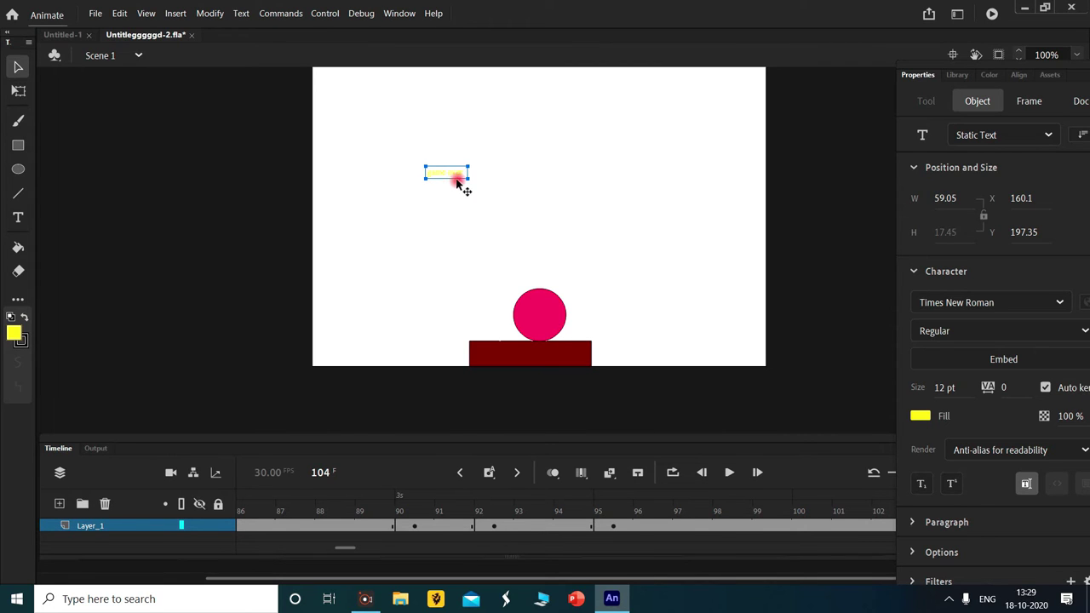
pyautogui.click(233, 126)
pyautogui.click(18, 90)
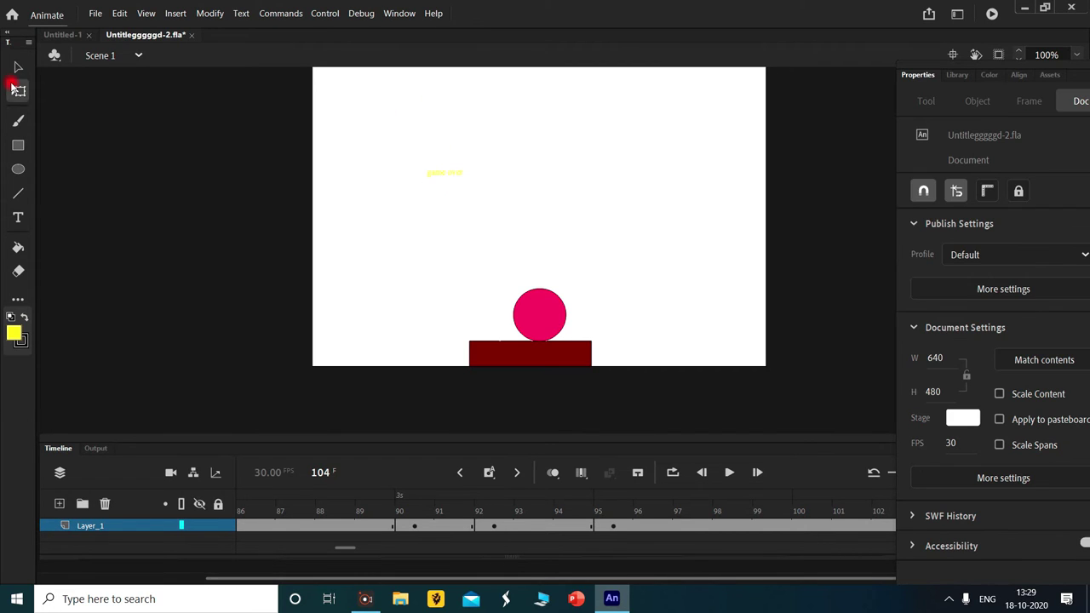
# Enlarge the 'game over' text to span nearly the full stage width above the ball.
pyautogui.click(456, 173)
pyautogui.moveTo(446, 183); pyautogui.dragTo(414, 289)
pyautogui.moveTo(467, 176)
pyautogui.mouseDown()
pyautogui.moveTo(698, 203)
pyautogui.moveTo(661, 213)
pyautogui.mouseUp()
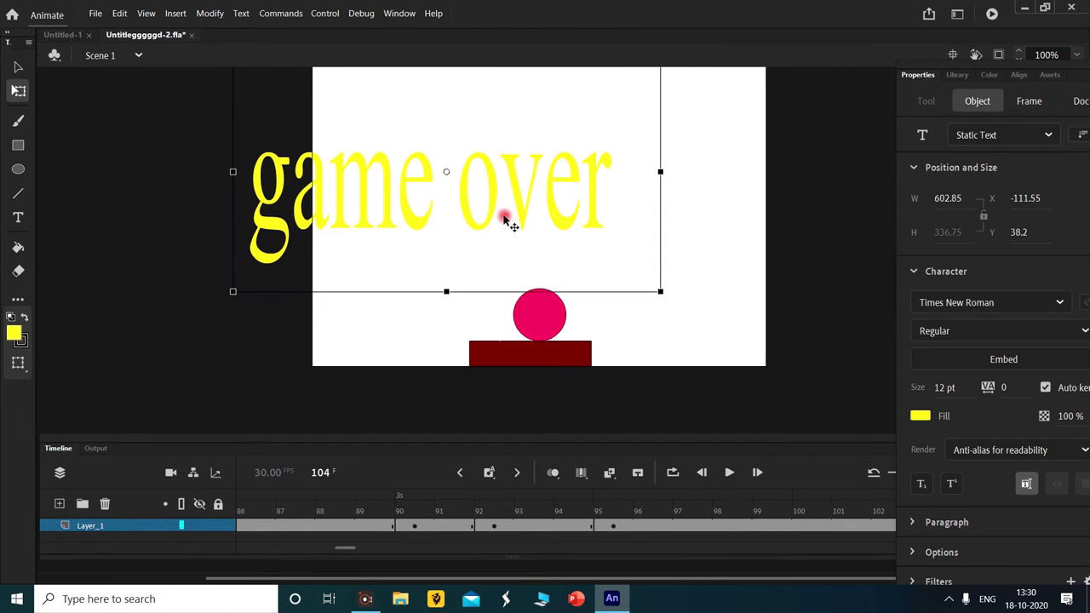
pyautogui.moveTo(433, 178)
pyautogui.mouseDown()
pyautogui.moveTo(530, 173)
pyautogui.moveTo(532, 184)
pyautogui.mouseUp()
pyautogui.click(624, 318)
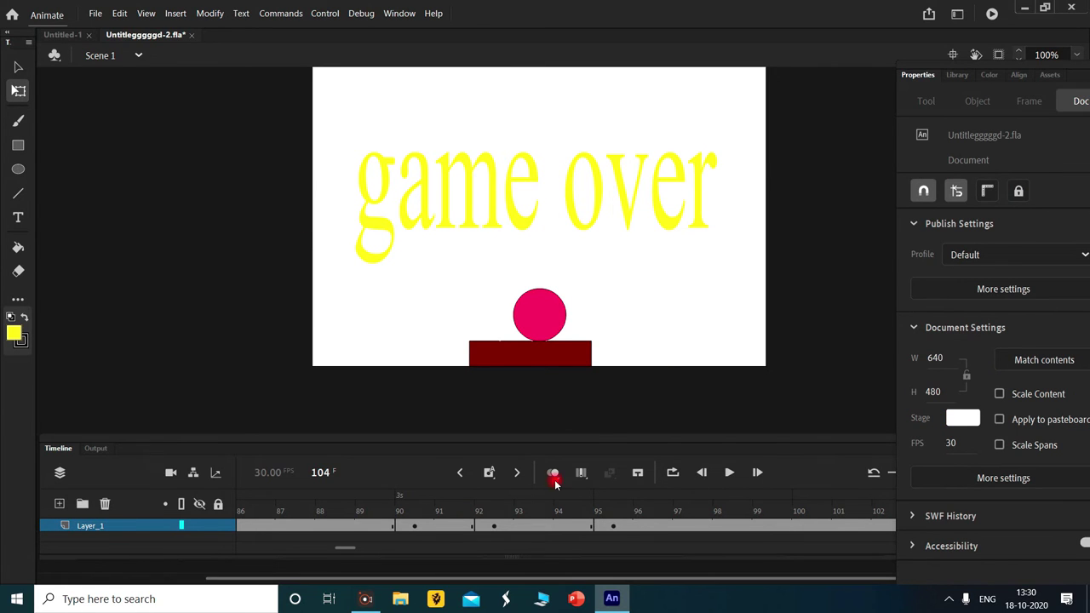
# Move to frame 108 on Layer_1 and select the 'game over' text there.
pyautogui.click(363, 551)
pyautogui.moveTo(351, 554)
pyautogui.mouseDown()
pyautogui.moveTo(372, 551)
pyautogui.moveTo(363, 559)
pyautogui.mouseUp()
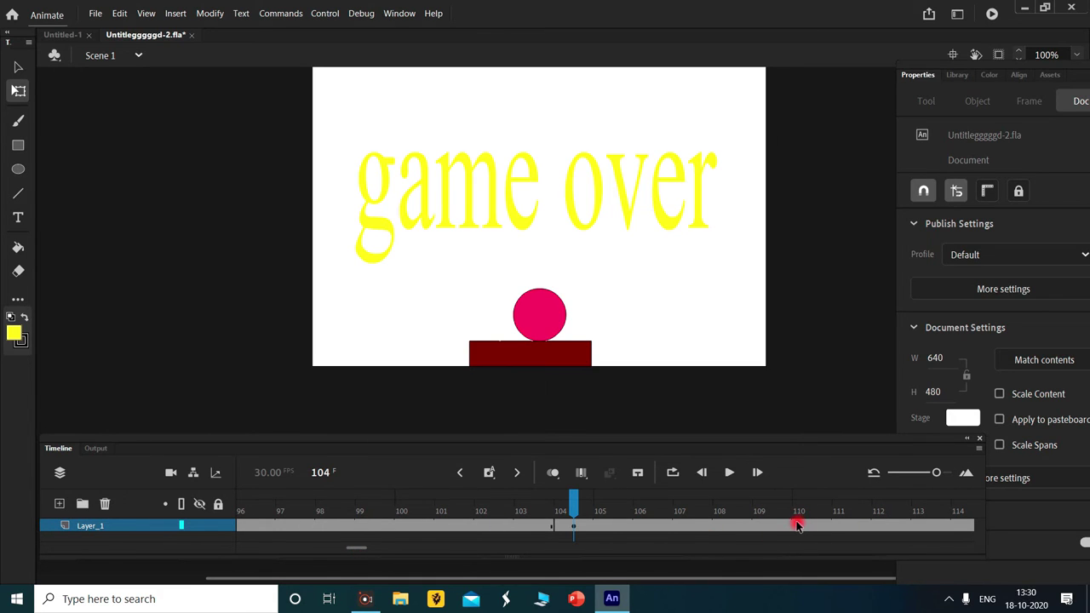
pyautogui.click(721, 526)
pyautogui.click(654, 195)
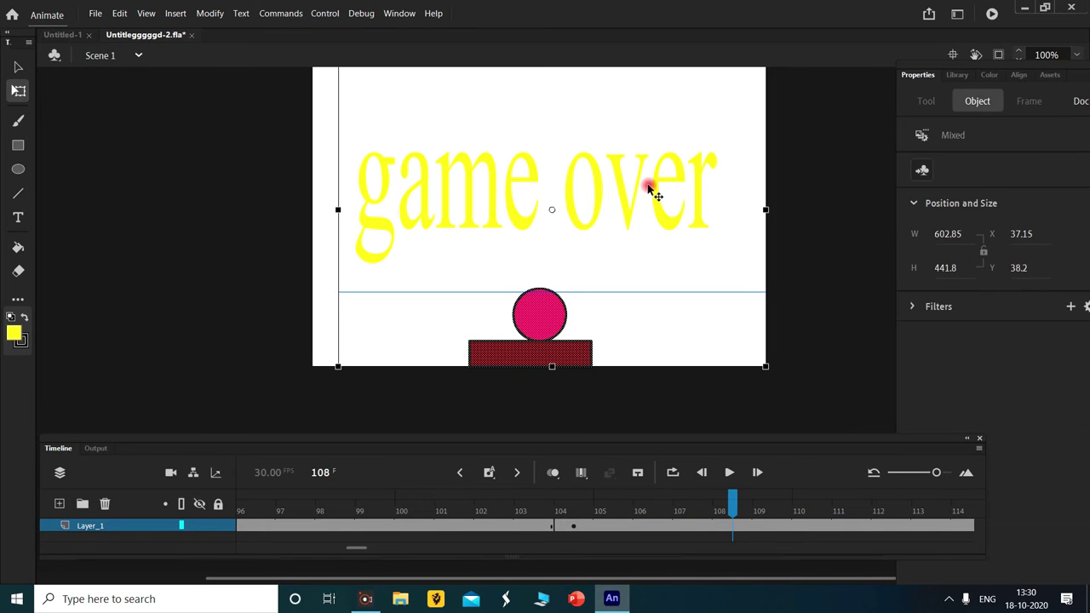
pyautogui.moveTo(767, 209)
pyautogui.mouseDown()
pyautogui.moveTo(721, 225)
pyautogui.moveTo(762, 219)
pyautogui.mouseUp()
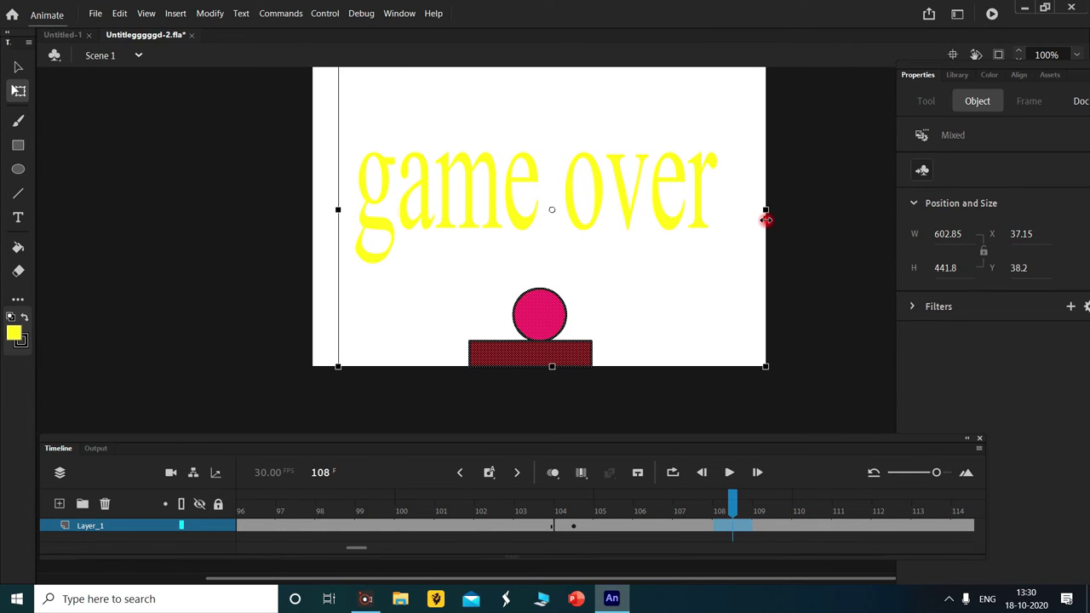
# Squeeze the text narrow at frame 108, then mirror it at frame 111.
pyautogui.click(768, 221)
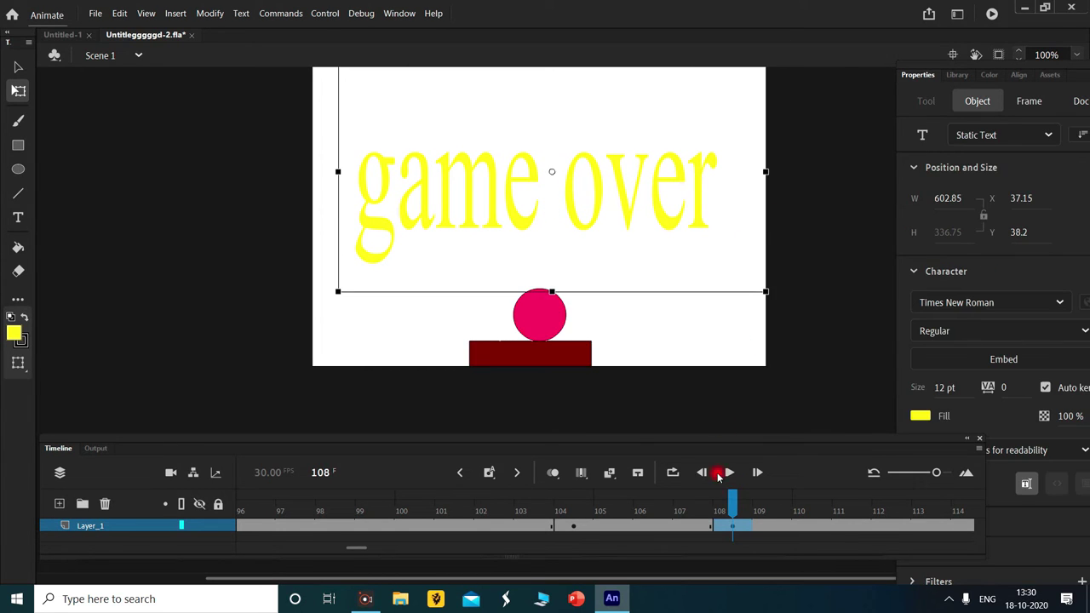
pyautogui.moveTo(767, 171); pyautogui.dragTo(594, 194)
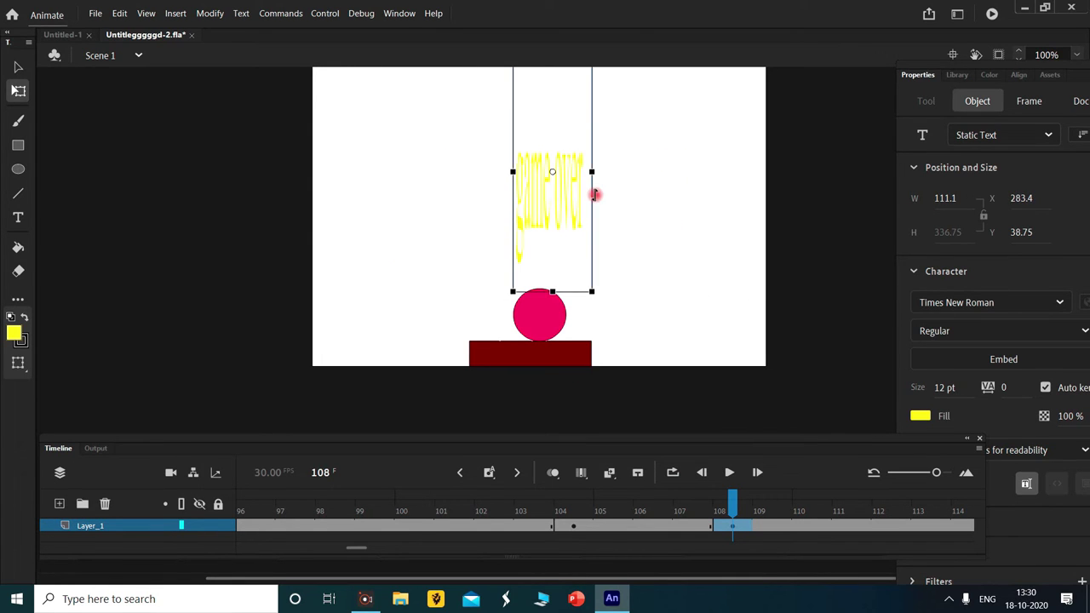
pyautogui.click(852, 529)
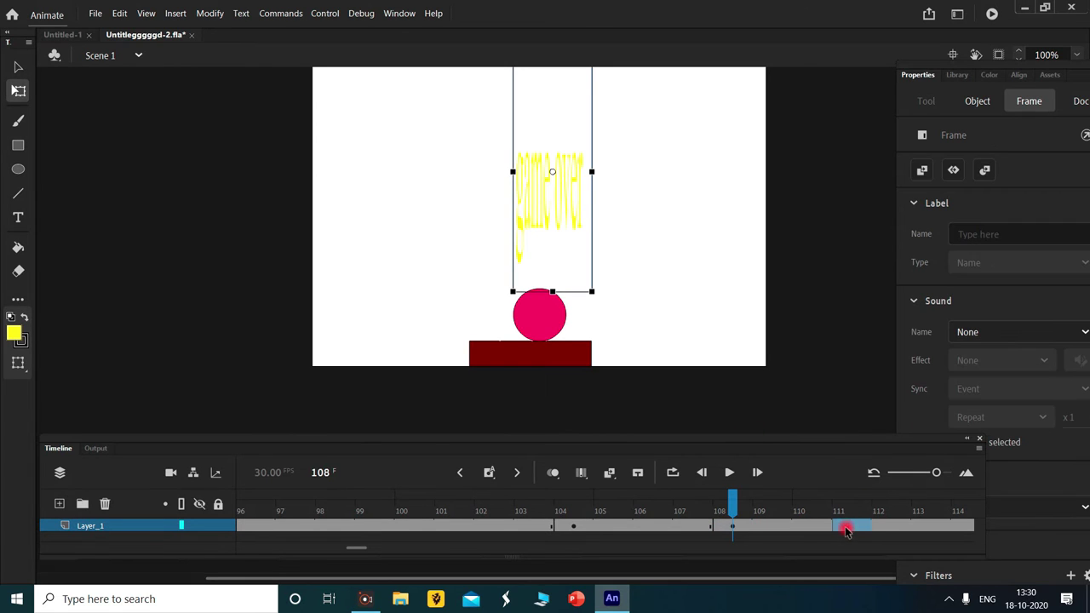
pyautogui.click(721, 175)
pyautogui.click(531, 190)
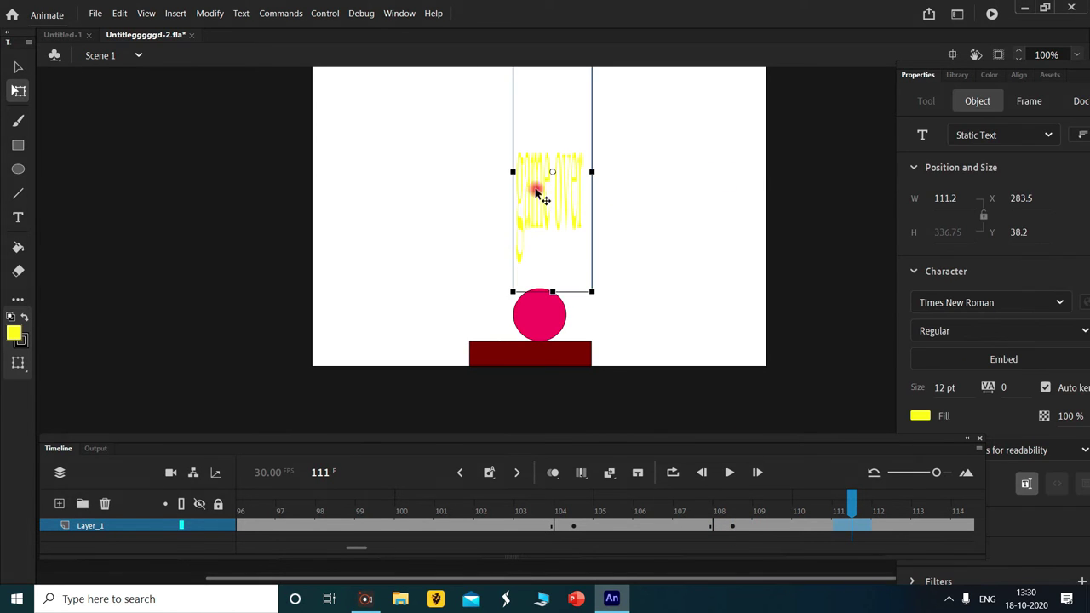
pyautogui.moveTo(594, 172); pyautogui.dragTo(494, 198)
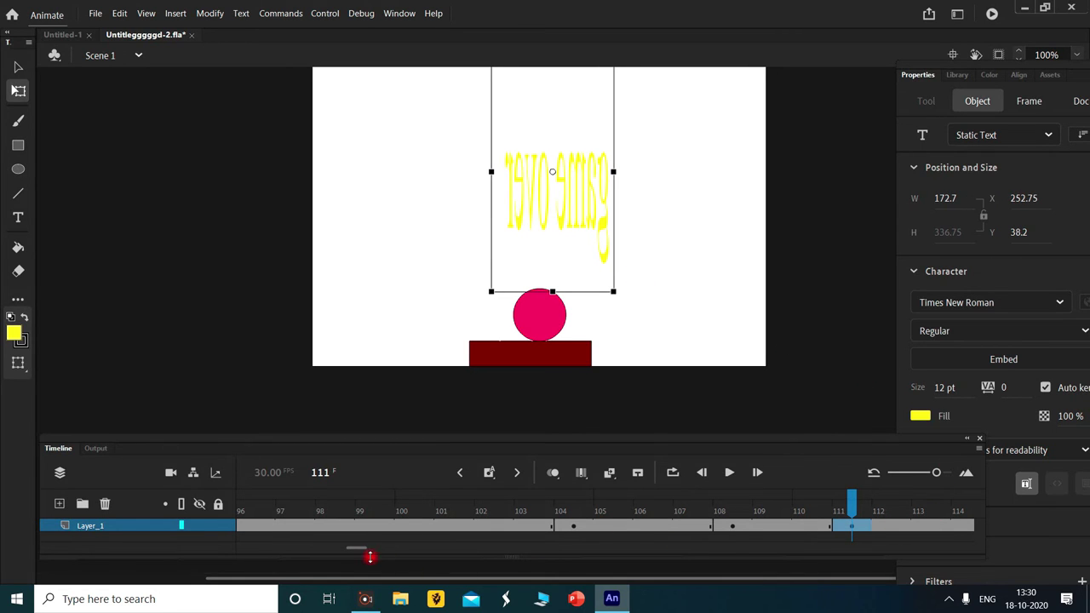
# Restore the text to normal width at frame 115 and rewind the timeline.
pyautogui.moveTo(350, 555); pyautogui.dragTo(360, 559)
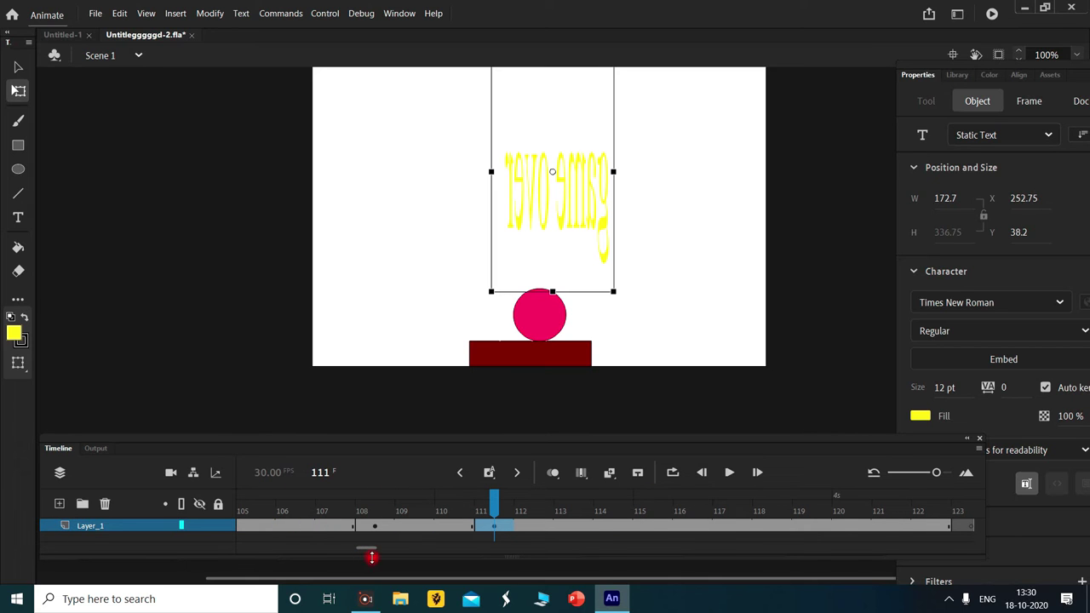
pyautogui.click(647, 526)
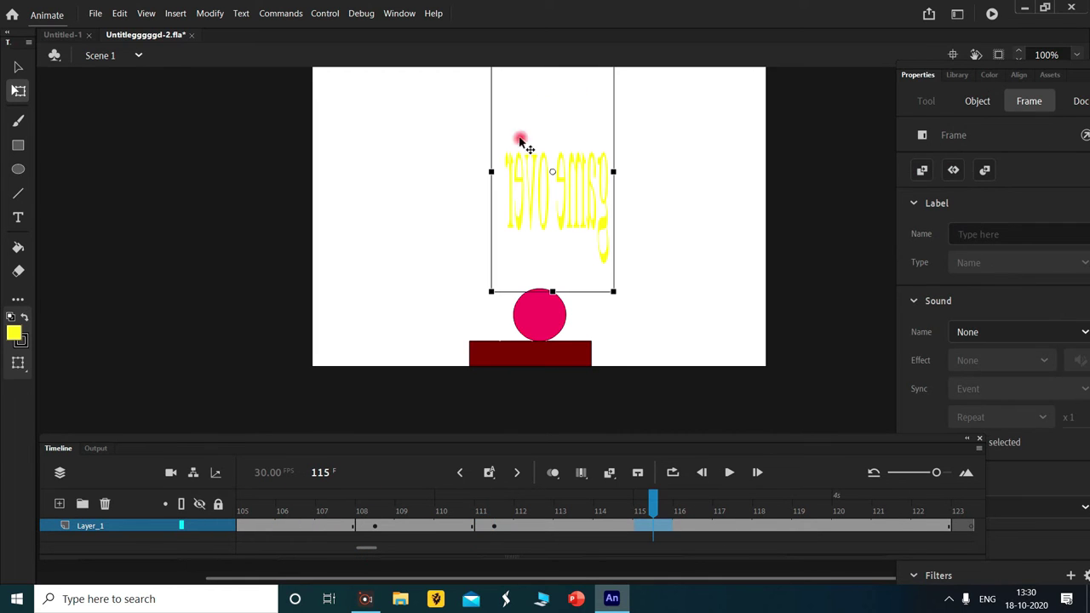
pyautogui.click(707, 194)
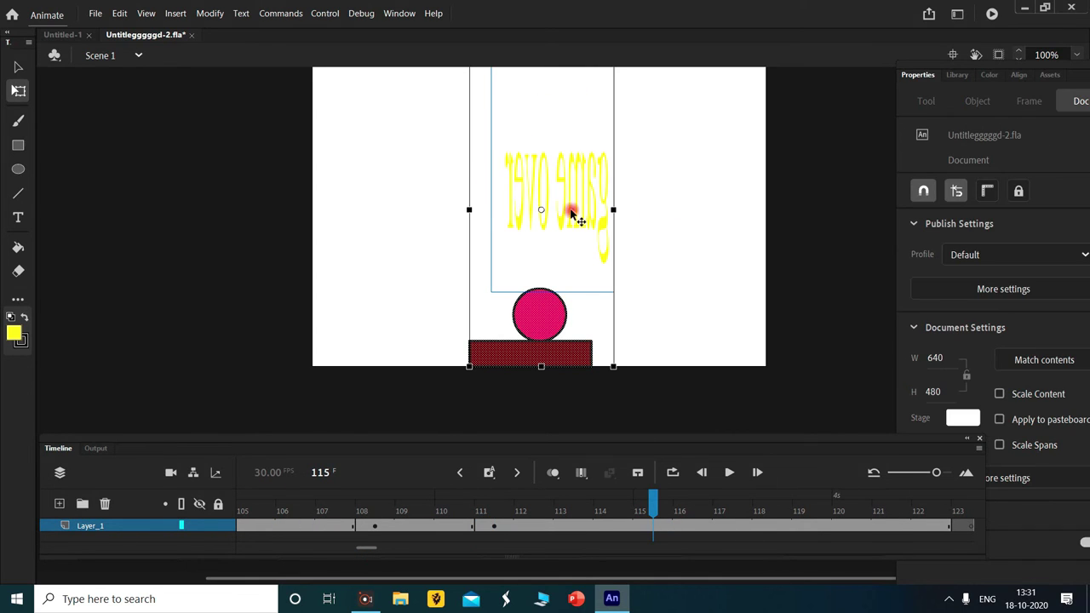
pyautogui.click(526, 203)
pyautogui.moveTo(494, 173); pyautogui.dragTo(716, 201)
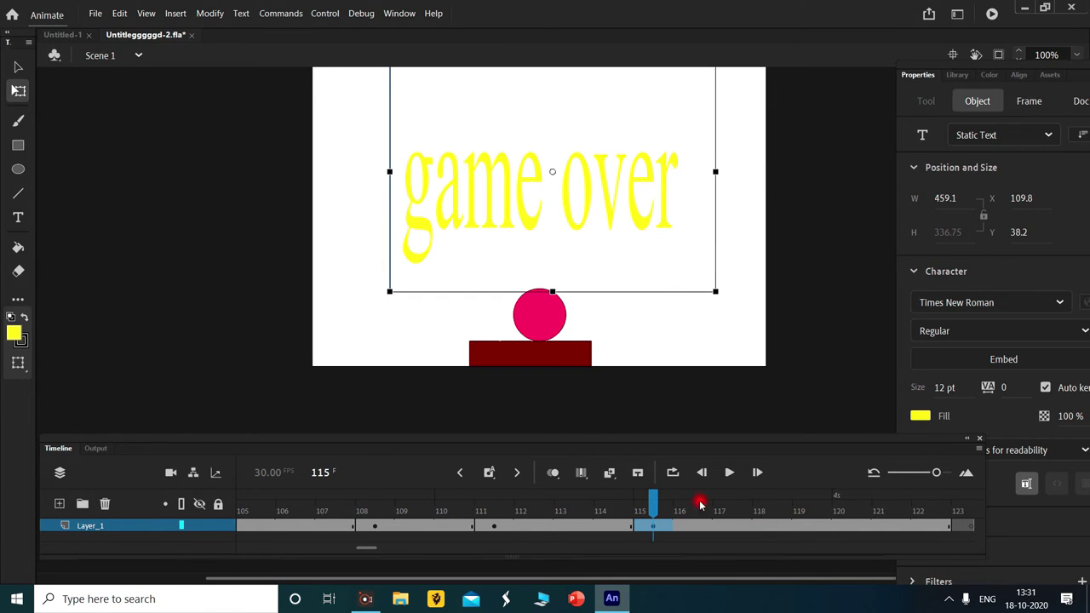
pyautogui.moveTo(653, 508)
pyautogui.mouseDown()
pyautogui.moveTo(70, 535)
pyautogui.moveTo(207, 533)
pyautogui.mouseUp()
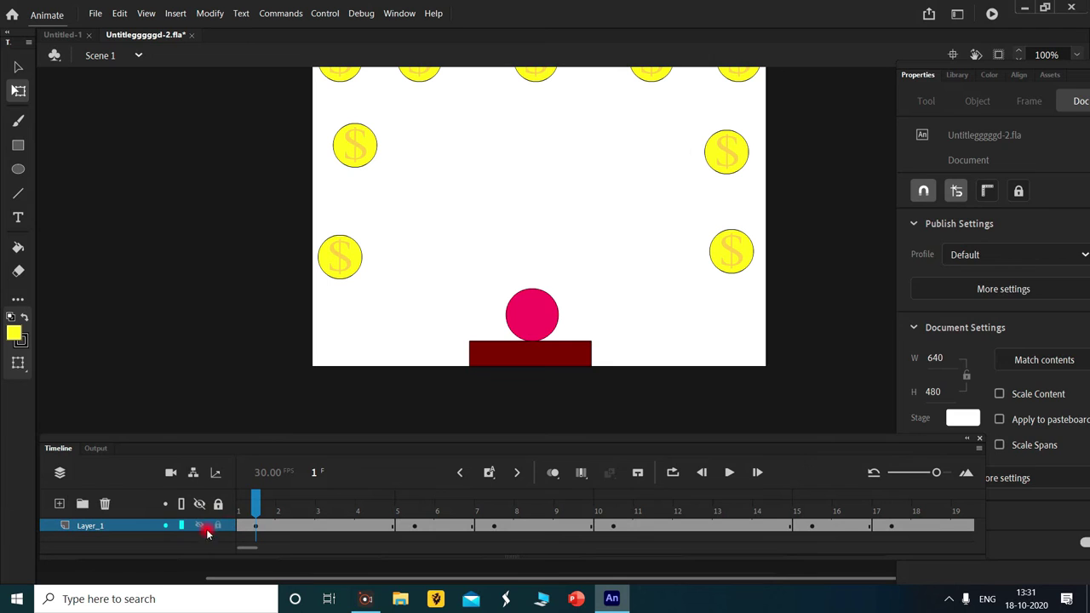
# Select Layer_1's frames and dismiss the frame options menu unused.
pyautogui.click(144, 522)
pyautogui.rightClick(303, 528)
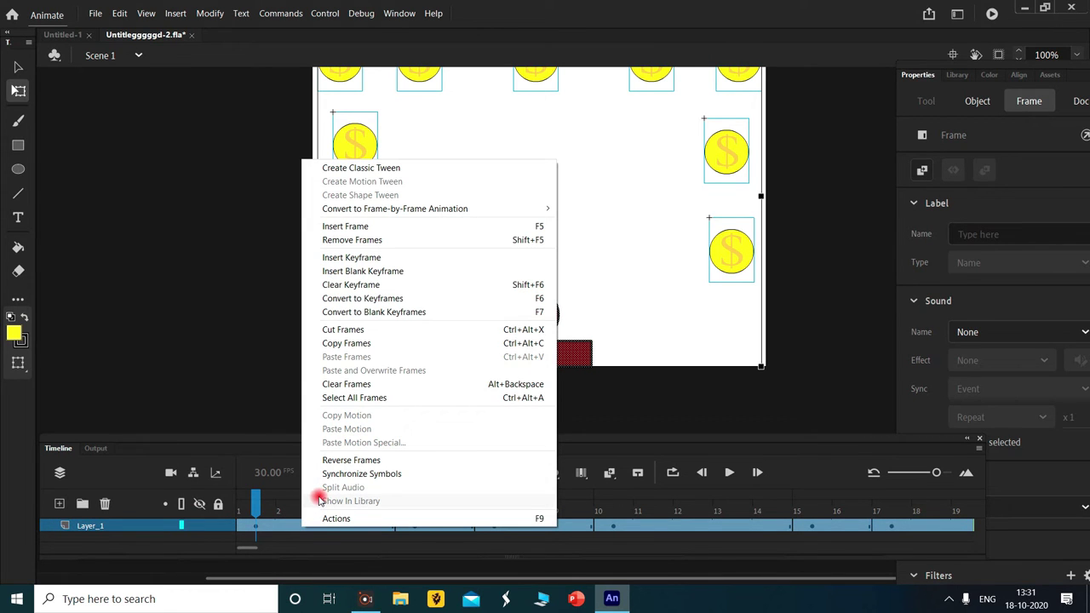
pyautogui.click(252, 554)
pyautogui.moveTo(246, 550)
pyautogui.mouseDown()
pyautogui.moveTo(394, 582)
pyautogui.moveTo(377, 582)
pyautogui.mouseUp()
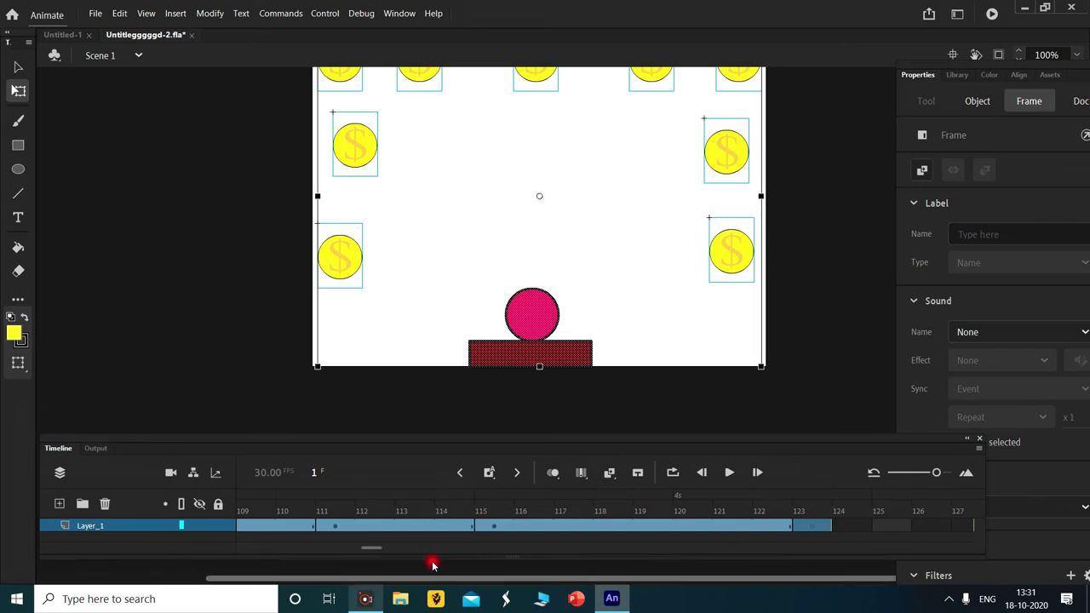
pyautogui.click(790, 551)
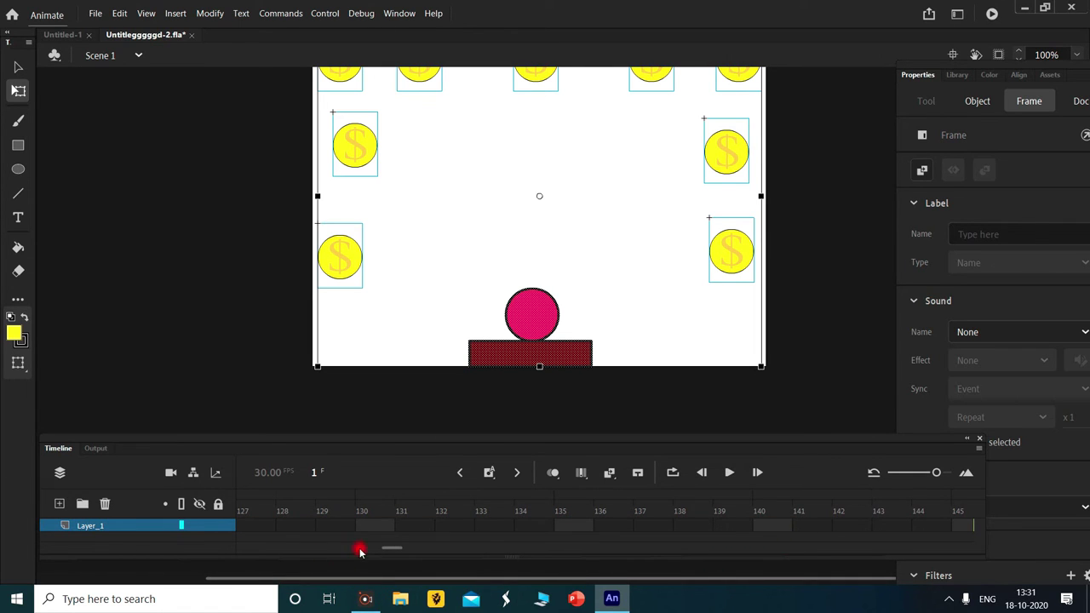
pyautogui.moveTo(386, 548); pyautogui.dragTo(375, 550)
# Cut Layer_1's frames from 104 onward and add a new layer above it.
pyautogui.moveTo(630, 537)
pyautogui.mouseDown()
pyautogui.moveTo(364, 532)
pyautogui.moveTo(254, 543)
pyautogui.mouseUp()
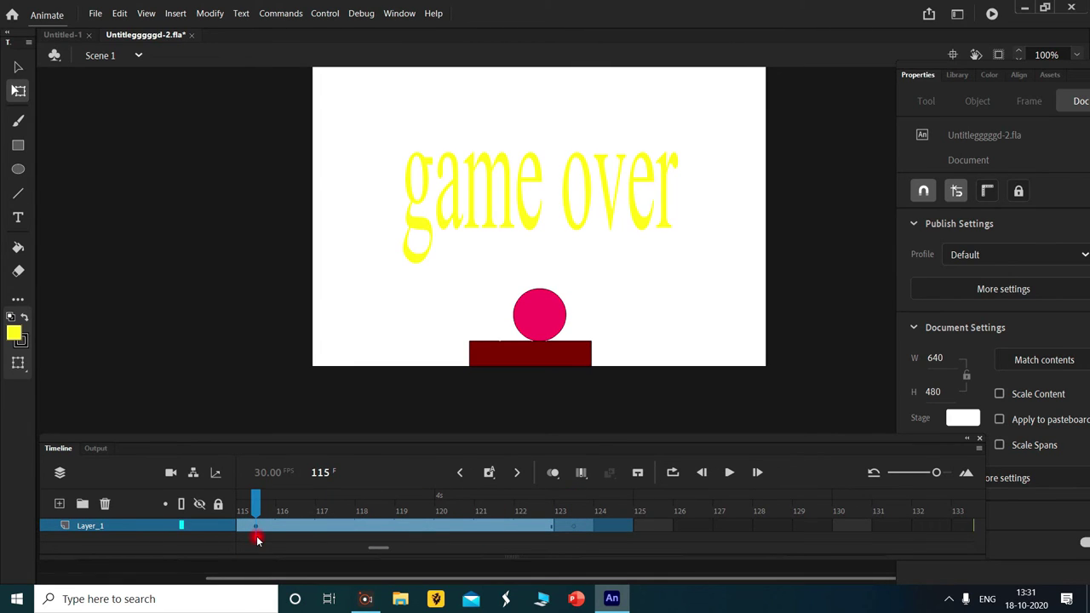
pyautogui.moveTo(257, 539)
pyautogui.mouseDown()
pyautogui.moveTo(535, 540)
pyautogui.moveTo(617, 560)
pyautogui.moveTo(580, 556)
pyautogui.moveTo(611, 540)
pyautogui.mouseUp()
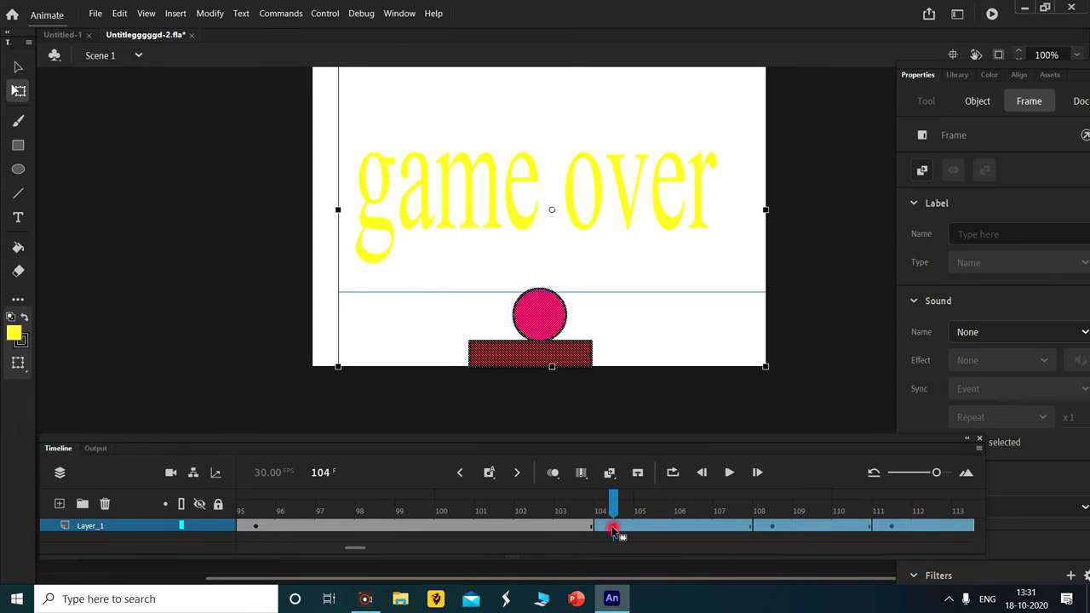
pyautogui.rightClick(611, 528)
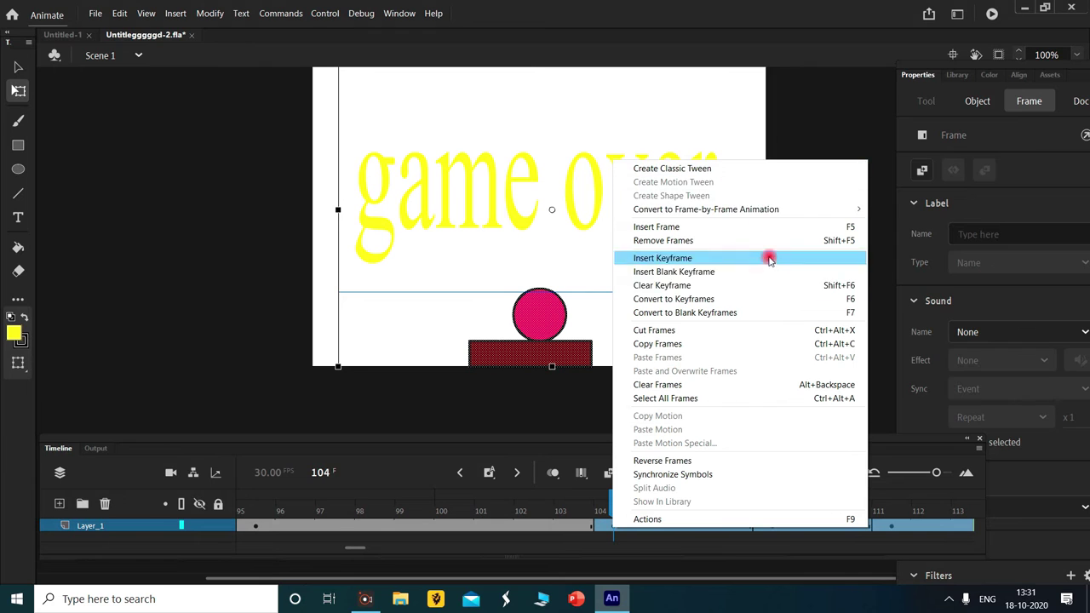
pyautogui.click(749, 332)
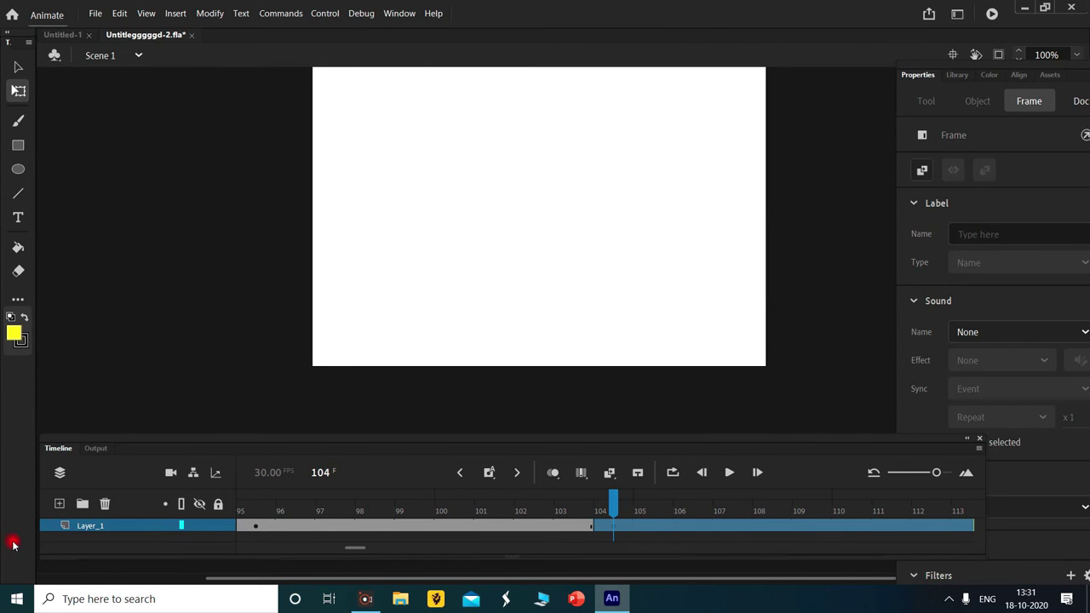
pyautogui.click(66, 509)
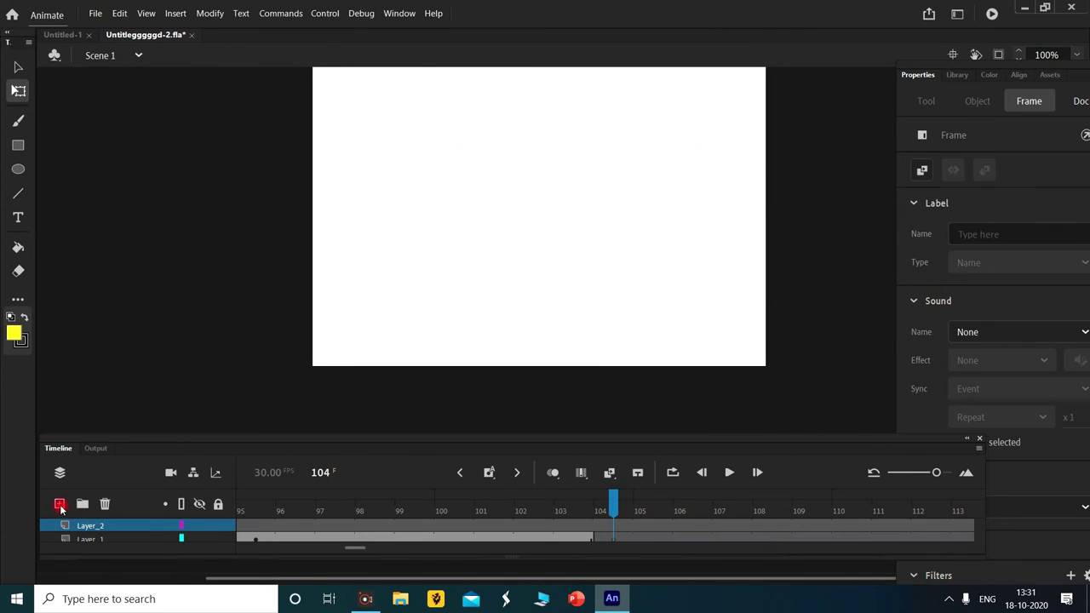
# Paste the 'game over' frames at 104 on Layer_2 and classic-tween Layer_1's frames.
pyautogui.rightClick(594, 525)
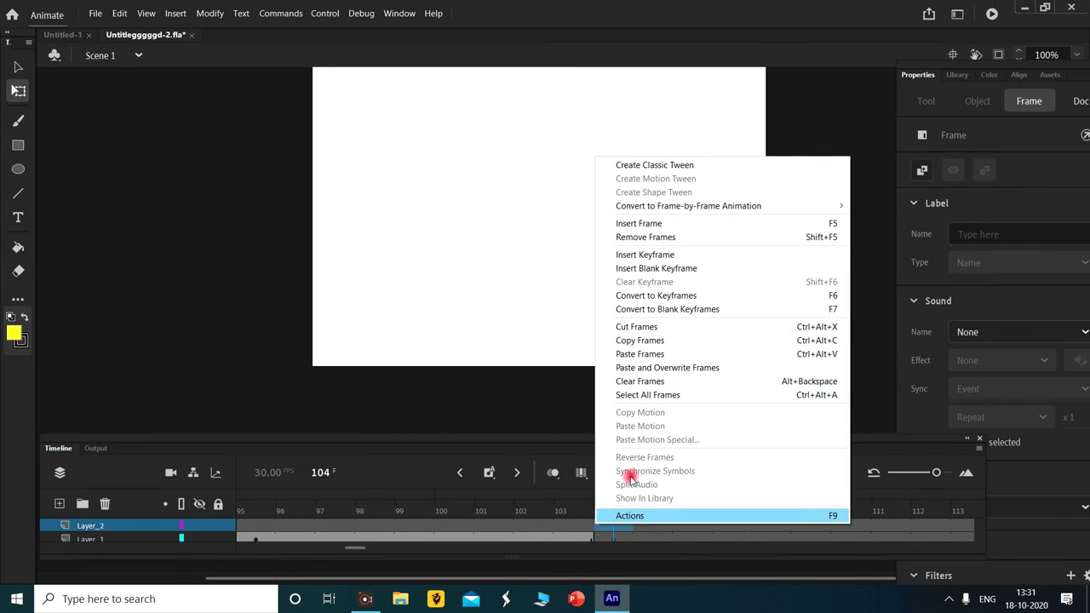
pyautogui.click(733, 353)
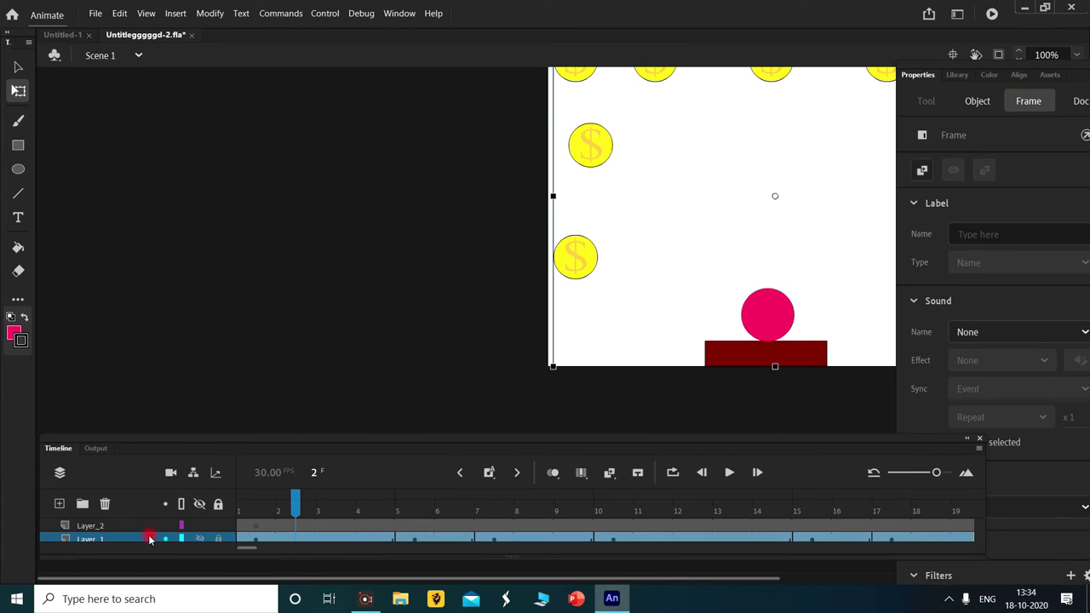
pyautogui.rightClick(359, 540)
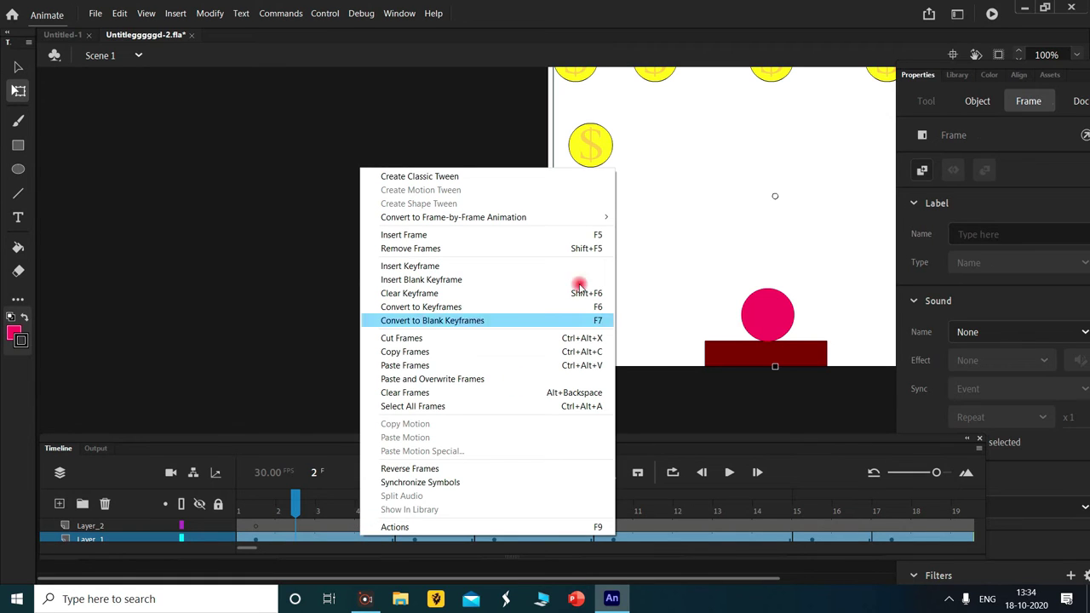
pyautogui.click(511, 174)
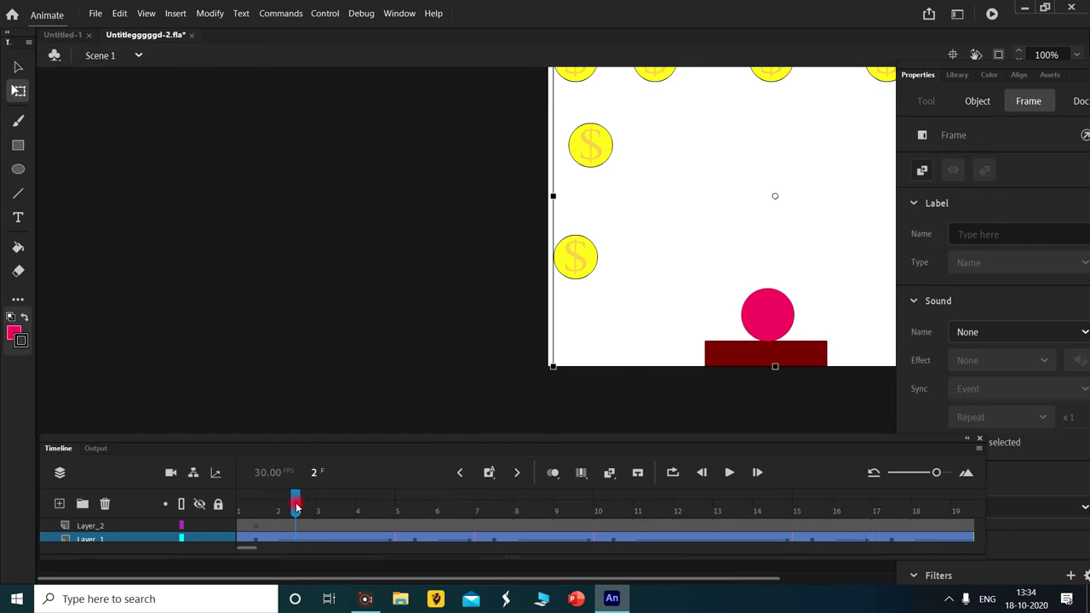
pyautogui.moveTo(296, 508); pyautogui.dragTo(277, 515)
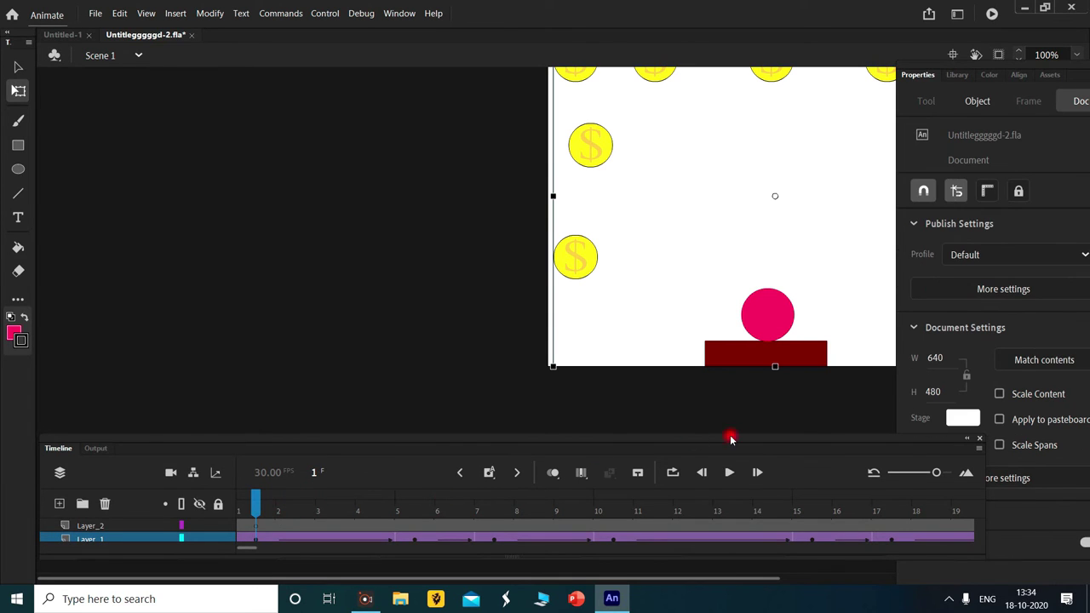
pyautogui.hotkey('ctrl', 'Return')
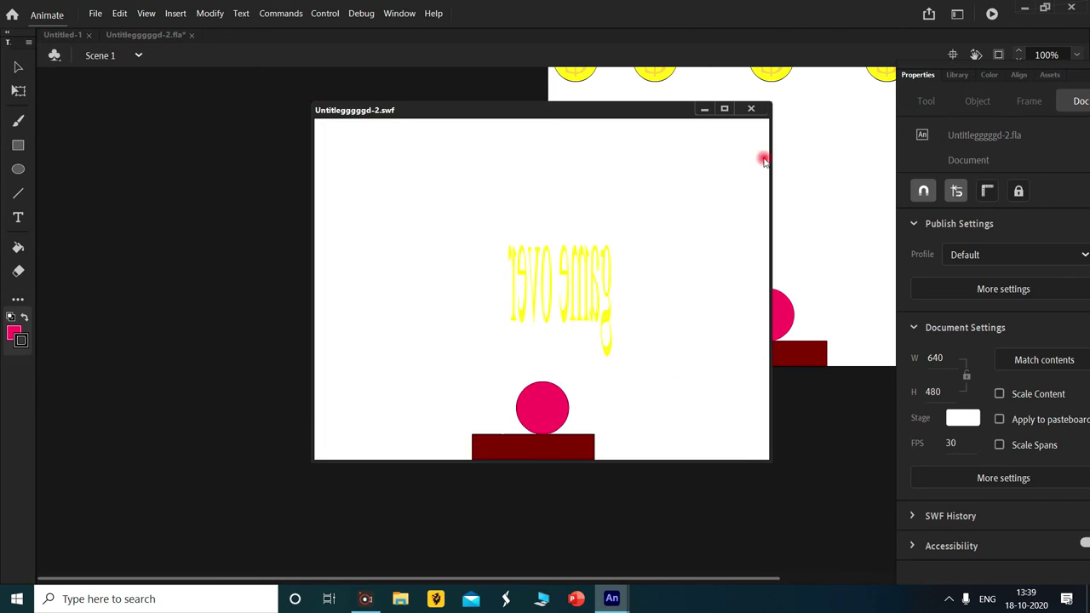
# Close the SWF test movie window after watching the playback.
pyautogui.click(746, 107)
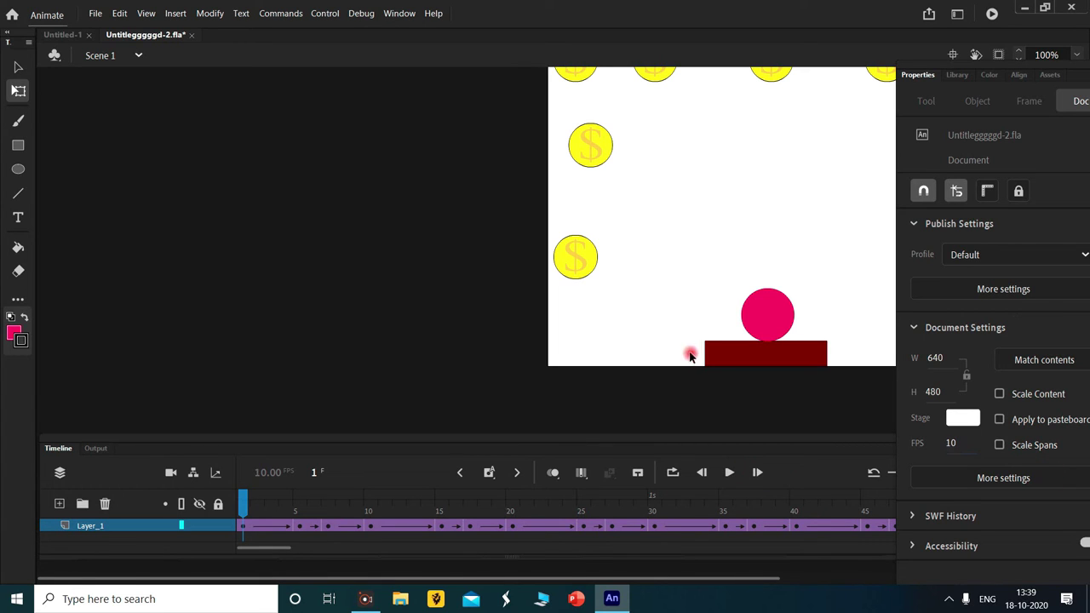
# Test-play the SWF, steering the paddle left and right to catch coins, then close it.
pyautogui.hotkey('ctrl', 'Return')
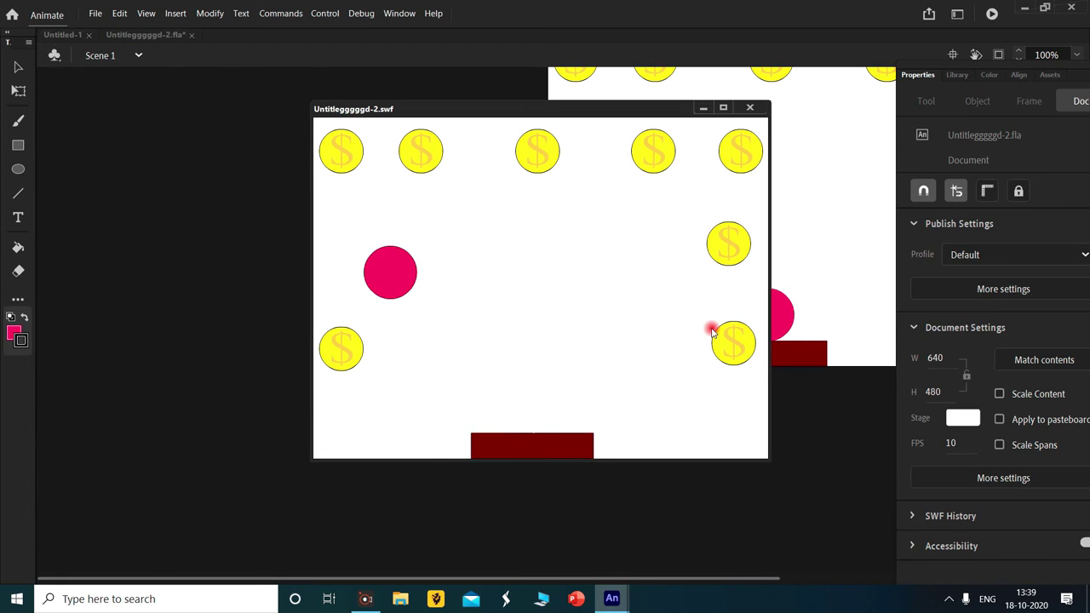
pyautogui.press('Left')
pyautogui.press('Left')
pyautogui.press('Left')
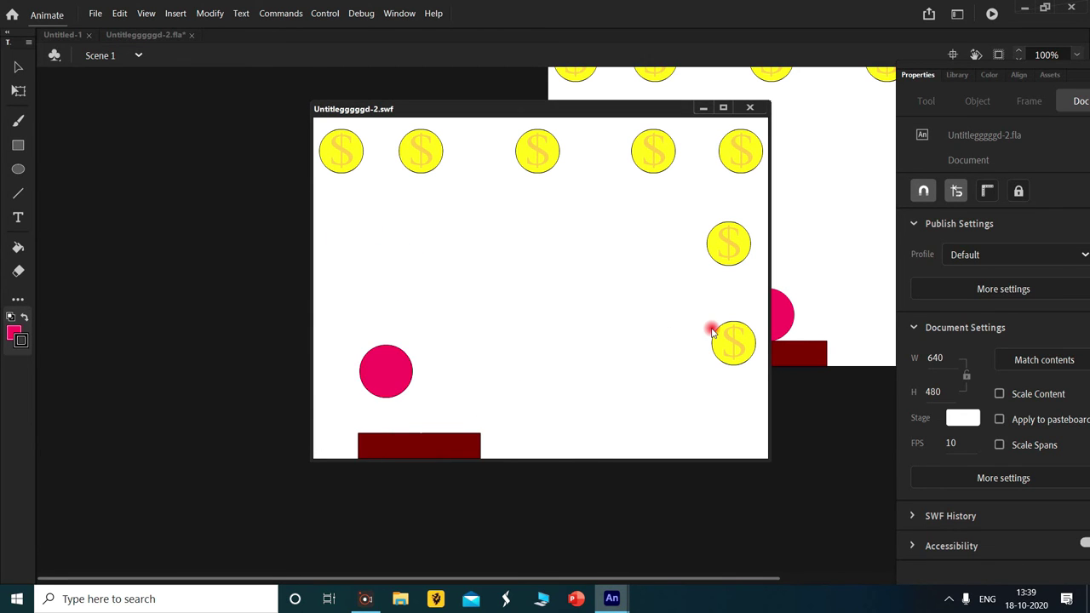
pyautogui.press('Right')
pyautogui.press('Right')
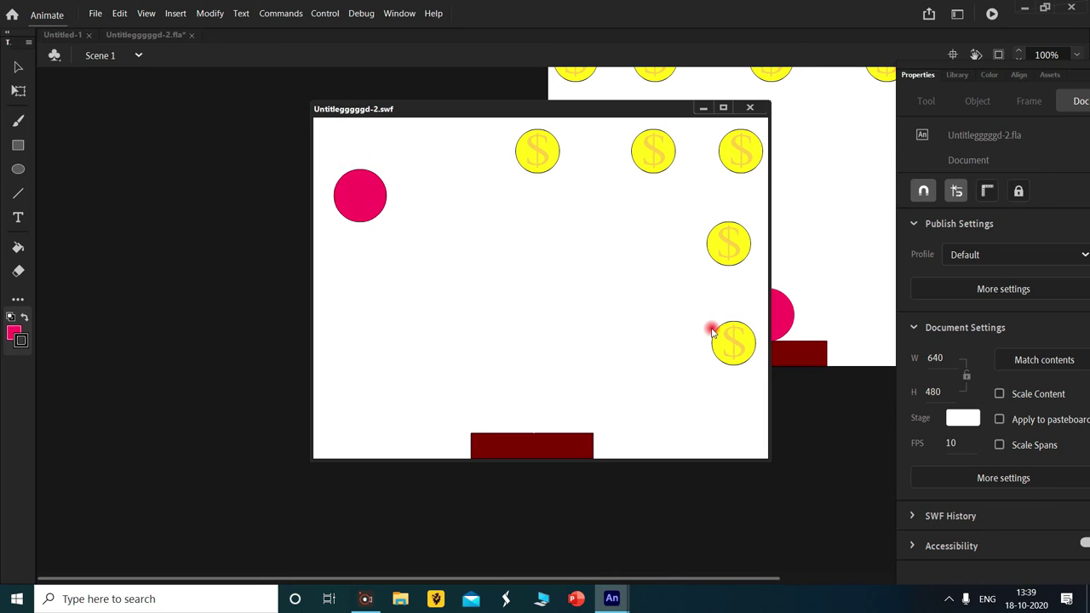
pyautogui.press('Left')
pyautogui.press('Left')
pyautogui.press('Left')
pyautogui.press('Right')
pyautogui.press('Right')
pyautogui.press('Right')
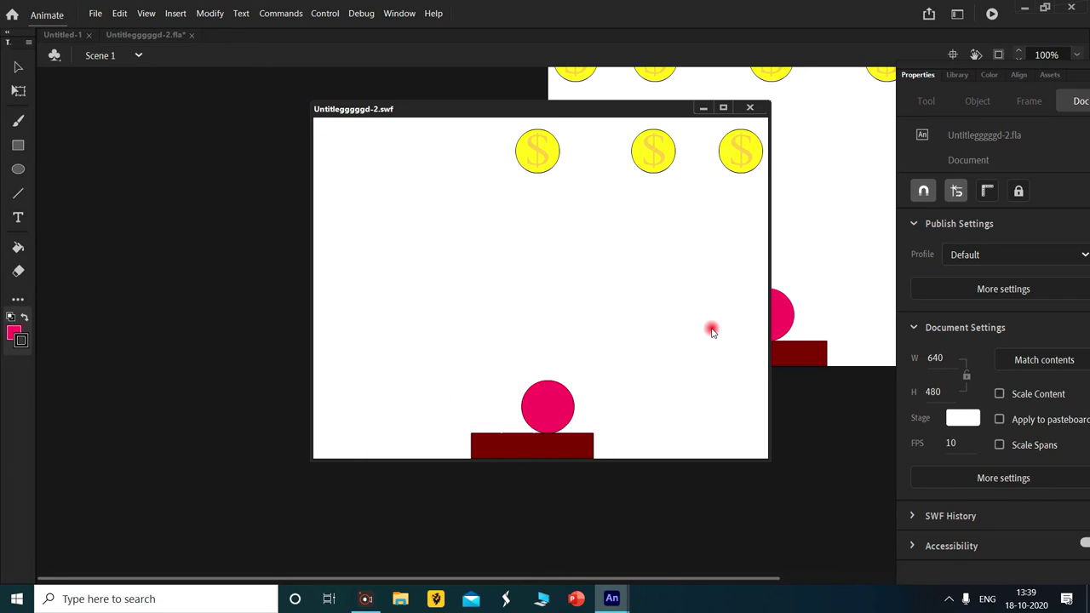
pyautogui.press('Right')
pyautogui.press('Right')
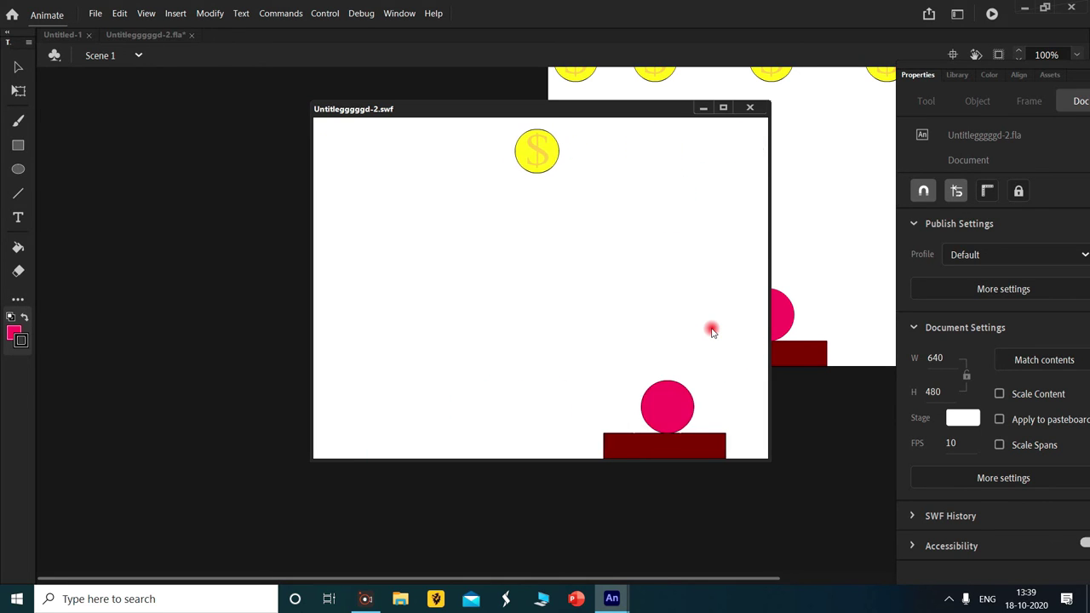
pyautogui.press('Left')
pyautogui.press('Left')
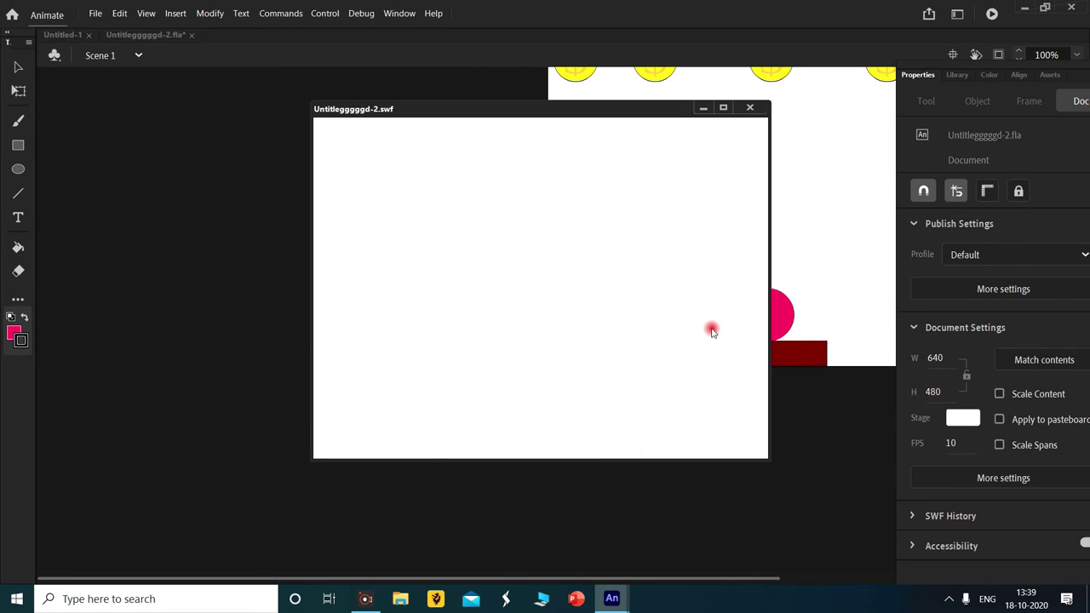
pyautogui.press('Left')
pyautogui.press('Left')
pyautogui.press('Left')
pyautogui.press('Left')
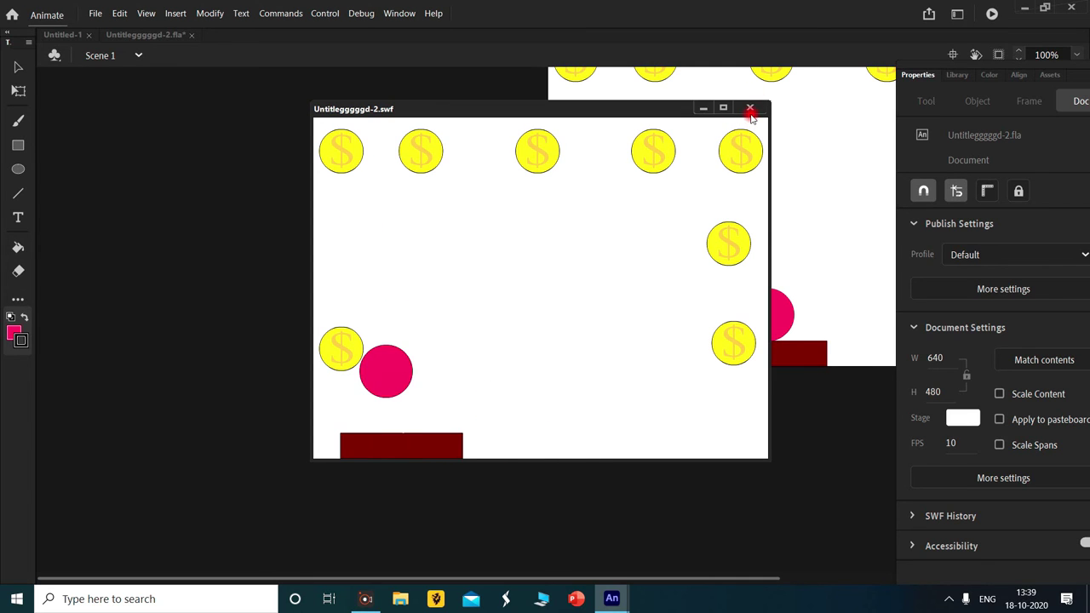
pyautogui.press('Right')
pyautogui.press('Right')
pyautogui.press('Right')
pyautogui.press('Right')
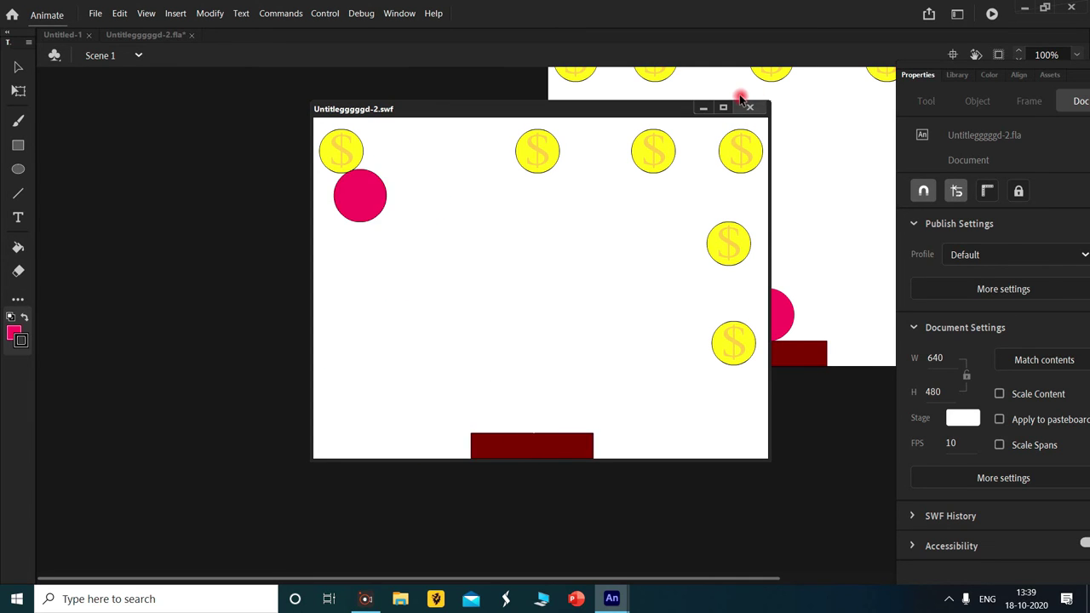
pyautogui.click(738, 99)
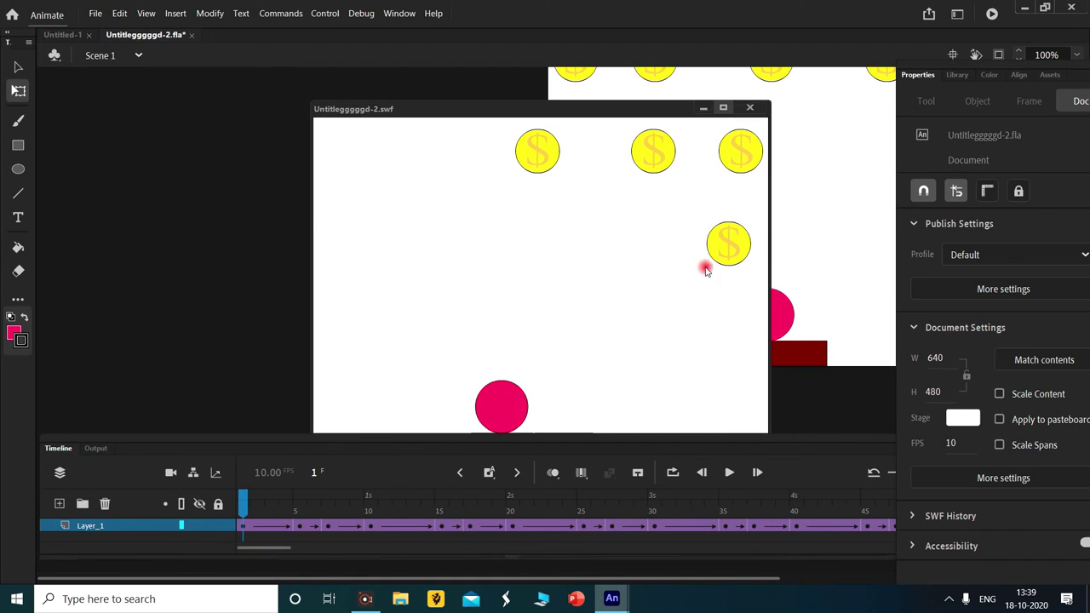
pyautogui.click(750, 108)
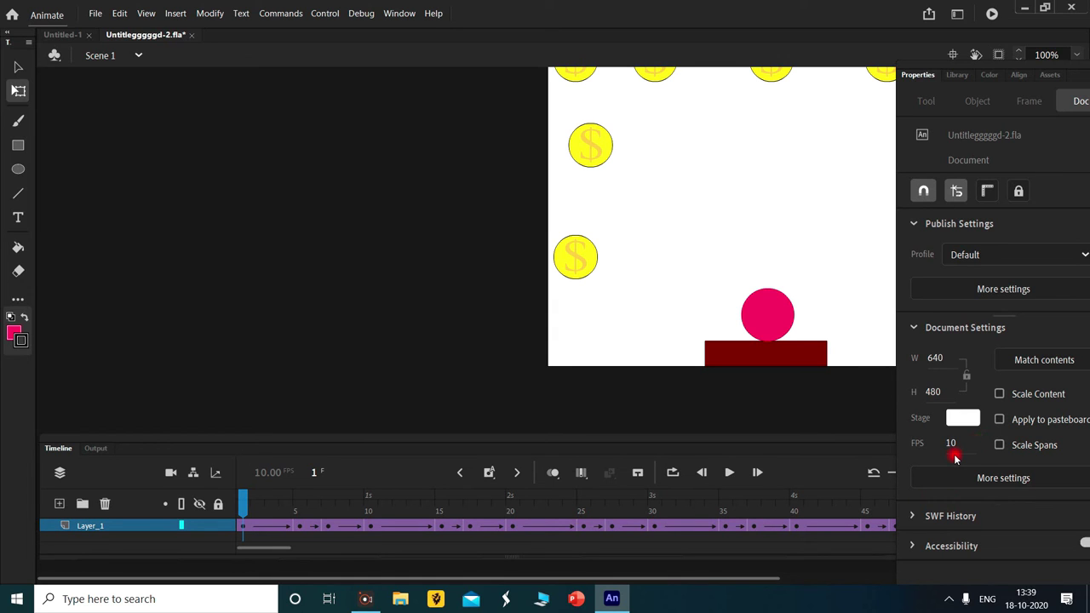
# Set the stage colour to cyan #00FFFF and the frame rate to 15 fps.
pyautogui.click(962, 417)
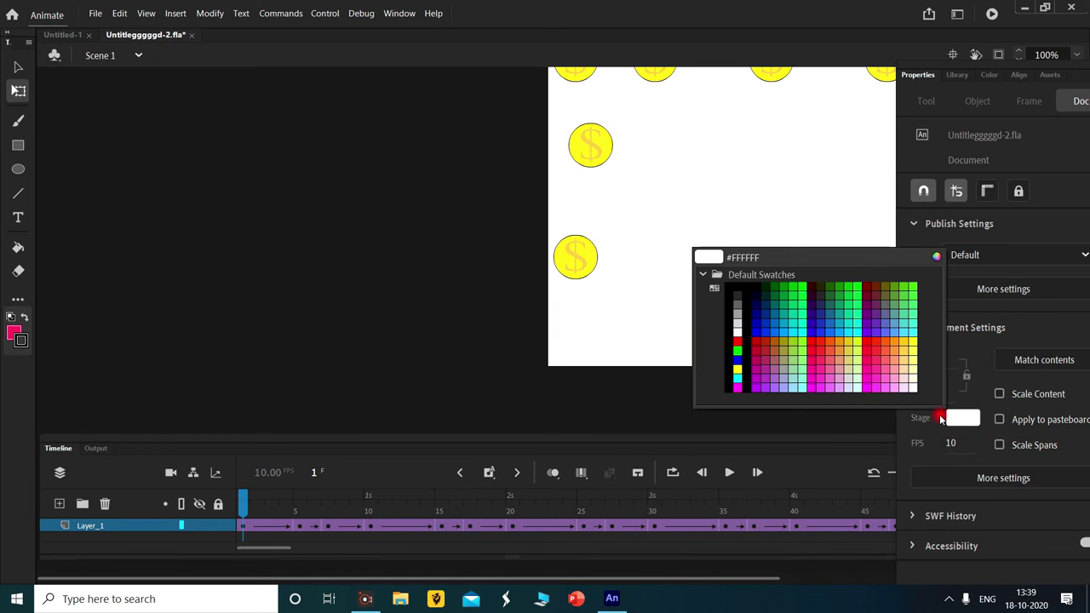
pyautogui.click(802, 322)
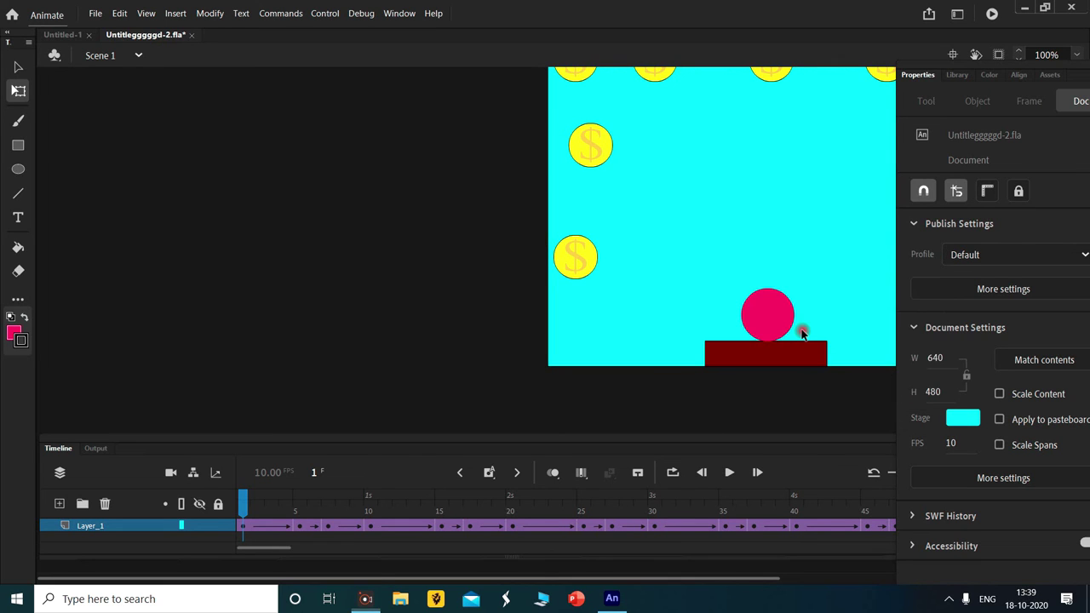
pyautogui.click(954, 444)
pyautogui.write('15')
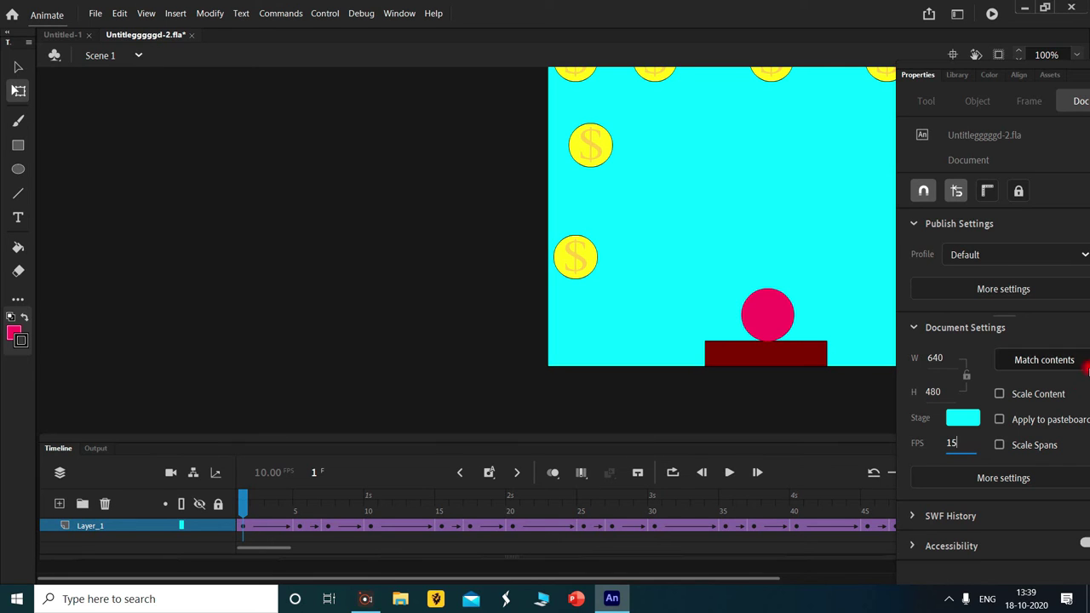
pyautogui.click(1034, 478)
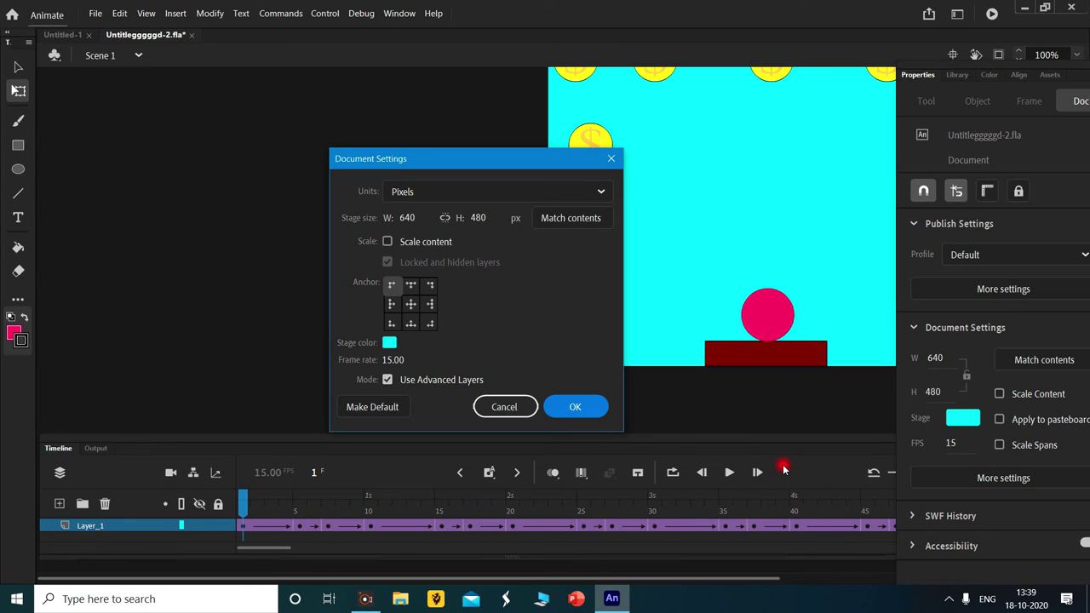
pyautogui.click(595, 408)
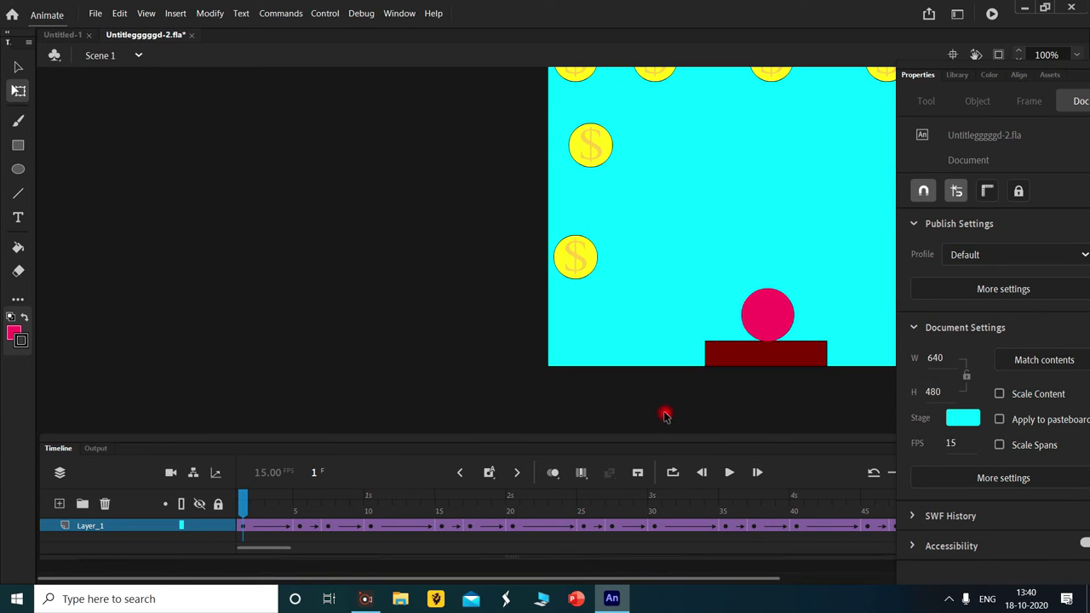
pyautogui.hotkey('ctrl', 'Return')
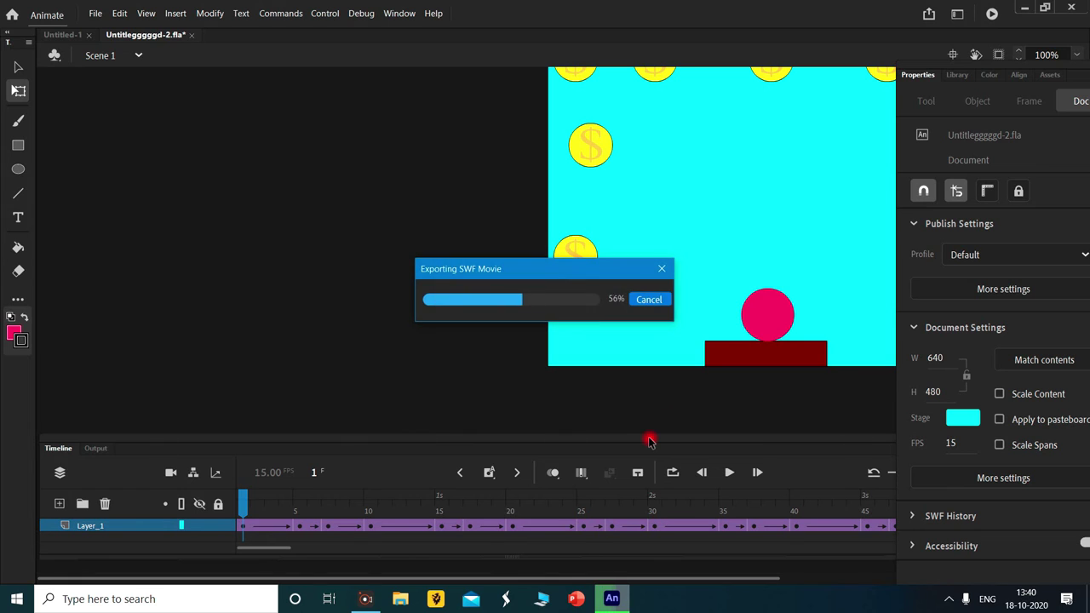
pyautogui.press('Left')
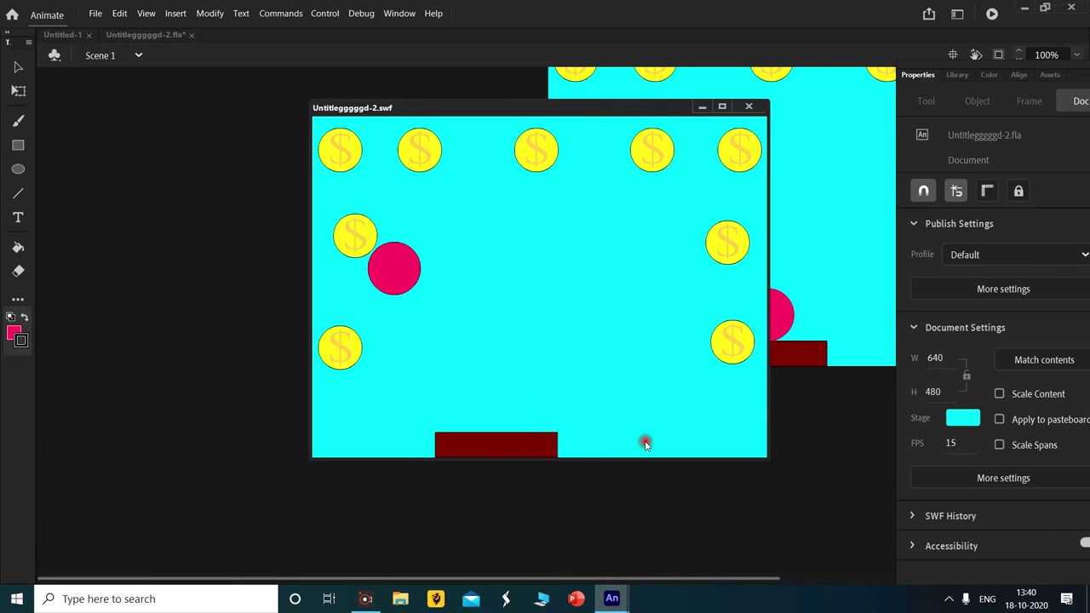
pyautogui.press('Right')
pyautogui.press('Right')
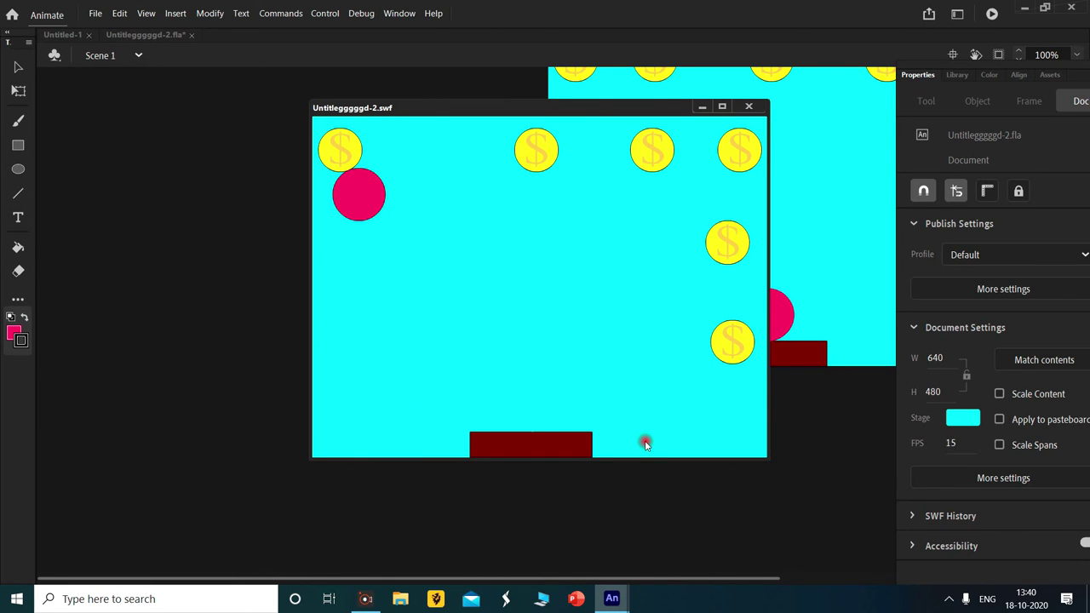
pyautogui.press('Left')
pyautogui.press('Right')
pyautogui.press('Right')
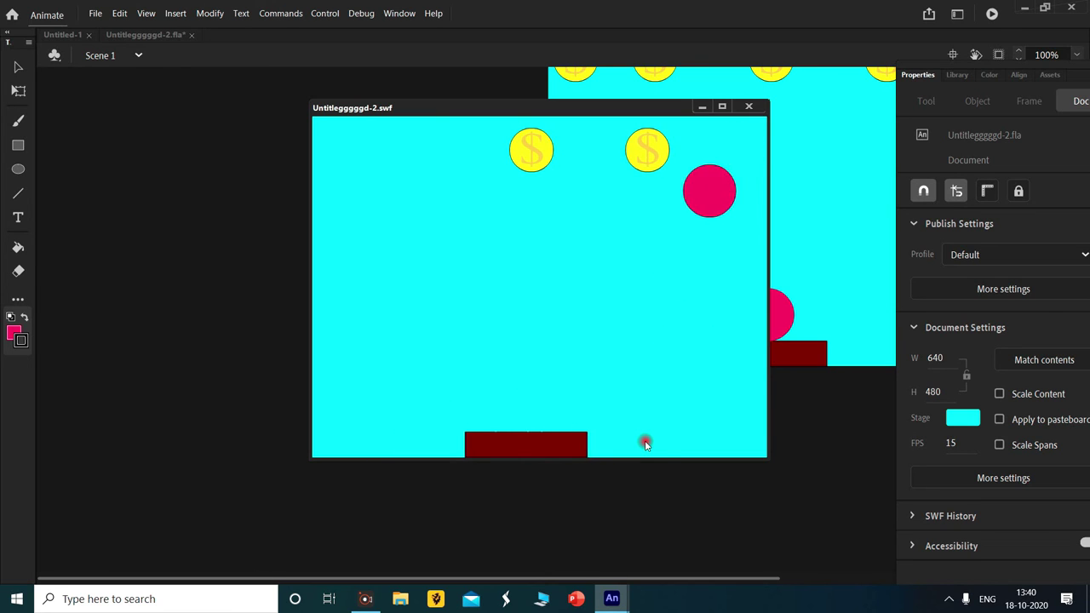
pyautogui.press('Right')
pyautogui.press('Left')
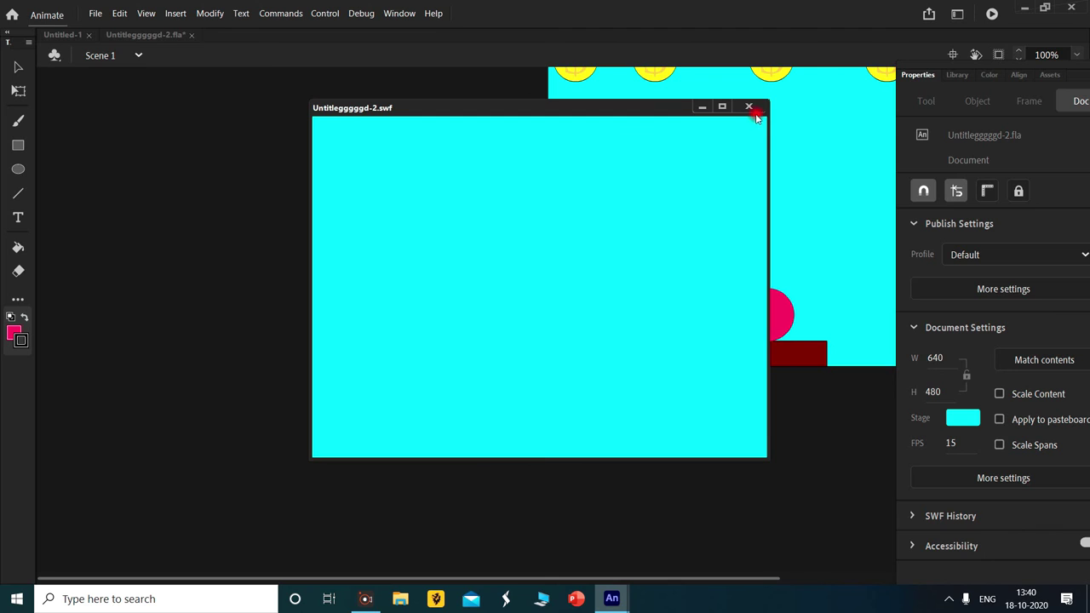
pyautogui.press('Left')
pyautogui.press('Left')
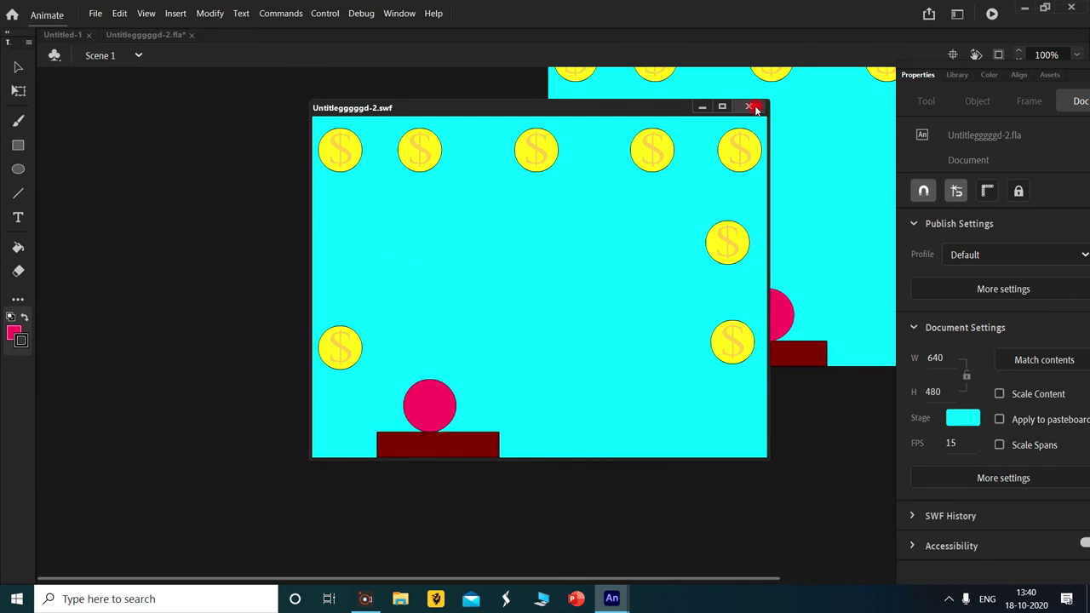
pyautogui.click(750, 108)
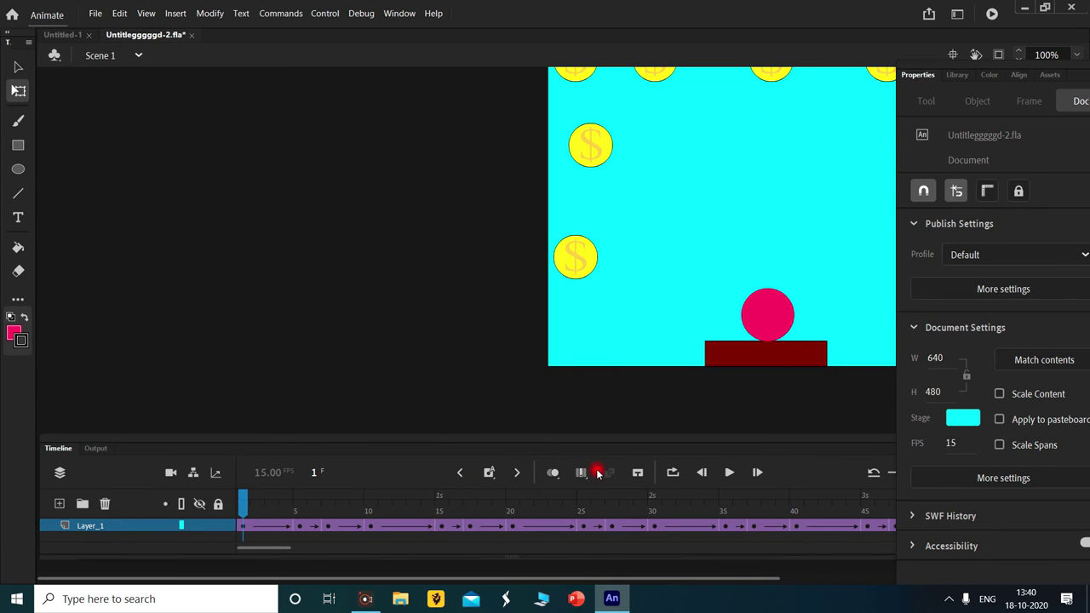
# Turn on onion skinning and scrub through the early frames up to frame 7.
pyautogui.click(545, 475)
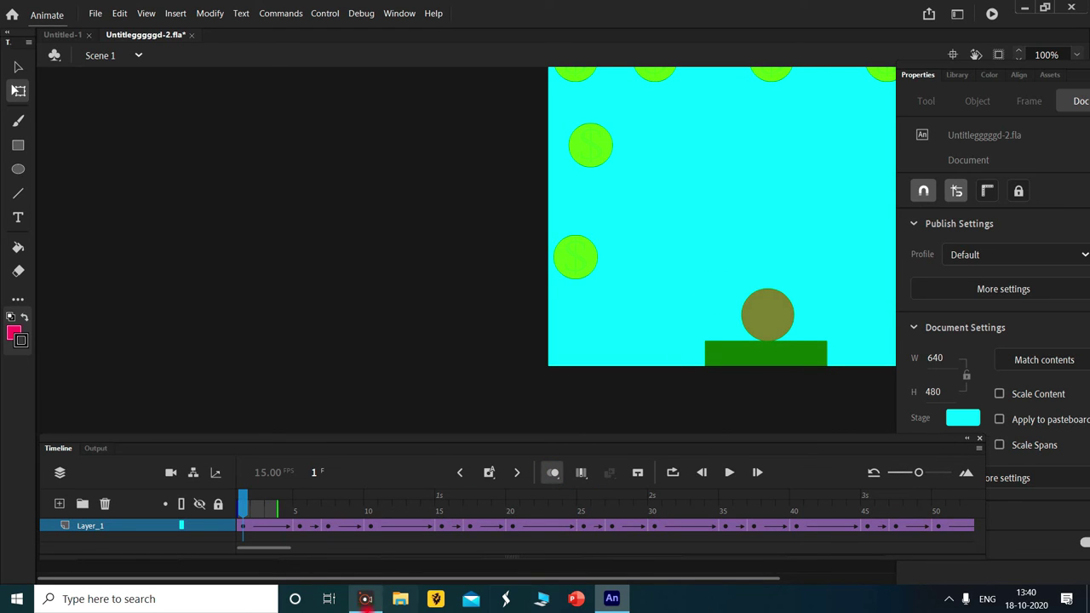
pyautogui.moveTo(373, 580); pyautogui.dragTo(441, 581)
pyautogui.hscroll(3, 441, 581)
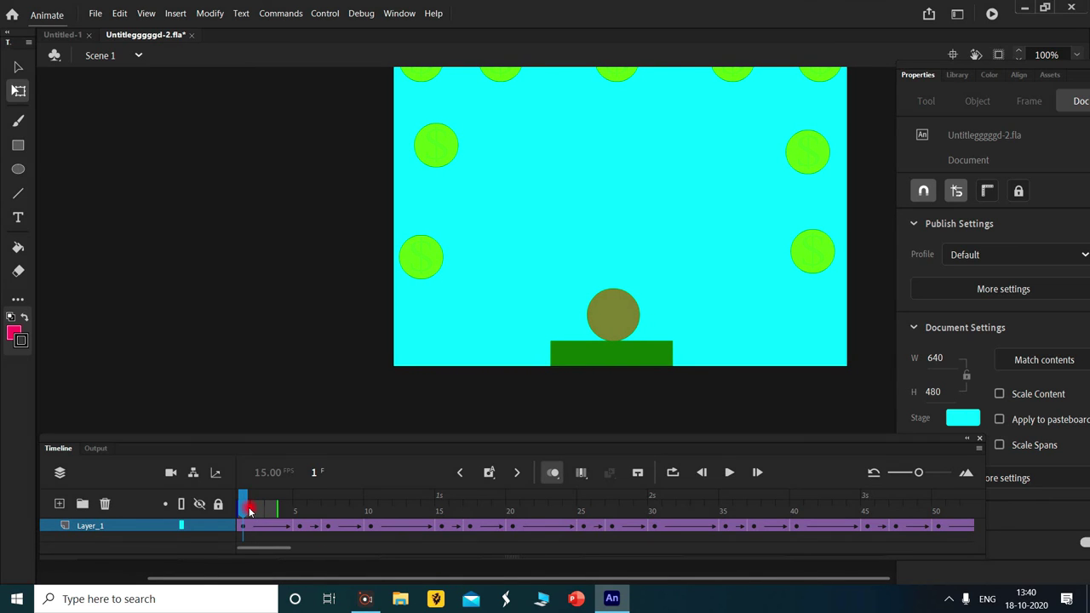
pyautogui.moveTo(250, 510); pyautogui.dragTo(290, 511)
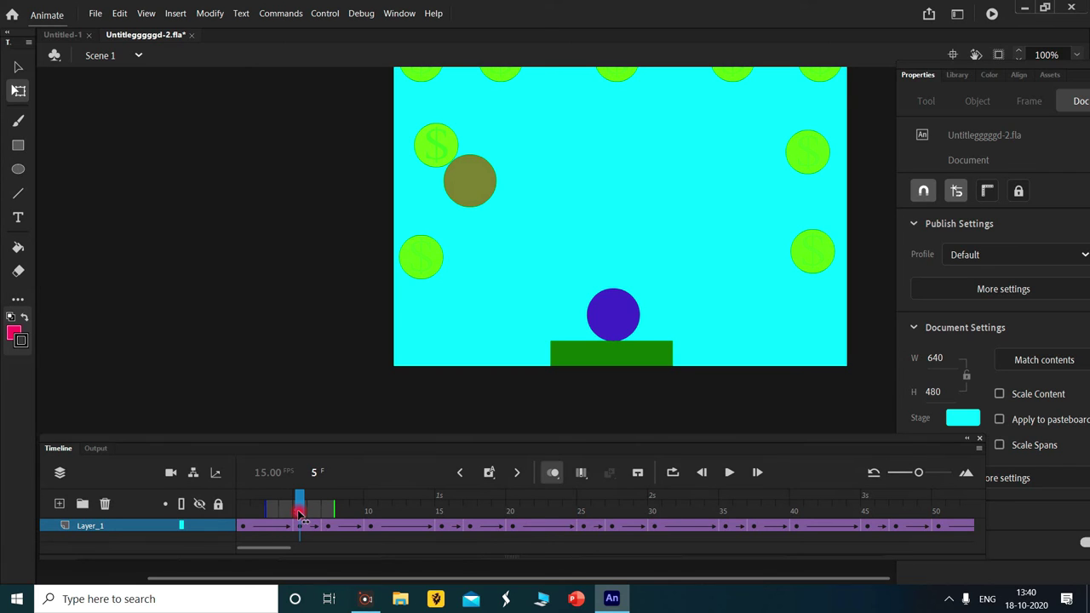
pyautogui.moveTo(299, 514); pyautogui.dragTo(252, 532)
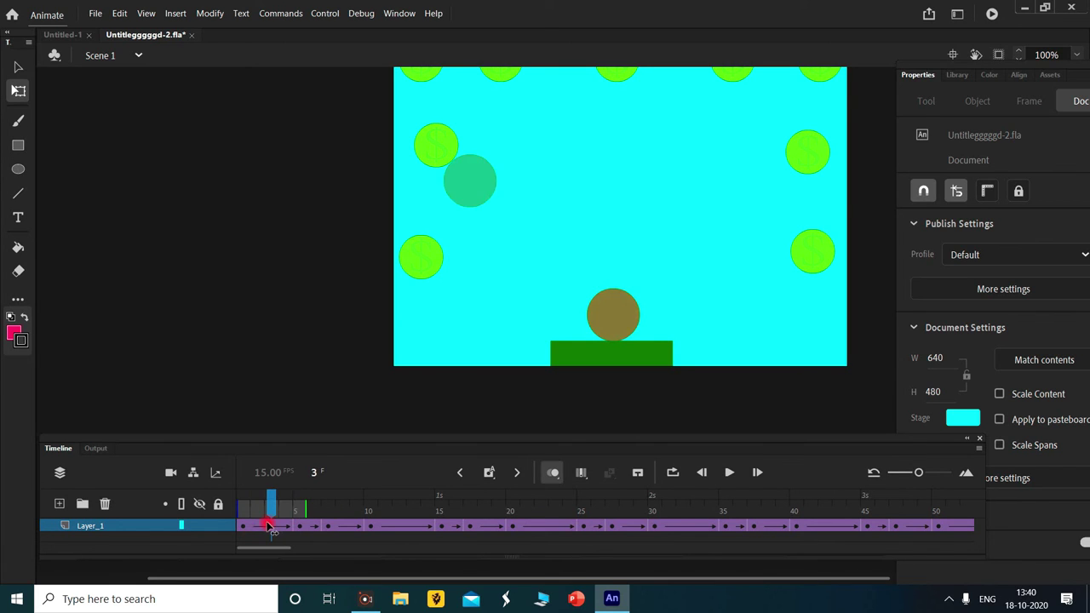
pyautogui.moveTo(283, 517); pyautogui.dragTo(309, 533)
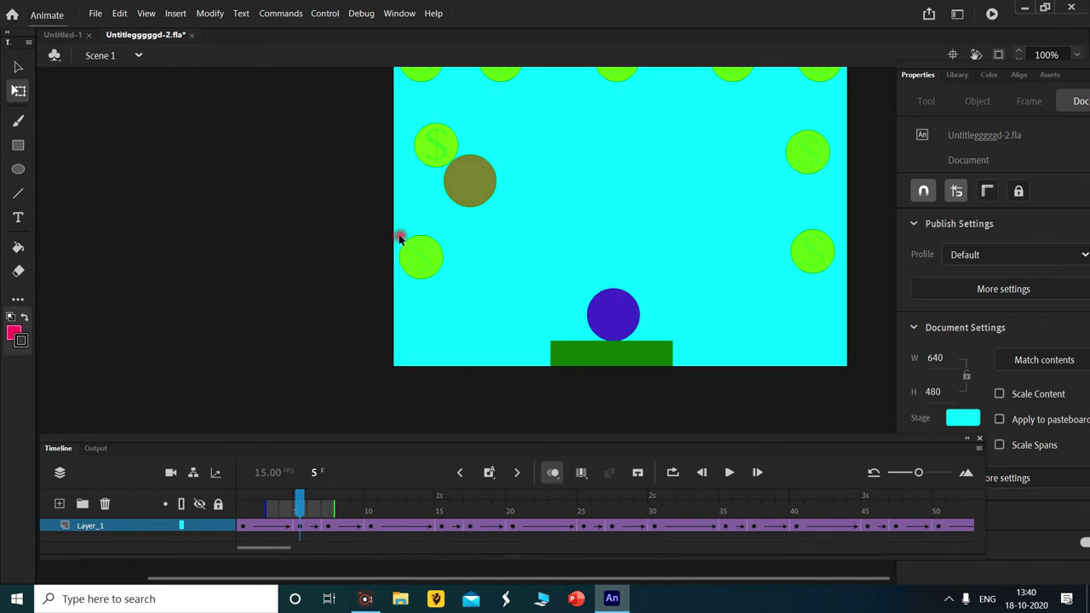
# Inspect the scene graphics at frames 5, 45 and 47, scrubbing back and forth between them.
pyautogui.moveTo(490, 213); pyautogui.dragTo(479, 189)
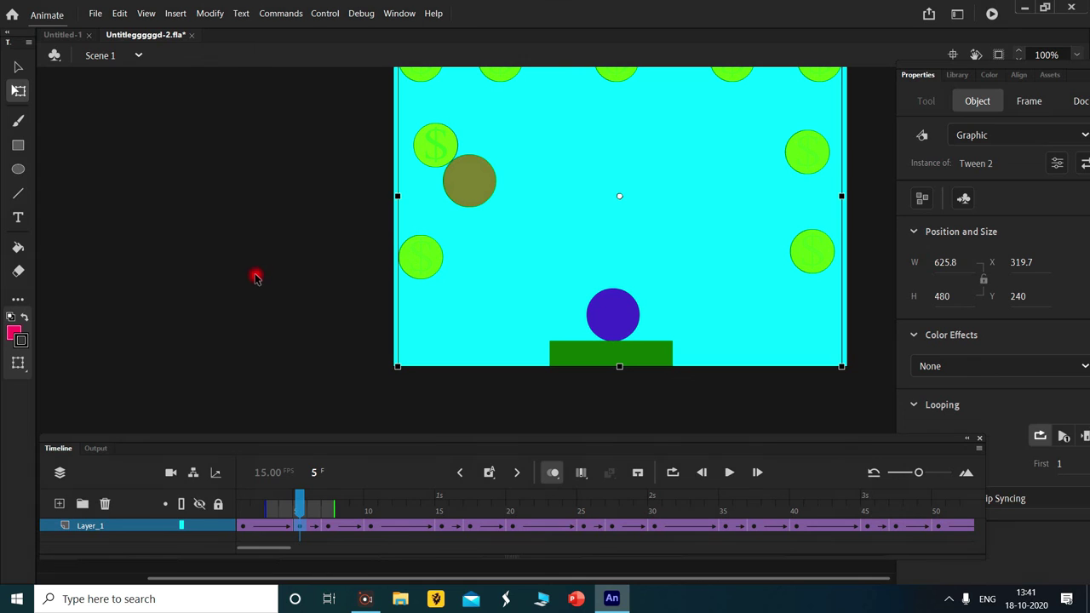
pyautogui.click(332, 509)
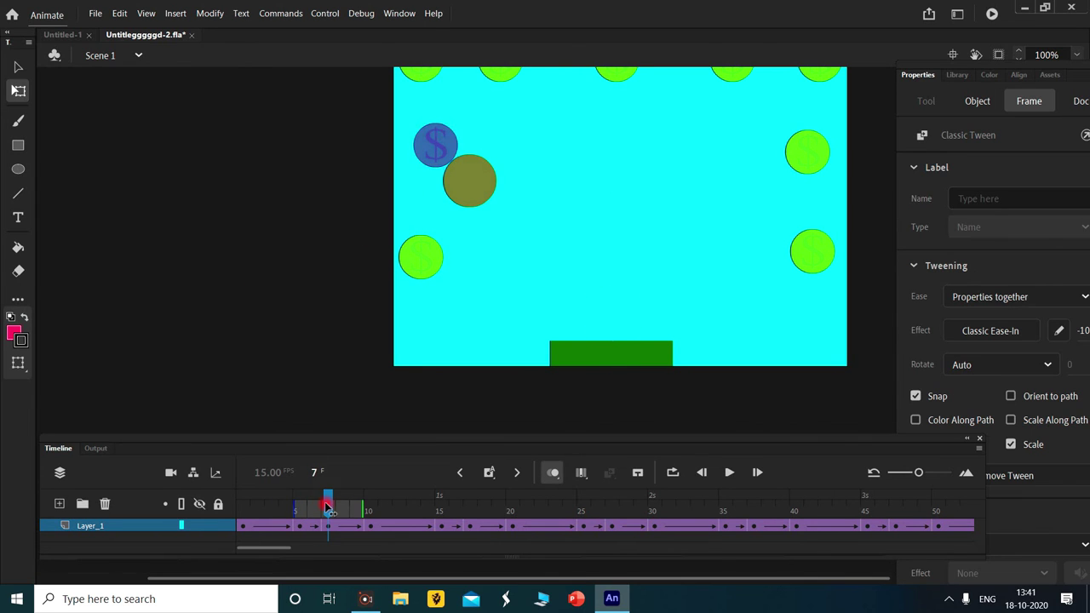
pyautogui.moveTo(328, 508); pyautogui.dragTo(746, 528)
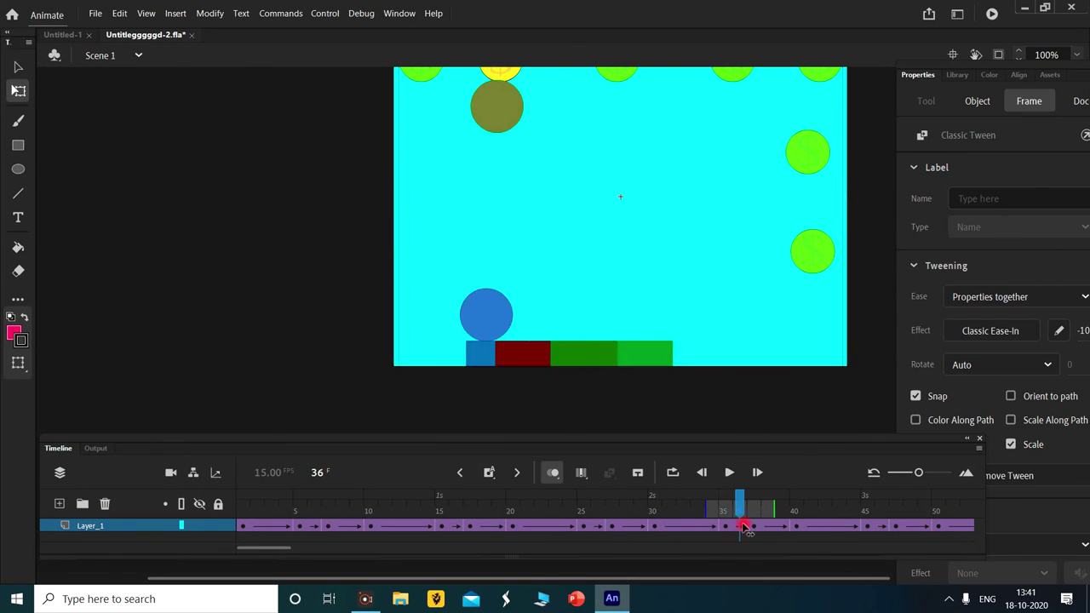
pyautogui.moveTo(745, 528); pyautogui.dragTo(867, 545)
pyautogui.scroll(3, 834, 201)
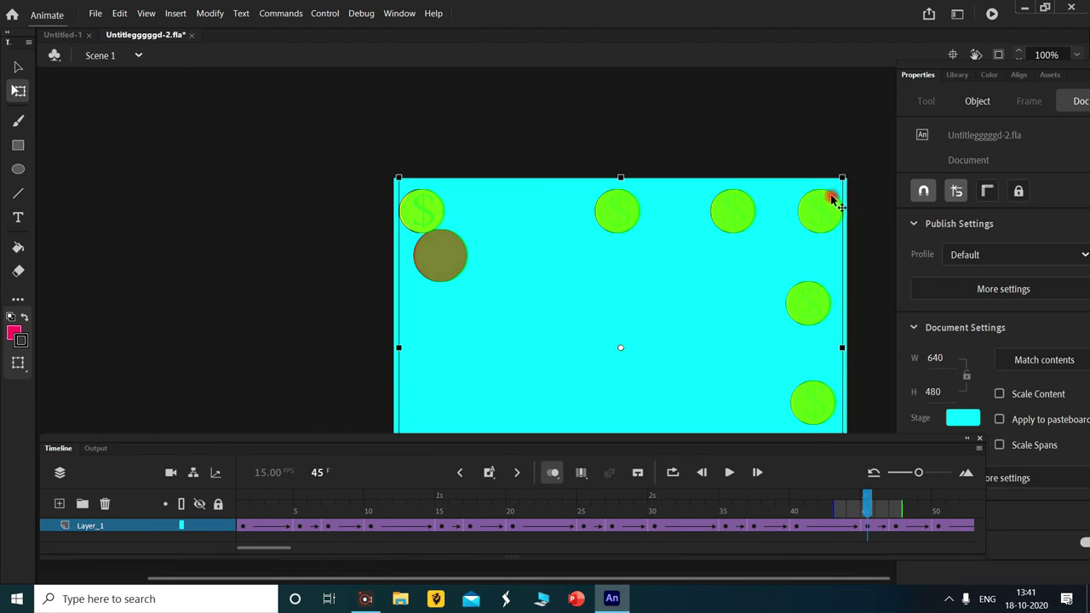
pyautogui.click(816, 396)
pyautogui.click(665, 376)
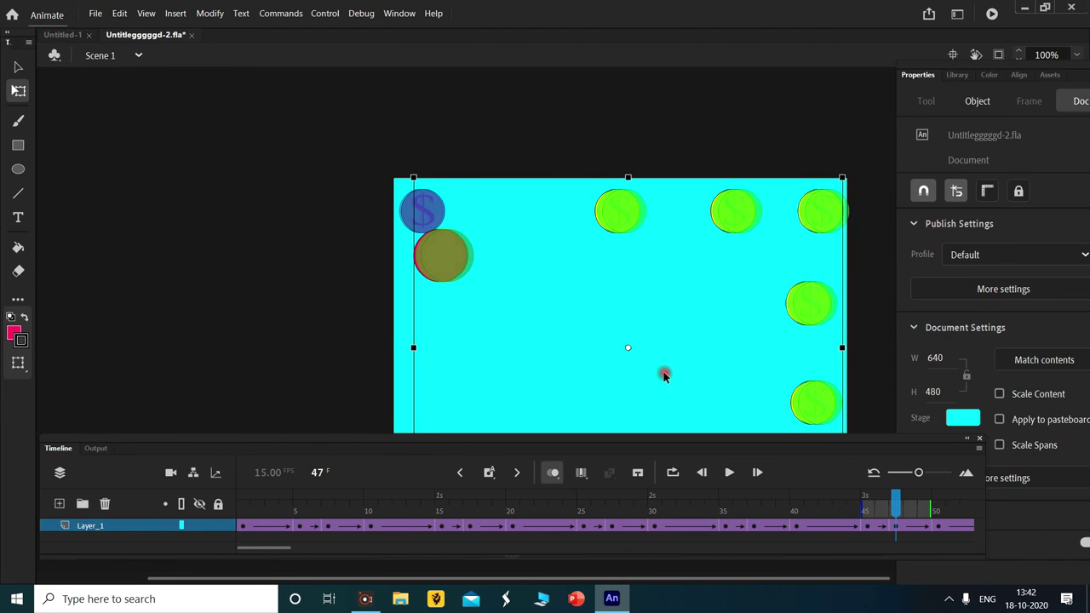
pyautogui.click(825, 314)
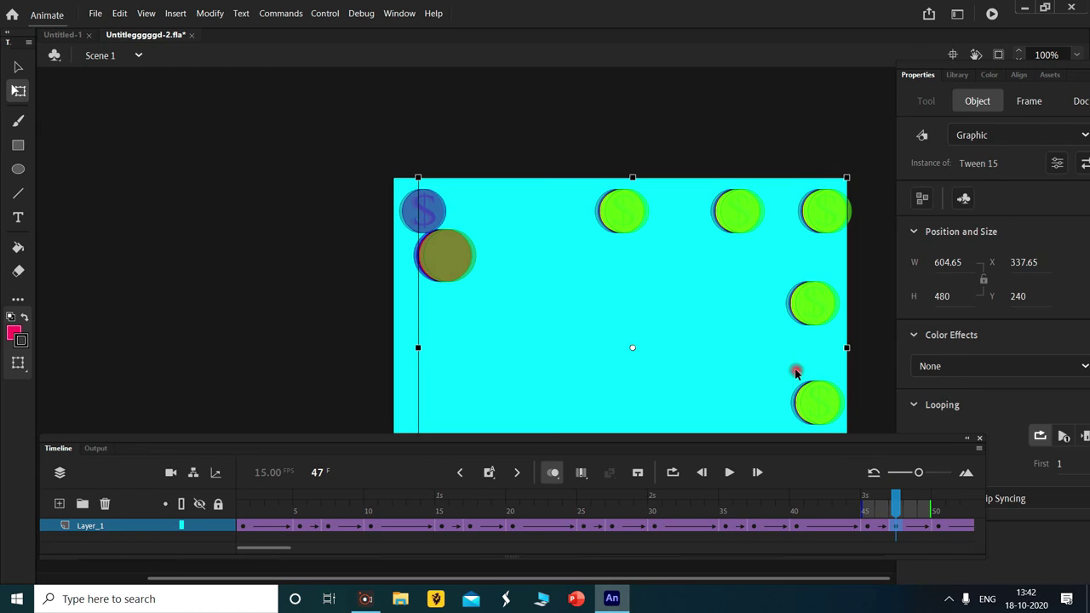
pyautogui.click(884, 508)
pyautogui.moveTo(884, 509)
pyautogui.mouseDown()
pyautogui.moveTo(597, 551)
pyautogui.moveTo(832, 548)
pyautogui.mouseUp()
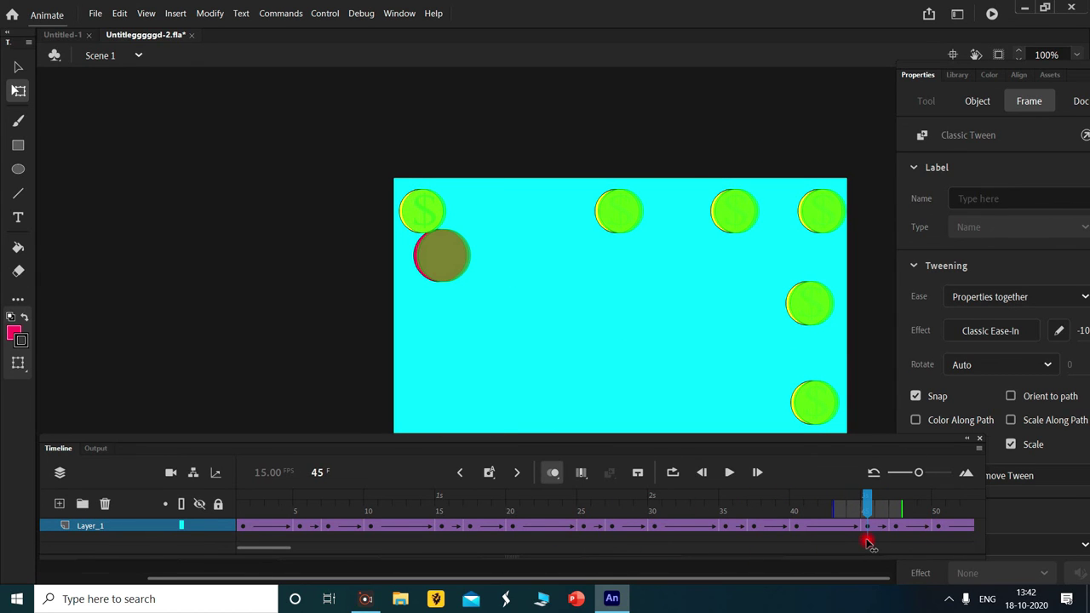
# Nudge the frame 45 graphic slightly right, then peek inside the frame 49 graphic.
pyautogui.click(532, 335)
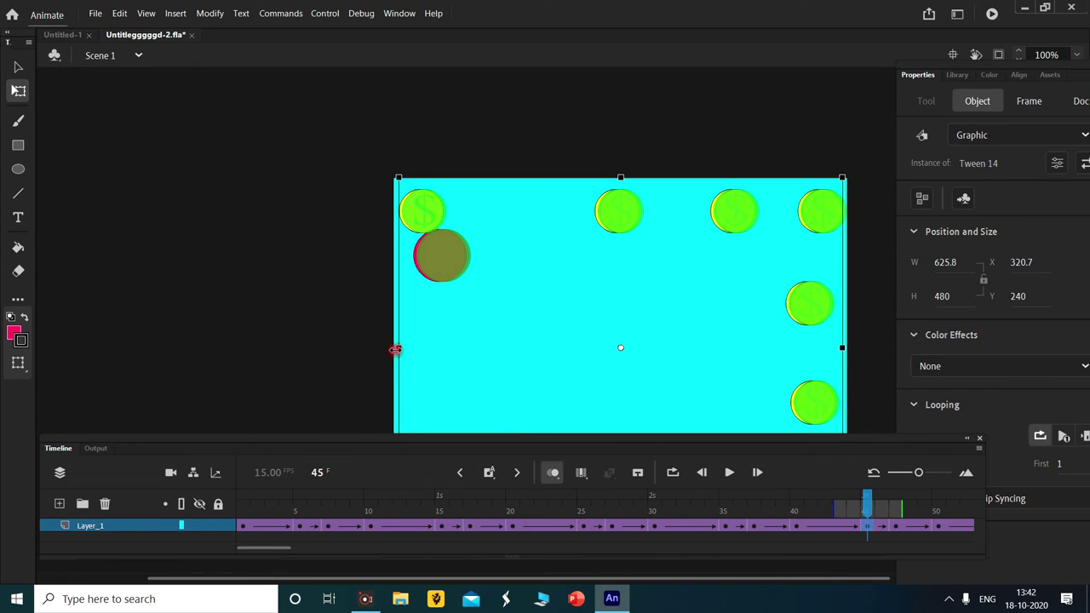
pyautogui.moveTo(403, 349); pyautogui.dragTo(410, 349)
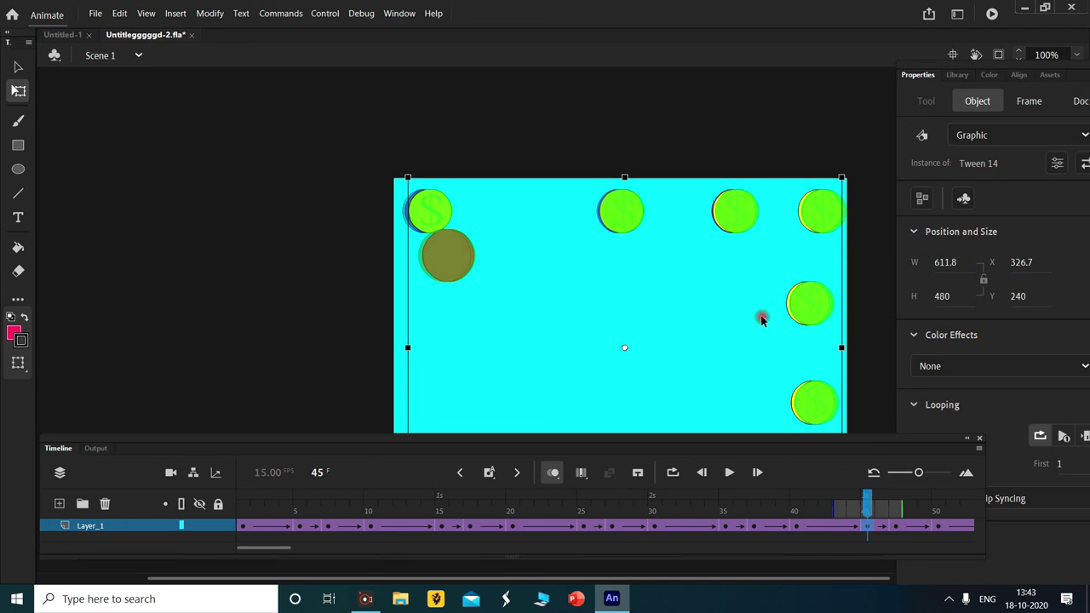
pyautogui.scroll(-2, 755, 329)
pyautogui.click(924, 526)
pyautogui.click(842, 271)
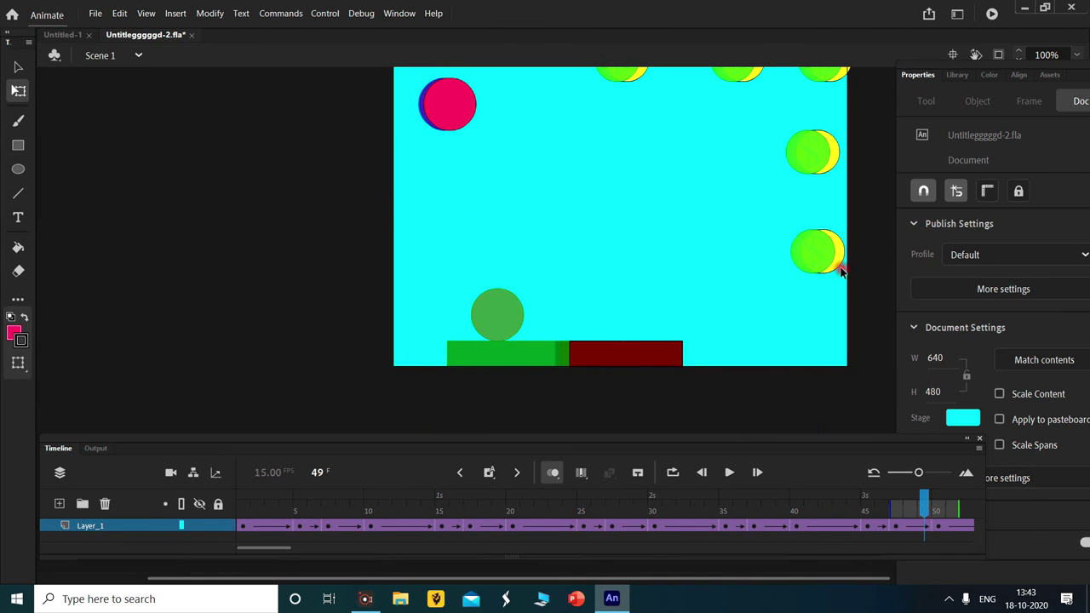
pyautogui.doubleClick(839, 270)
pyautogui.doubleClick(721, 377)
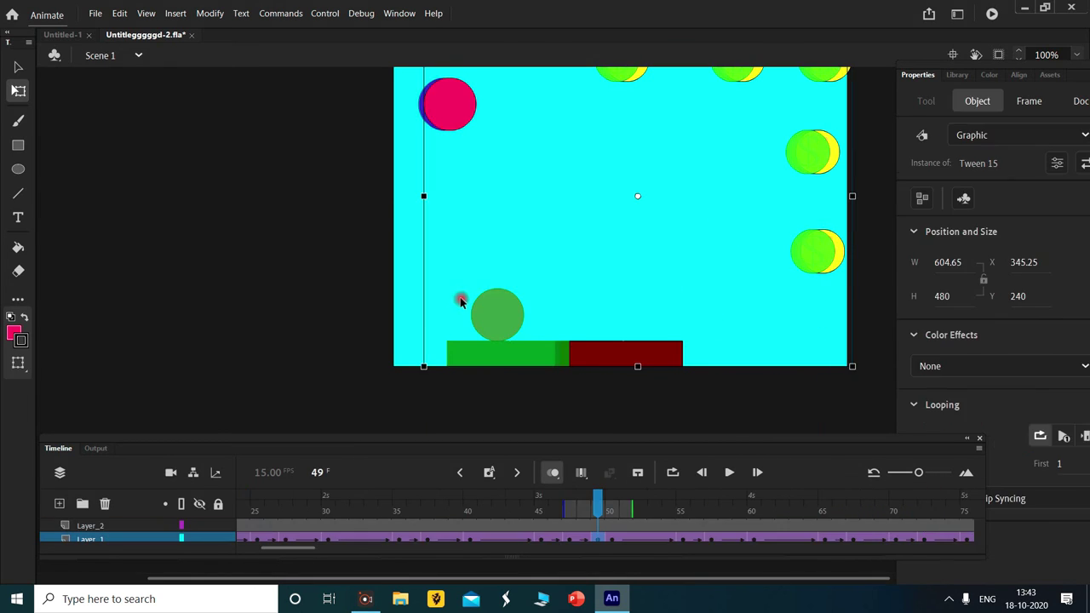
# At frame 57, narrow Tween 18 from its left side and shift it slightly left.
pyautogui.click(647, 288)
pyautogui.click(654, 540)
pyautogui.press('.')
pyautogui.press('.')
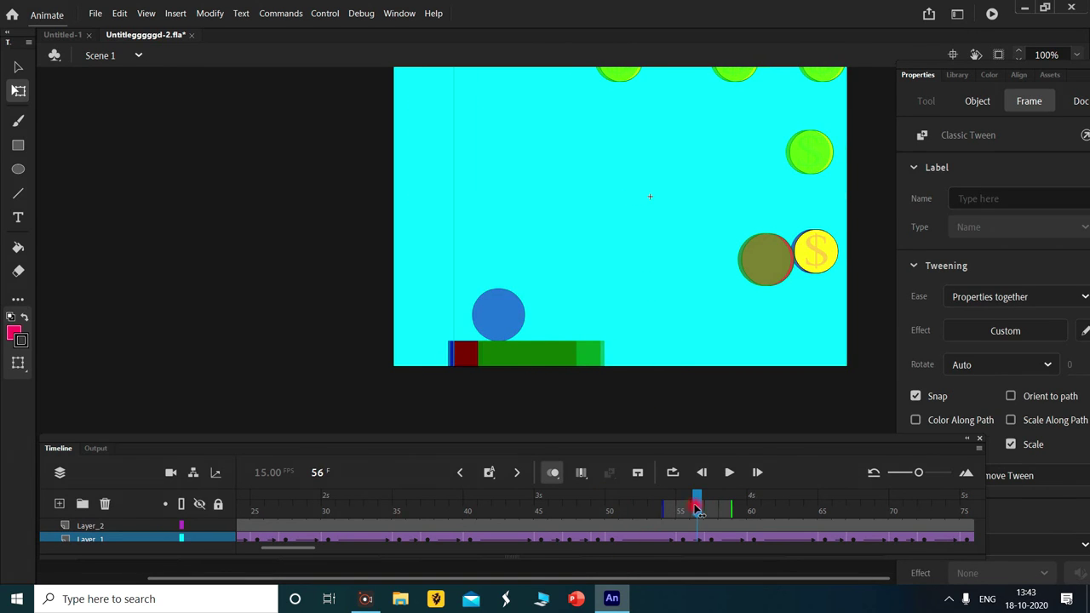
pyautogui.press('.')
pyautogui.press('.')
pyautogui.click(409, 208)
pyautogui.moveTo(410, 208); pyautogui.dragTo(465, 205)
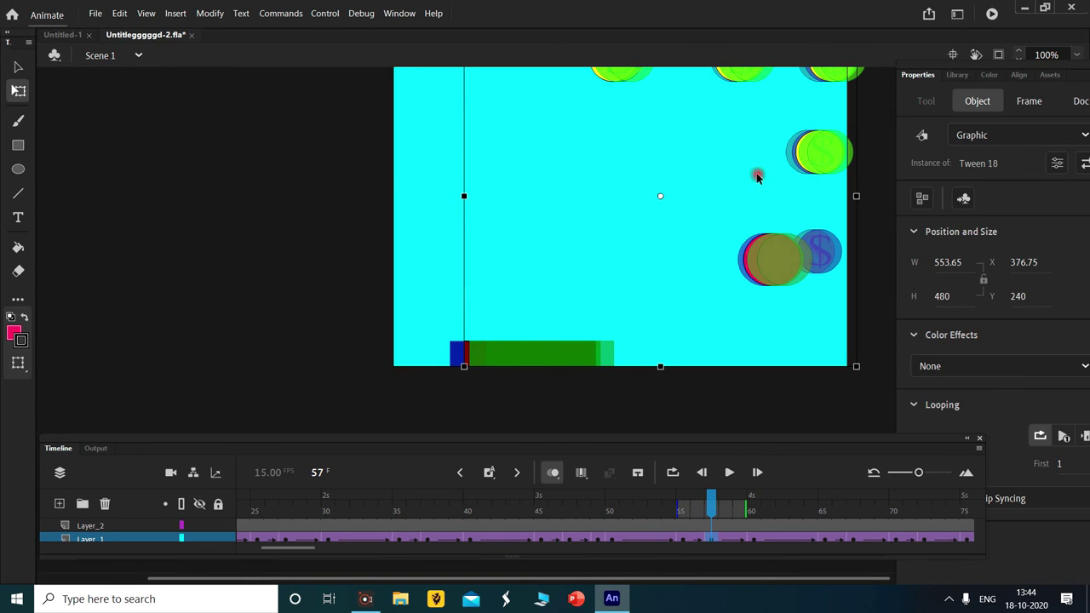
pyautogui.moveTo(816, 262); pyautogui.dragTo(744, 371)
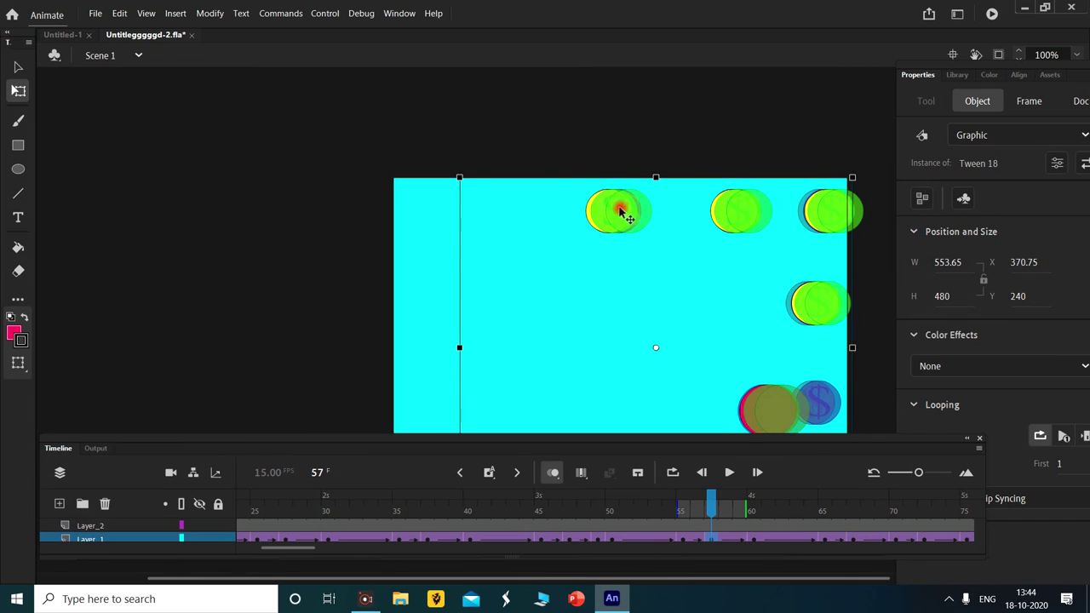
pyautogui.click(755, 509)
pyautogui.scroll(3, 806, 214)
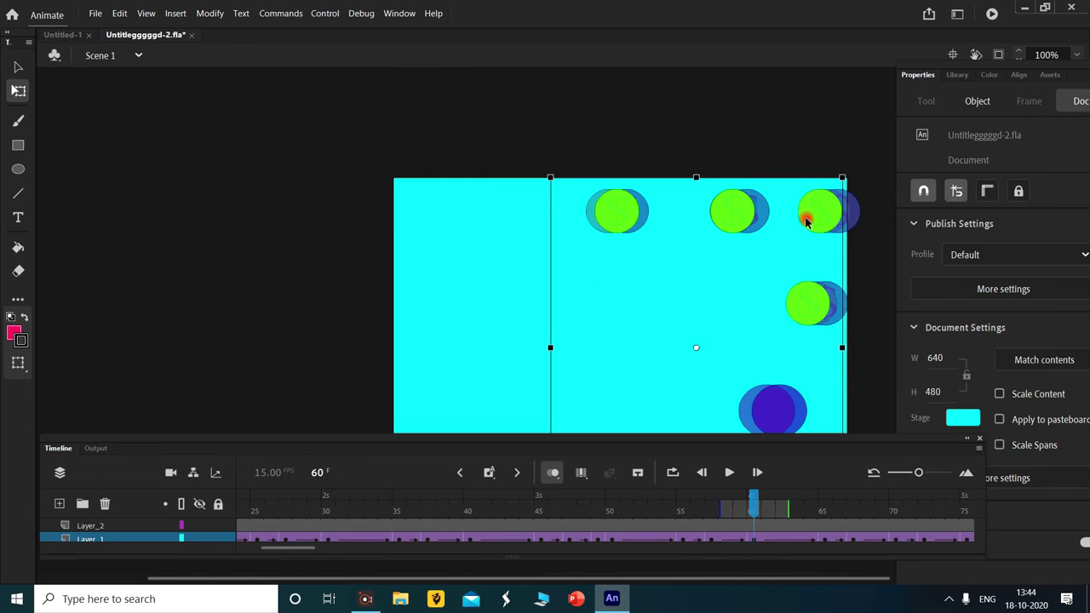
pyautogui.moveTo(754, 504); pyautogui.dragTo(867, 504)
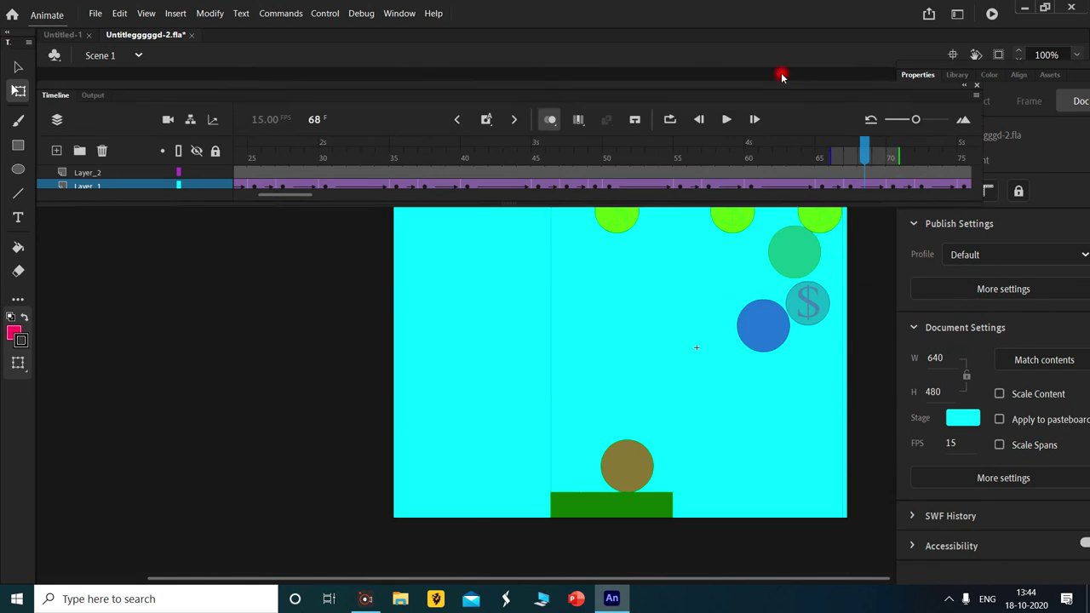
pyautogui.click(316, 133)
pyautogui.click(811, 270)
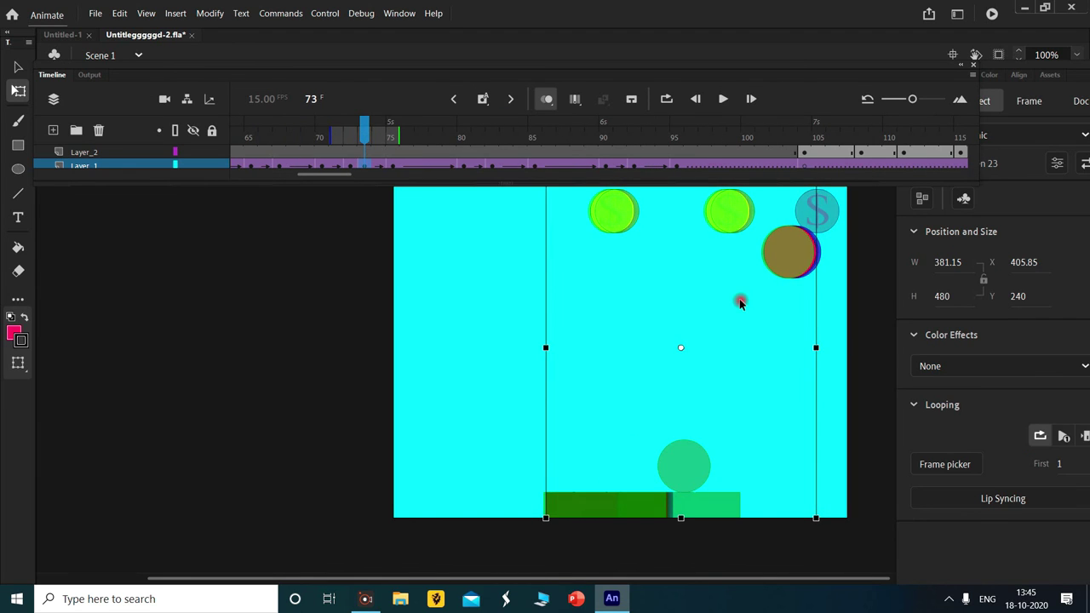
pyautogui.moveTo(363, 130); pyautogui.dragTo(392, 131)
pyautogui.click(625, 253)
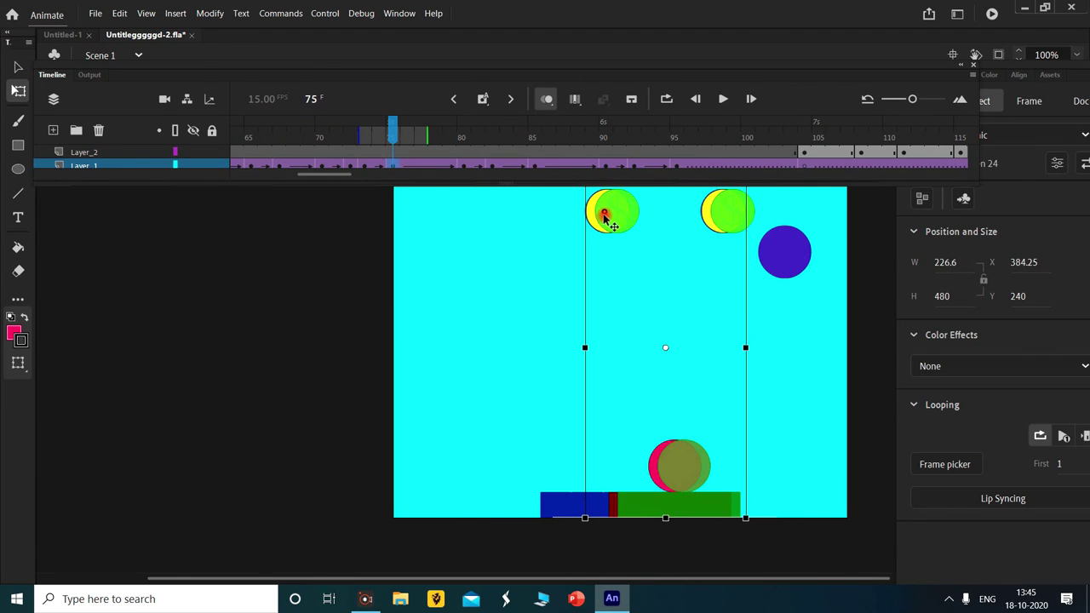
pyautogui.press('.')
pyautogui.press('.')
pyautogui.press('.')
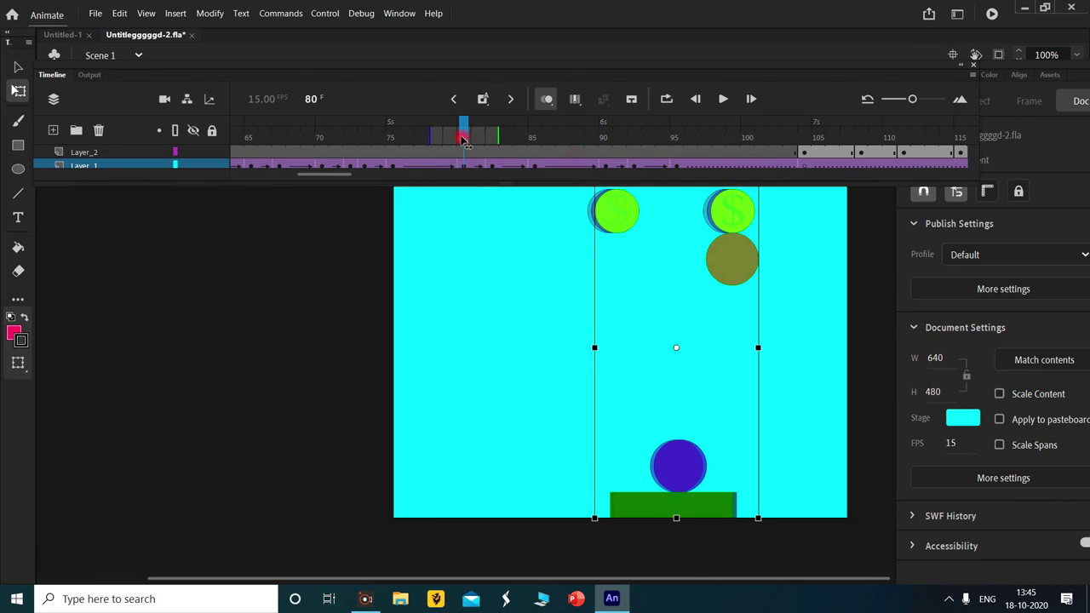
pyautogui.click(727, 341)
pyautogui.press('.')
pyautogui.press('.')
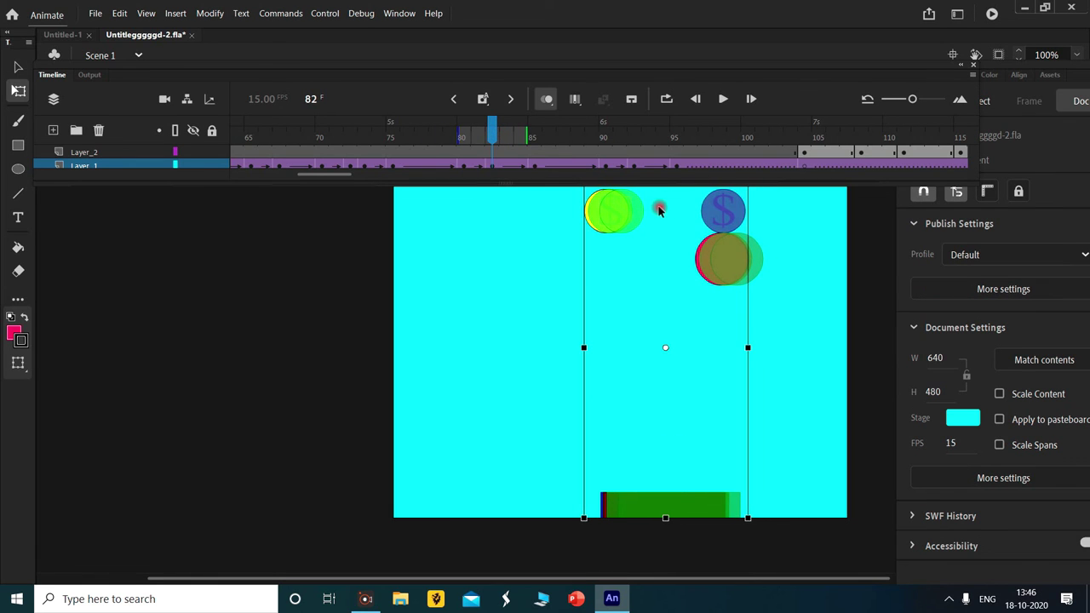
pyautogui.click(528, 137)
pyautogui.click(688, 345)
pyautogui.press('.')
pyautogui.press('.')
pyautogui.press('.')
pyautogui.press('.')
pyautogui.press('.')
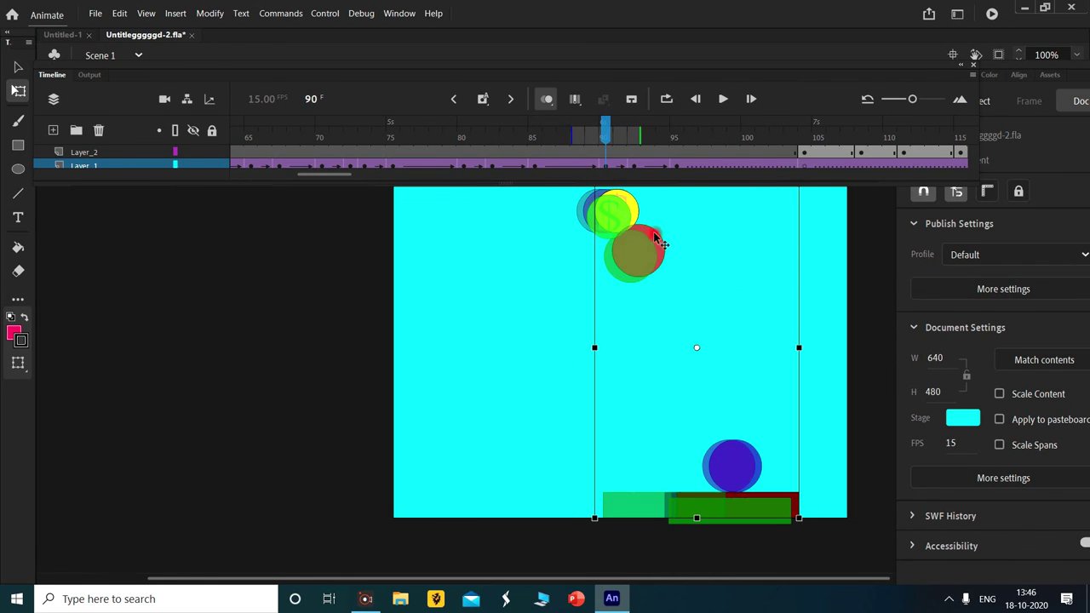
pyautogui.press('.')
pyautogui.press('.')
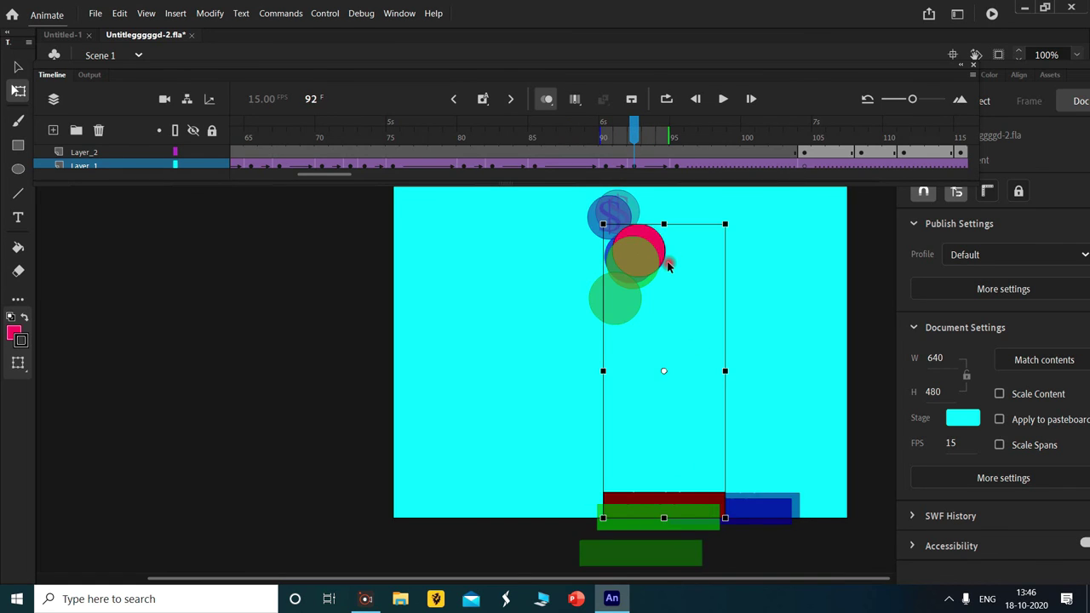
pyautogui.press('Return')
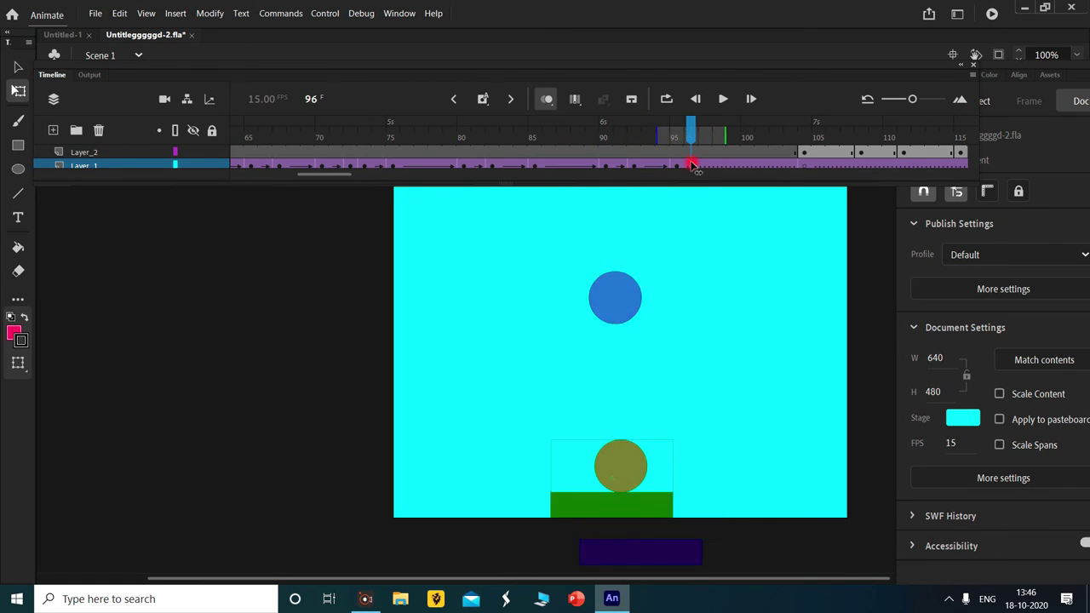
pyautogui.click(657, 245)
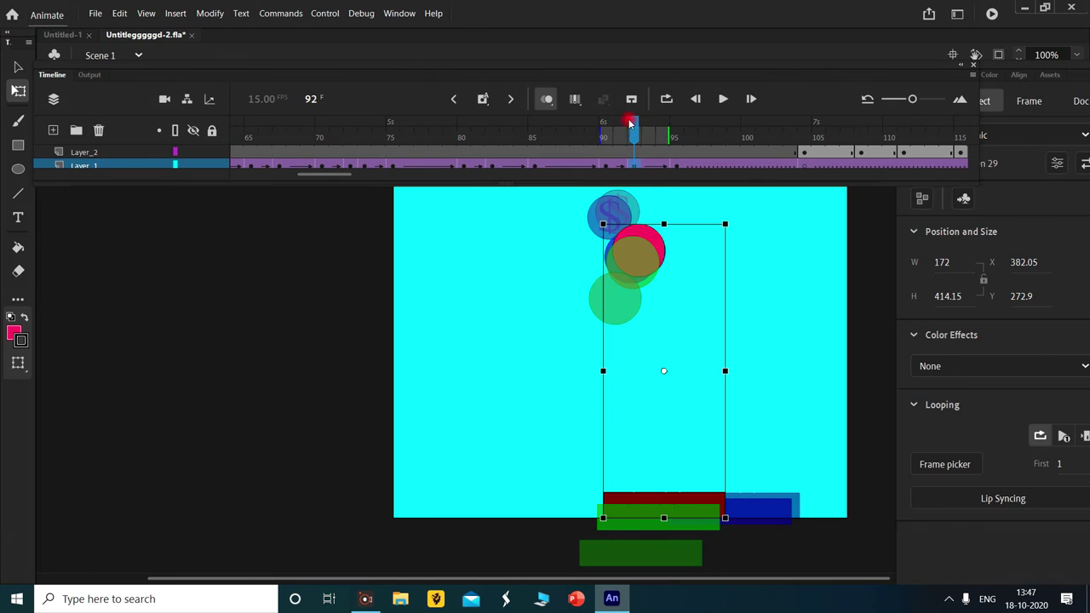
pyautogui.click(662, 128)
pyautogui.click(639, 516)
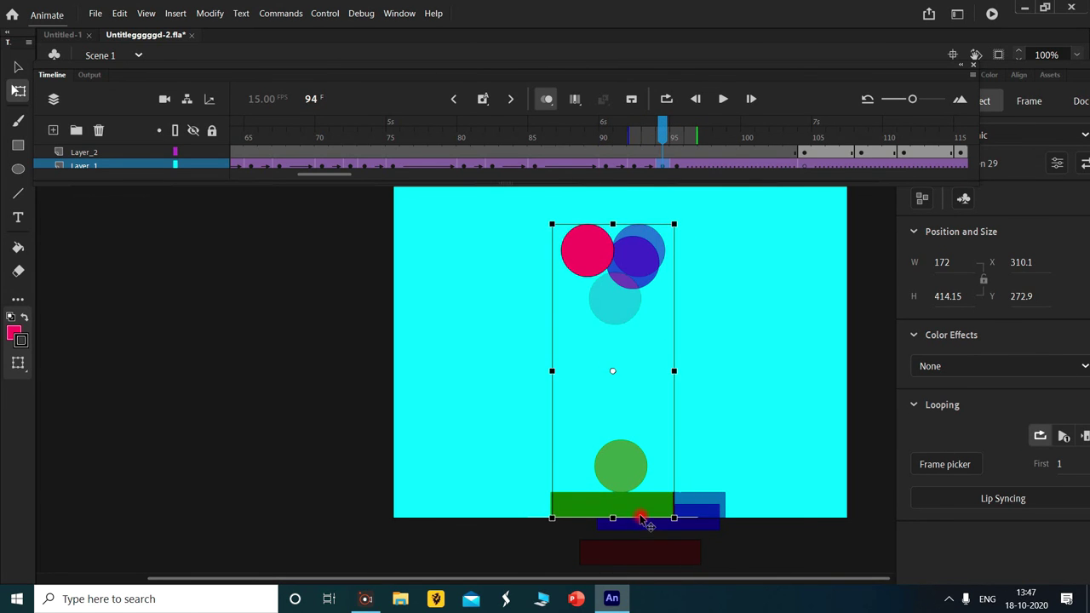
pyautogui.press('Return')
pyautogui.hotkey('ctrl', 'Return')
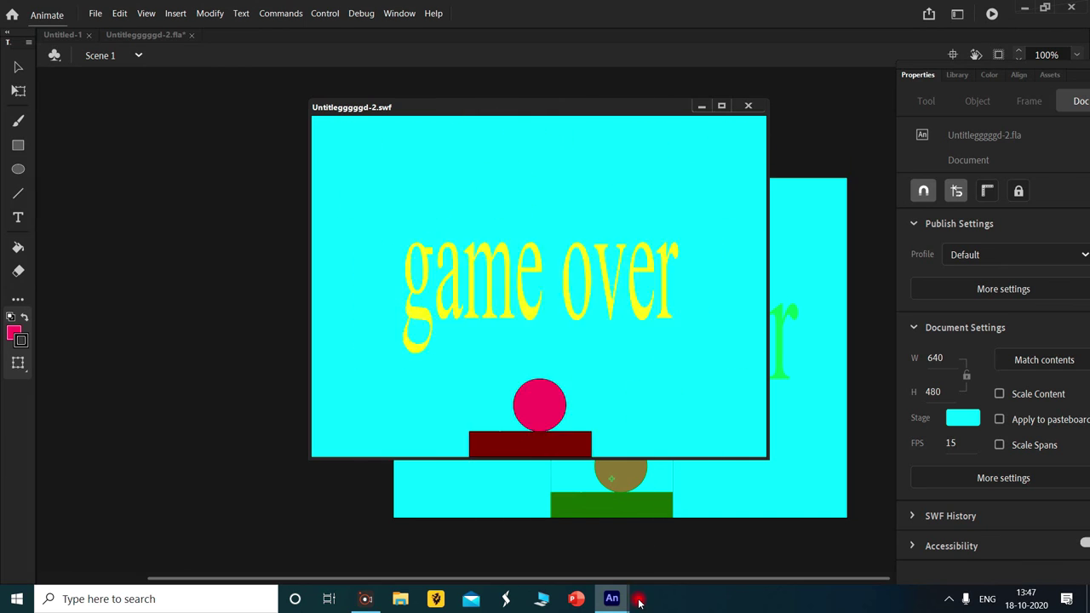
pyautogui.hotkey('ctrl', 'w')
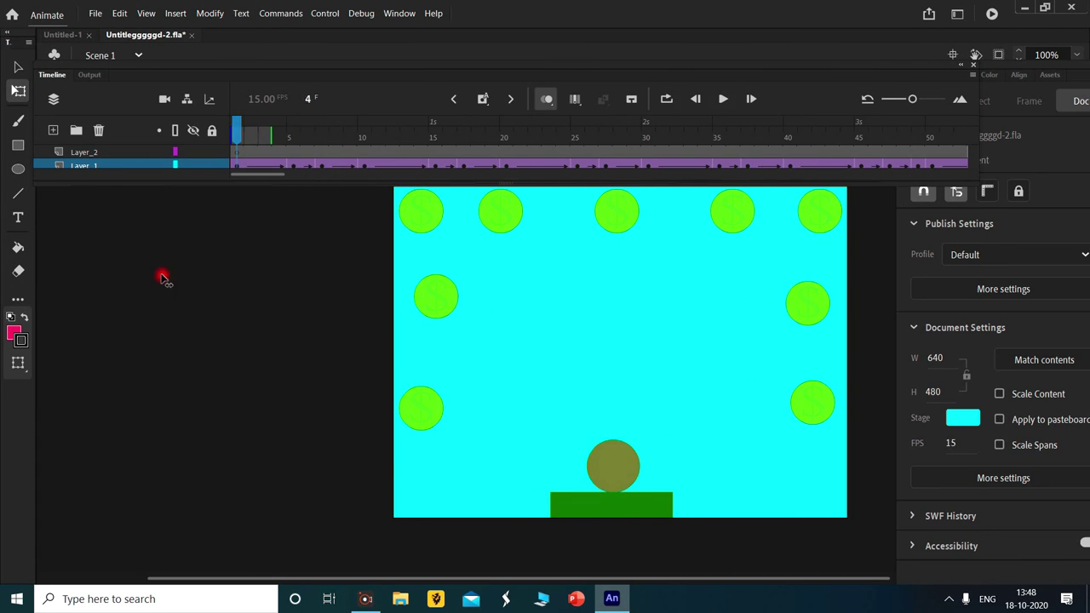
# Step back from frame 50 to frame 45 and shift its artwork slightly left.
pyautogui.click(724, 99)
pyautogui.click(401, 122)
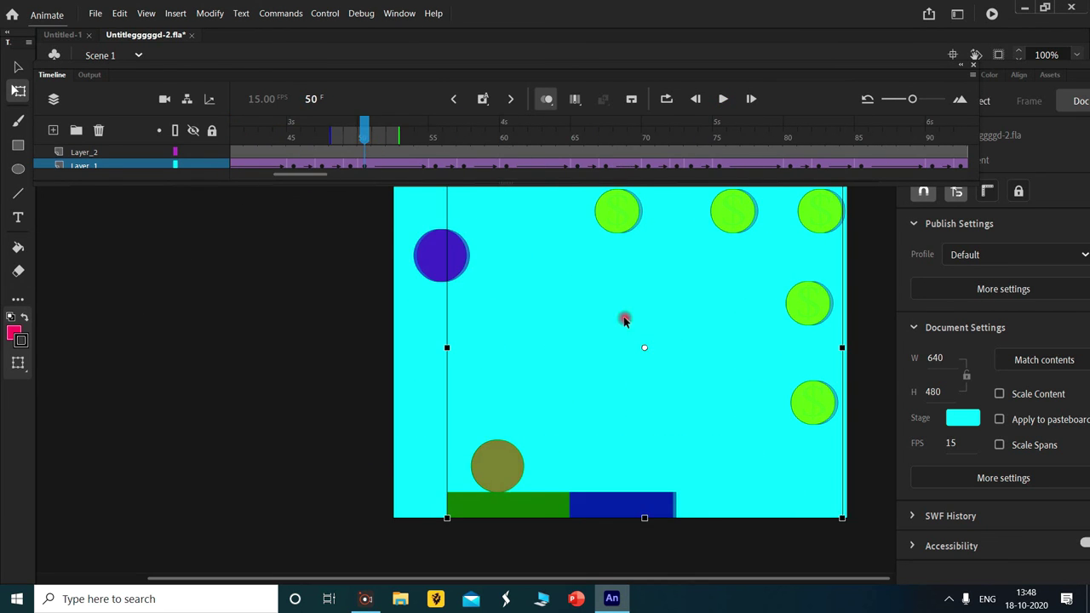
pyautogui.press(',')
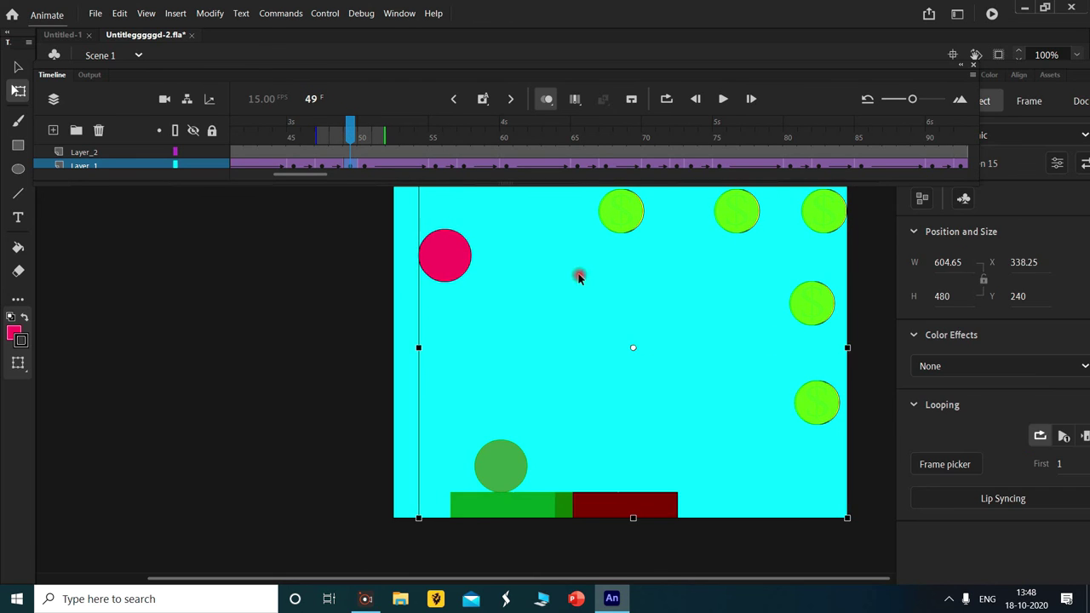
pyautogui.press(',')
pyautogui.press(',')
pyautogui.press(',')
pyautogui.press(',')
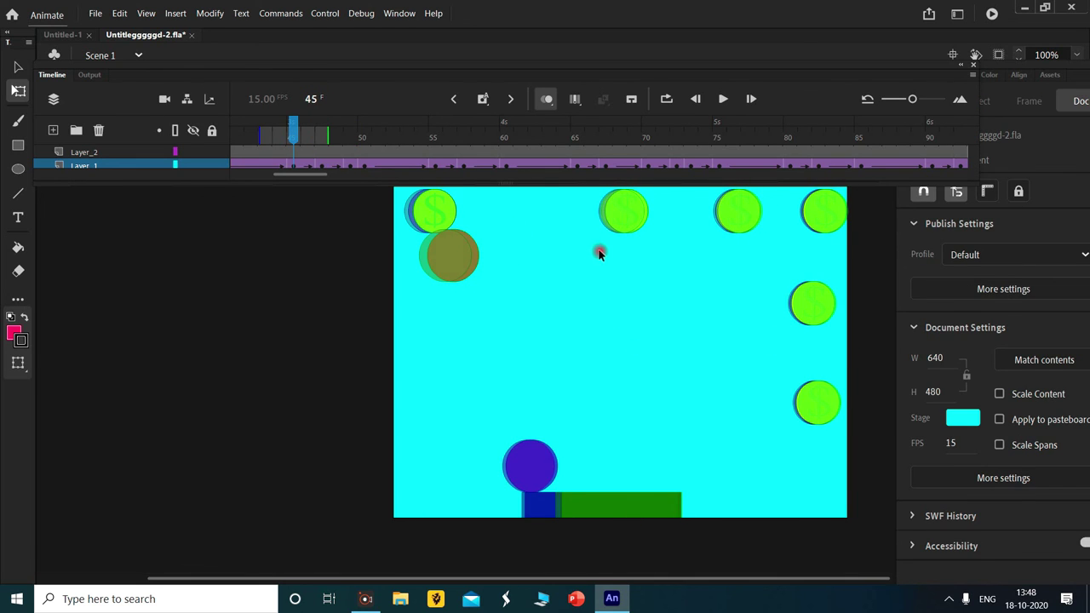
pyautogui.moveTo(470, 268); pyautogui.dragTo(445, 267)
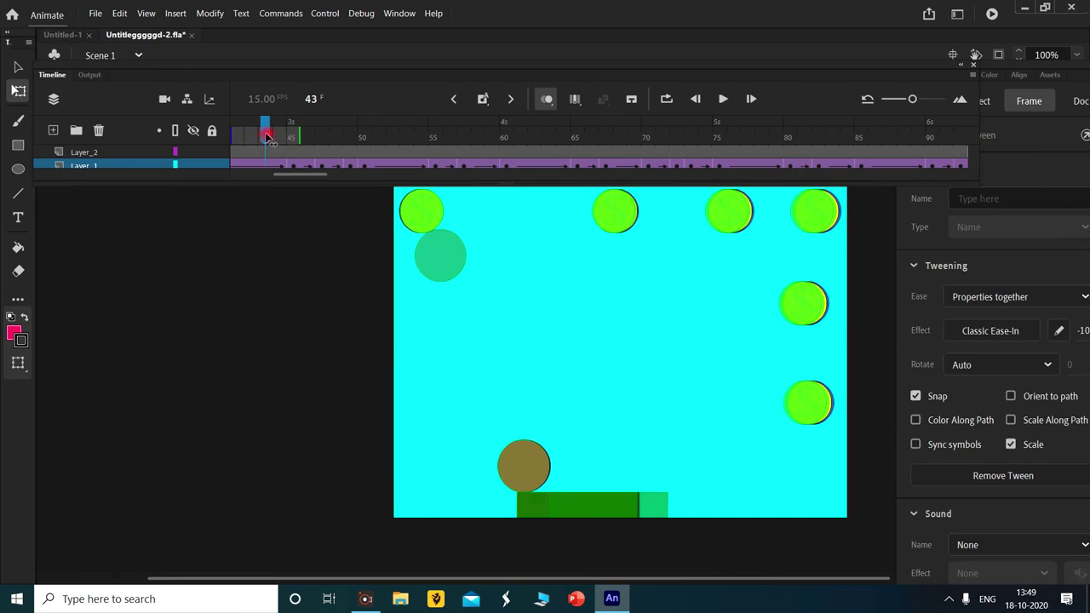
pyautogui.click(446, 267)
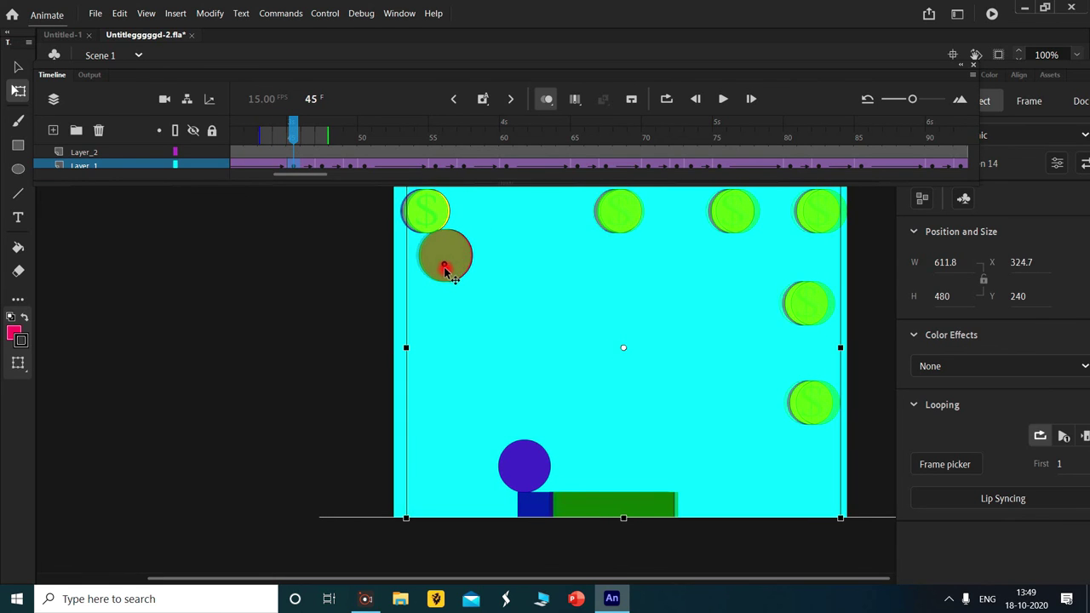
# Advance through frames 47 and 55 to frame 57 and shift its artwork about 7 px right.
pyautogui.press('.')
pyautogui.press('.')
pyautogui.click(471, 224)
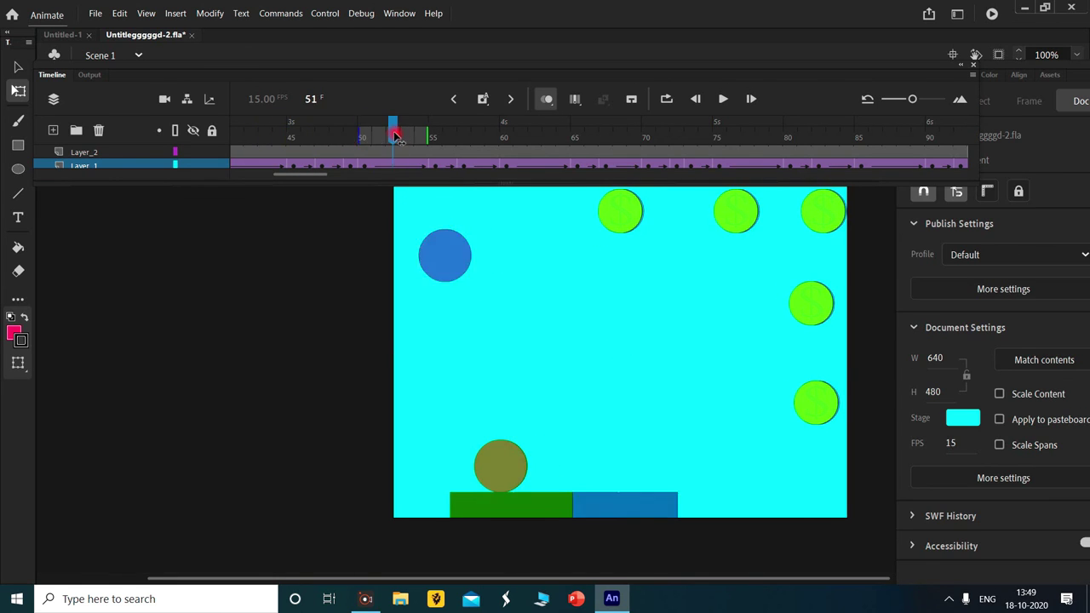
pyautogui.moveTo(390, 135); pyautogui.dragTo(433, 141)
pyautogui.click(629, 225)
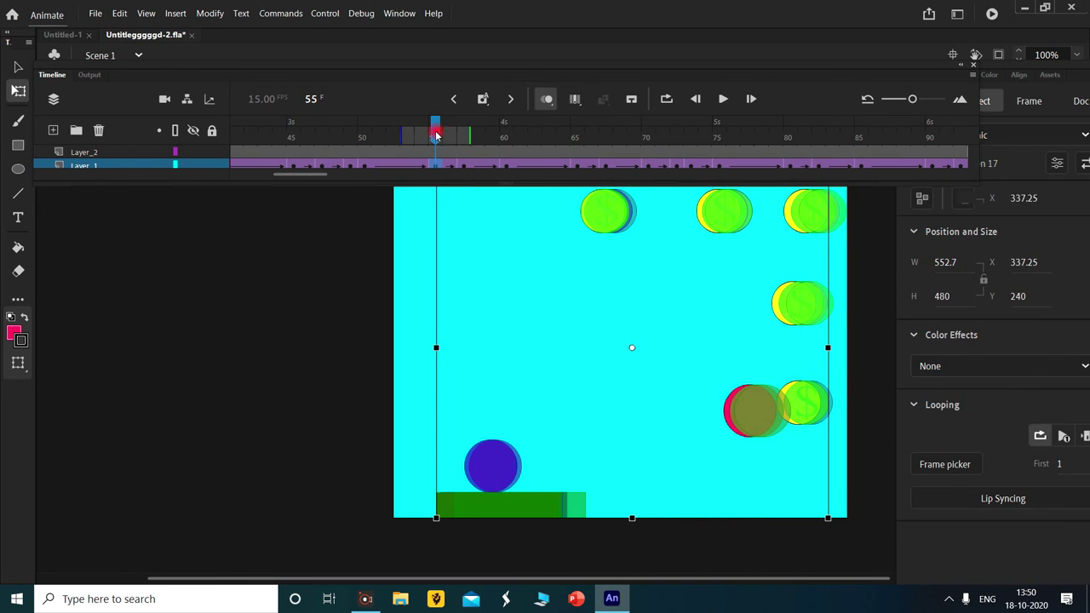
pyautogui.press('.')
pyautogui.press('.')
pyautogui.click(590, 223)
pyautogui.moveTo(586, 219); pyautogui.dragTo(593, 232)
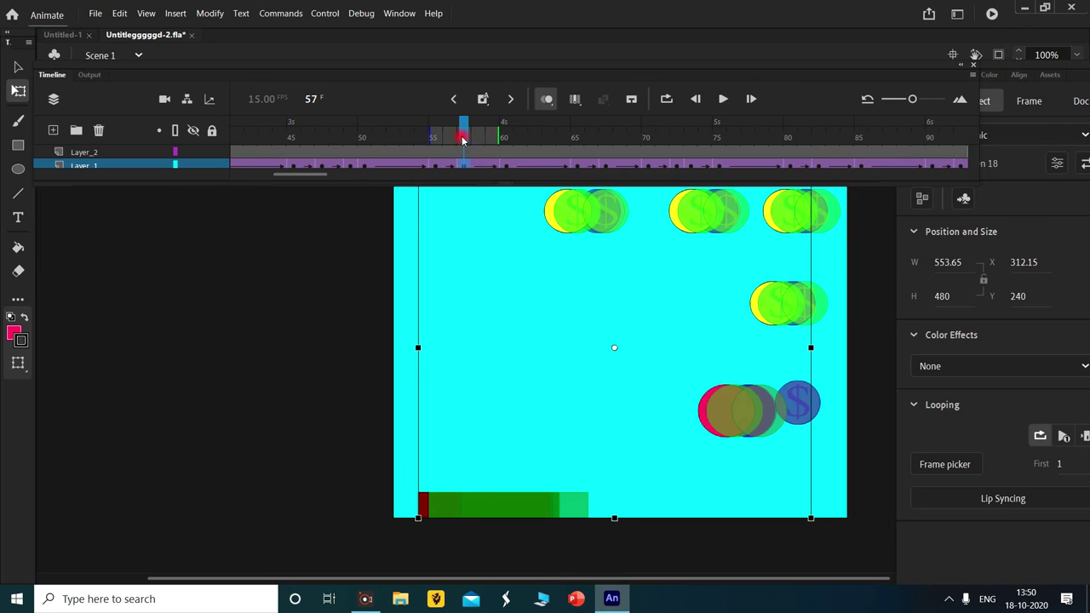
# Recheck frames 50 through 70, selecting the stage instances to verify alignment.
pyautogui.moveTo(426, 162)
pyautogui.mouseDown()
pyautogui.moveTo(347, 165)
pyautogui.moveTo(364, 185)
pyautogui.moveTo(397, 176)
pyautogui.mouseUp()
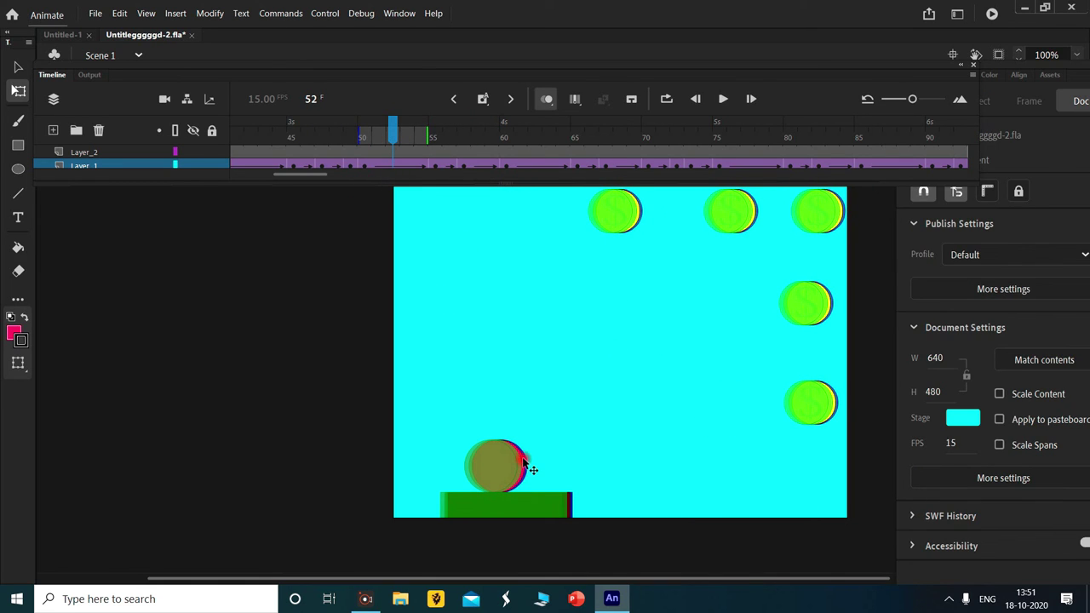
pyautogui.moveTo(397, 128); pyautogui.dragTo(433, 127)
pyautogui.click(591, 219)
pyautogui.press('.')
pyautogui.press('.')
pyautogui.click(715, 220)
pyautogui.click(490, 162)
pyautogui.moveTo(518, 136); pyautogui.dragTo(673, 133)
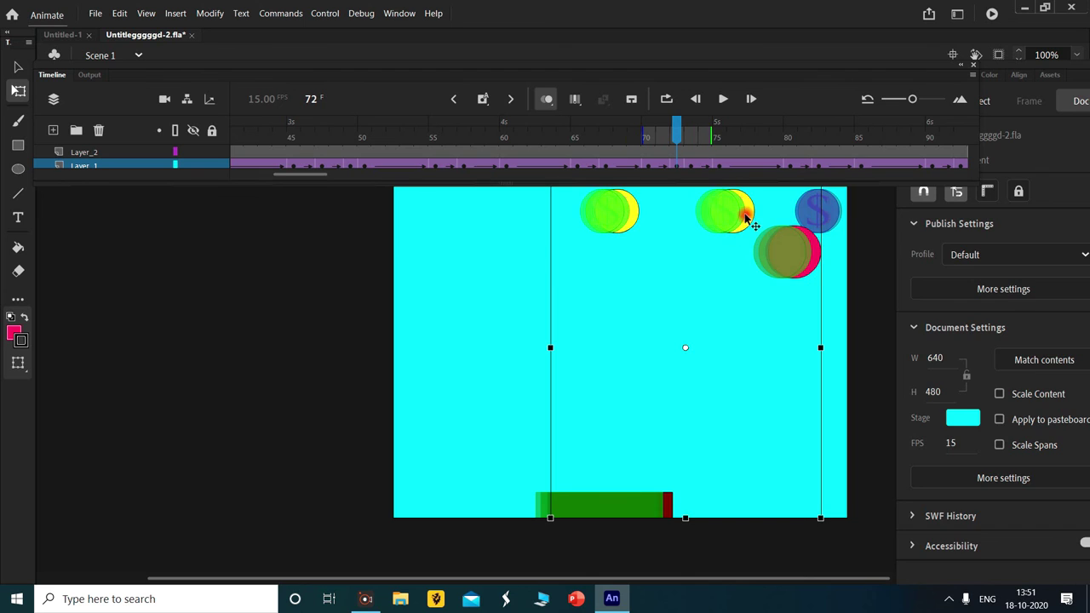
pyautogui.click(638, 219)
pyautogui.click(596, 146)
pyautogui.press('.')
pyautogui.press('.')
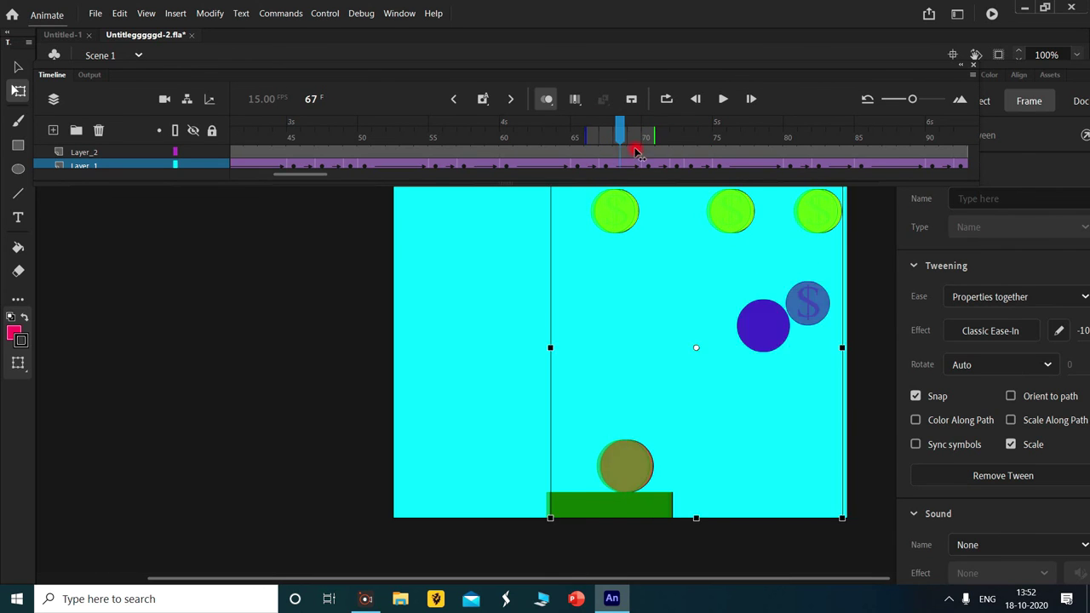
pyautogui.press('.')
pyautogui.press('.')
pyautogui.click(760, 218)
# Scrub frames 70 to 93, peeking inside the Tween 28 symbol at frame 90.
pyautogui.moveTo(694, 136)
pyautogui.mouseDown()
pyautogui.moveTo(865, 155)
pyautogui.moveTo(932, 145)
pyautogui.mouseUp()
pyautogui.click(626, 222)
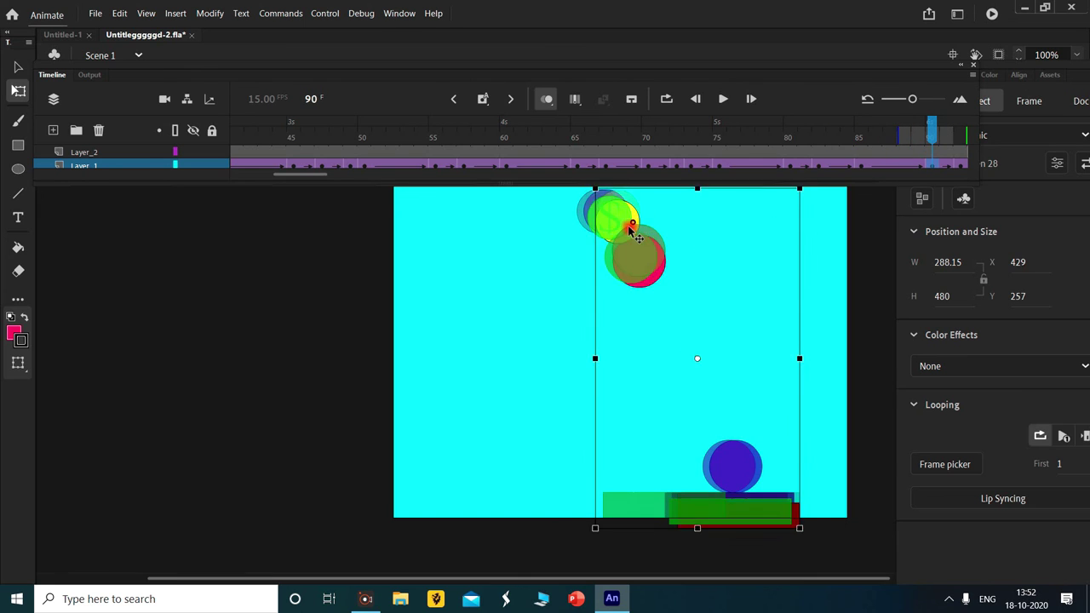
pyautogui.doubleClick(645, 212)
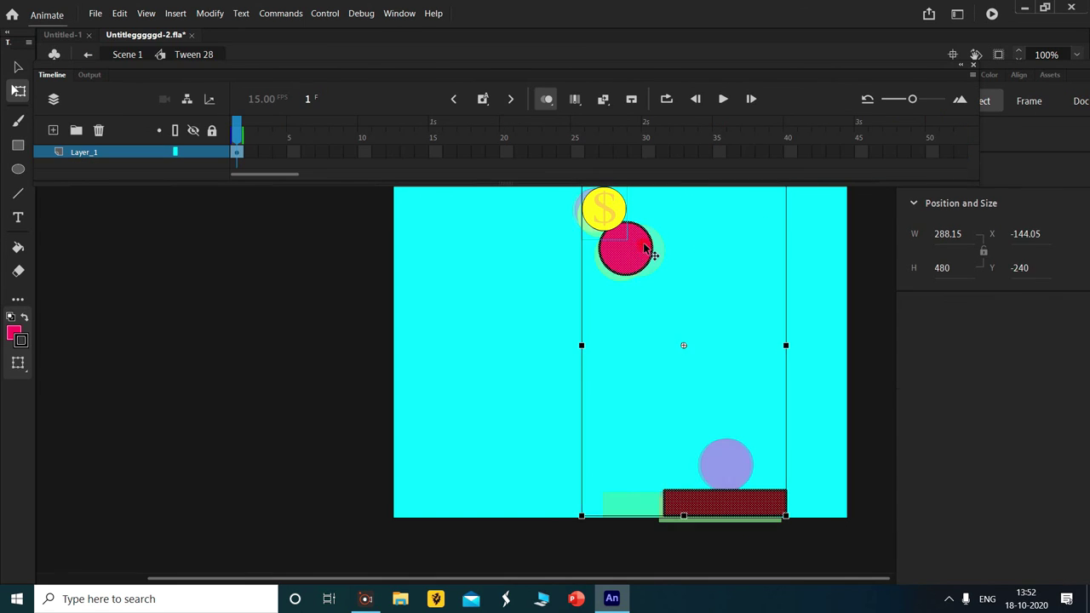
pyautogui.doubleClick(507, 317)
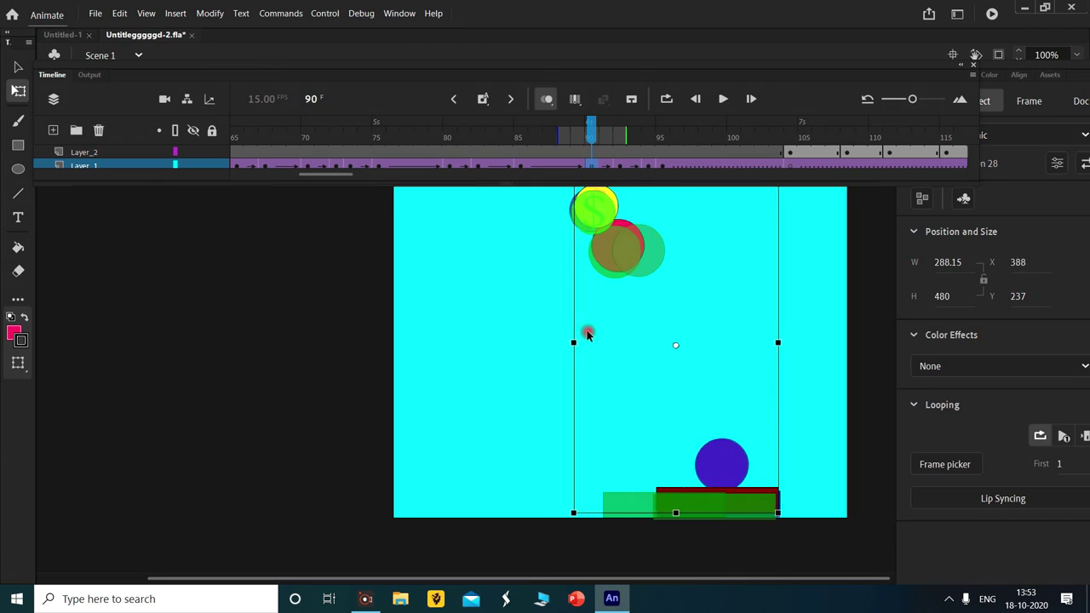
pyautogui.click(622, 128)
pyautogui.moveTo(622, 128); pyautogui.dragTo(675, 148)
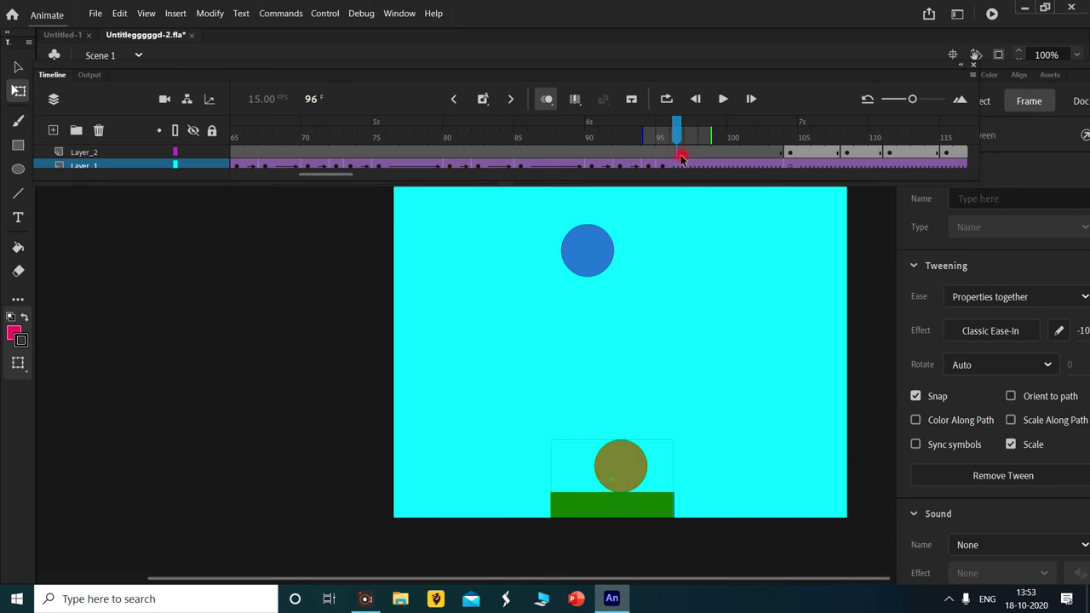
pyautogui.click(668, 32)
# Export and run Untitleggggd-2.swf, steering the paddle left and right to catch coins.
pyautogui.hotkey('ctrl', 'Return')
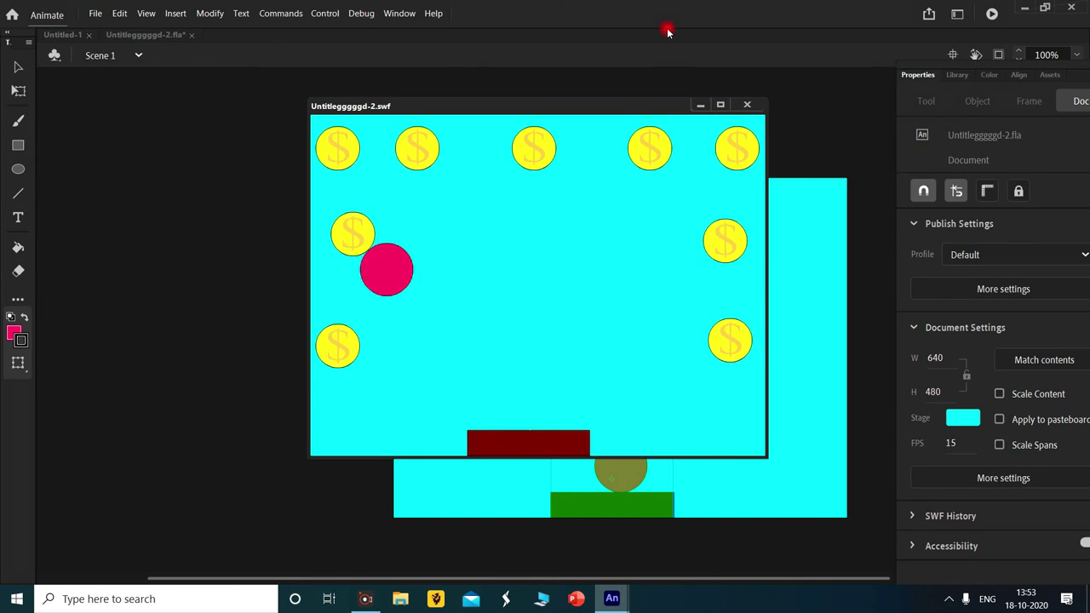
pyautogui.press('Left')
pyautogui.press('Right')
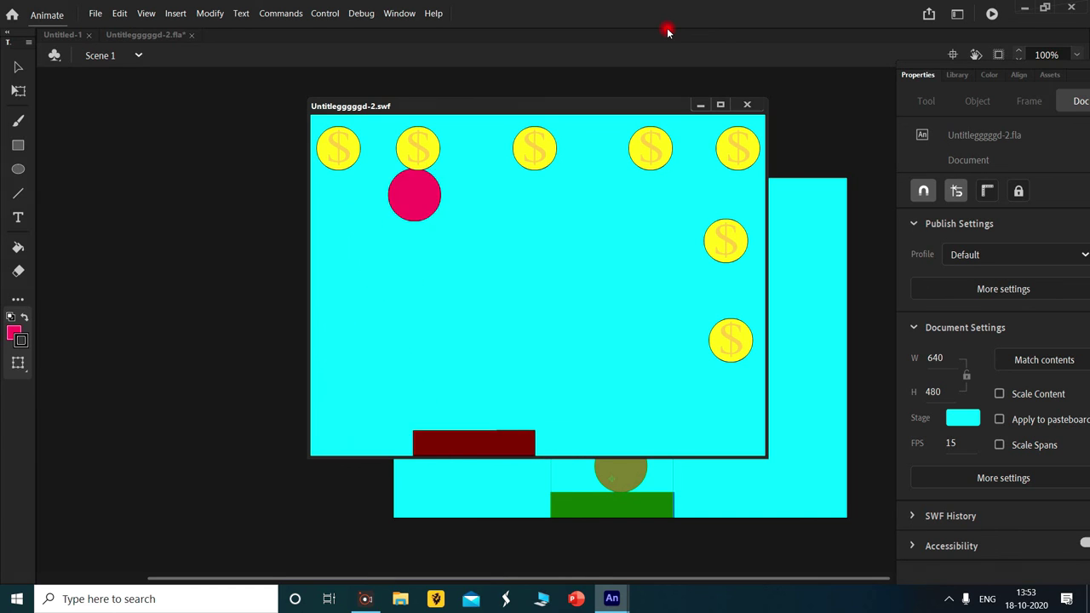
pyautogui.press('Left')
pyautogui.press('Right')
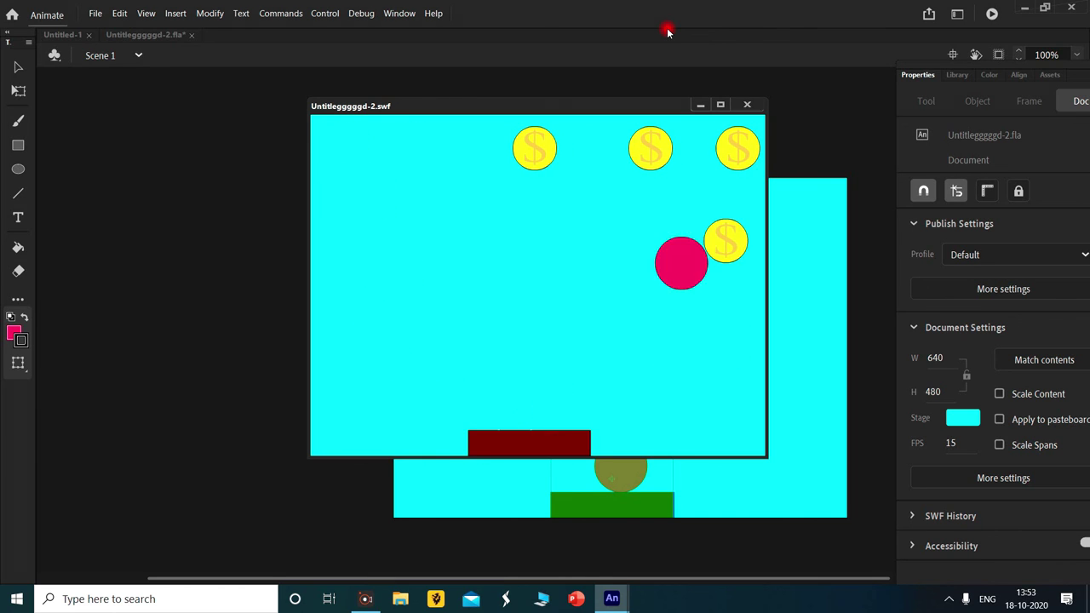
pyautogui.press('Left')
pyautogui.press('Right')
pyautogui.press('Left')
pyautogui.press('Right')
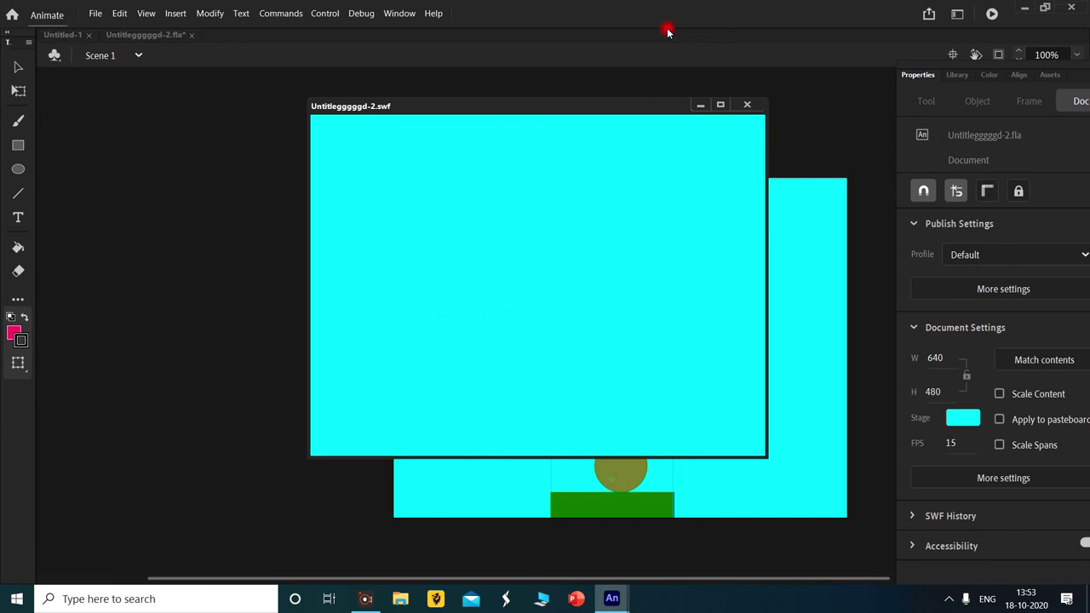
pyautogui.press('Left')
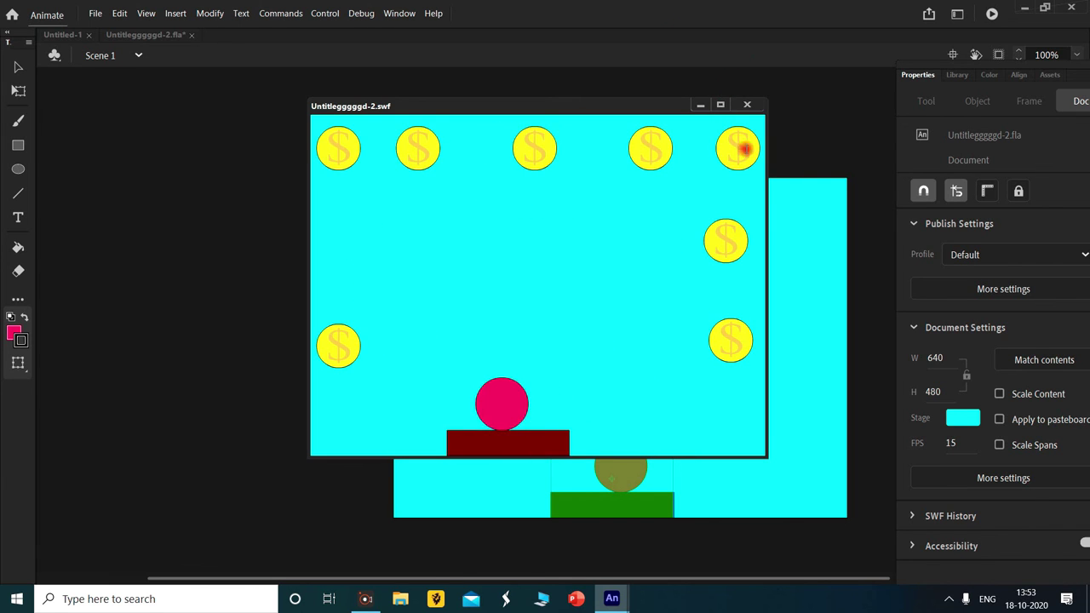
pyautogui.press('Right')
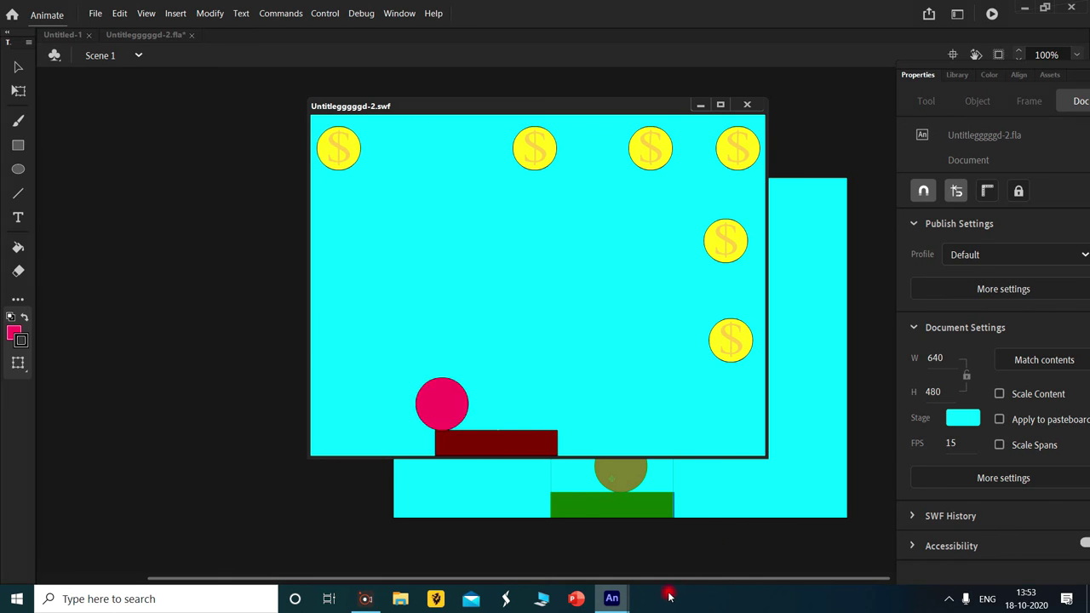